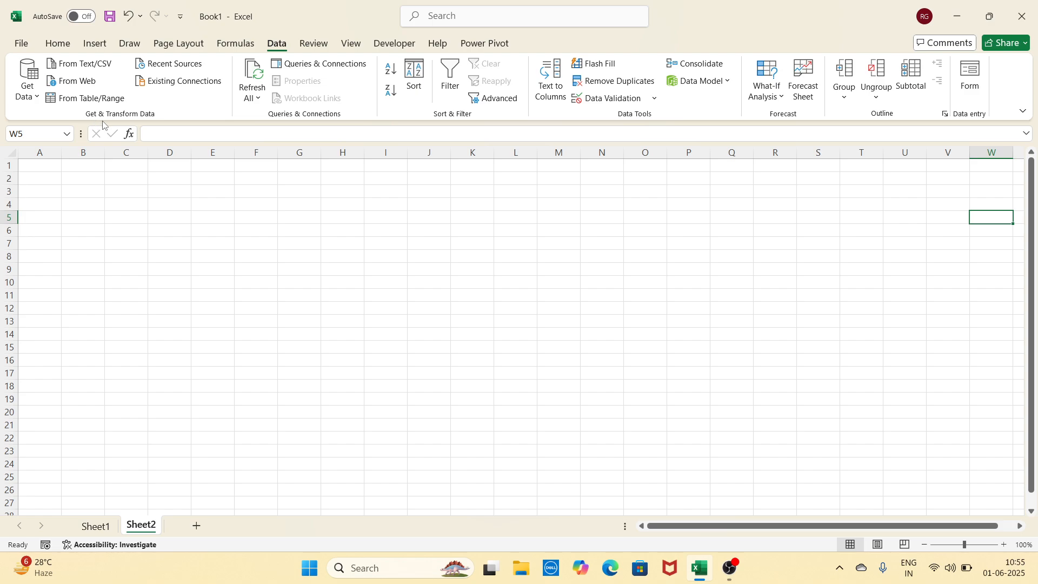
Minimize the empty Book1 Excel window to reveal the desktop
{"action": "left_click", "coordinate": [269, 246]}
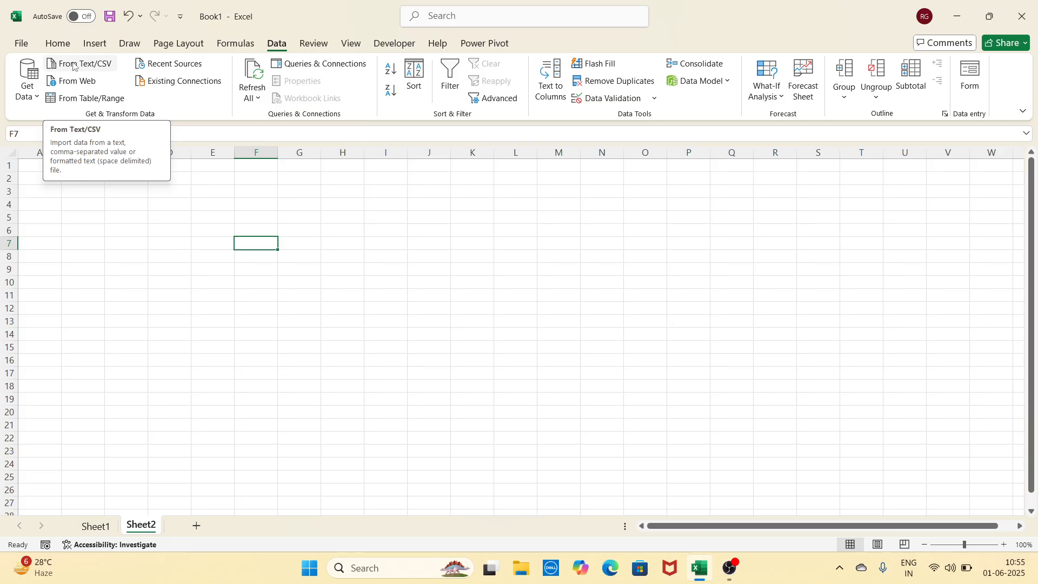
{"action": "left_click", "coordinate": [957, 27]}
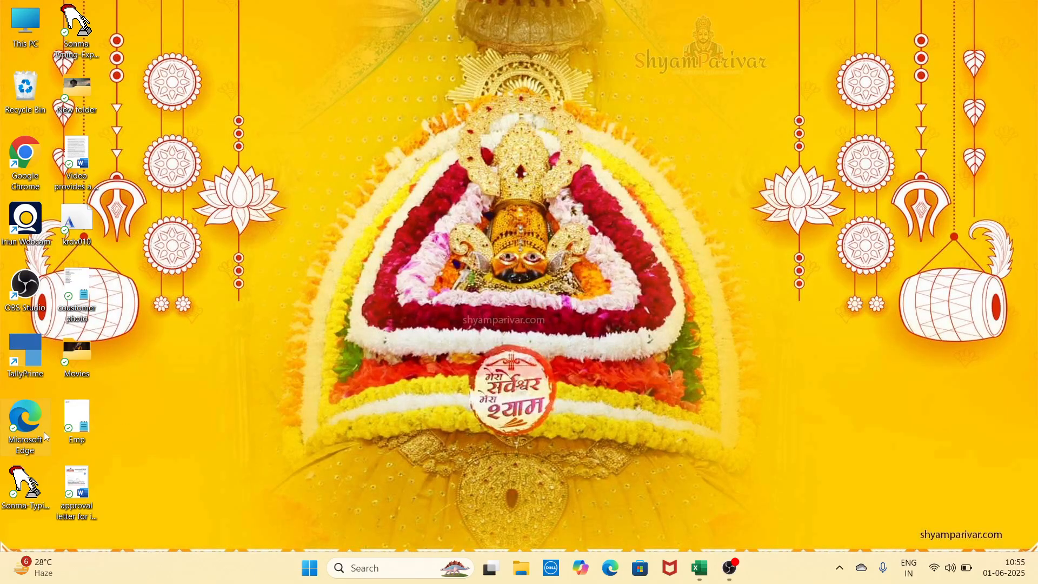
Open Emp.txt in Notepad to view the names and marks, then return to Excel
{"action": "double_click", "coordinate": [79, 422]}
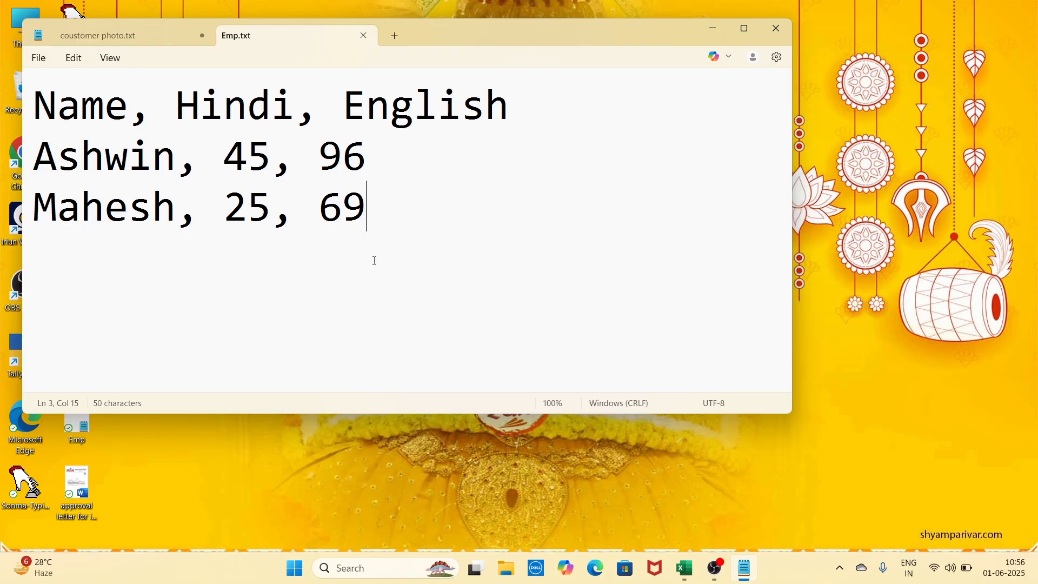
{"action": "left_click", "coordinate": [685, 568]}
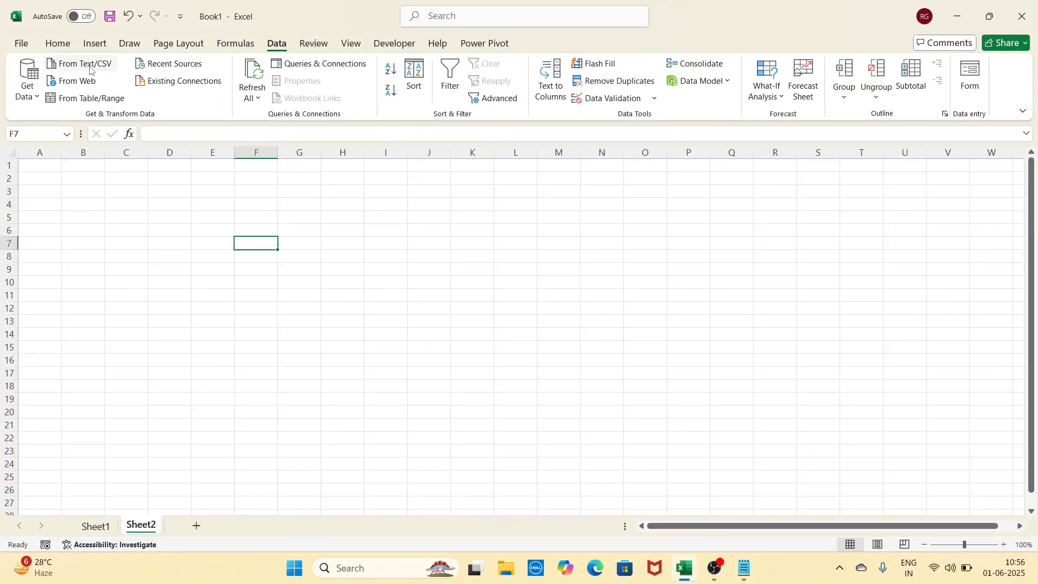
Import Emp.txt from the Desktop with Comma delimiter and load it onto a new Emp sheet
{"action": "left_click", "coordinate": [99, 61]}
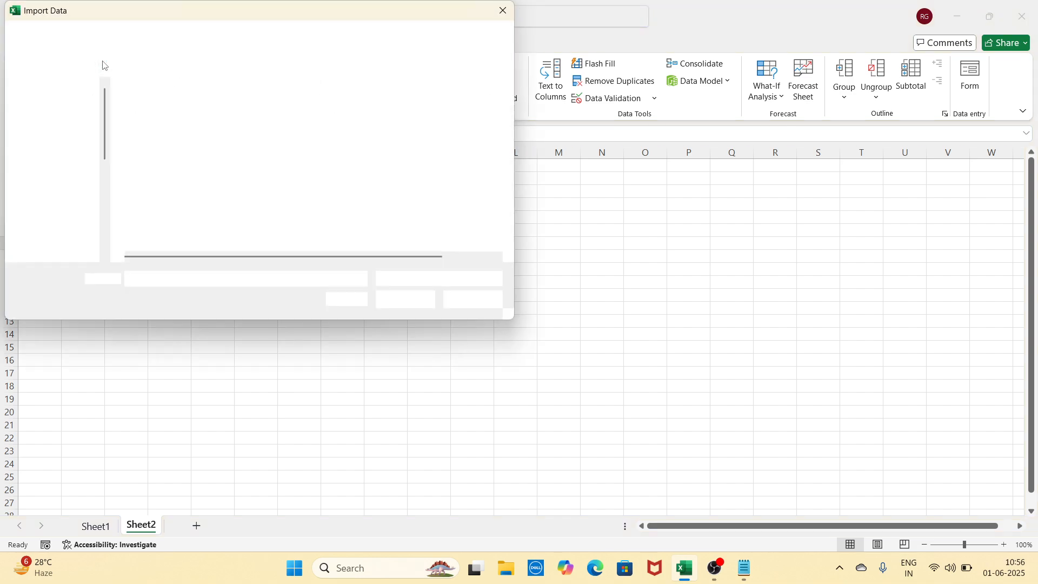
{"action": "left_click_drag", "start_coordinate": [145, 20], "coordinate": [253, 85]}
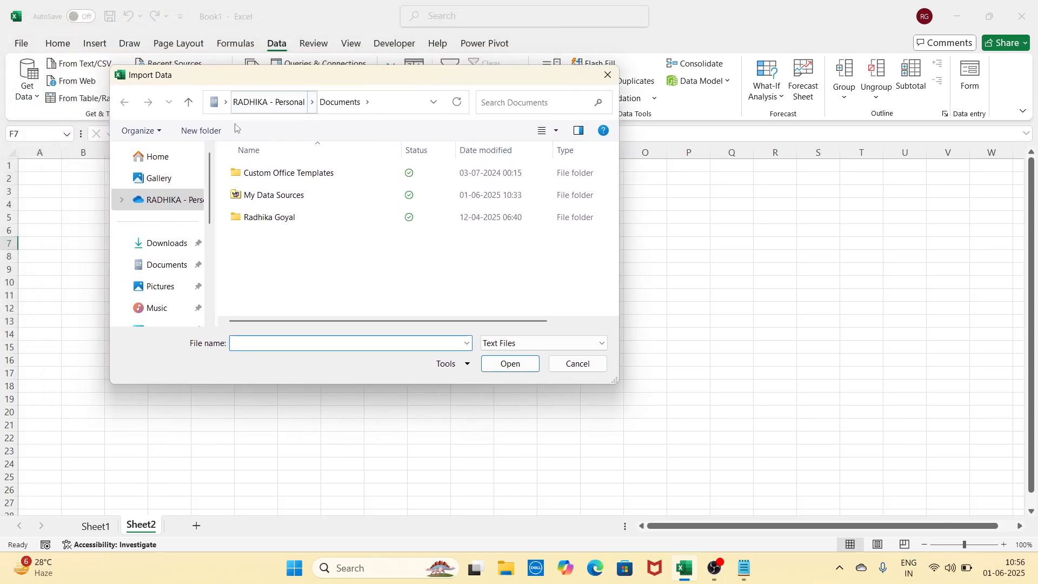
{"action": "scroll", "coordinate": [181, 277], "scroll_direction": "down", "scroll_amount": 2}
{"action": "left_click", "coordinate": [172, 268]}
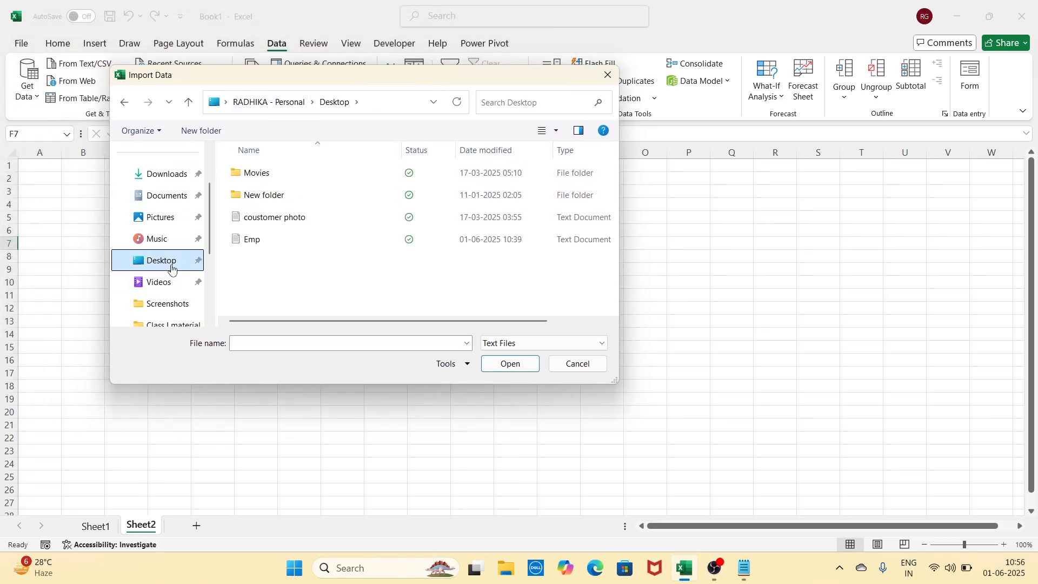
{"action": "double_click", "coordinate": [285, 244]}
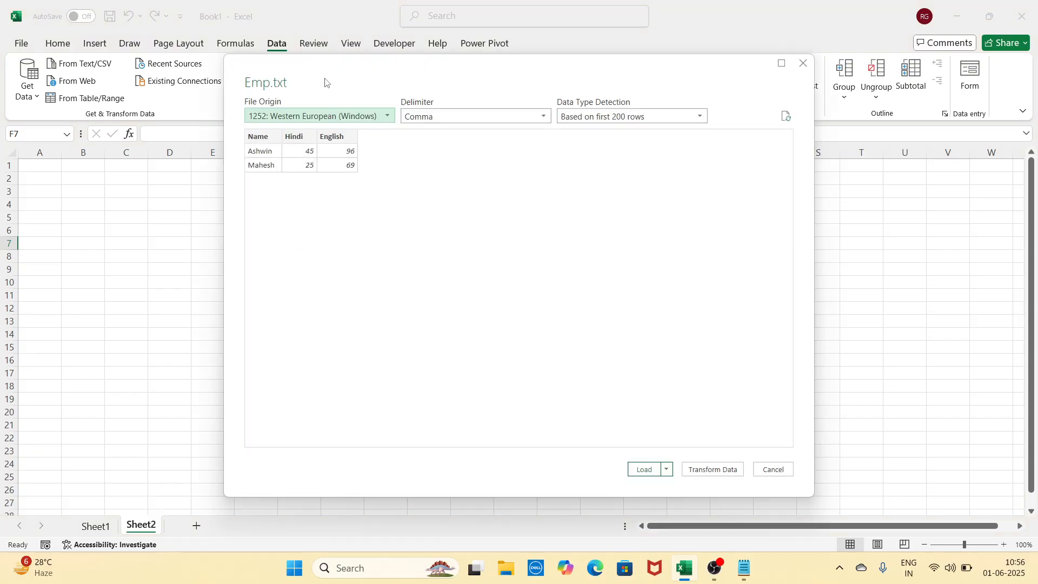
{"action": "left_click_drag", "start_coordinate": [327, 81], "coordinate": [447, 96]}
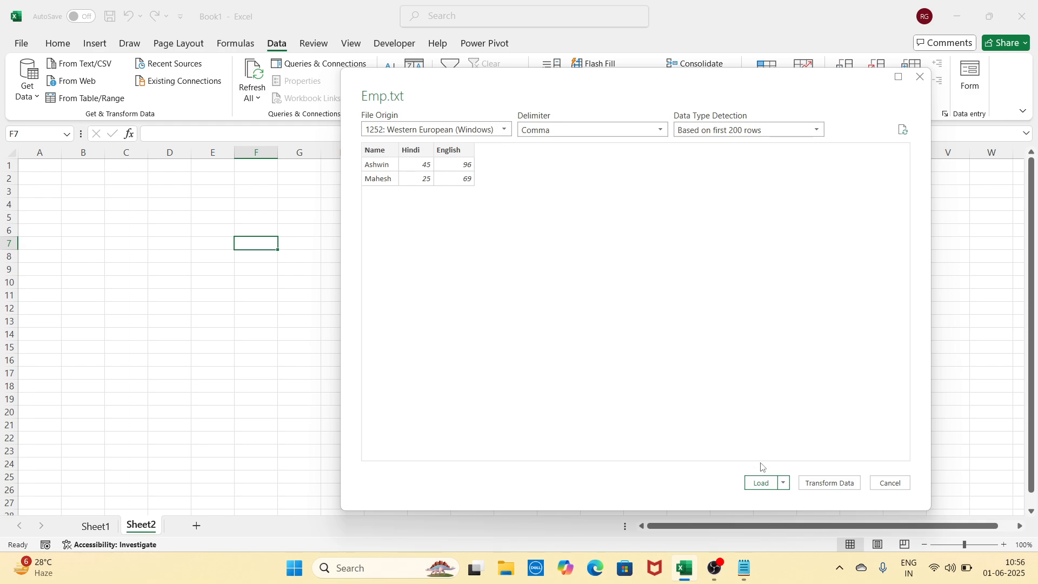
{"action": "left_click", "coordinate": [762, 483]}
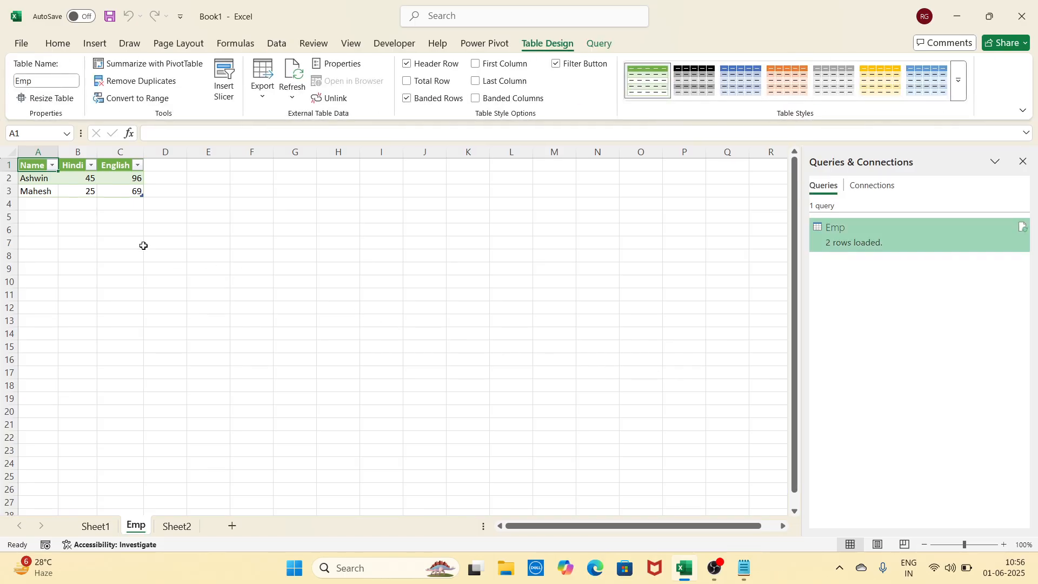
Leave the Emp table for Sheet2 and close the Queries & Connections pane
{"action": "left_click", "coordinate": [302, 244]}
{"action": "scroll", "coordinate": [311, 273], "scroll_direction": "up", "scroll_amount": 6}
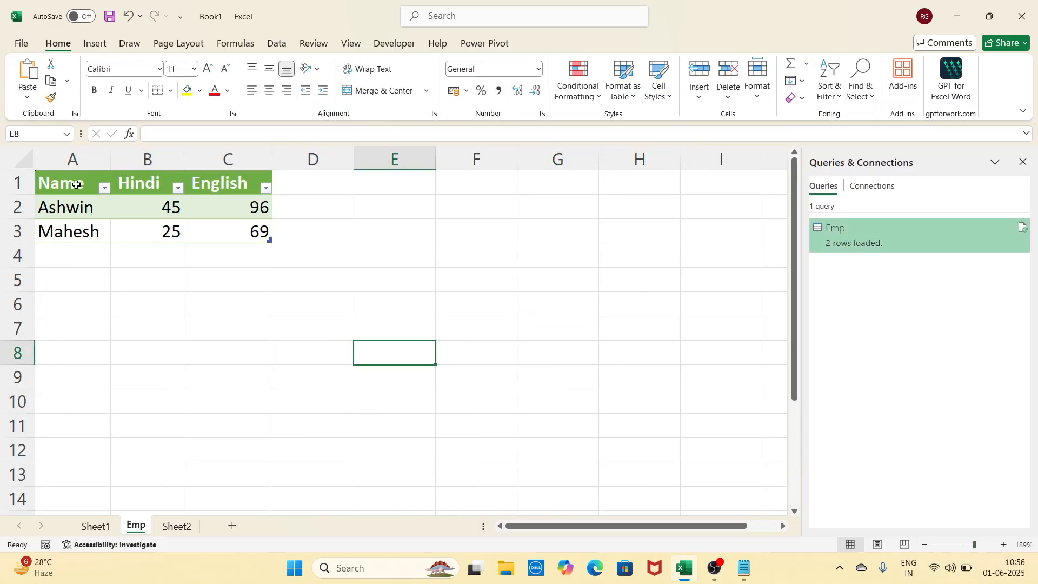
{"action": "left_click_drag", "start_coordinate": [77, 186], "coordinate": [258, 241]}
{"action": "left_click", "coordinate": [261, 327]}
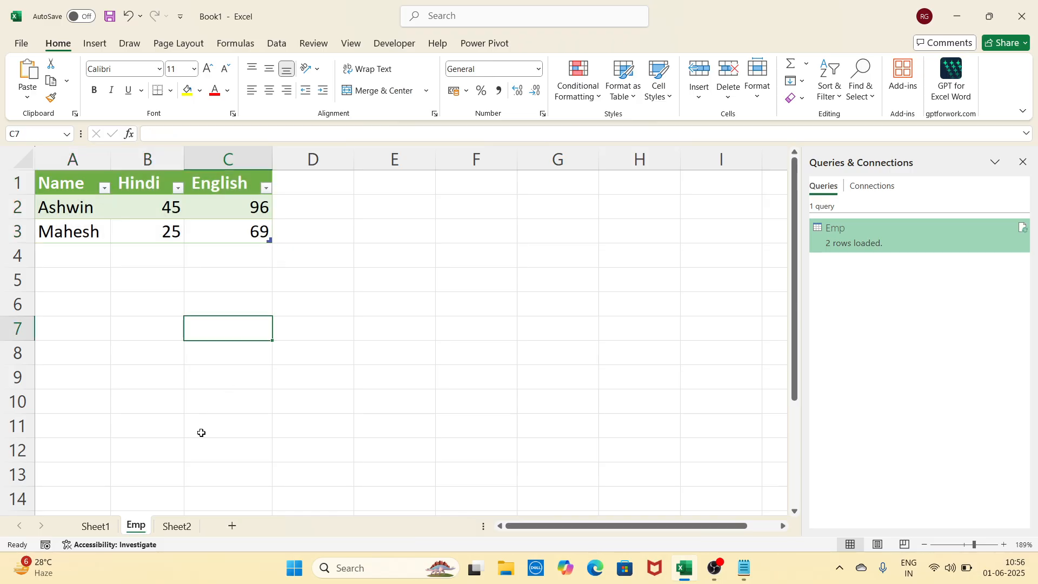
{"action": "left_click", "coordinate": [177, 525]}
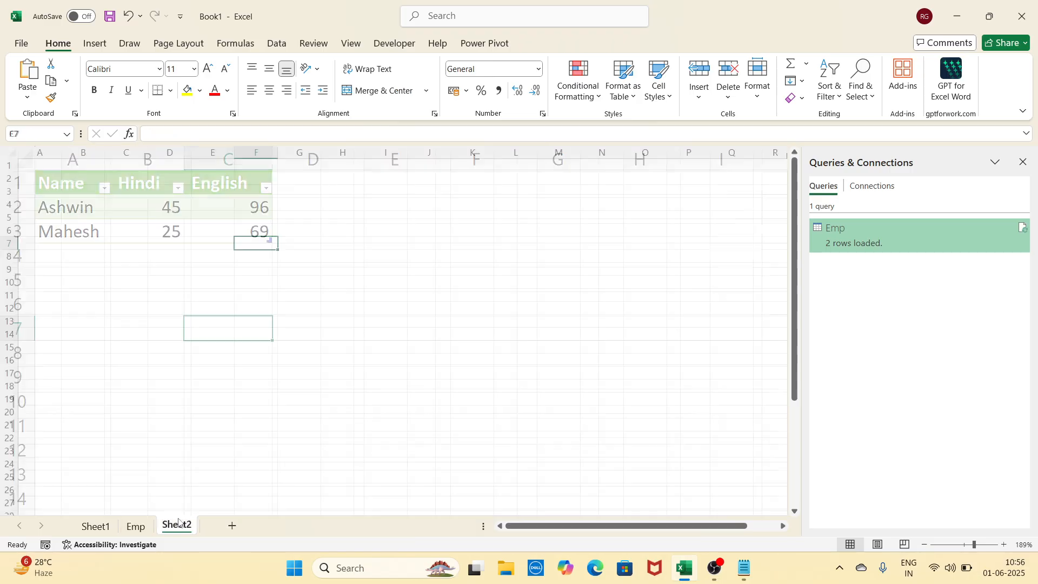
{"action": "left_click", "coordinate": [135, 51]}
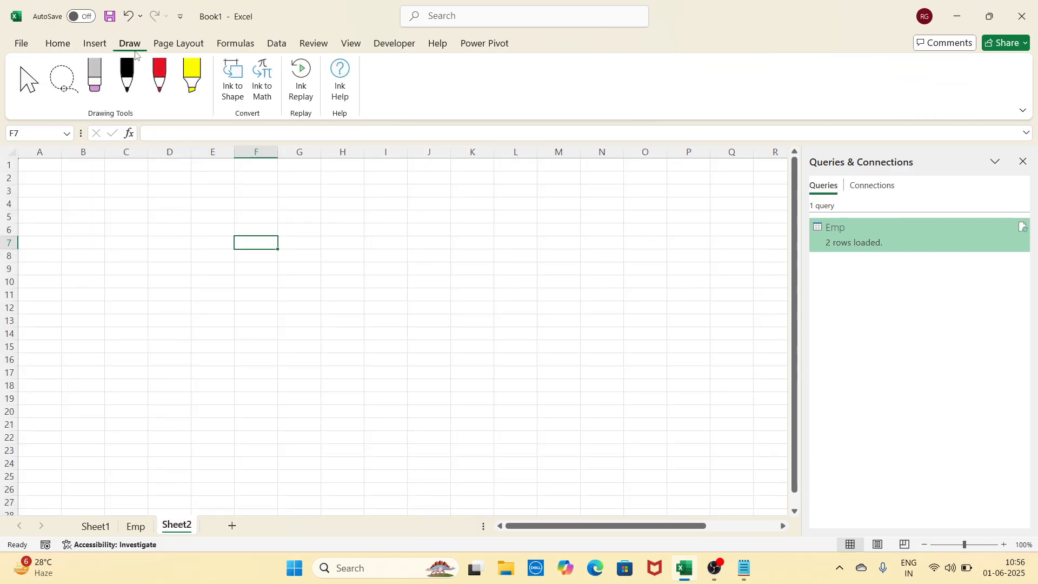
{"action": "left_click", "coordinate": [273, 47]}
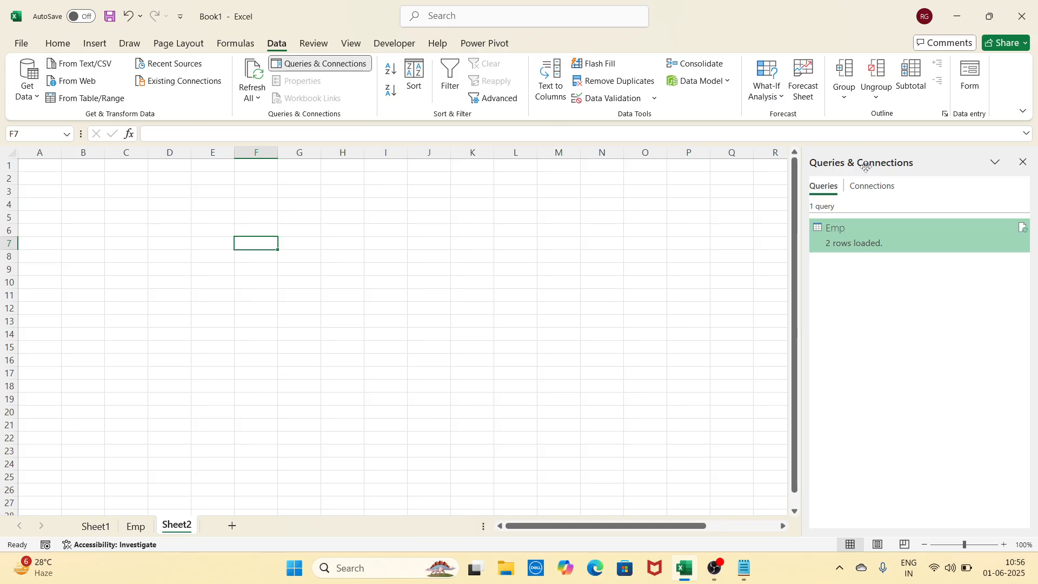
{"action": "left_click", "coordinate": [1023, 163]}
{"action": "left_click", "coordinate": [255, 211]}
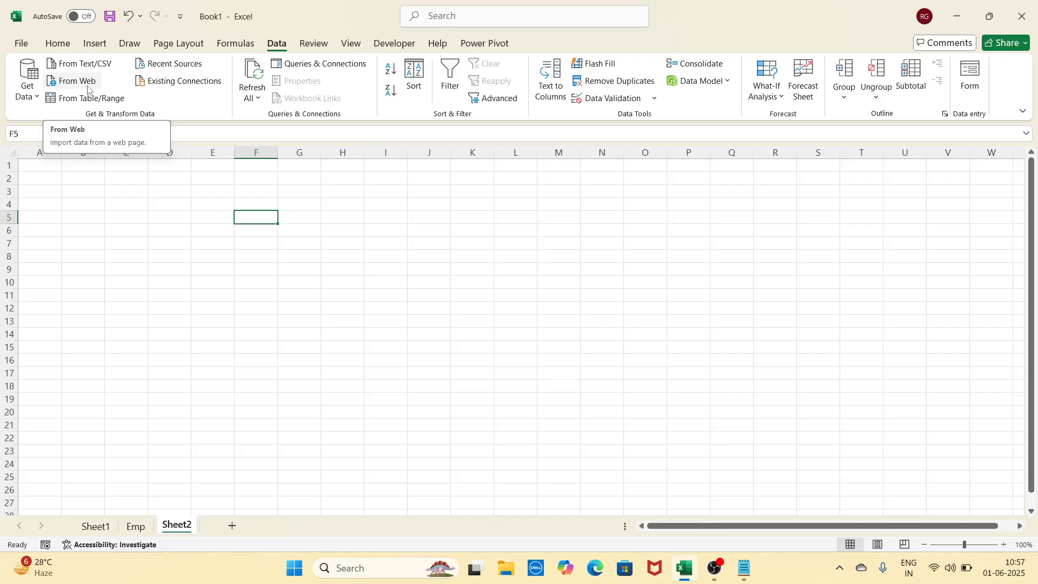
Select cell D6 on the empty Sheet2
{"action": "left_click", "coordinate": [128, 242]}
{"action": "key", "text": "Up"}
{"action": "key", "text": "Up"}
{"action": "key", "text": "Up"}
{"action": "key", "text": "Up"}
{"action": "key", "text": "Left"}
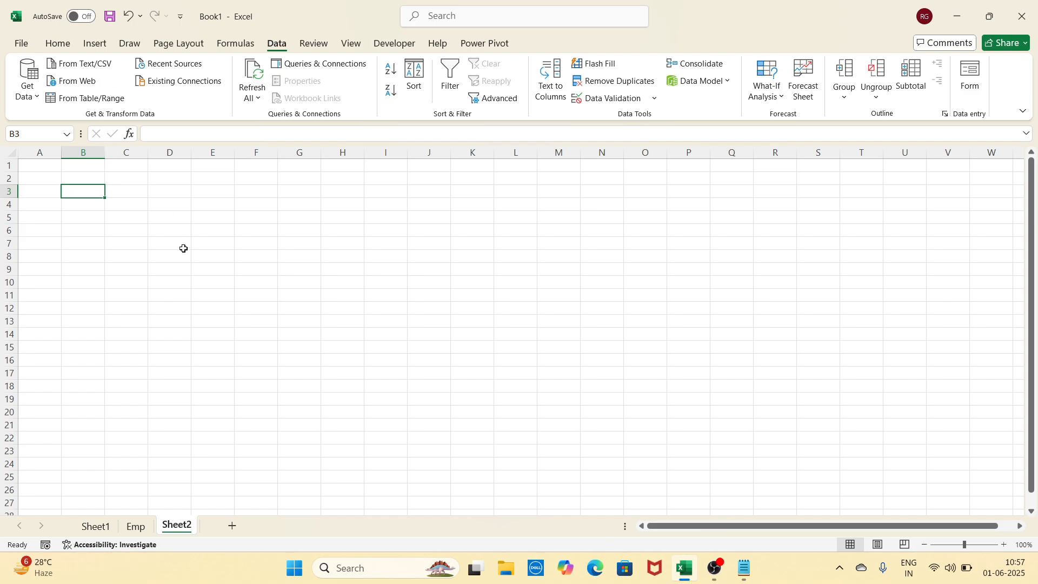
{"action": "left_click", "coordinate": [206, 255]}
{"action": "left_click", "coordinate": [182, 232]}
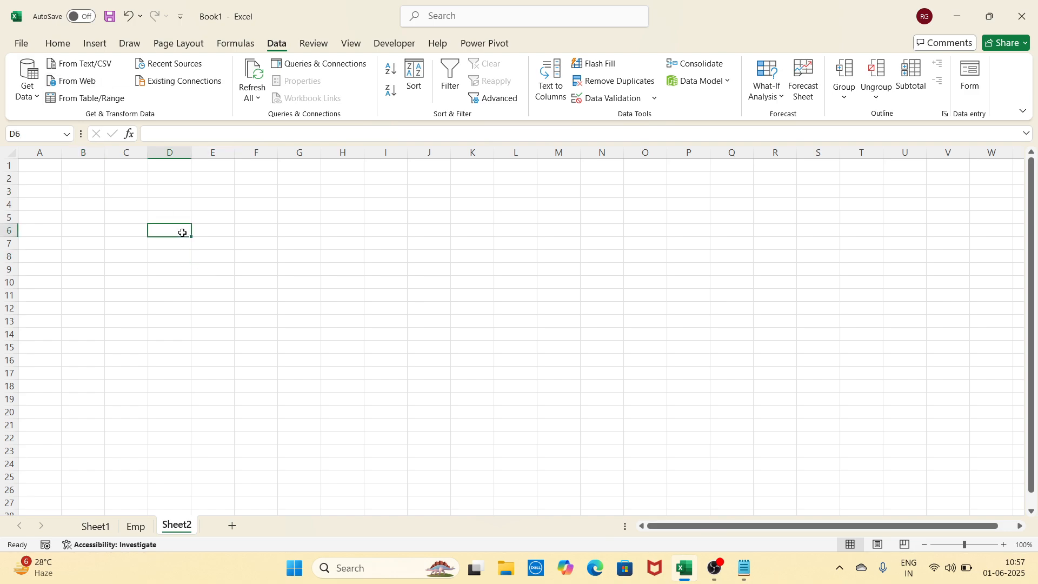
Launch Google Chrome through Windows search using 'goo'
{"action": "left_click", "coordinate": [357, 568]}
{"action": "type", "text": "g"}
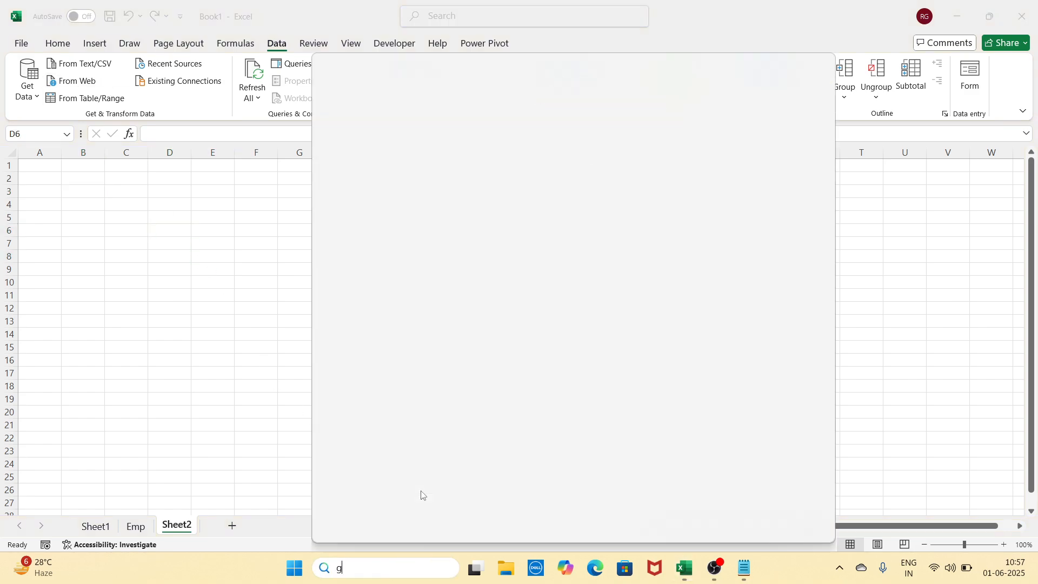
{"action": "type", "text": "oo"}
{"action": "left_click", "coordinate": [396, 145]}
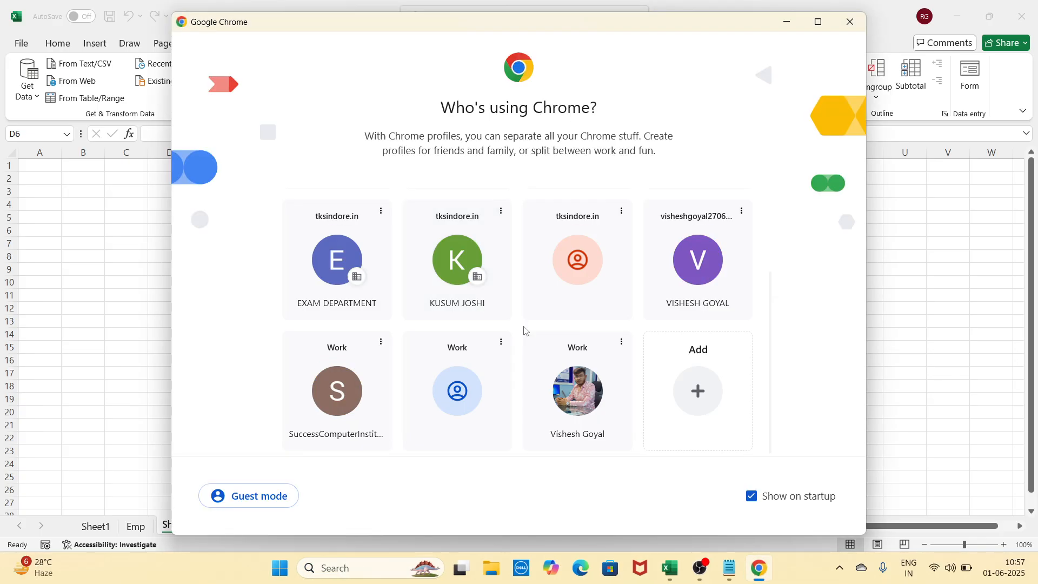
Open Chrome with the work profile and search 'Total List' of states in India
{"action": "left_click", "coordinate": [595, 389]}
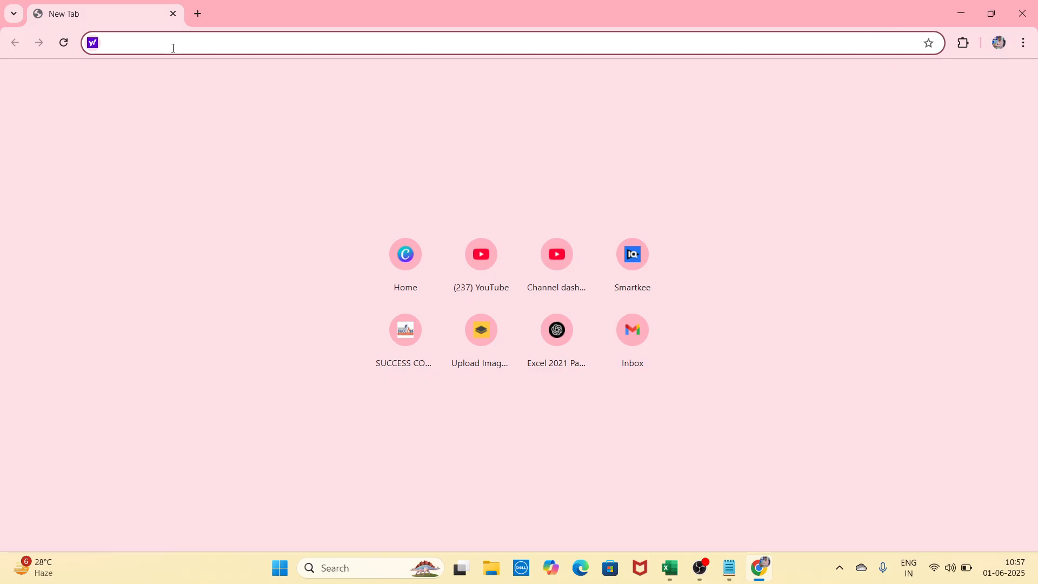
{"action": "left_click", "coordinate": [173, 48]}
{"action": "type", "text": "Total "}
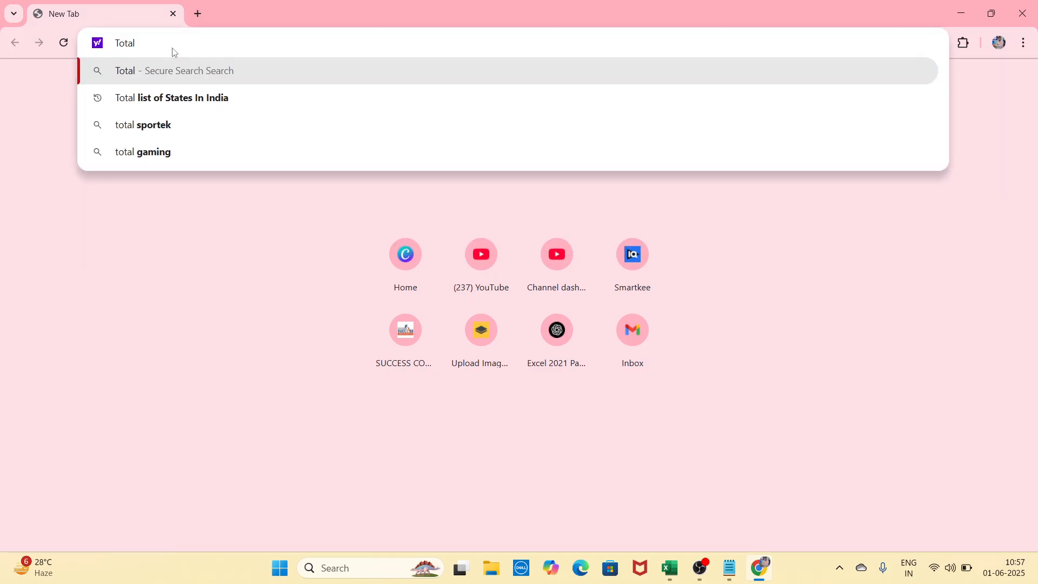
{"action": "type", "text": "List"}
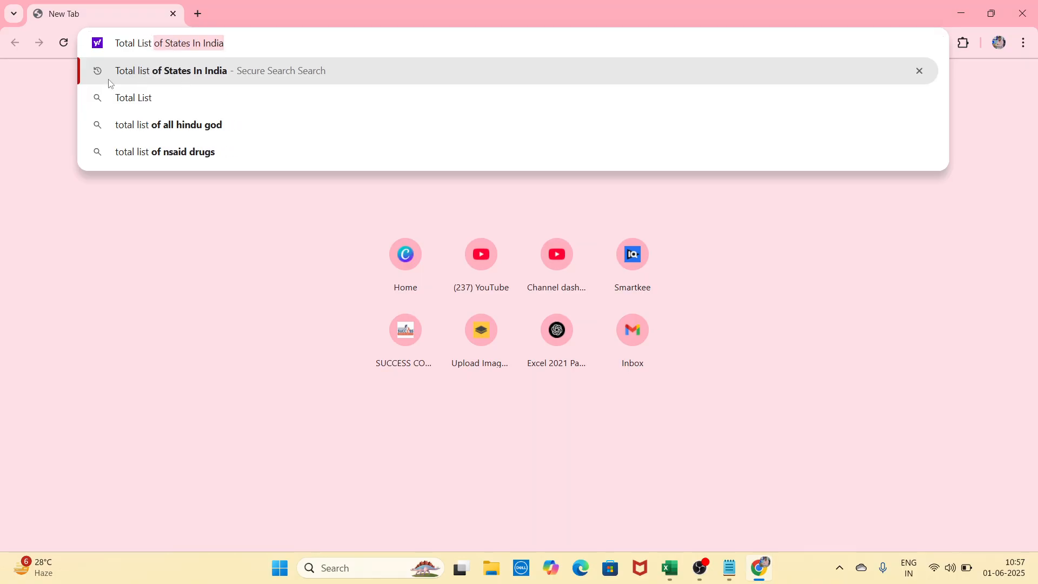
{"action": "left_click", "coordinate": [206, 74]}
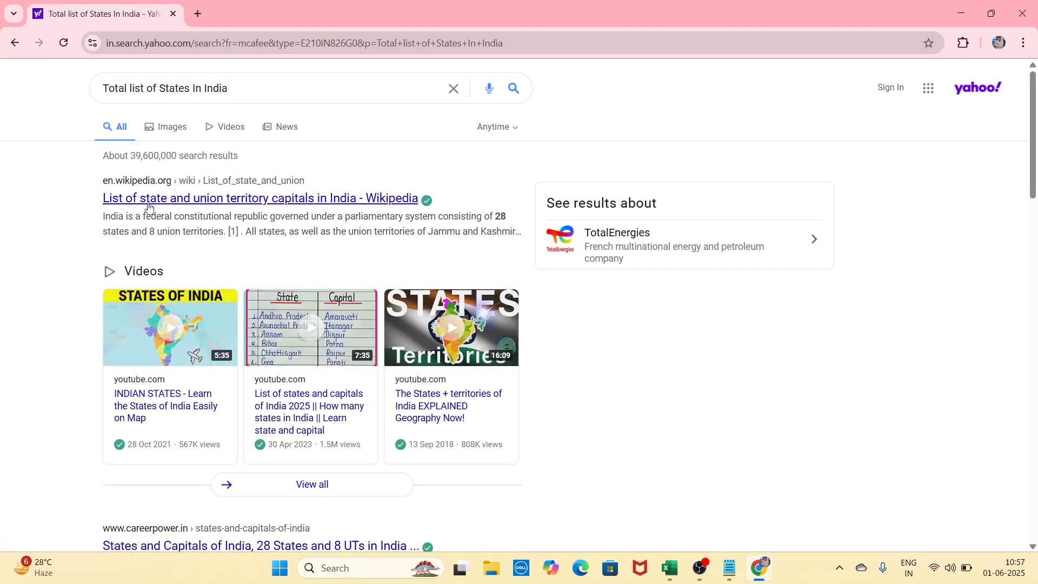
Open the Wikipedia state capitals page, select its URL, and return to Excel
{"action": "left_click", "coordinate": [344, 200]}
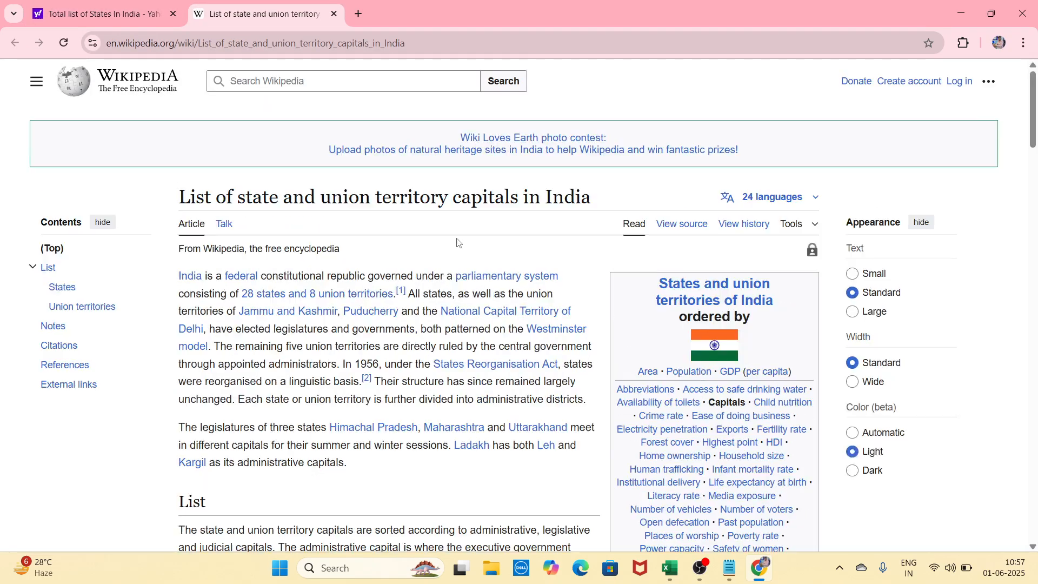
{"action": "scroll", "coordinate": [457, 242], "scroll_direction": "down", "scroll_amount": 15}
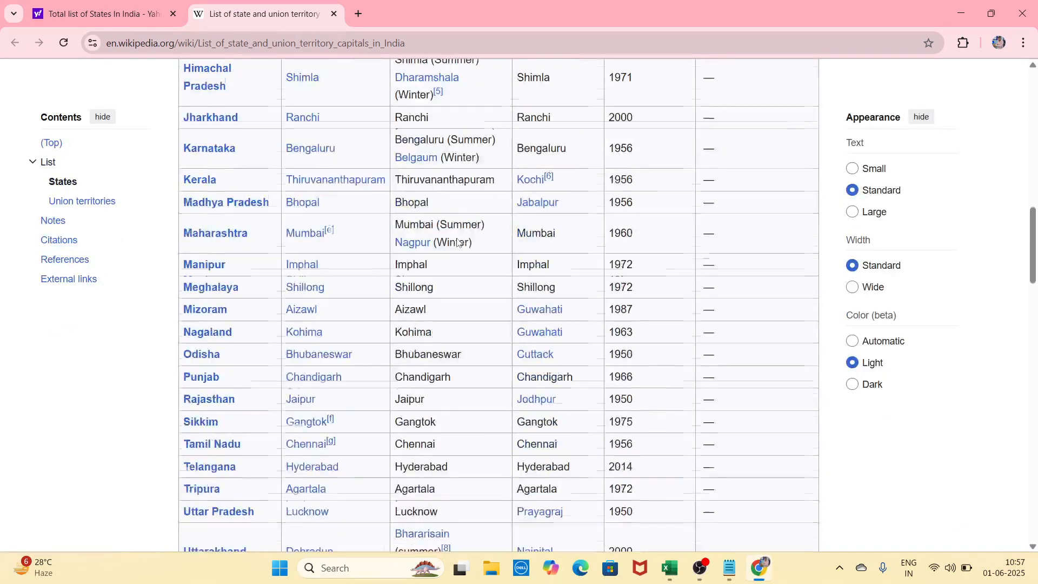
{"action": "scroll", "coordinate": [457, 242], "scroll_direction": "down", "scroll_amount": 20}
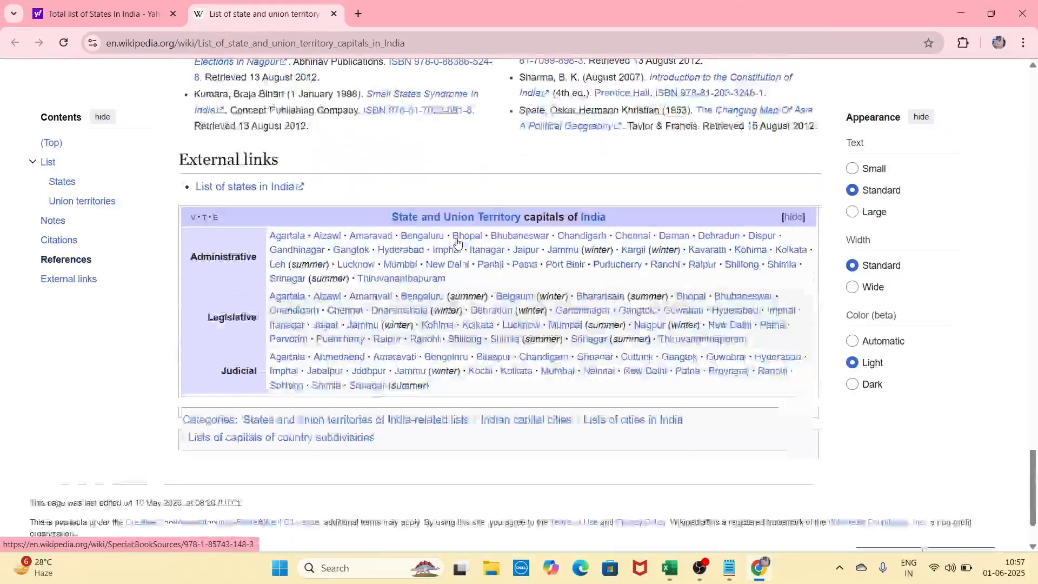
{"action": "scroll", "coordinate": [456, 242], "scroll_direction": "up", "scroll_amount": 20}
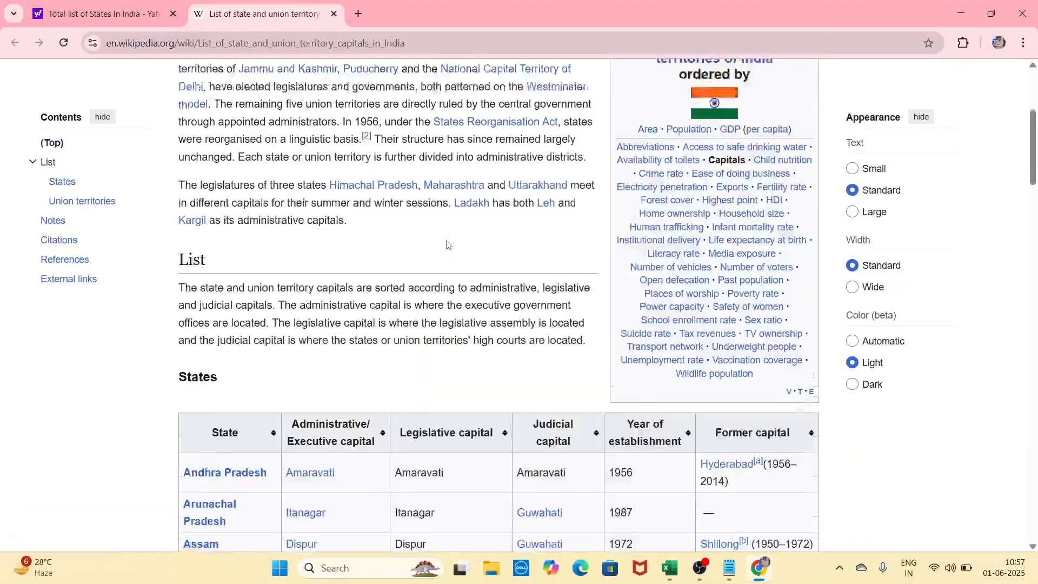
{"action": "scroll", "coordinate": [447, 245], "scroll_direction": "up", "scroll_amount": 5}
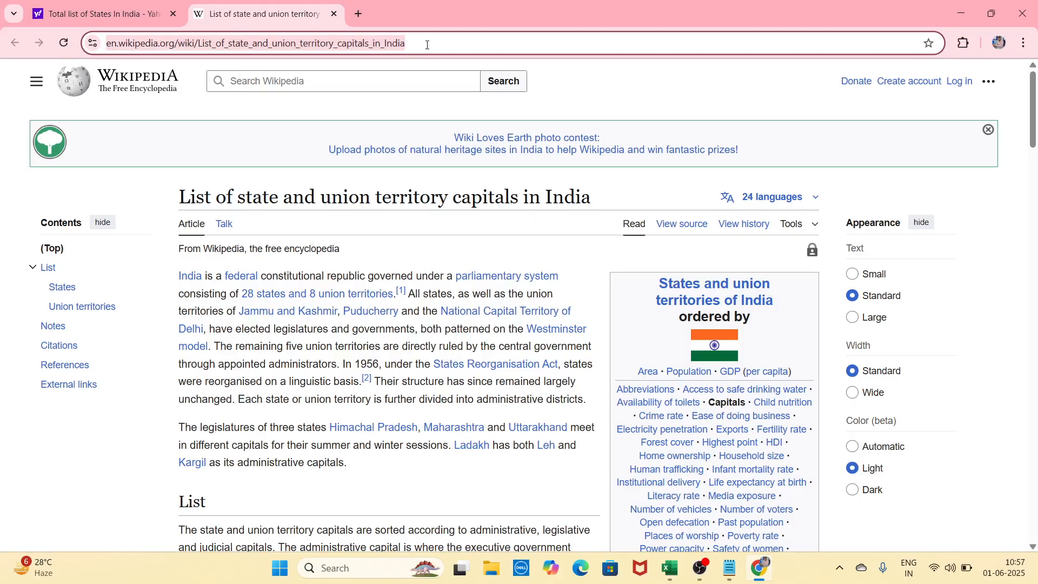
{"action": "left_click_drag", "start_coordinate": [425, 47], "coordinate": [109, 51]}
{"action": "key", "text": "ctrl+c"}
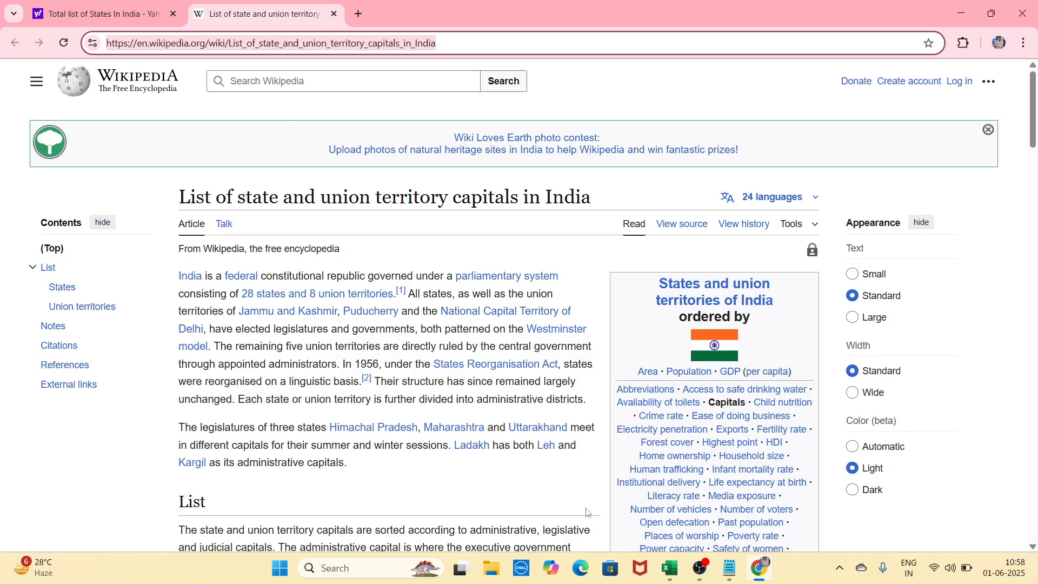
{"action": "left_click", "coordinate": [670, 576]}
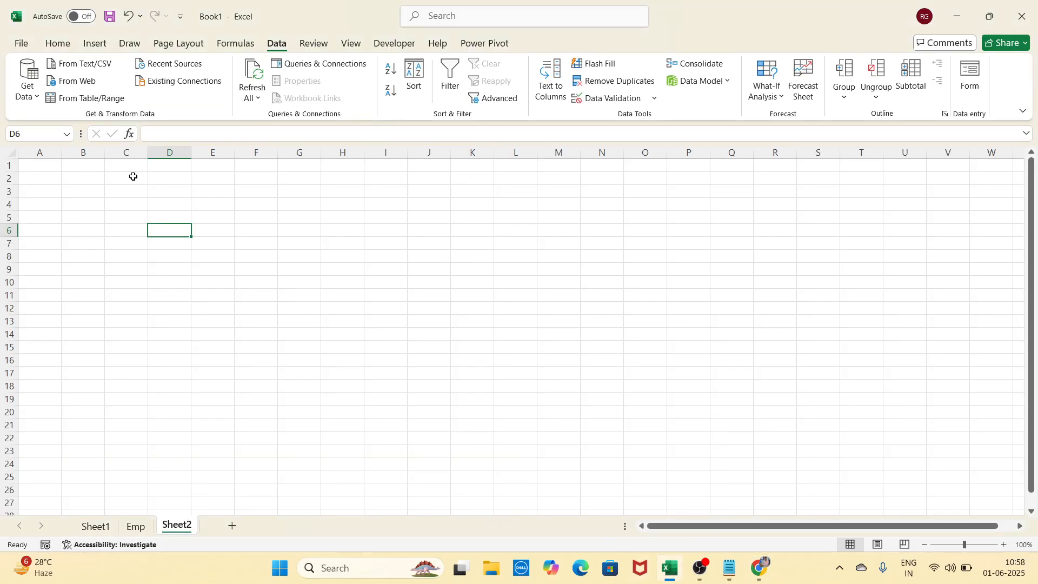
Paste the Wikipedia capitals page URL into Data > From Web and fetch its tables
{"action": "left_click", "coordinate": [86, 85]}
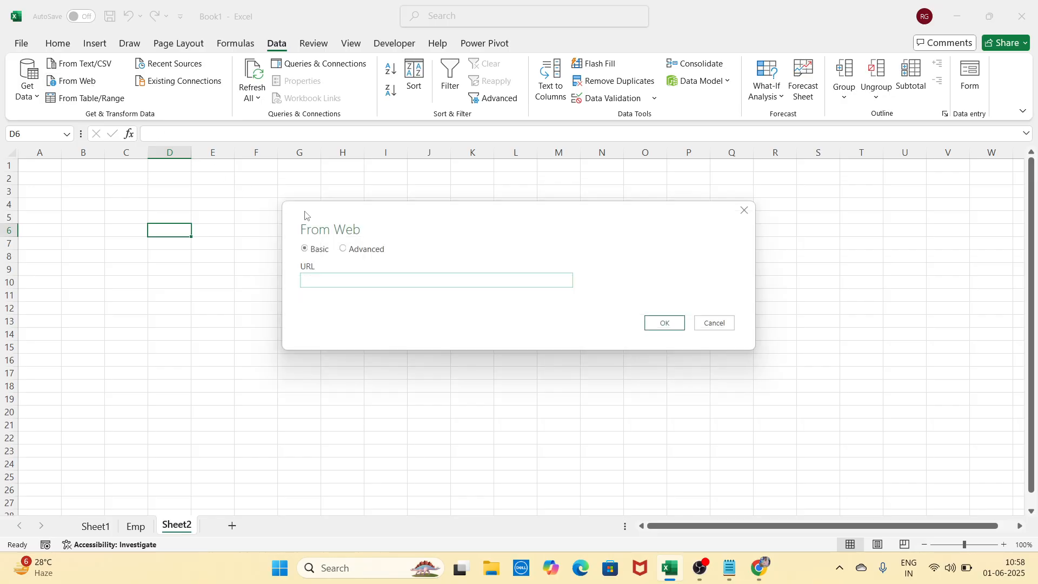
{"action": "left_click_drag", "start_coordinate": [324, 215], "coordinate": [294, 179]}
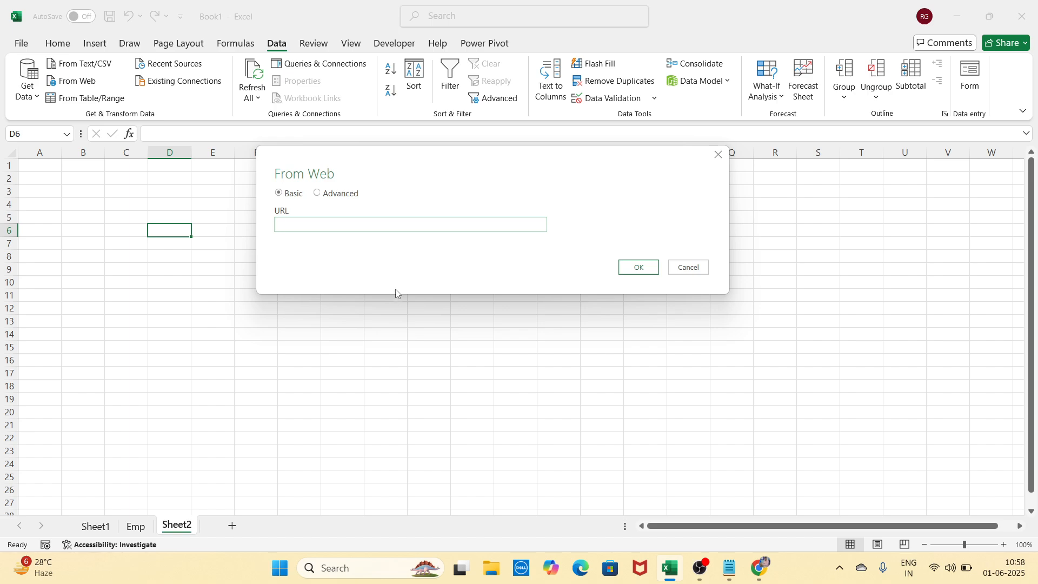
{"action": "key", "text": "ctrl+v"}
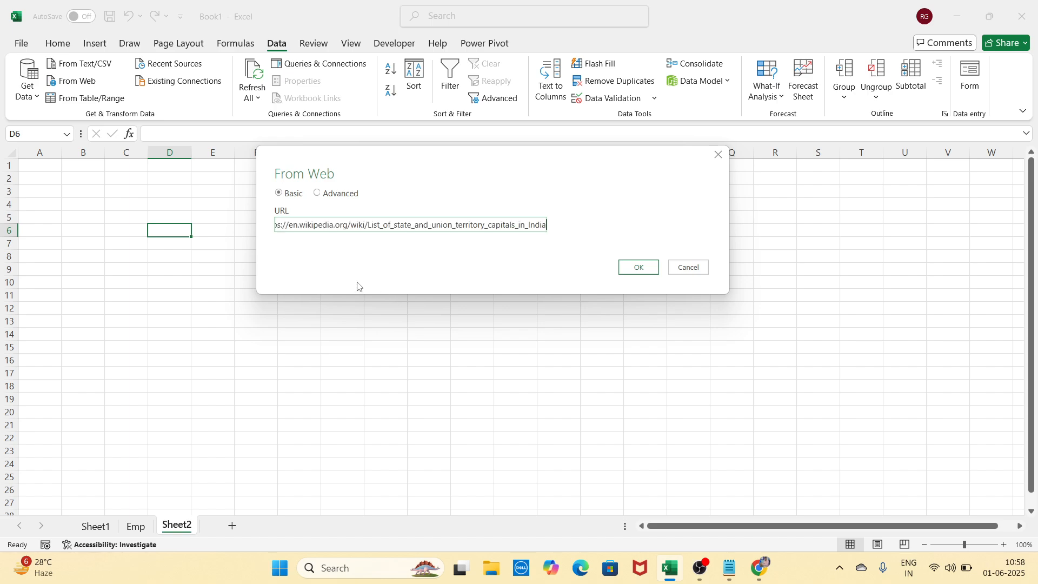
{"action": "left_click", "coordinate": [639, 267]}
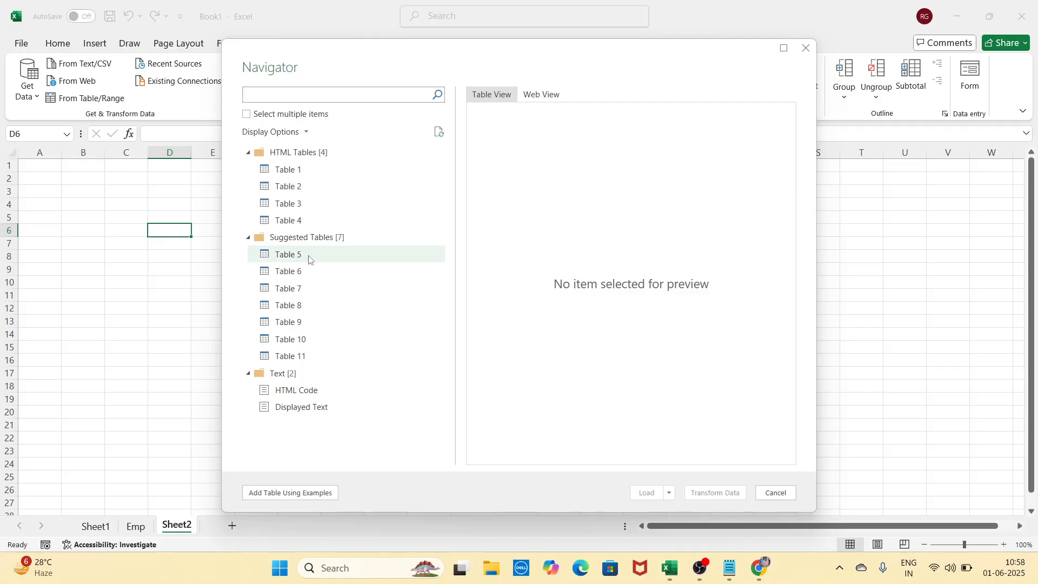
Preview Navigator Tables 1 through 6, including Table 2 of states and capitals
{"action": "left_click", "coordinate": [301, 175]}
{"action": "left_click", "coordinate": [299, 186]}
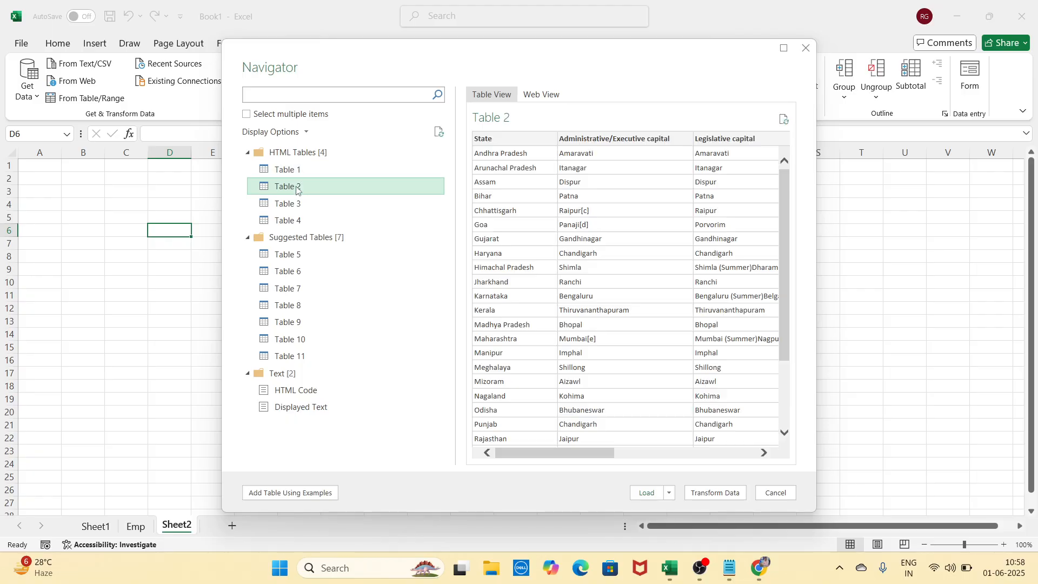
{"action": "scroll", "coordinate": [649, 372], "scroll_direction": "down", "scroll_amount": 3}
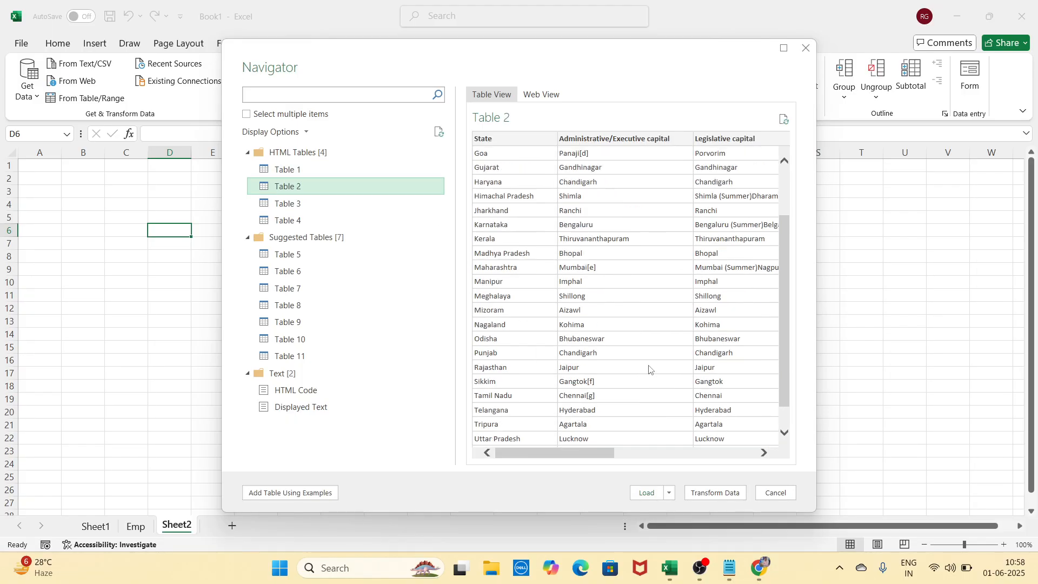
{"action": "scroll", "coordinate": [649, 367], "scroll_direction": "up", "scroll_amount": 3}
{"action": "left_click", "coordinate": [320, 209]}
{"action": "left_click", "coordinate": [318, 220]}
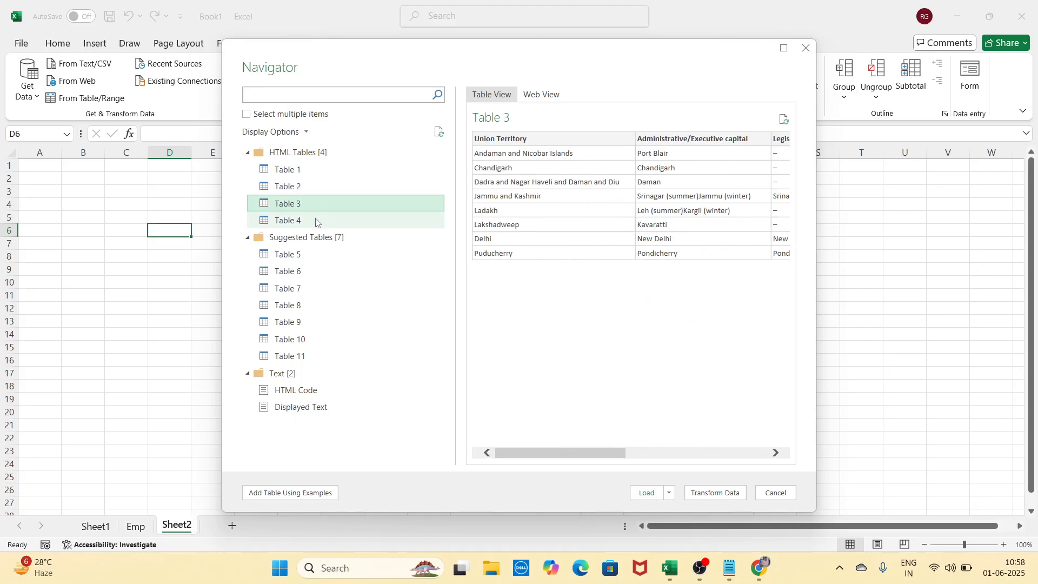
{"action": "left_click", "coordinate": [306, 255]}
{"action": "left_click", "coordinate": [307, 272]}
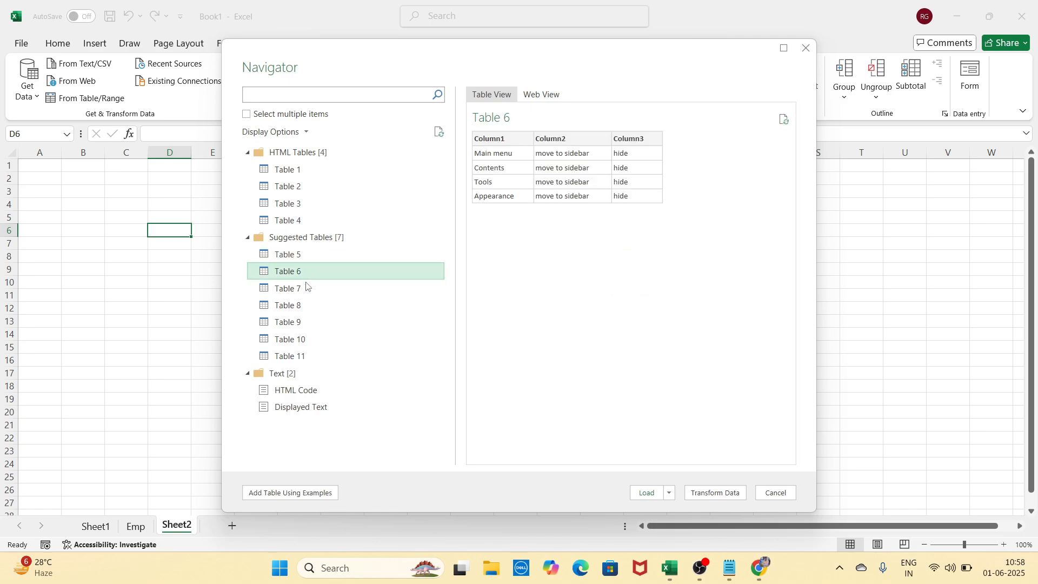
Preview Tables 7 through 11, then select and load Table 2 of states and capitals
{"action": "left_click", "coordinate": [305, 288]}
{"action": "left_click", "coordinate": [304, 305]}
{"action": "left_click", "coordinate": [304, 323]}
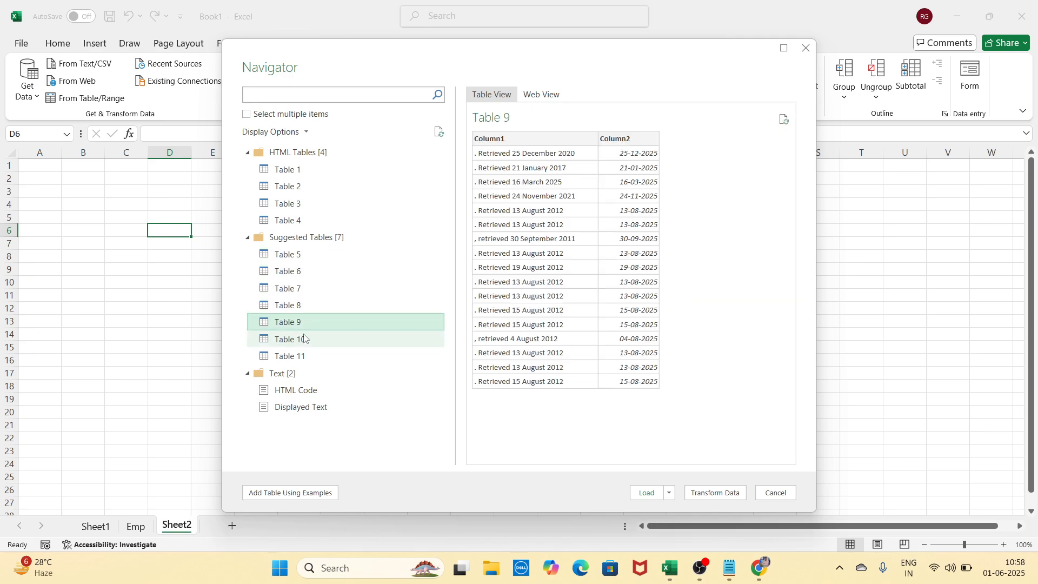
{"action": "left_click", "coordinate": [303, 340]}
{"action": "left_click", "coordinate": [301, 351]}
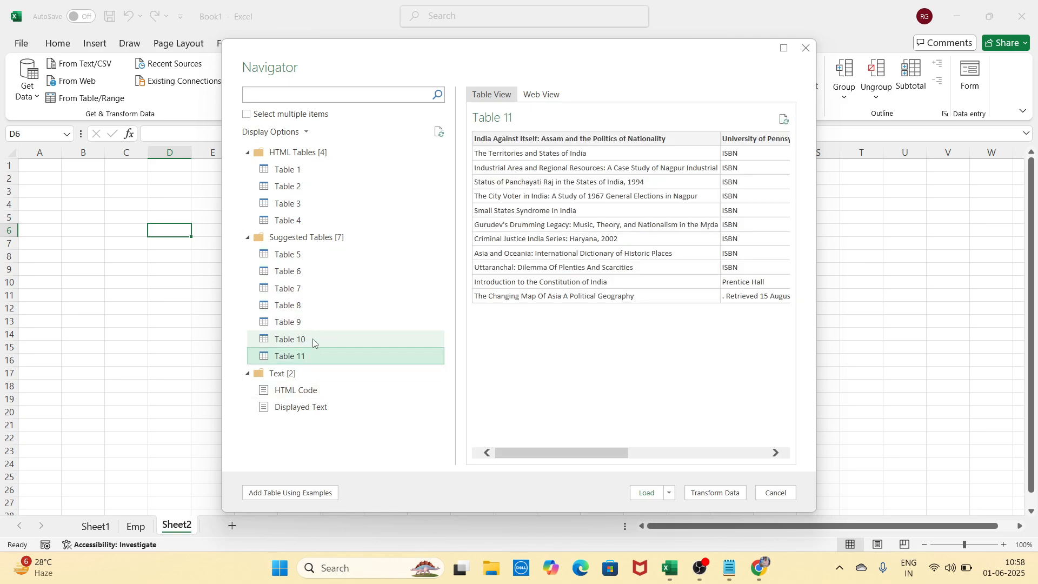
{"action": "left_click", "coordinate": [300, 187]}
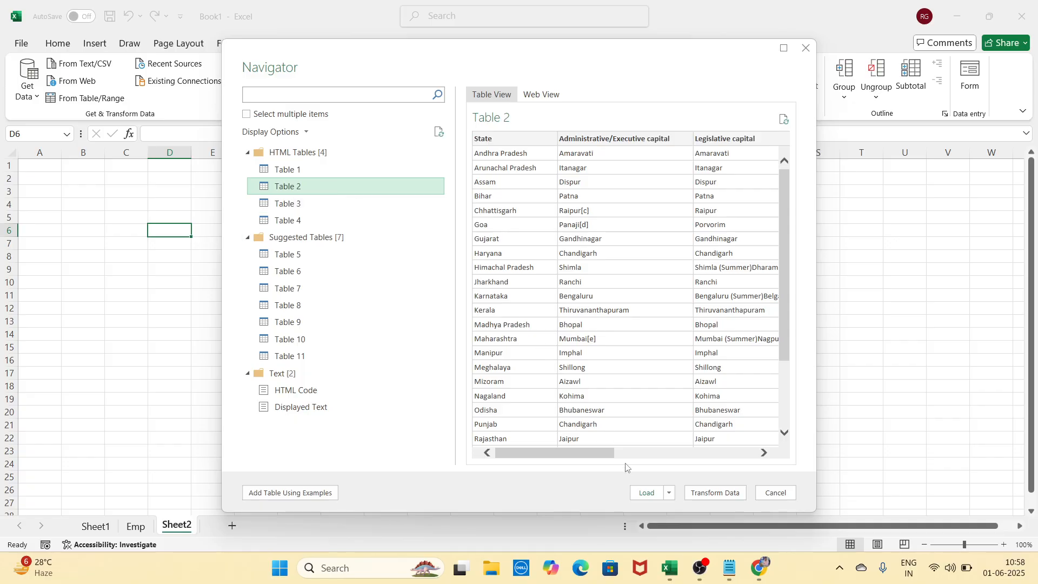
{"action": "left_click", "coordinate": [647, 493]}
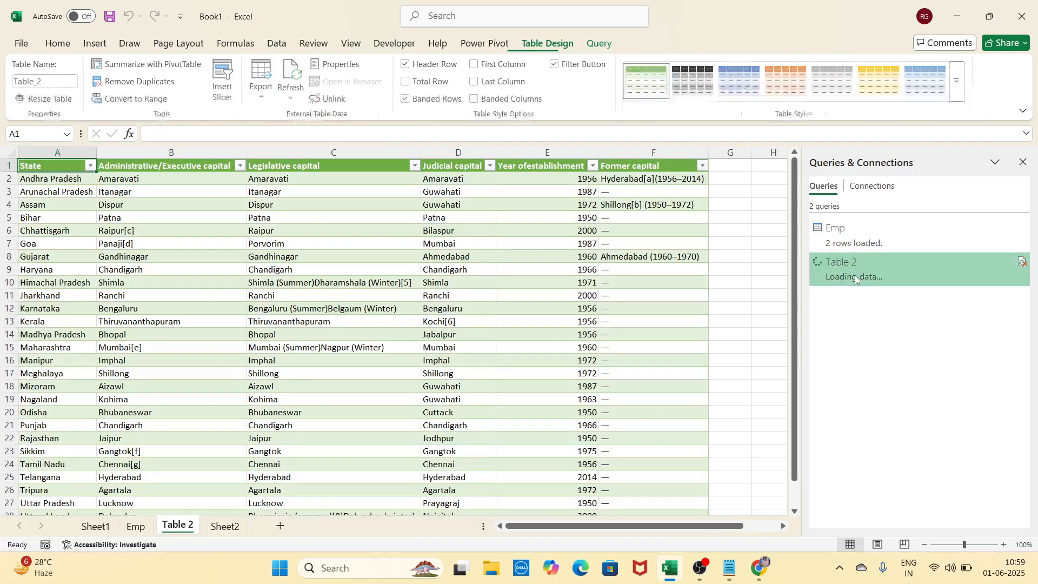
Check the loaded Table 2 sheet, then visit cell A2 on Sheet2 with the Data tab
{"action": "scroll", "coordinate": [493, 403], "scroll_direction": "down", "scroll_amount": 4}
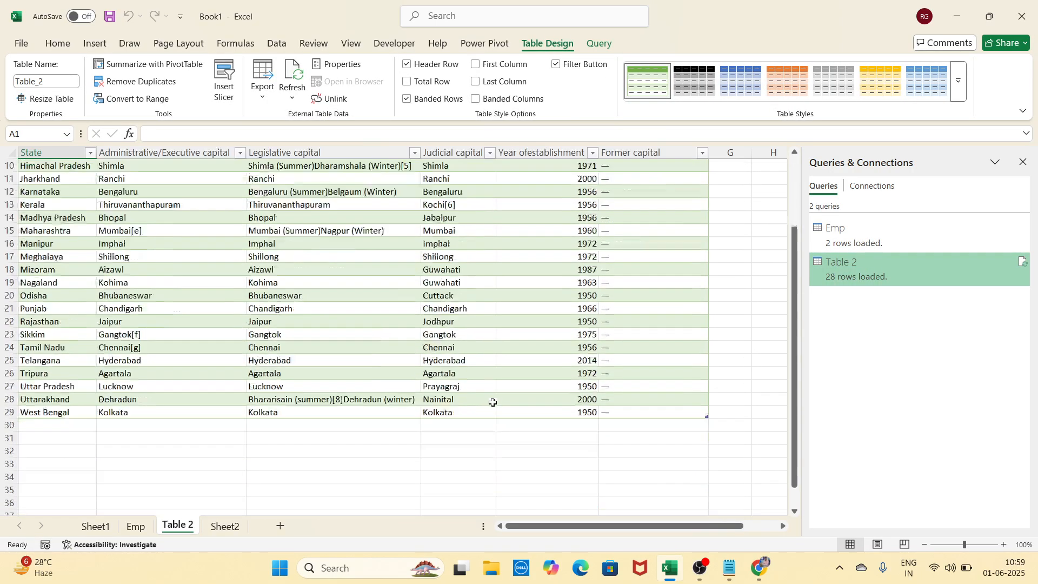
{"action": "scroll", "coordinate": [493, 403], "scroll_direction": "up", "scroll_amount": 4}
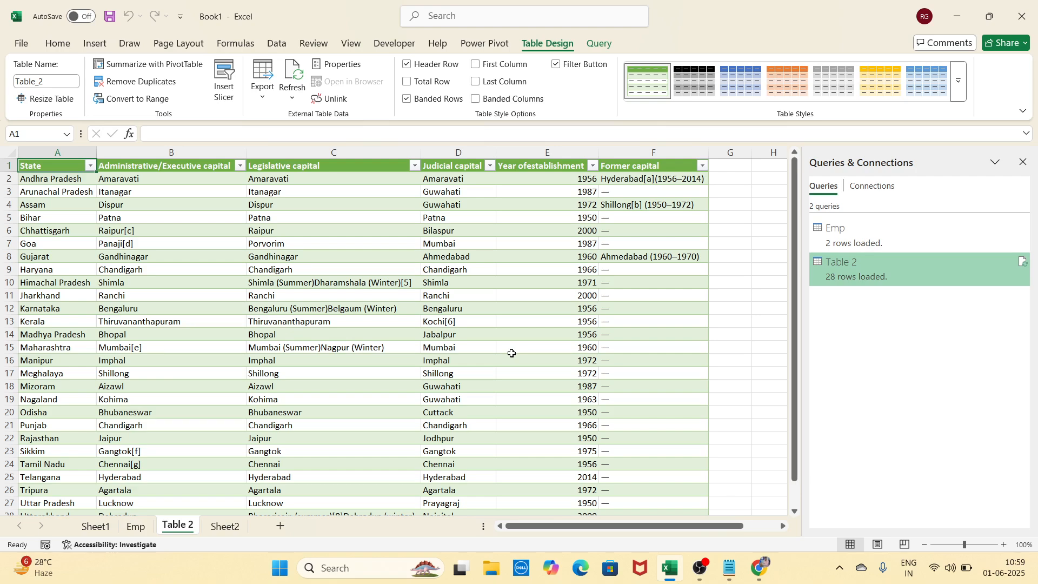
{"action": "left_click", "coordinate": [225, 526]}
{"action": "left_click", "coordinate": [79, 180]}
{"action": "left_click", "coordinate": [54, 176]}
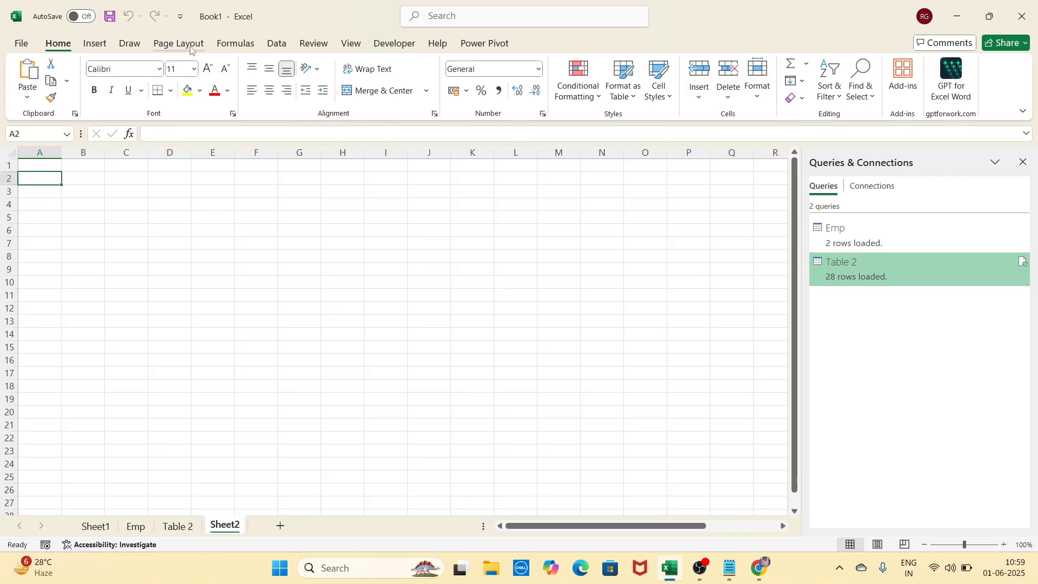
{"action": "left_click", "coordinate": [277, 45]}
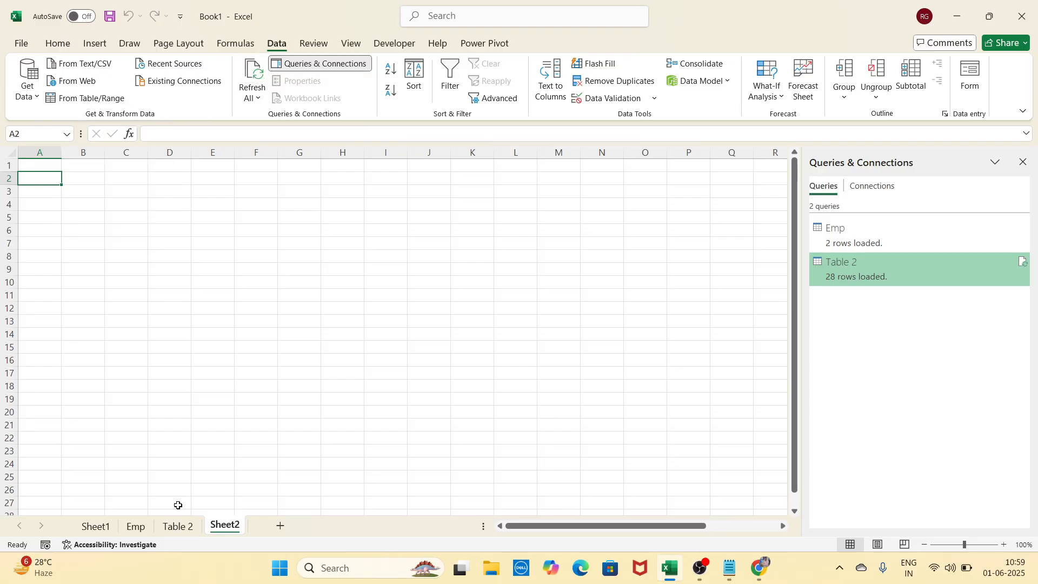
Return to the Table 2 sheet and select the capitals table A1:F29
{"action": "left_click", "coordinate": [179, 526]}
{"action": "scroll", "coordinate": [409, 297], "scroll_direction": "down", "scroll_amount": 5}
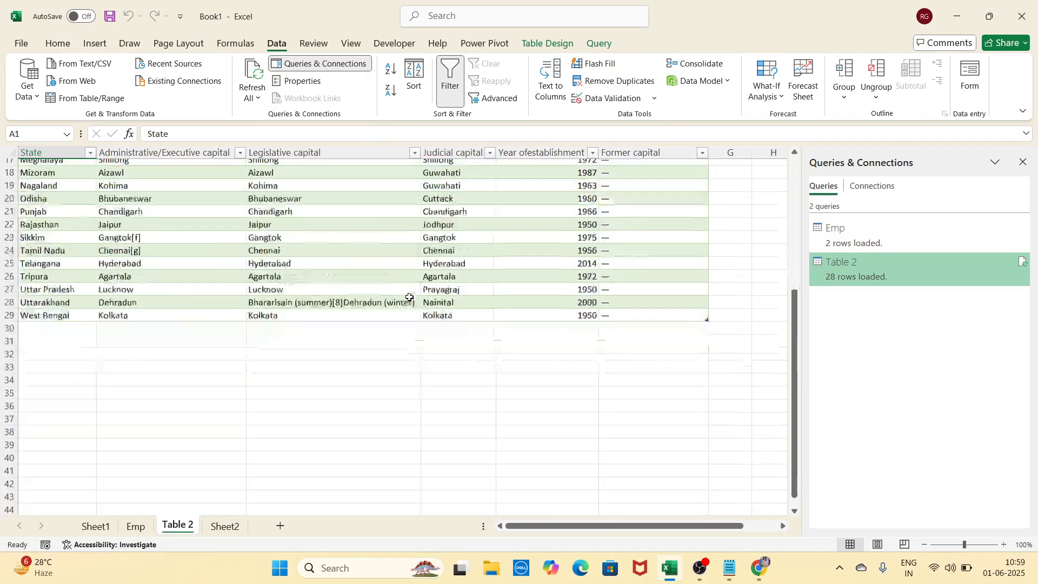
{"action": "scroll", "coordinate": [410, 297], "scroll_direction": "up", "scroll_amount": 5}
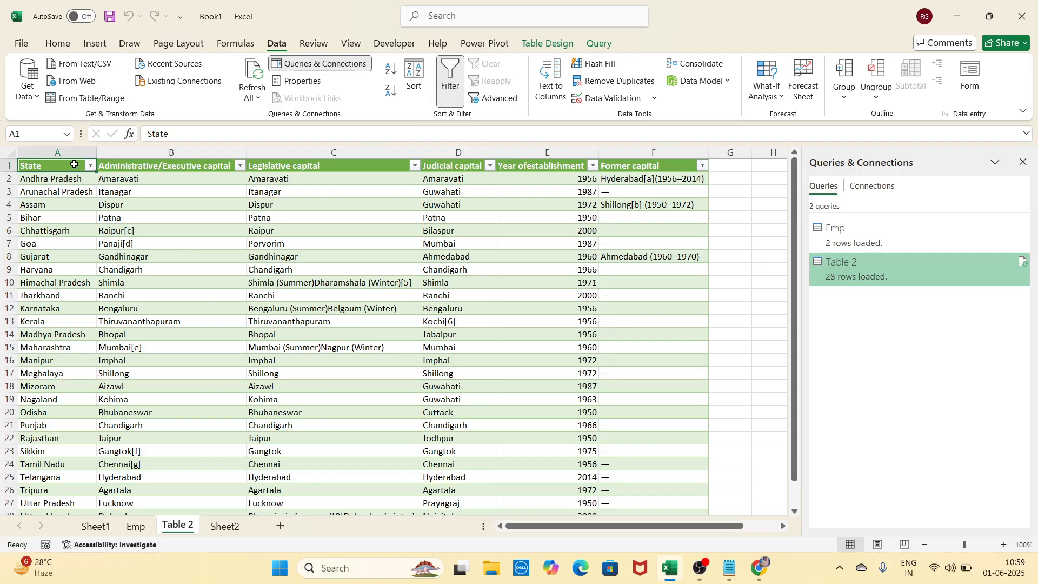
{"action": "left_click_drag", "start_coordinate": [70, 165], "coordinate": [668, 480]}
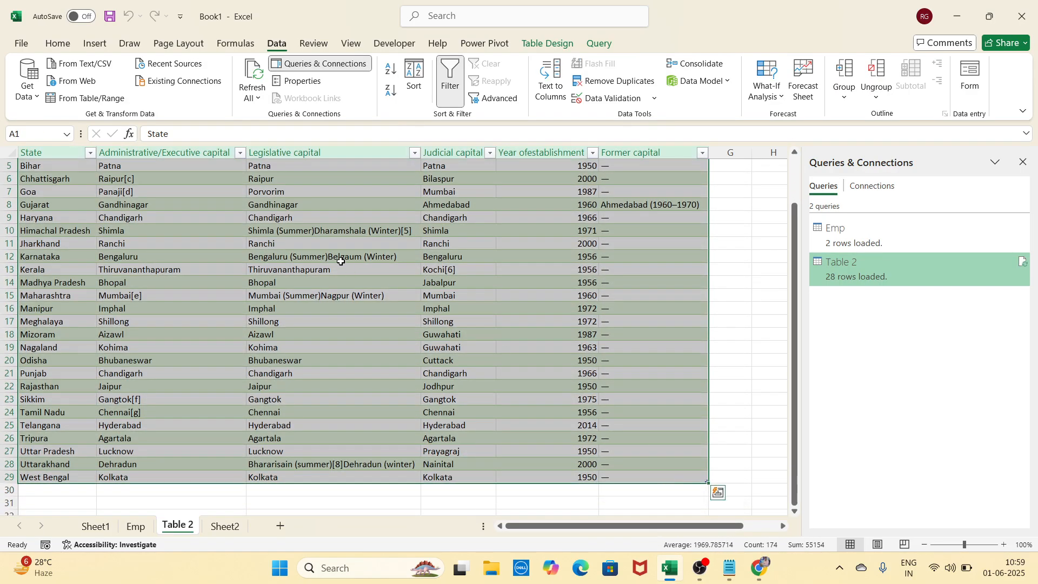
{"action": "scroll", "coordinate": [338, 259], "scroll_direction": "up", "scroll_amount": 2}
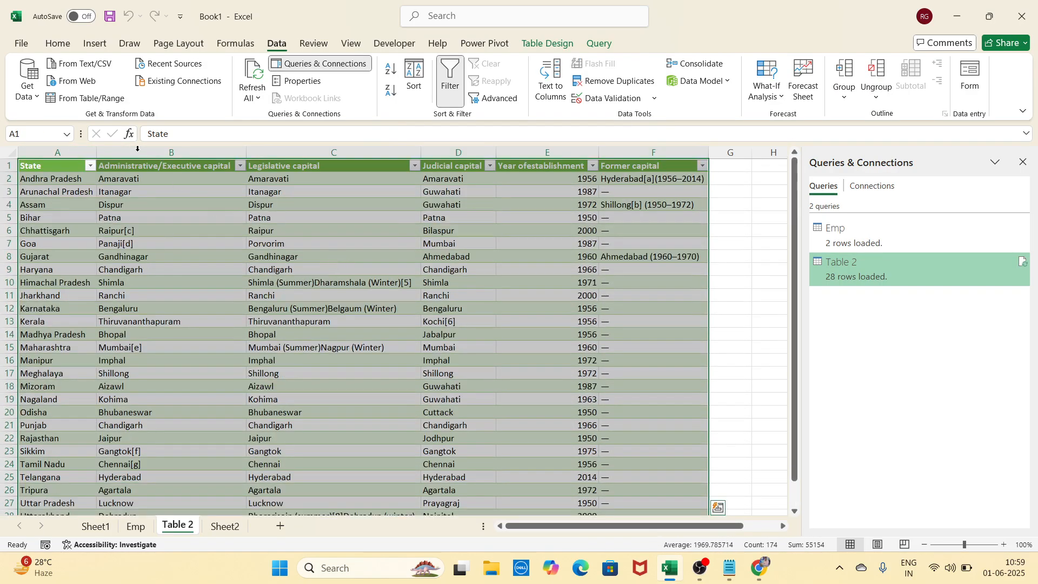
Open the states table in Power Query Editor via From Table/Range
{"action": "left_click", "coordinate": [92, 98]}
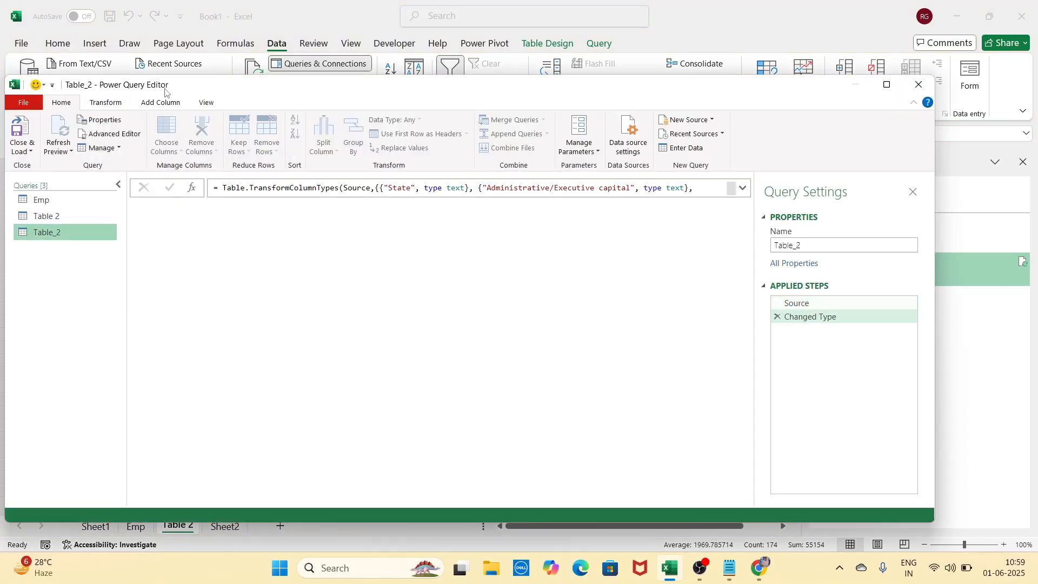
{"action": "scroll", "coordinate": [424, 360], "scroll_direction": "down", "scroll_amount": 3}
{"action": "scroll", "coordinate": [425, 356], "scroll_direction": "up", "scroll_amount": 3}
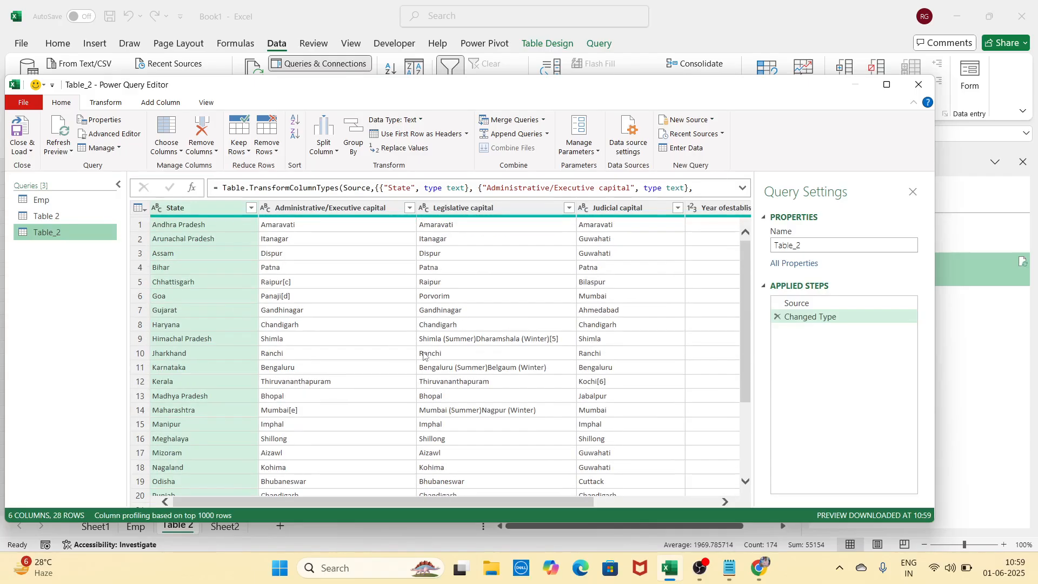
{"action": "scroll", "coordinate": [491, 435], "scroll_direction": "down", "scroll_amount": 3}
{"action": "scroll", "coordinate": [490, 436], "scroll_direction": "up", "scroll_amount": 3}
{"action": "mouse_move", "coordinate": [537, 502]}
{"action": "left_mouse_down"}
{"action": "mouse_move", "coordinate": [661, 511]}
{"action": "mouse_move", "coordinate": [537, 508]}
{"action": "left_mouse_up"}
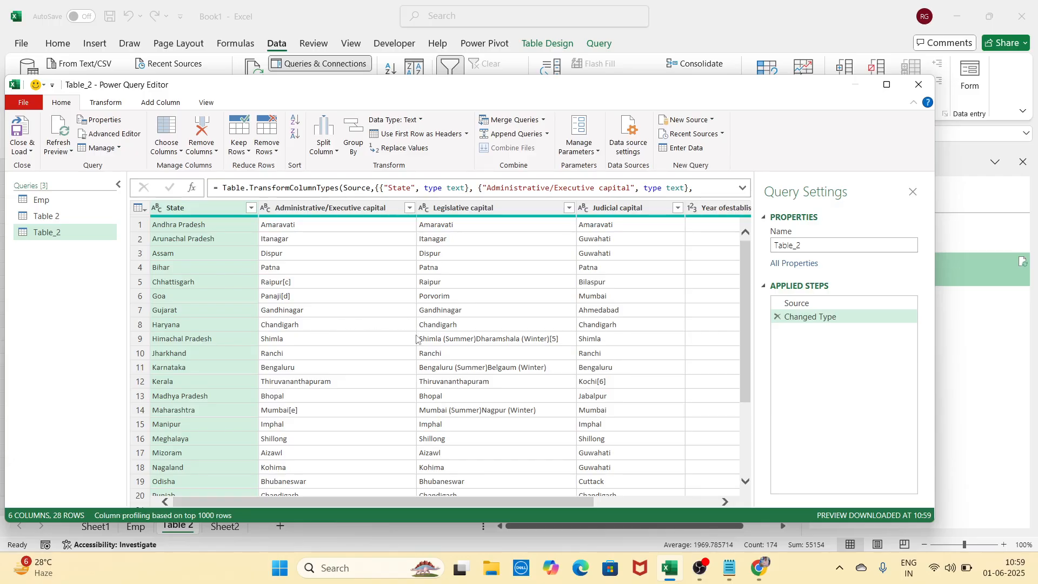
{"action": "scroll", "coordinate": [422, 346], "scroll_direction": "down", "scroll_amount": 2}
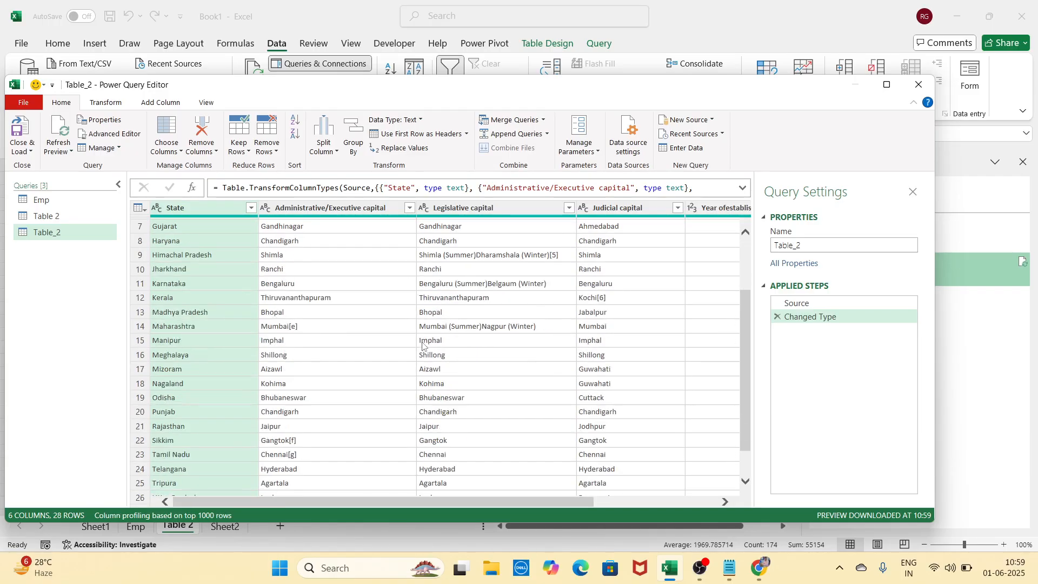
{"action": "scroll", "coordinate": [423, 346], "scroll_direction": "up", "scroll_amount": 2}
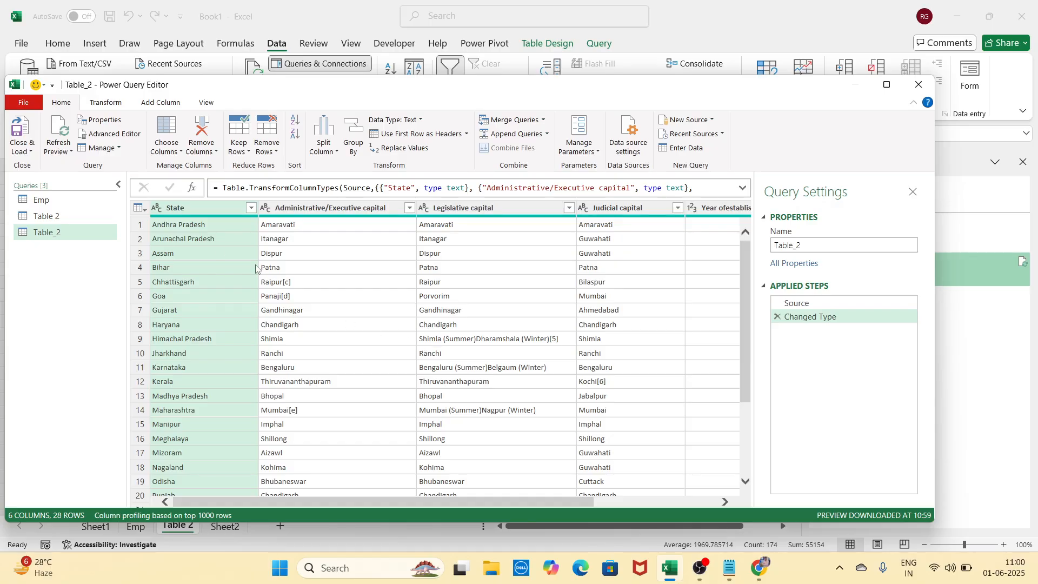
Remove the Administrative/Executive capital column, then close the editor and keep the changes
{"action": "left_click", "coordinate": [336, 211]}
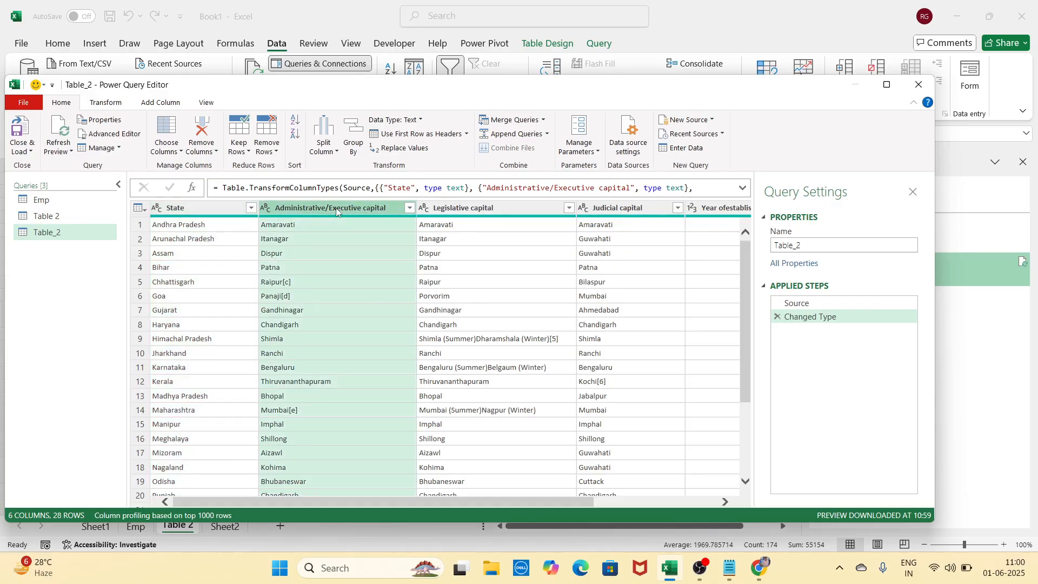
{"action": "left_click", "coordinate": [203, 133]}
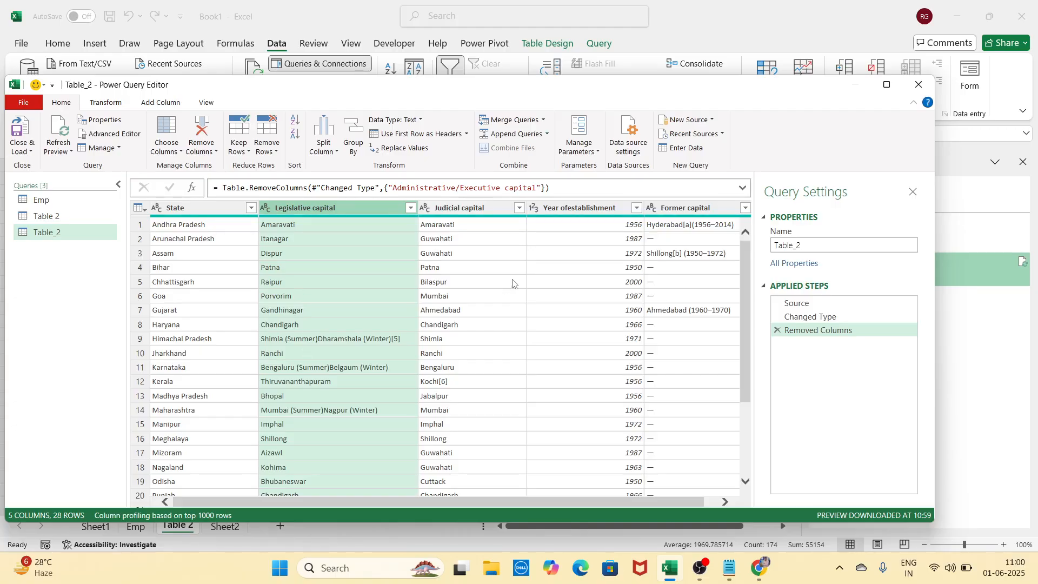
{"action": "left_click", "coordinate": [919, 85]}
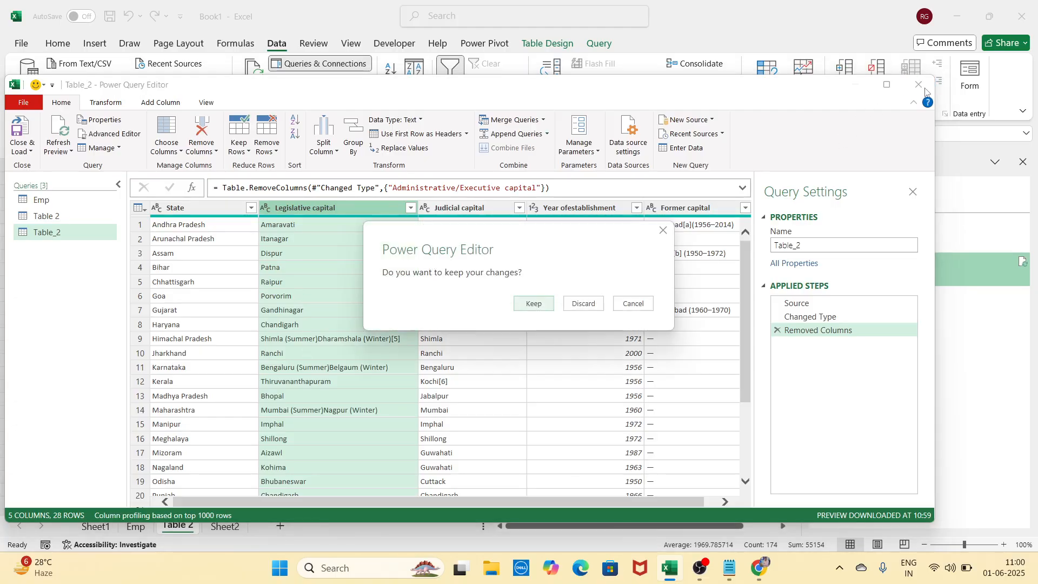
{"action": "left_click", "coordinate": [541, 306]}
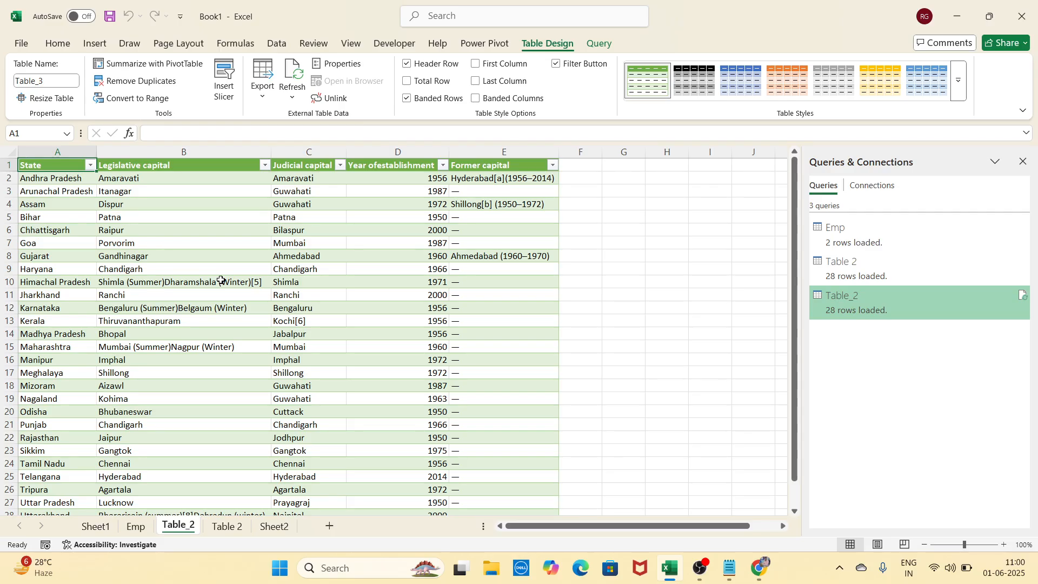
Show the Data tab's import tools, then switch to the empty Sheet2 and select cell C5
{"action": "left_click", "coordinate": [286, 46]}
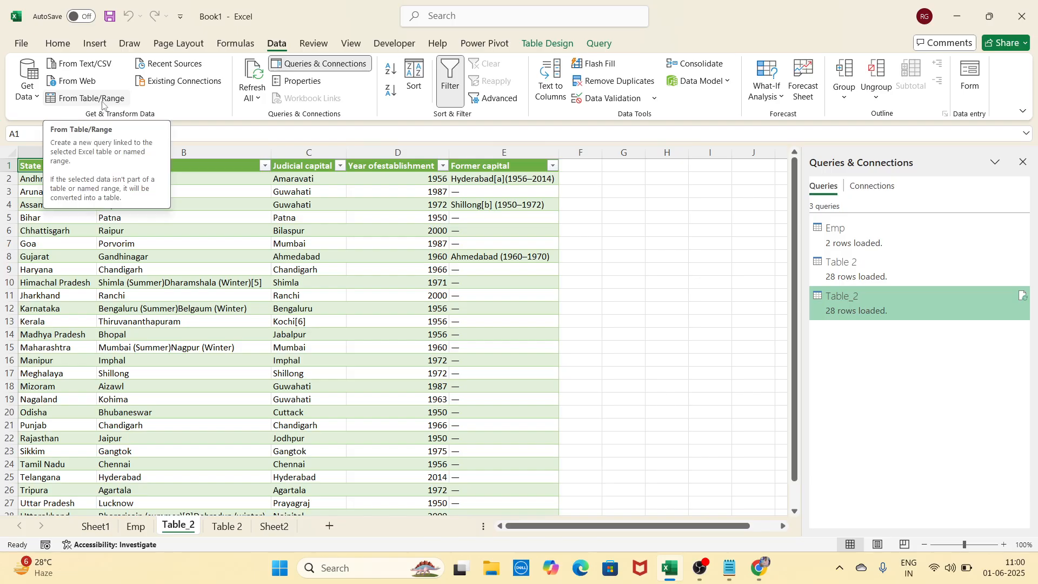
{"action": "left_click", "coordinate": [667, 334]}
{"action": "left_click", "coordinate": [289, 527]}
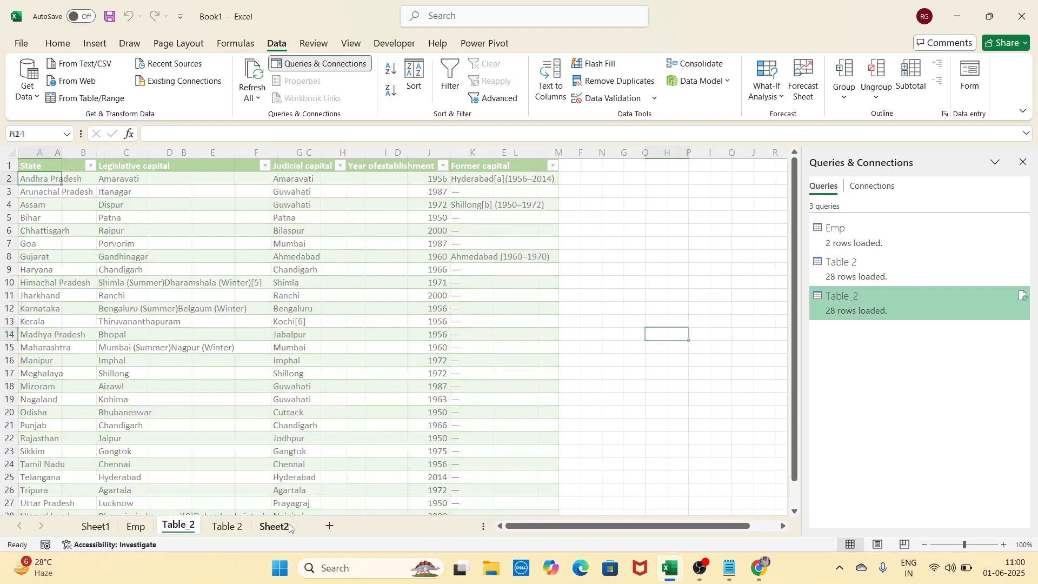
{"action": "left_click", "coordinate": [217, 268]}
{"action": "left_click", "coordinate": [140, 218]}
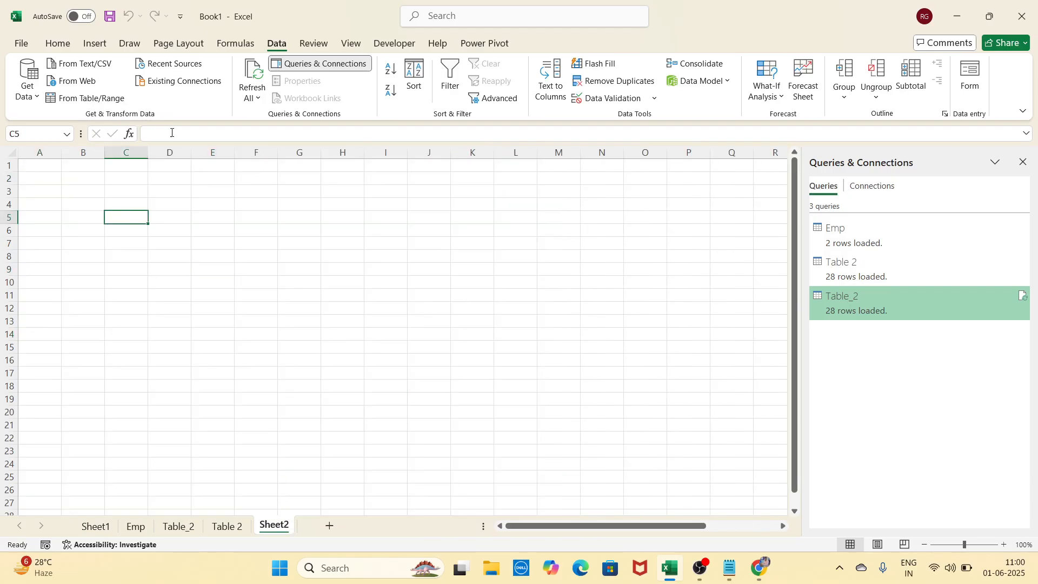
Open the Recent Sources list, close it without connecting, then shut the Queries & Connections pane
{"action": "left_click", "coordinate": [189, 65]}
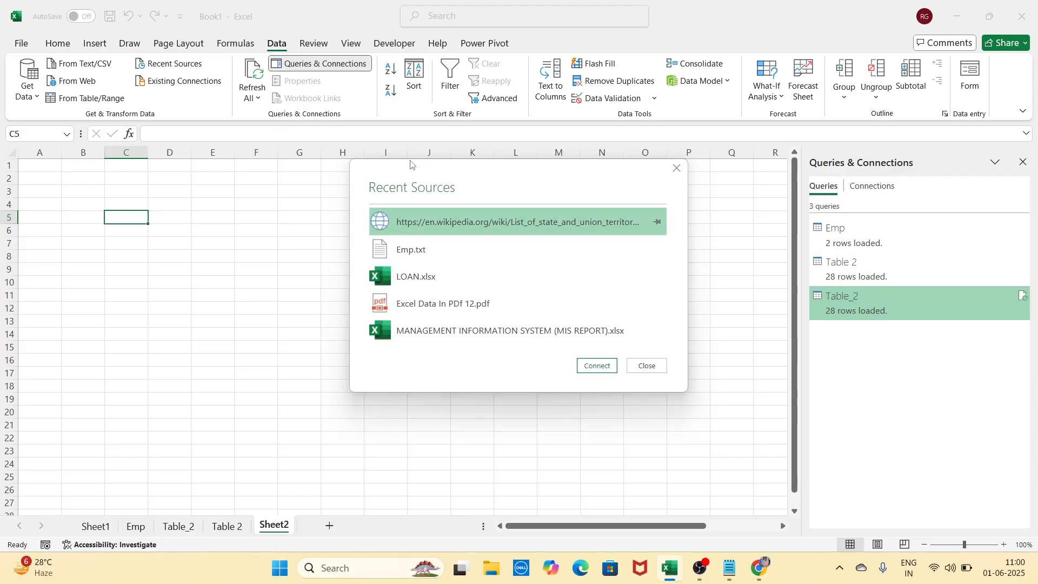
{"action": "left_click_drag", "start_coordinate": [423, 171], "coordinate": [427, 152]}
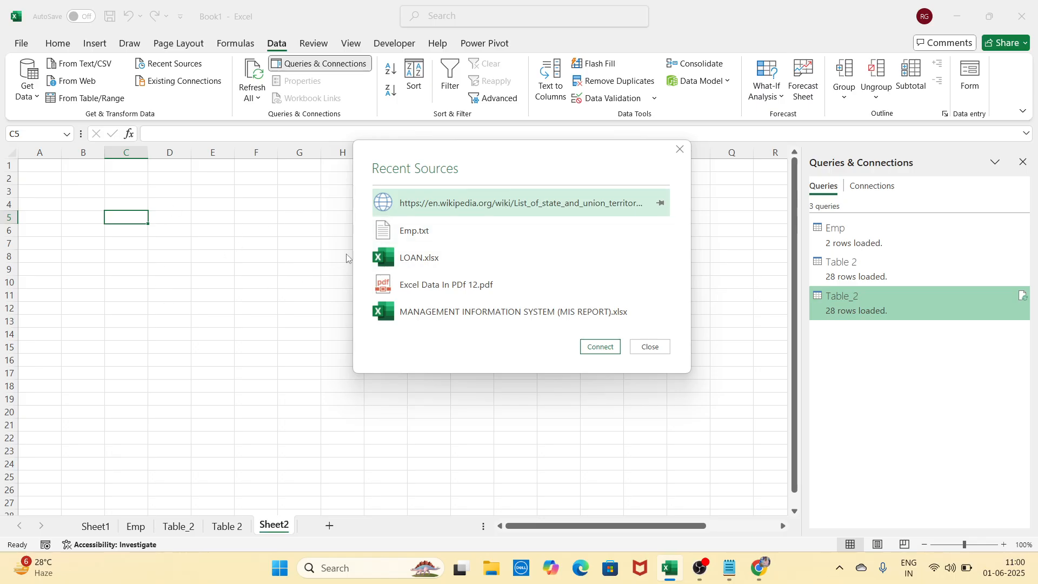
{"action": "left_click", "coordinate": [680, 150]}
{"action": "left_click", "coordinate": [679, 256]}
{"action": "left_click", "coordinate": [1023, 162]}
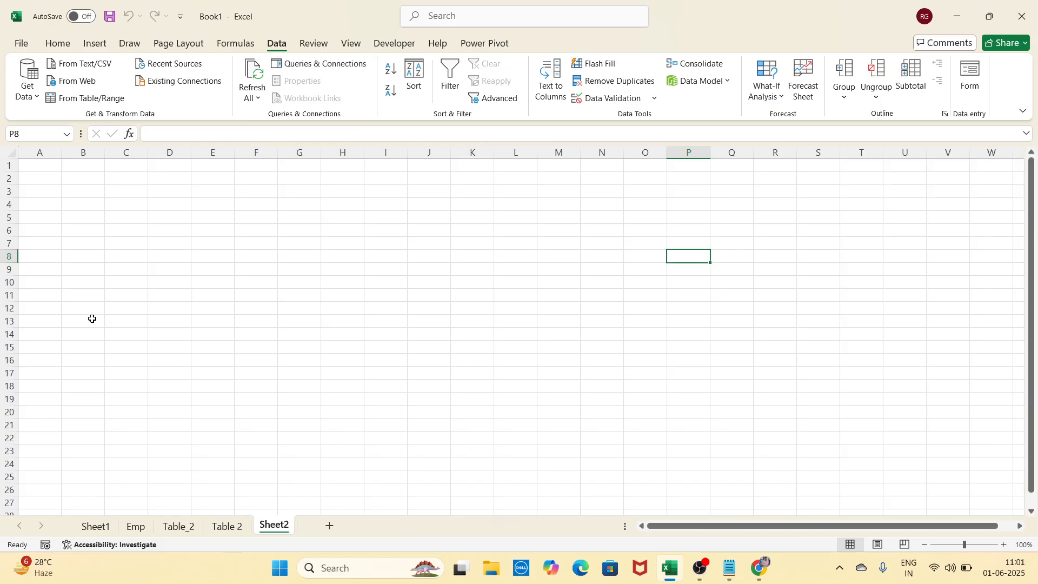
{"action": "left_click", "coordinate": [92, 319]}
{"action": "left_click", "coordinate": [92, 230]}
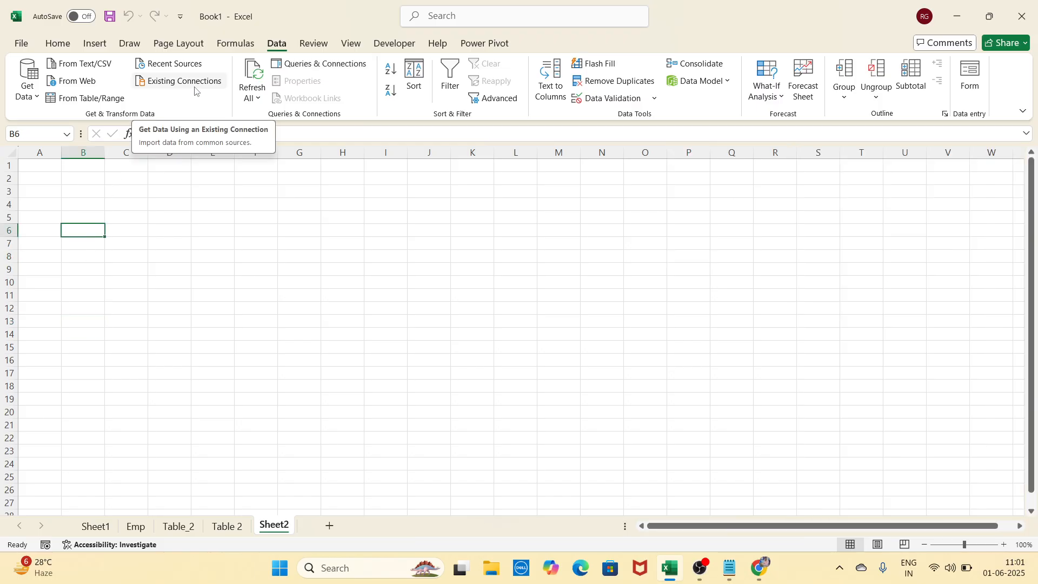
Select cell D6 and list the Emp, Table 2 and Table_2 existing connections
{"action": "left_click", "coordinate": [152, 230]}
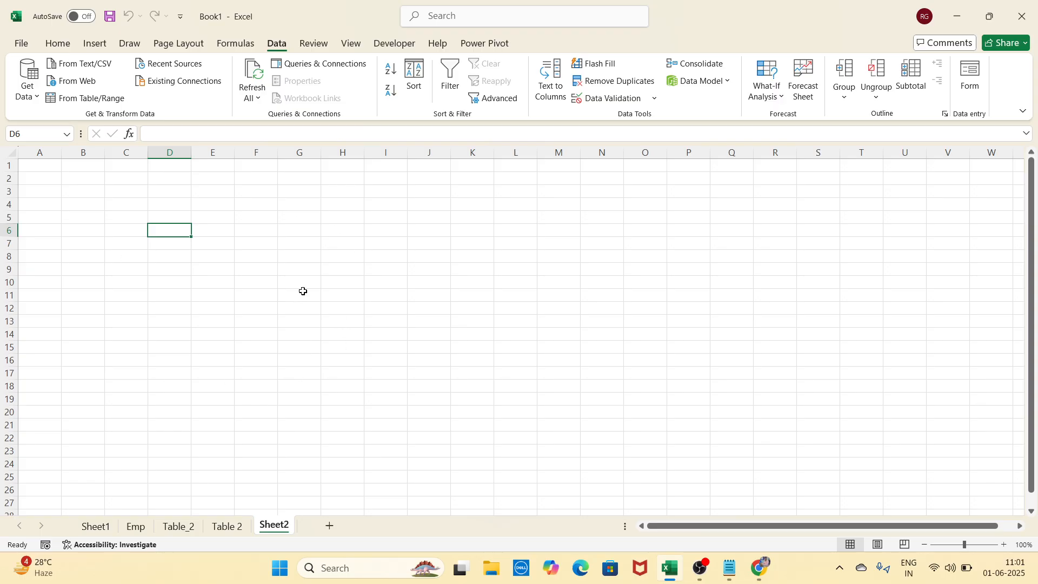
{"action": "left_click", "coordinate": [197, 82]}
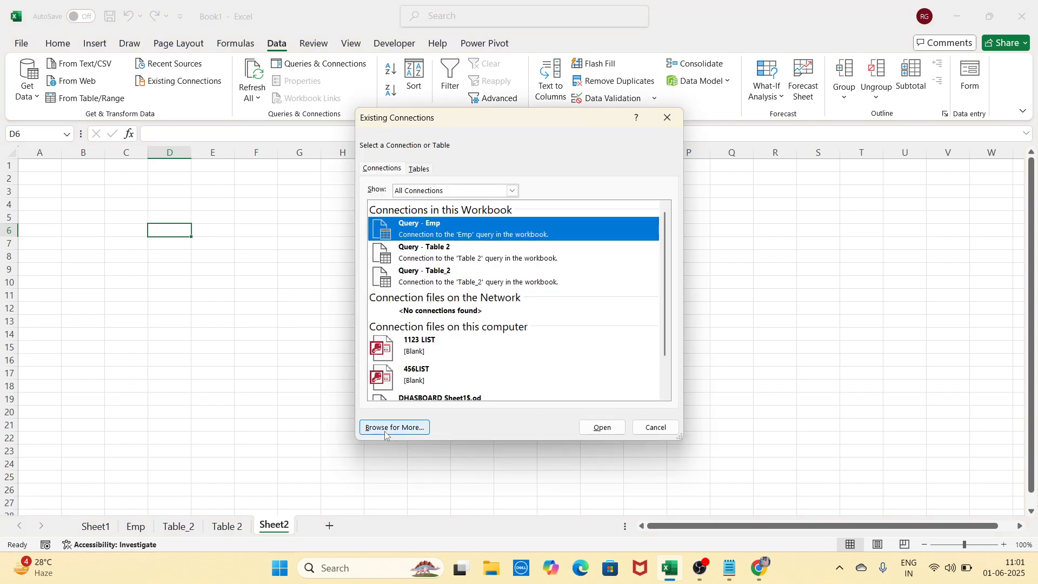
{"action": "scroll", "coordinate": [469, 275], "scroll_direction": "down", "scroll_amount": 2}
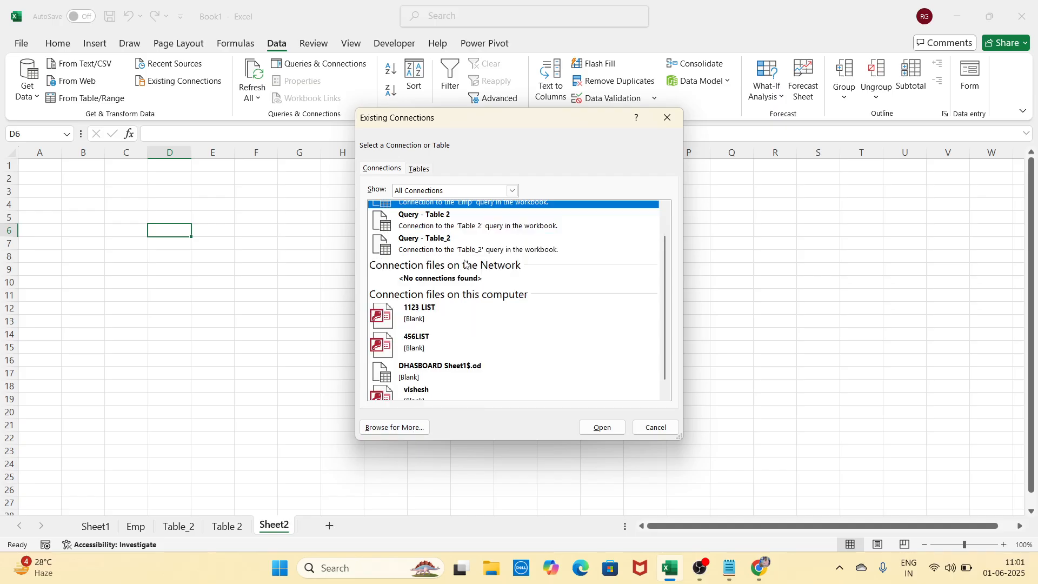
{"action": "scroll", "coordinate": [460, 292], "scroll_direction": "up", "scroll_amount": 2}
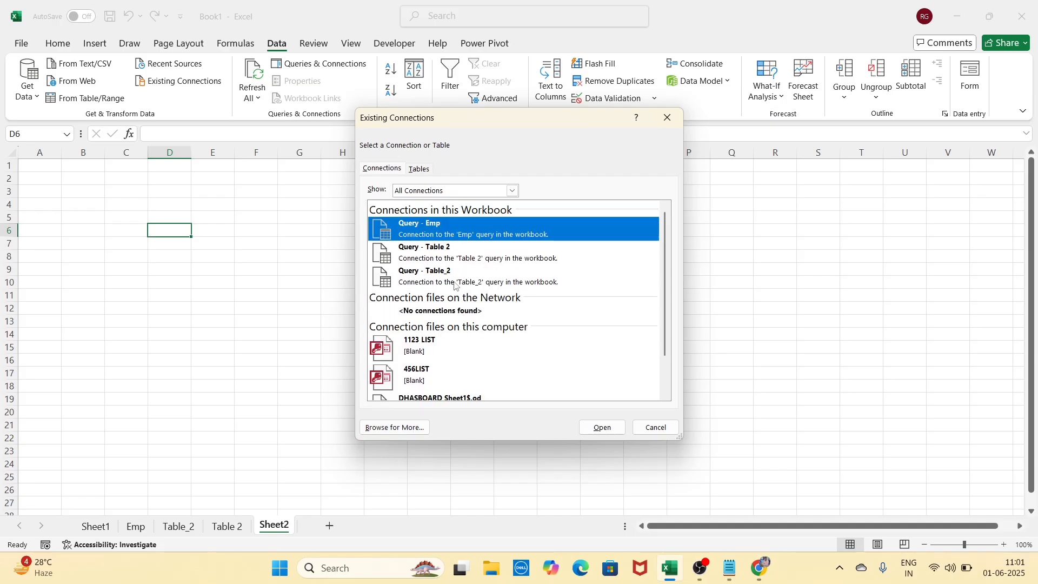
Browse for a data file, go to the Documents folder, and select the DHASBOARD workbook
{"action": "left_click", "coordinate": [412, 429]}
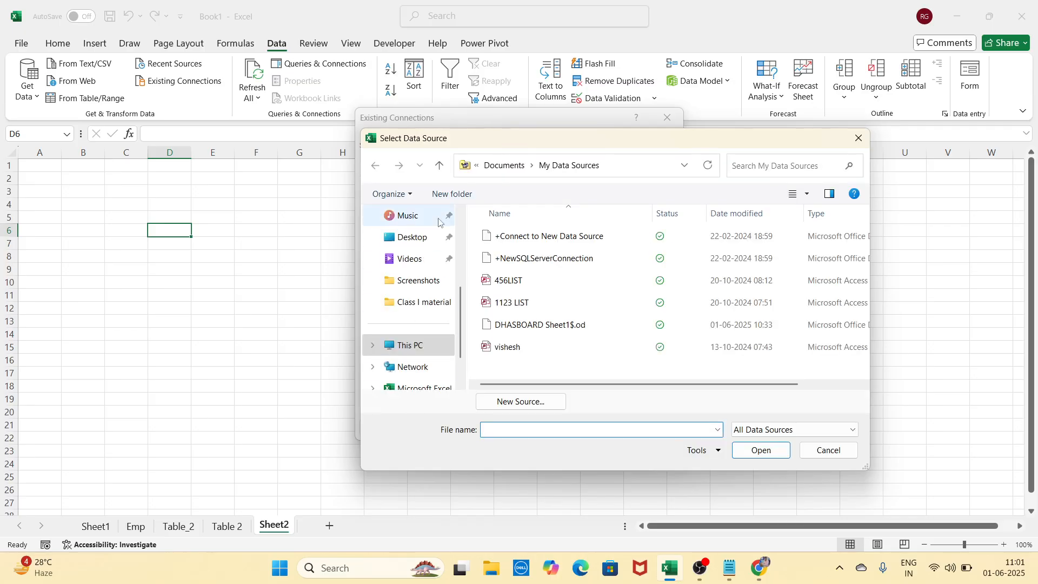
{"action": "left_click_drag", "start_coordinate": [447, 144], "coordinate": [387, 124]}
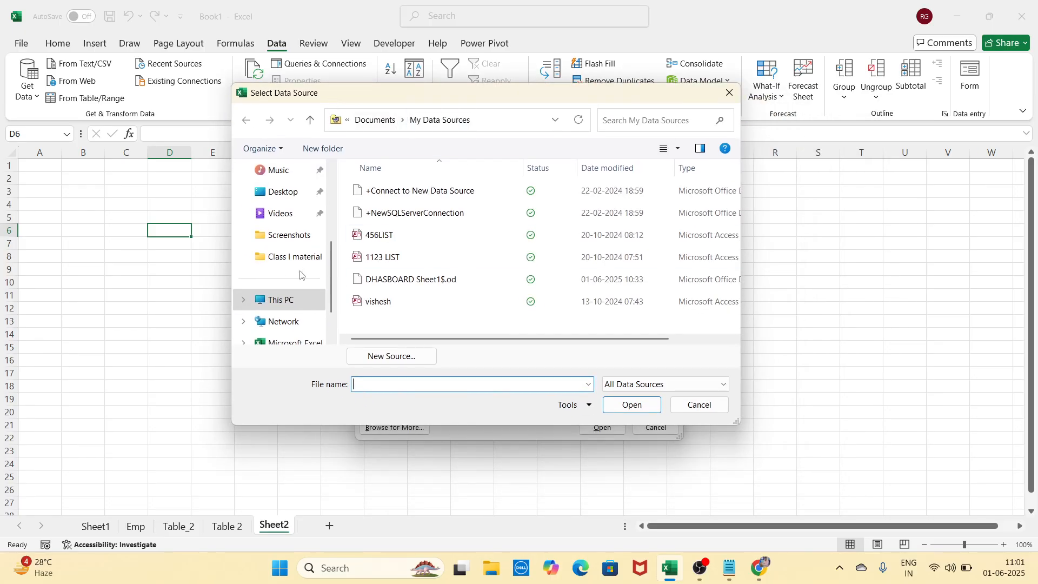
{"action": "scroll", "coordinate": [289, 215], "scroll_direction": "down", "scroll_amount": 1}
{"action": "scroll", "coordinate": [294, 277], "scroll_direction": "up", "scroll_amount": 1}
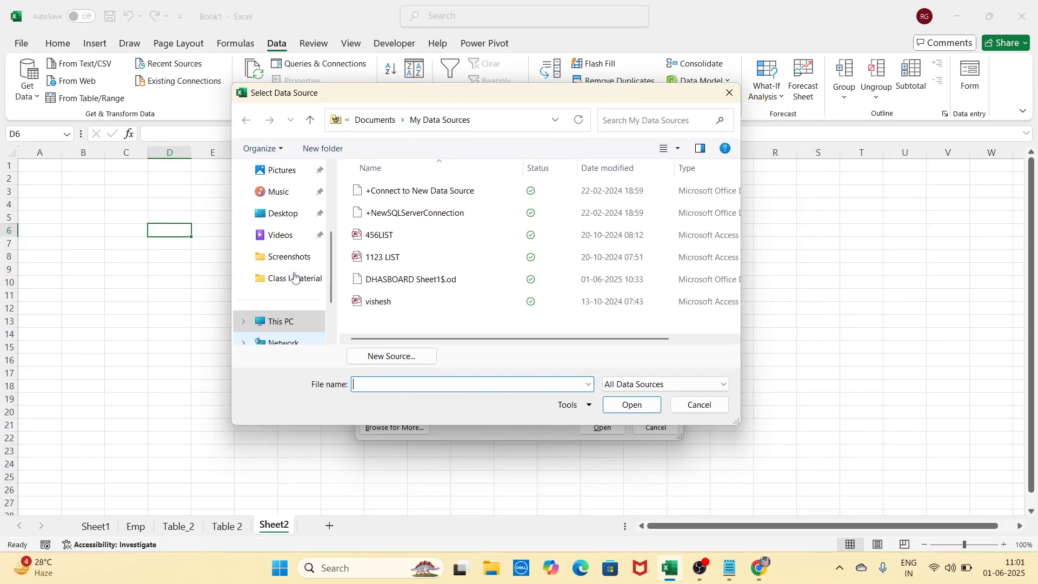
{"action": "scroll", "coordinate": [295, 277], "scroll_direction": "up", "scroll_amount": 3}
{"action": "left_click", "coordinate": [286, 292]}
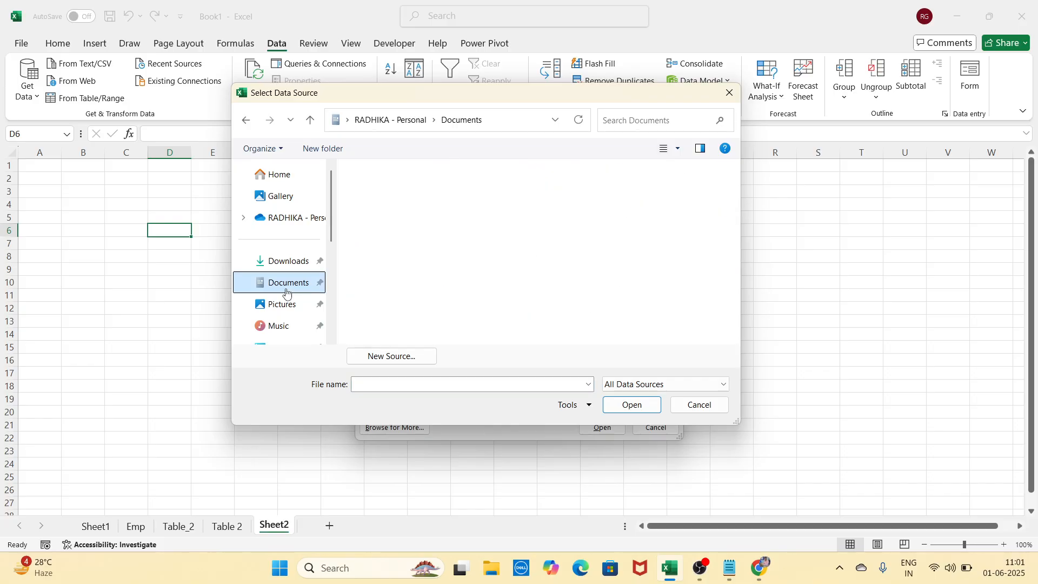
{"action": "scroll", "coordinate": [493, 229], "scroll_direction": "down", "scroll_amount": 4}
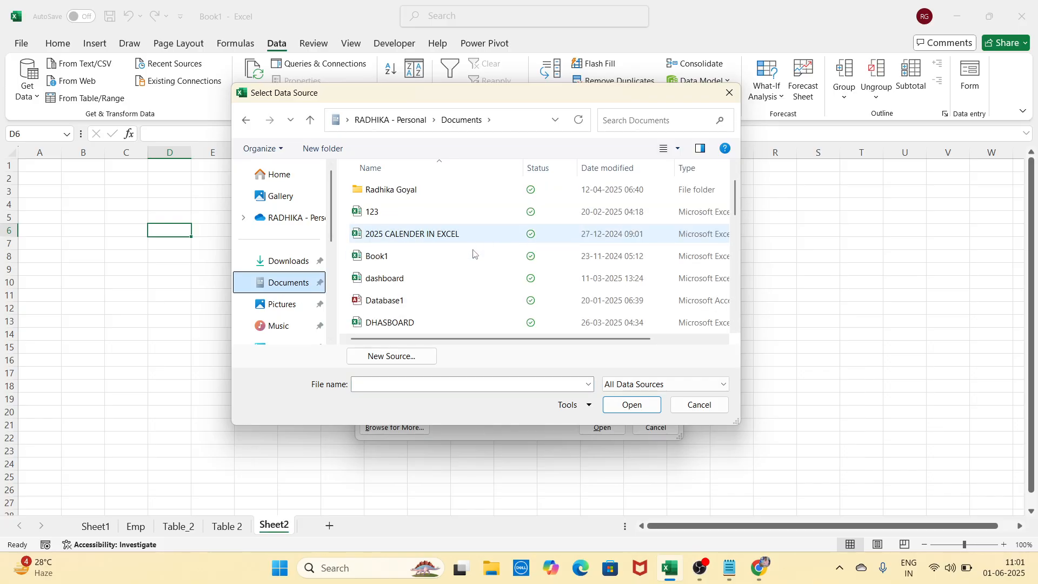
{"action": "scroll", "coordinate": [456, 294], "scroll_direction": "down", "scroll_amount": 1}
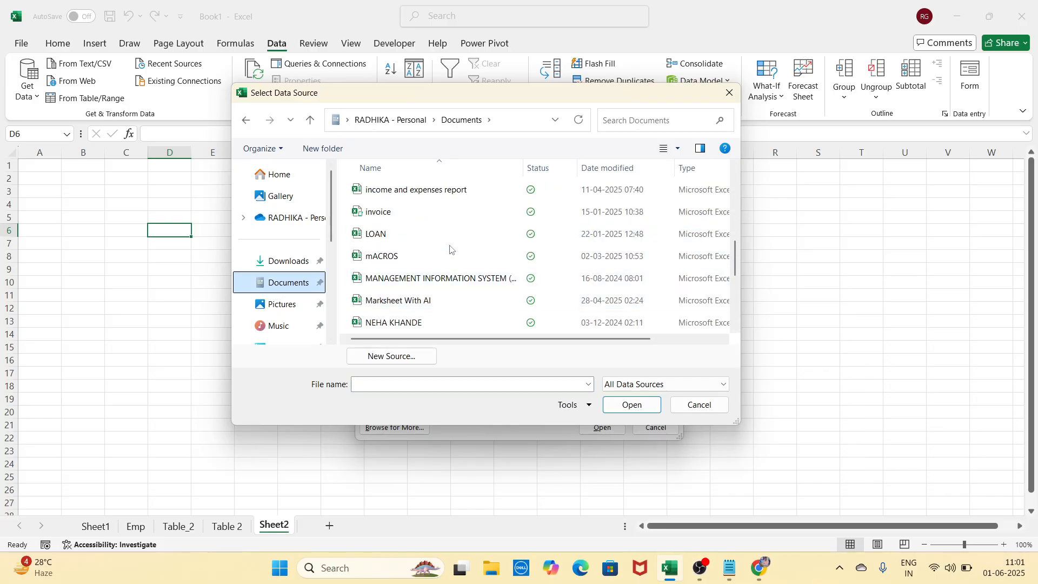
{"action": "scroll", "coordinate": [449, 250], "scroll_direction": "down", "scroll_amount": 1}
{"action": "scroll", "coordinate": [447, 287], "scroll_direction": "up", "scroll_amount": 1}
{"action": "scroll", "coordinate": [446, 286], "scroll_direction": "up", "scroll_amount": 3}
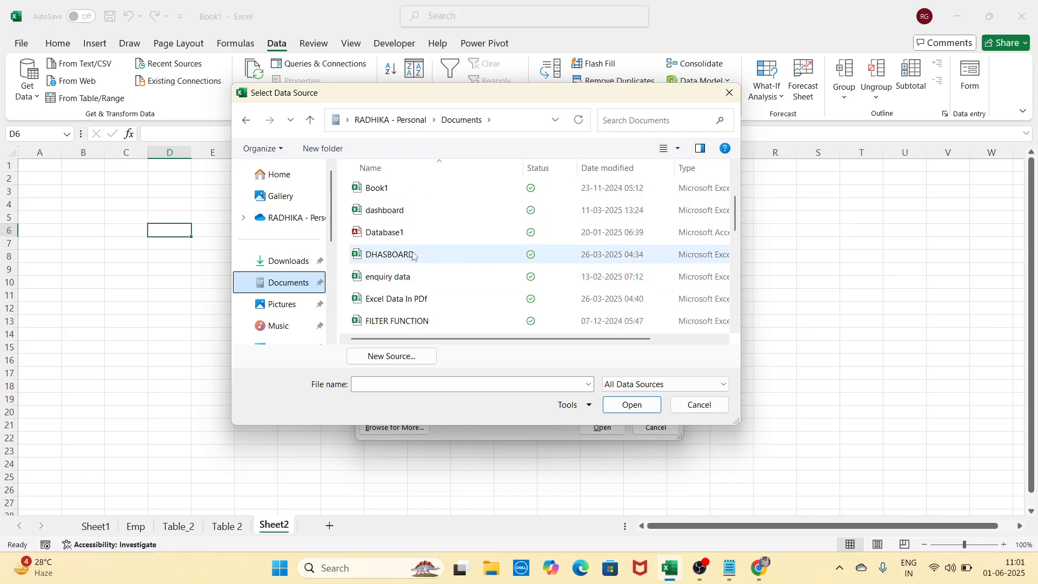
{"action": "left_click", "coordinate": [374, 260]}
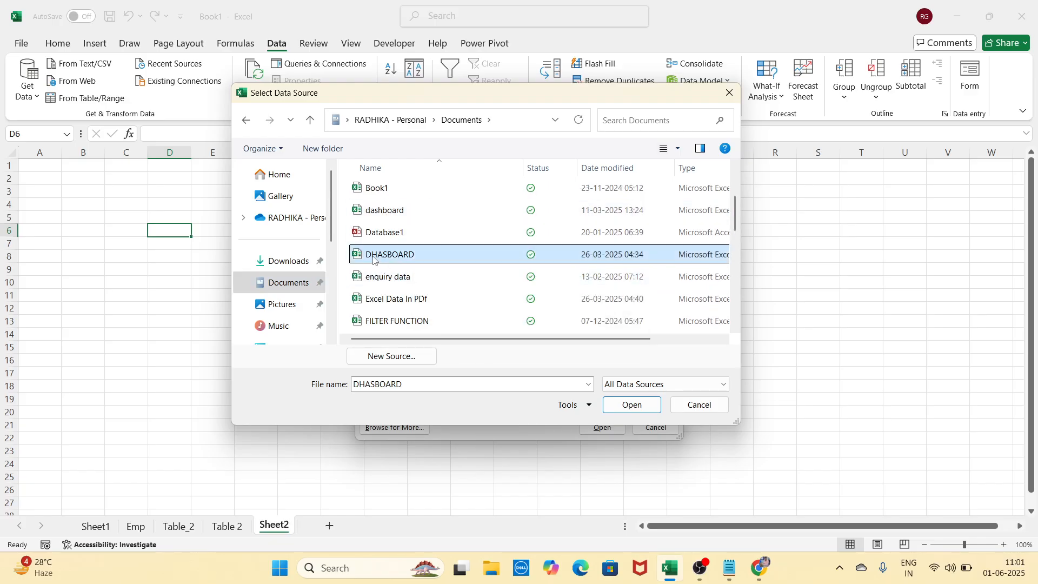
Open DHASBOARD and confirm Sheet1$ as the table to import
{"action": "left_click", "coordinate": [627, 406]}
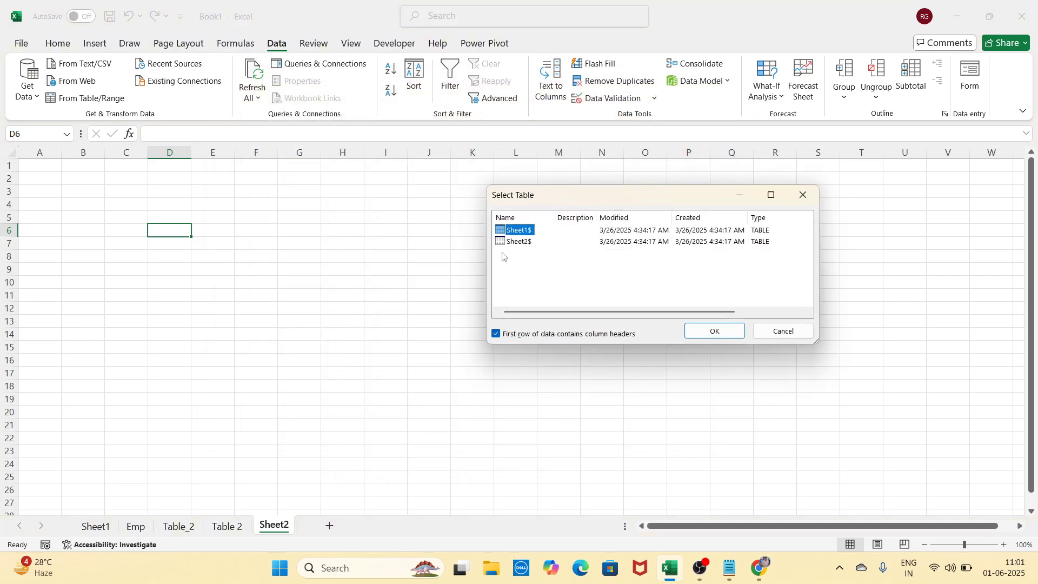
{"action": "left_click_drag", "start_coordinate": [566, 204], "coordinate": [452, 214]}
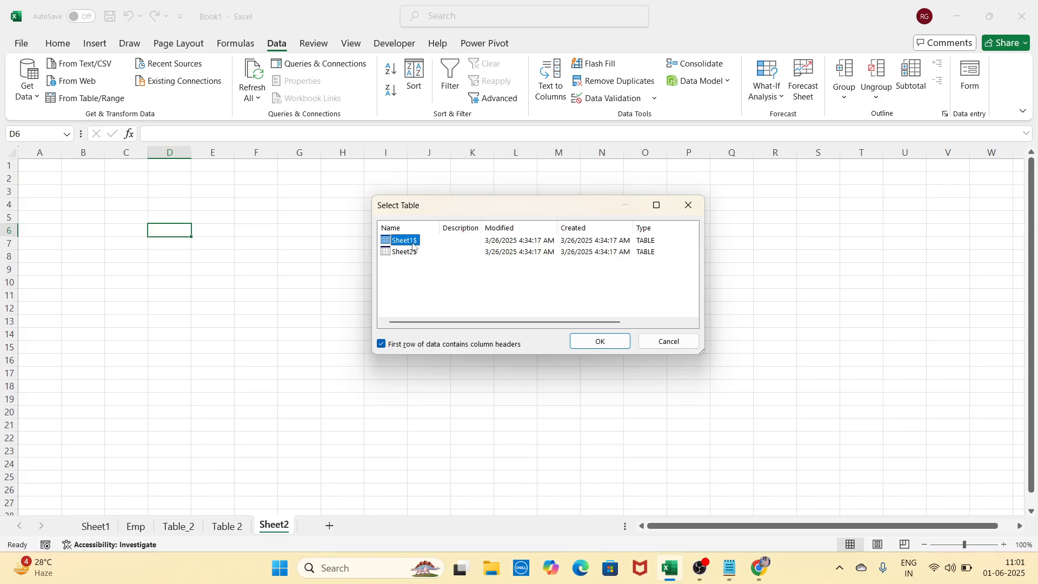
{"action": "left_click", "coordinate": [600, 343]}
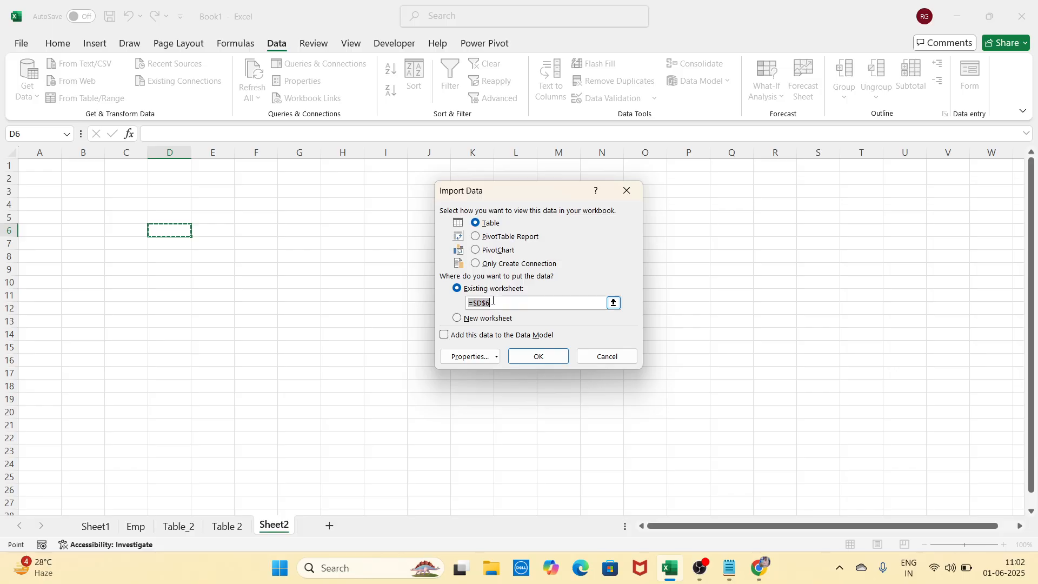
Import DHASBOARD's Sheet1$ data as a table with its destination at cell A1
{"action": "key", "text": "BackSpace"}
{"action": "left_click", "coordinate": [48, 166]}
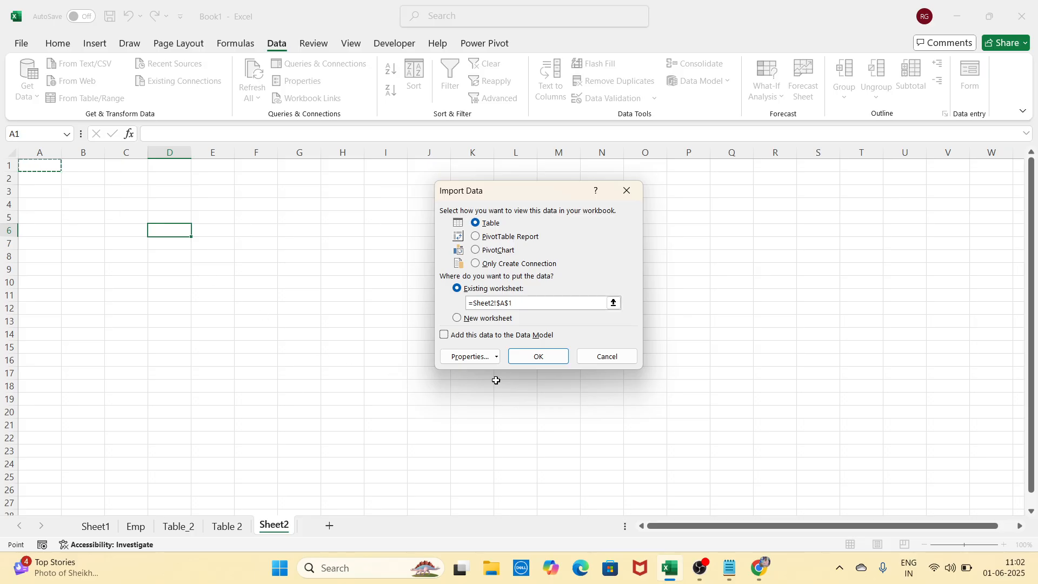
{"action": "left_click", "coordinate": [524, 361]}
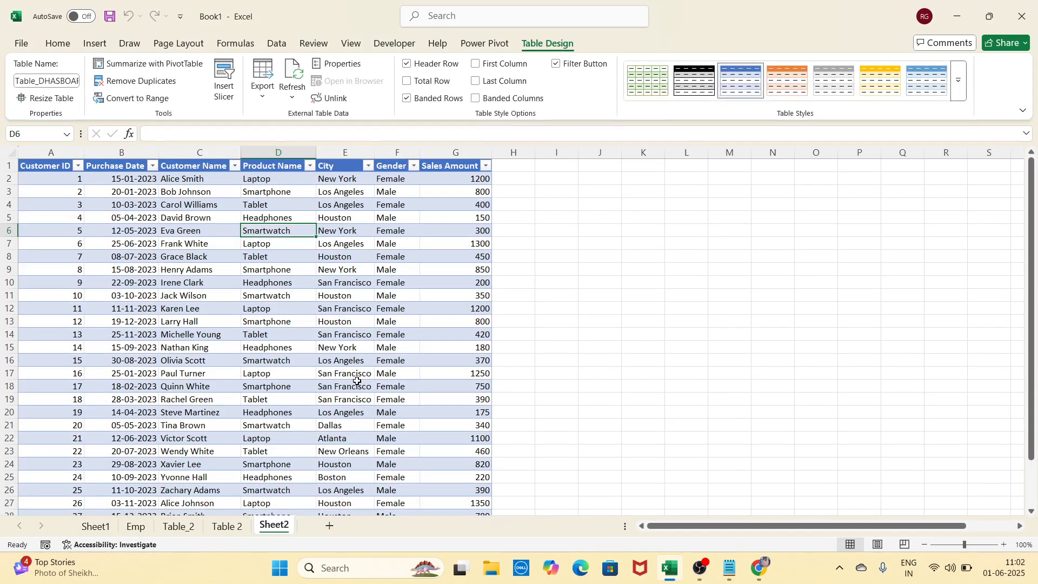
Scroll through the imported 30-row sales table, then insert a new blank Sheet3
{"action": "scroll", "coordinate": [357, 381], "scroll_direction": "down", "scroll_amount": 5}
{"action": "scroll", "coordinate": [357, 381], "scroll_direction": "up", "scroll_amount": 5}
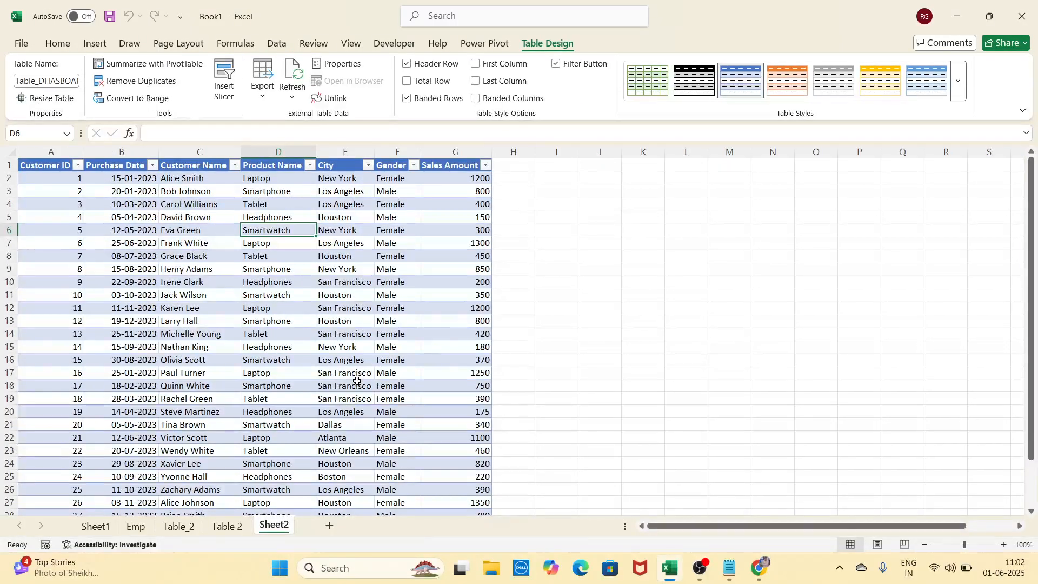
{"action": "scroll", "coordinate": [349, 384], "scroll_direction": "down", "scroll_amount": 4}
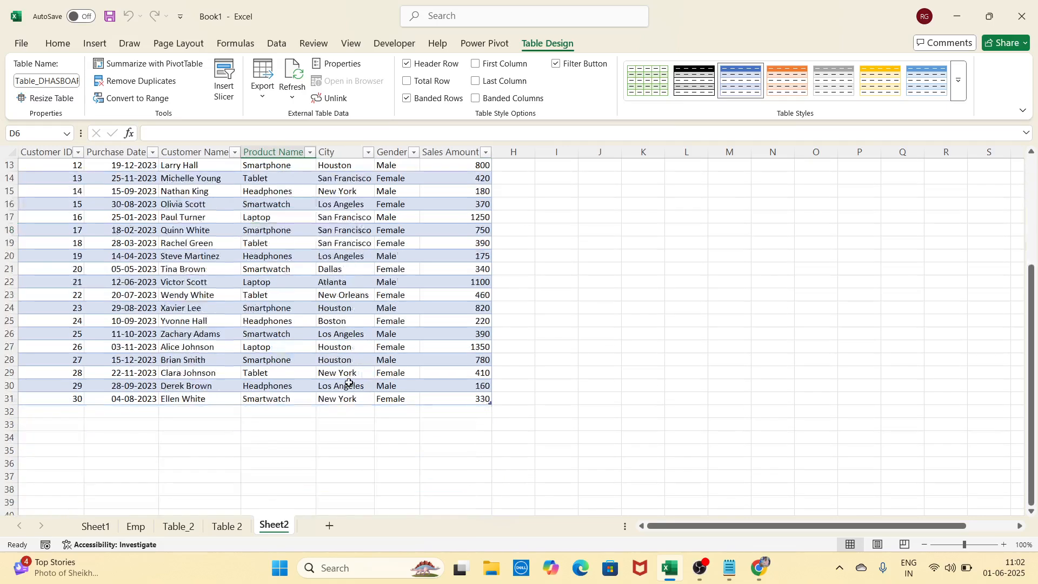
{"action": "scroll", "coordinate": [350, 383], "scroll_direction": "up", "scroll_amount": 4}
{"action": "left_click", "coordinate": [270, 421]}
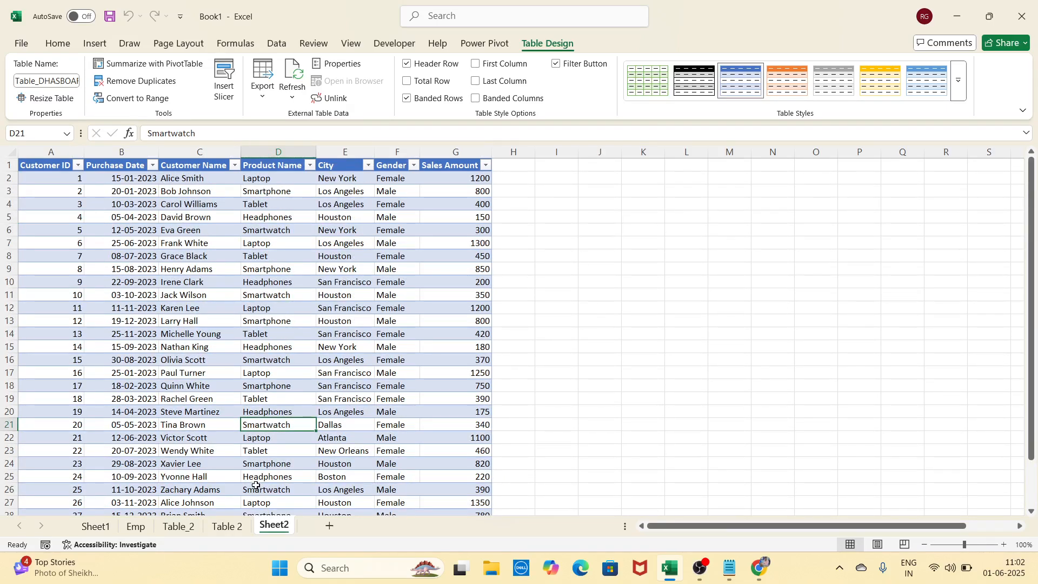
{"action": "left_click", "coordinate": [229, 526]}
{"action": "left_click", "coordinate": [329, 526]}
Browse the Data tab's Get Data source list without choosing one, leaving Sheet3 blank
{"action": "left_click", "coordinate": [128, 342]}
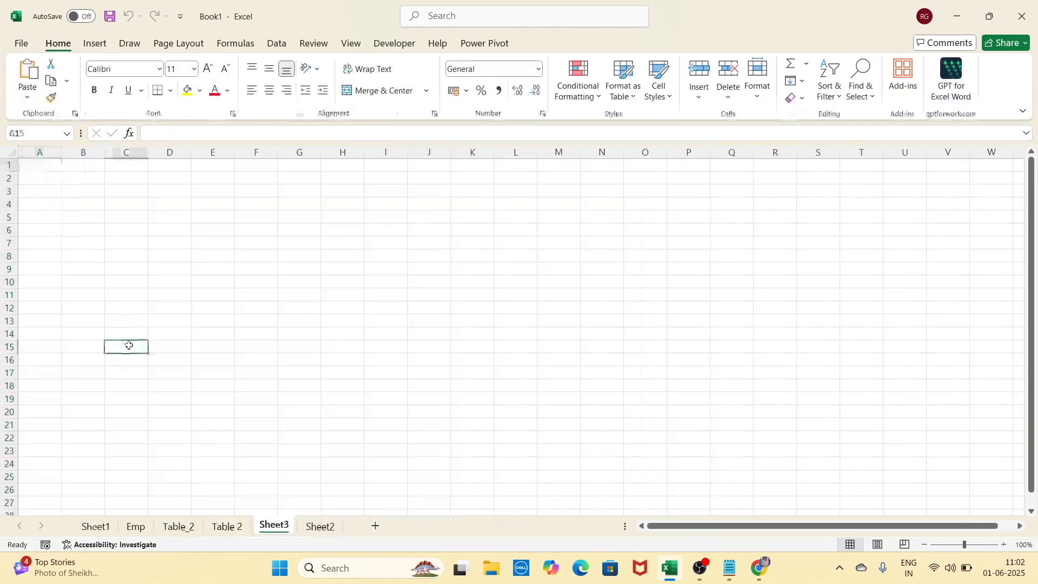
{"action": "left_click", "coordinate": [82, 256]}
{"action": "left_click", "coordinate": [276, 44]}
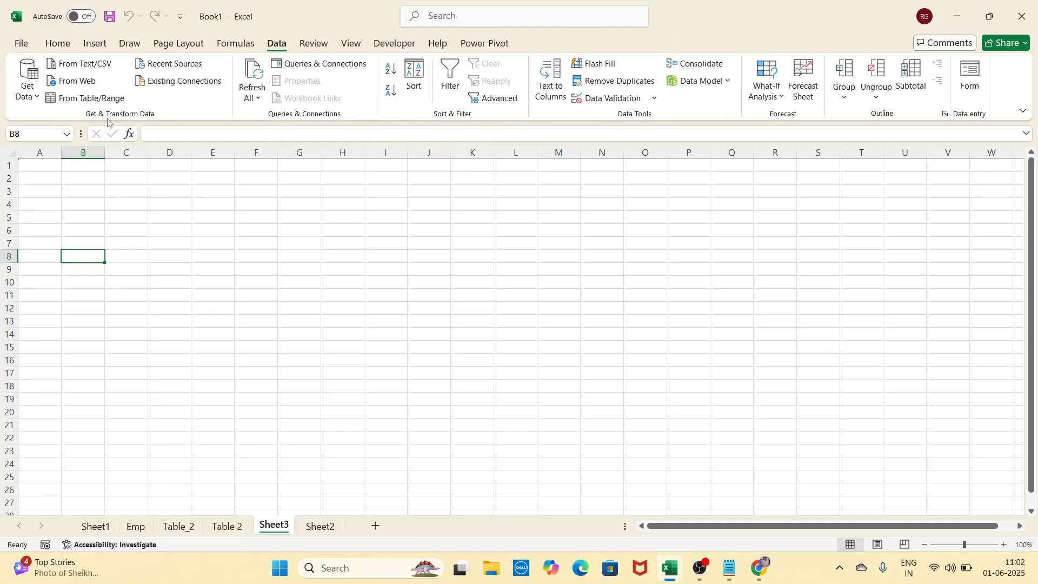
{"action": "left_click", "coordinate": [28, 89]}
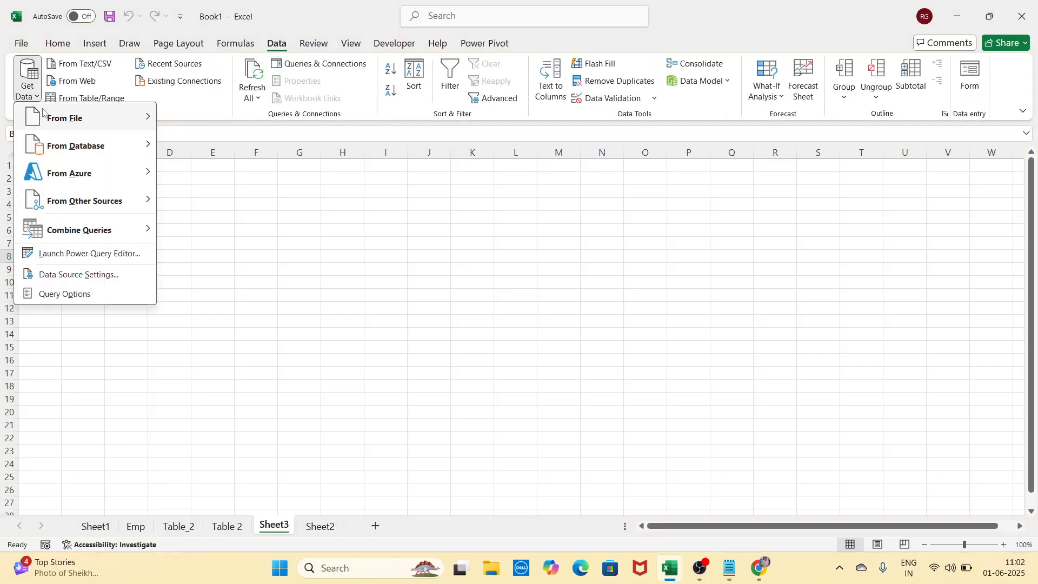
{"action": "mouse_move", "coordinate": [51, 115]}
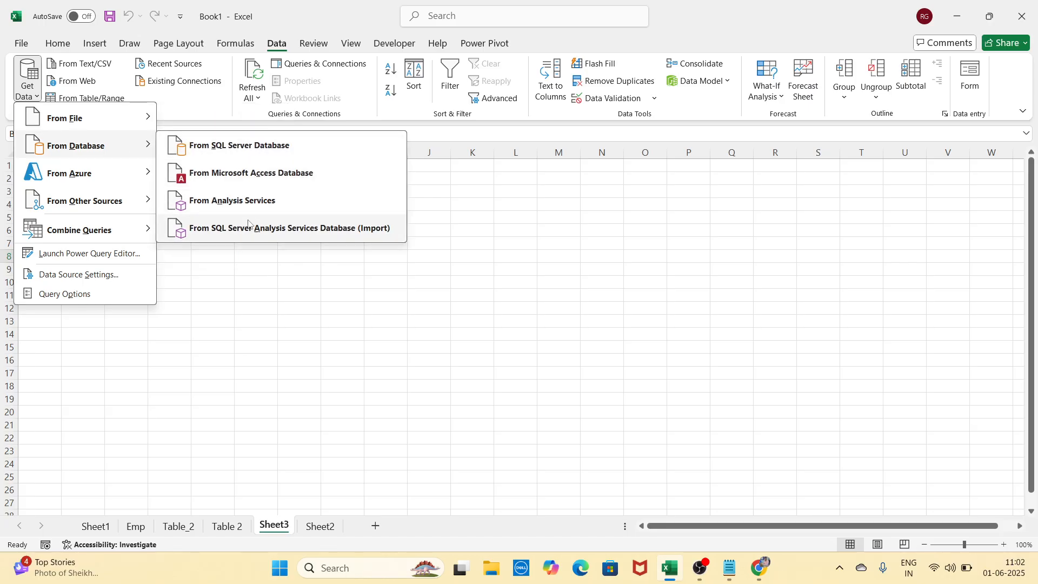
{"action": "mouse_move", "coordinate": [130, 176]}
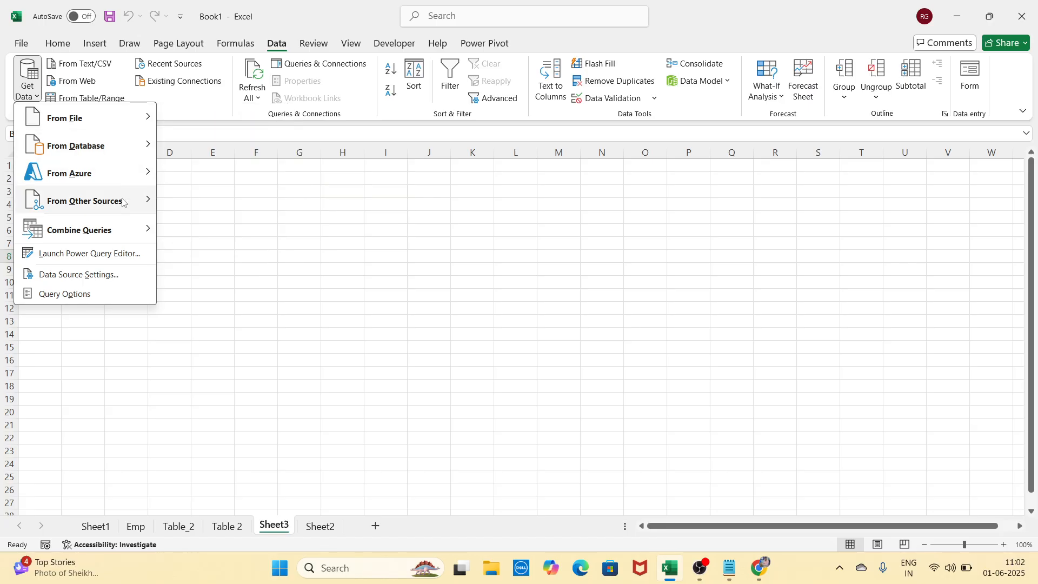
{"action": "mouse_move", "coordinate": [120, 242]}
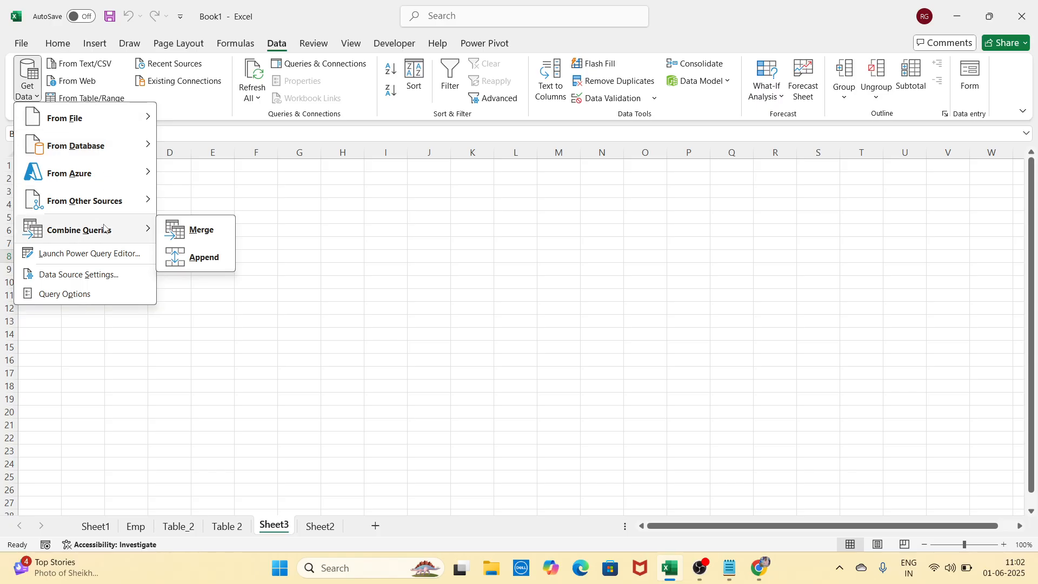
{"action": "left_click", "coordinate": [260, 183]}
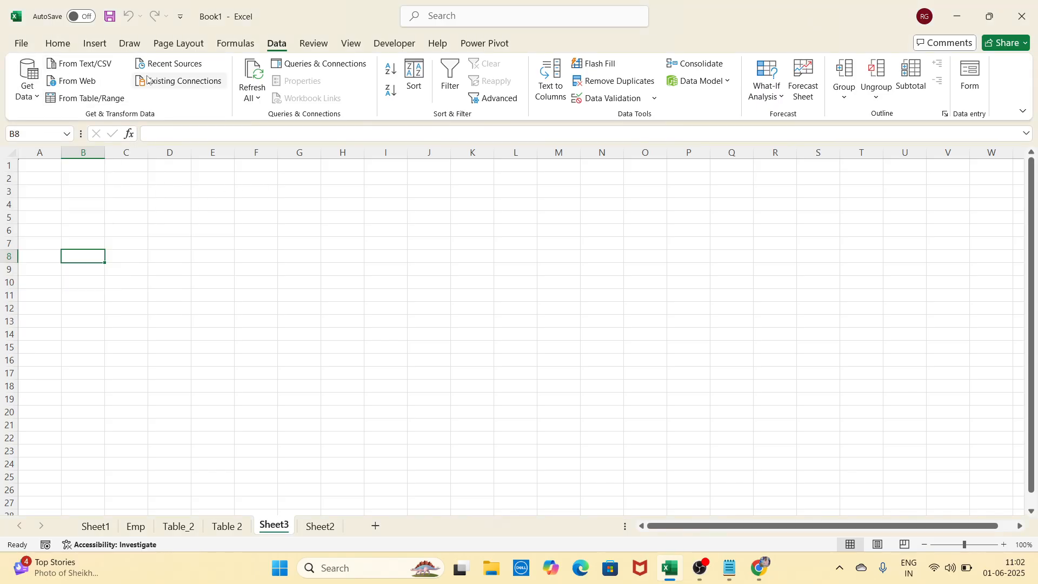
{"action": "left_click", "coordinate": [88, 221]}
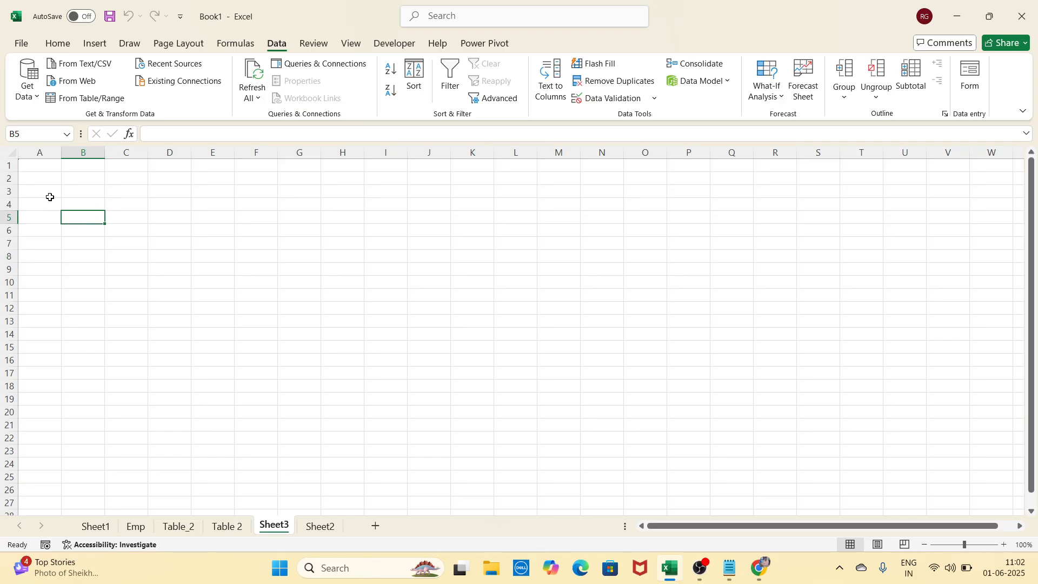
{"action": "left_click", "coordinate": [48, 195]}
{"action": "left_click", "coordinate": [227, 253]}
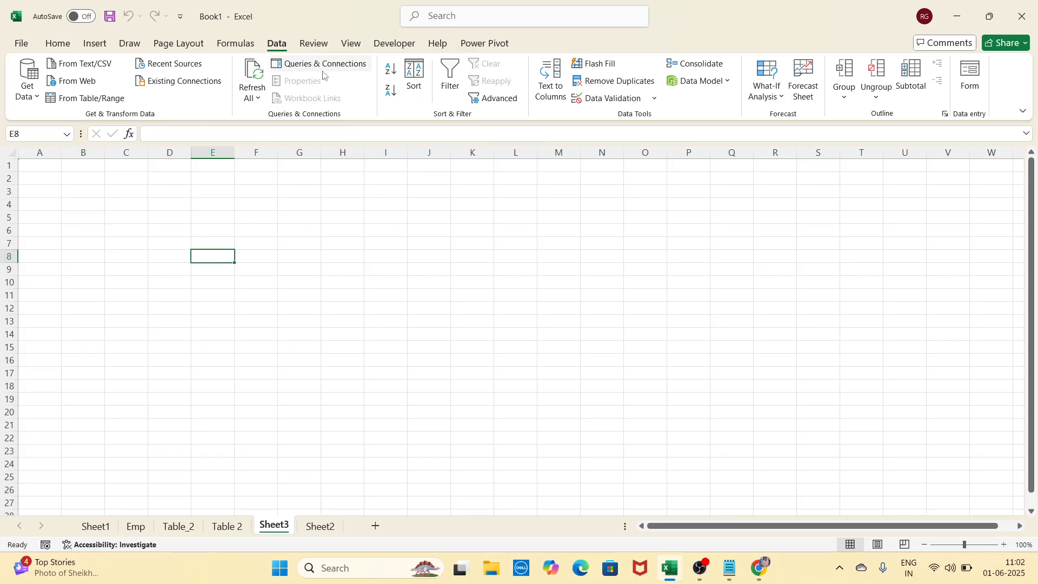
Open the Emp sheet's Name, Hindi and English table, with Emp.txt showing in Notepad
{"action": "left_click", "coordinate": [136, 527]}
{"action": "left_click", "coordinate": [159, 352]}
{"action": "left_click", "coordinate": [244, 301]}
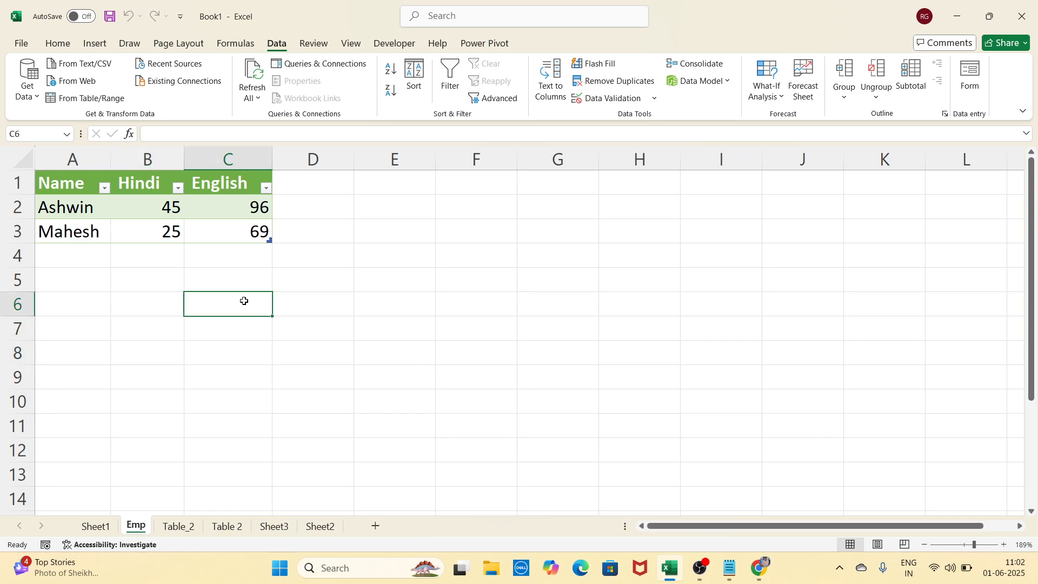
{"action": "left_click", "coordinate": [326, 287]}
{"action": "left_click", "coordinate": [325, 262]}
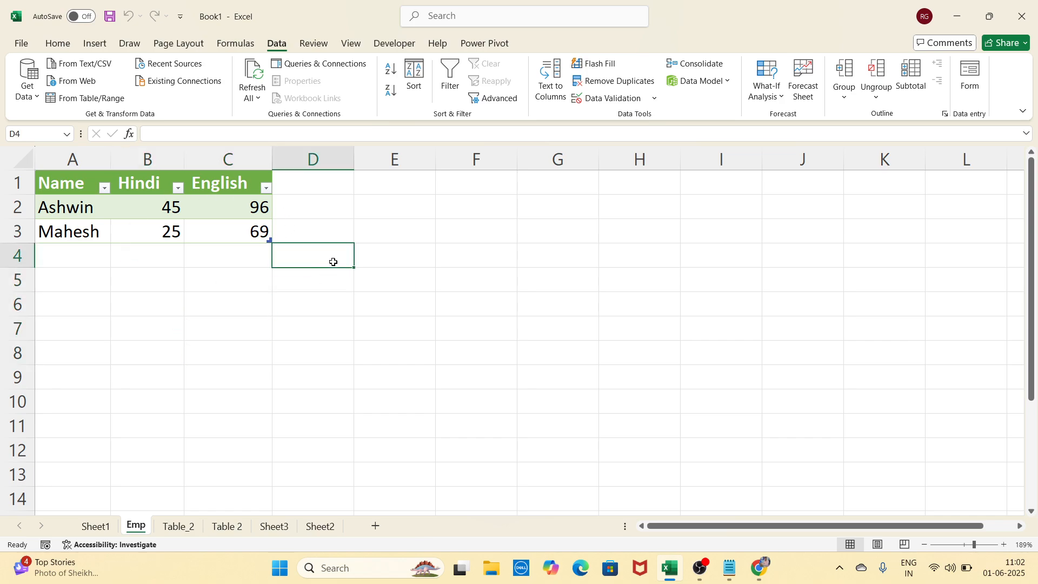
{"action": "left_click", "coordinate": [378, 257]}
{"action": "left_click", "coordinate": [336, 259]}
Add a fourth record with a new name and marks 45 and 63 to Emp.txt
{"action": "left_click", "coordinate": [731, 567]}
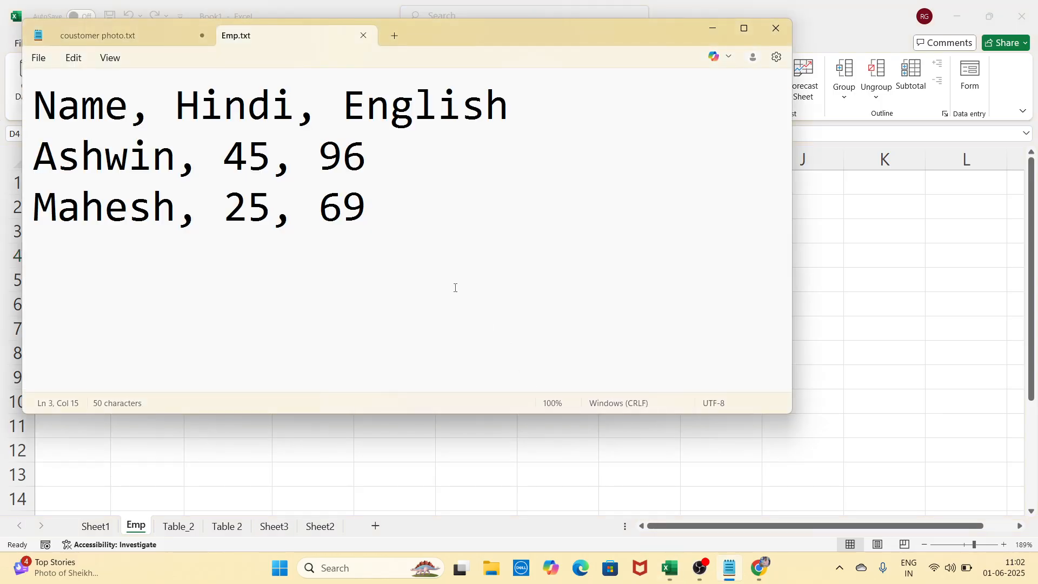
{"action": "key", "text": "Return"}
{"action": "type", "text": "Vishesh, "}
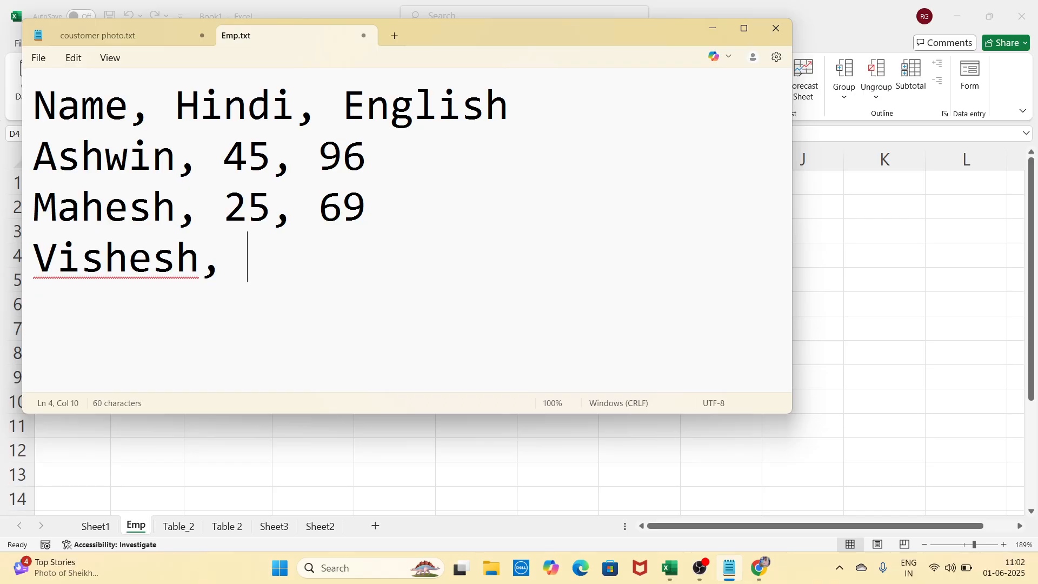
{"action": "type", "text": "45"}
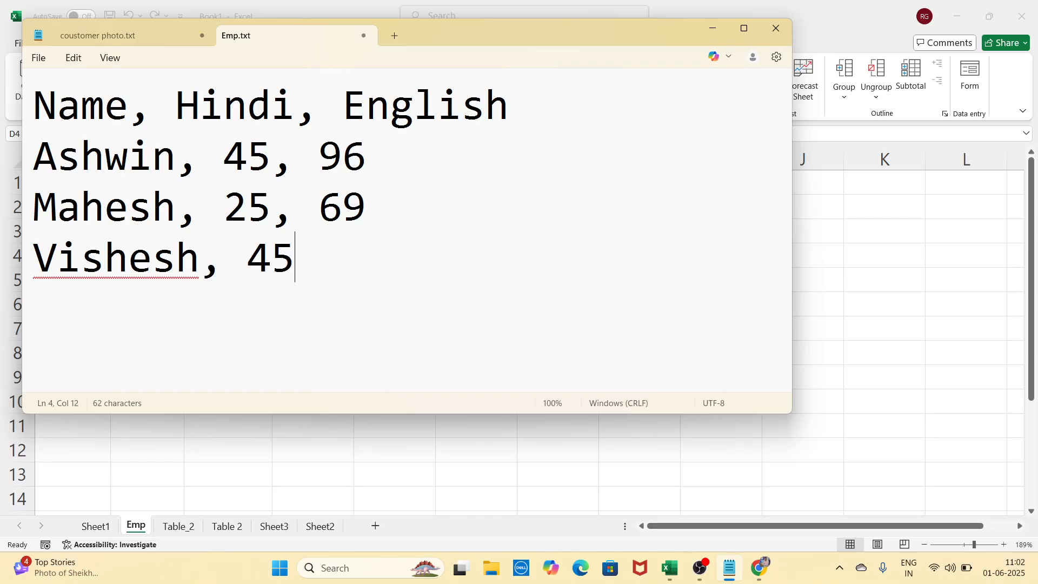
{"action": "type", "text": ", 63"}
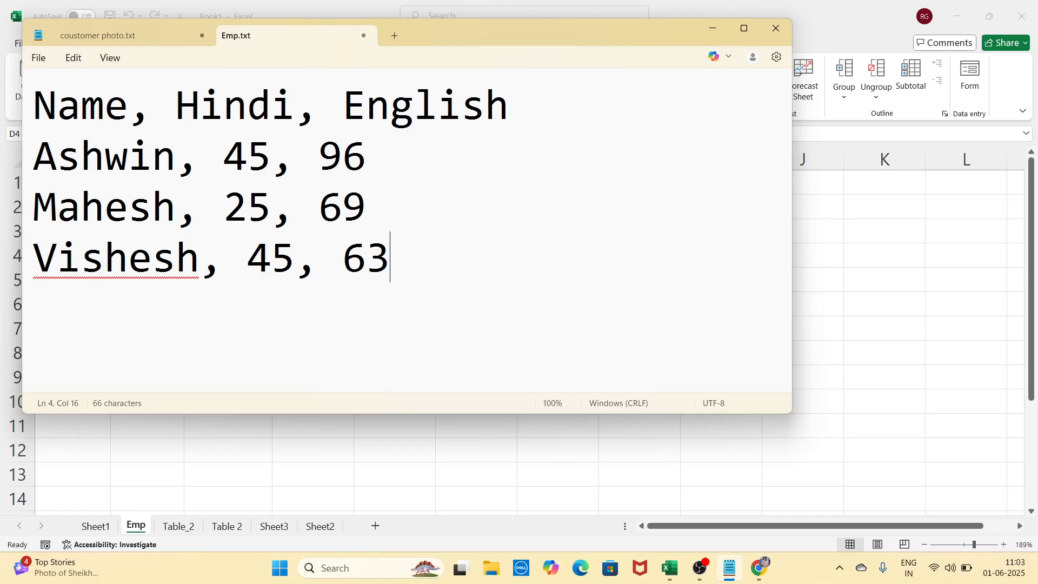
{"action": "left_click", "coordinate": [713, 28]}
{"action": "left_click", "coordinate": [327, 325]}
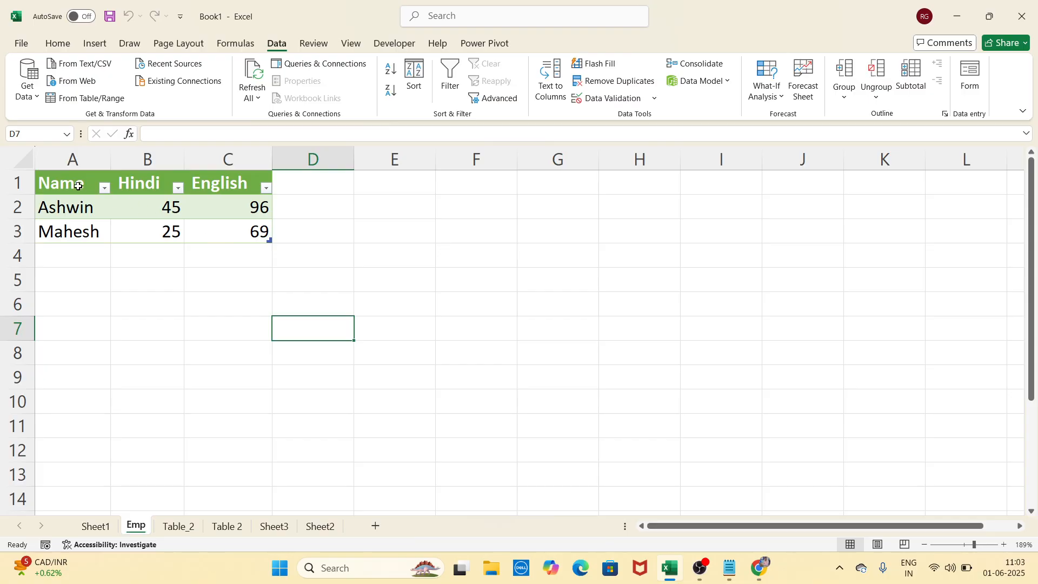
Refresh the Emp table A1:C3 from the text file so the 45/63 record appears
{"action": "left_click_drag", "start_coordinate": [74, 186], "coordinate": [228, 227]}
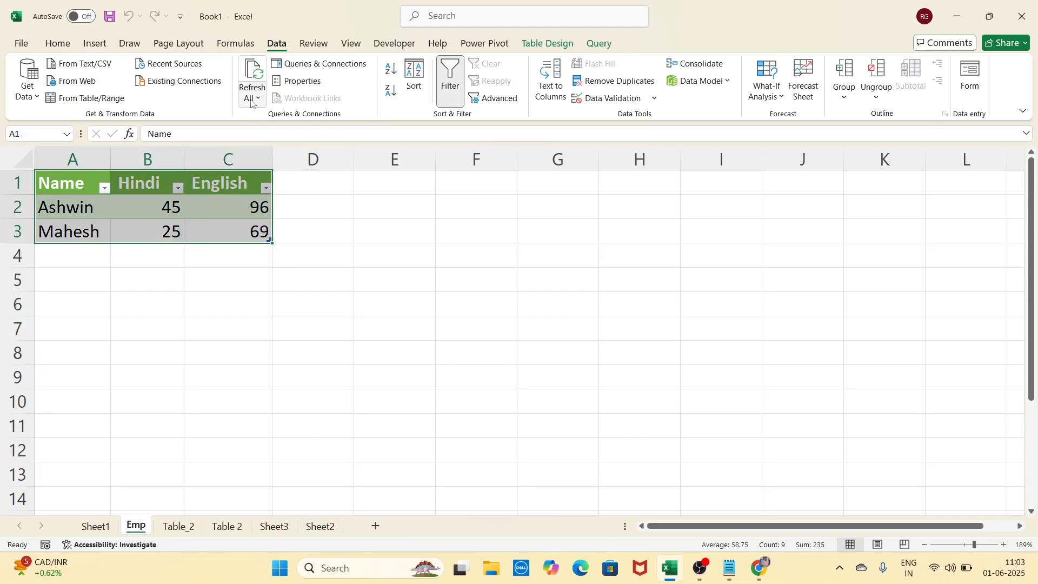
{"action": "left_click", "coordinate": [255, 76]}
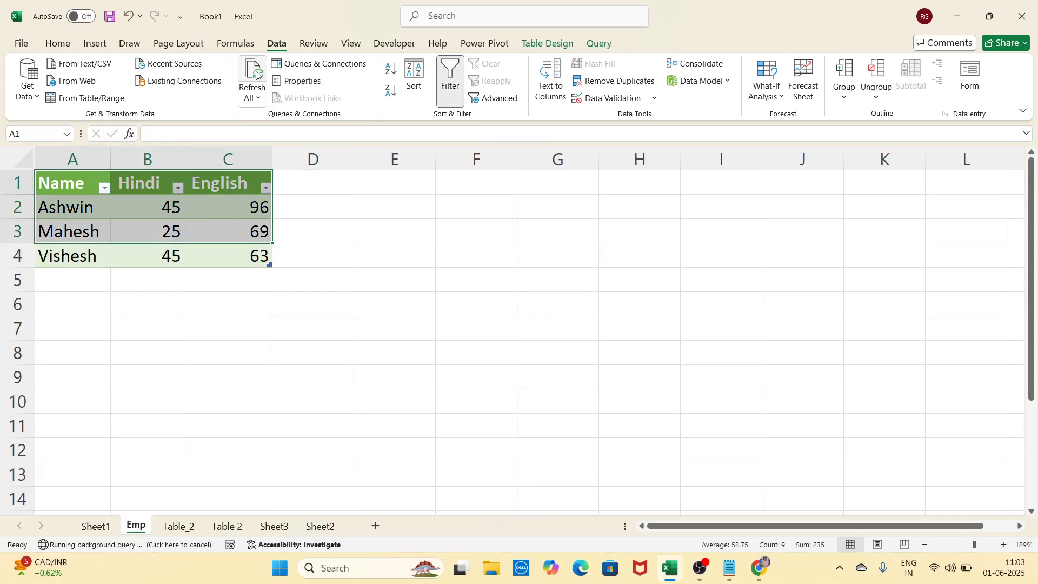
{"action": "left_click", "coordinate": [399, 332]}
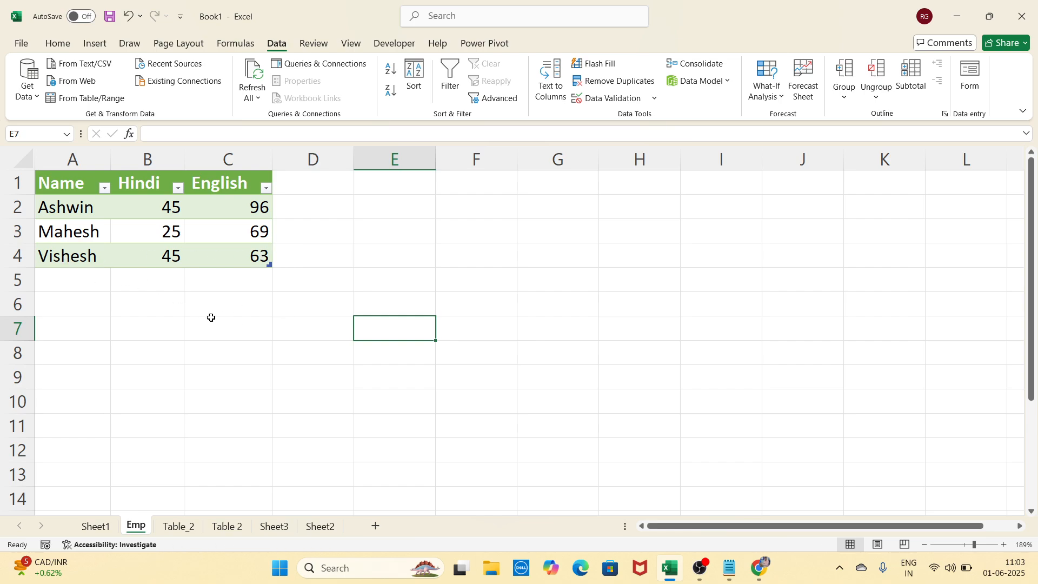
Bring the Emp.txt text file back to the front
{"action": "left_click", "coordinate": [232, 336]}
{"action": "left_click", "coordinate": [343, 332]}
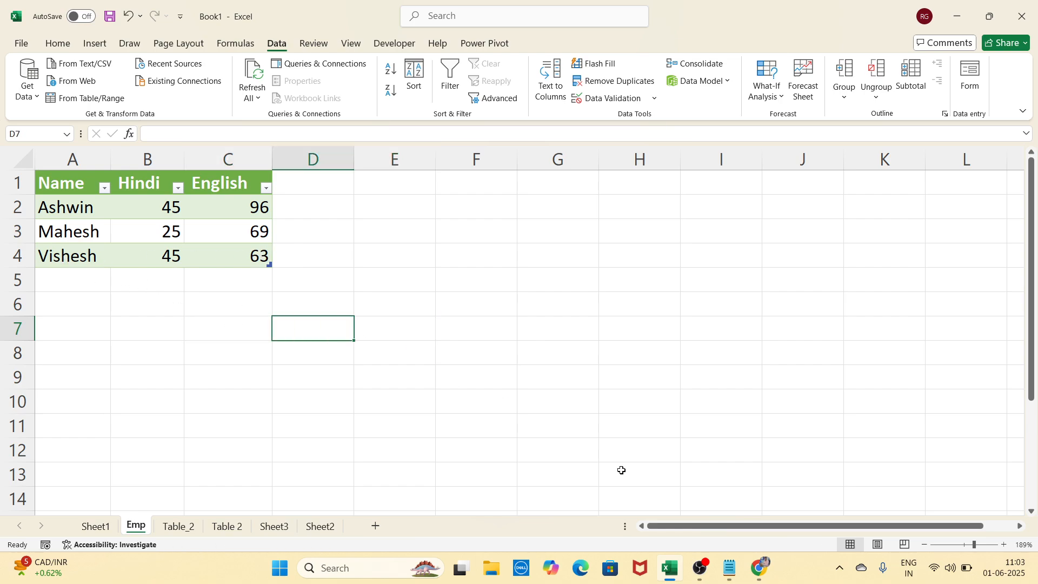
{"action": "left_click", "coordinate": [725, 570]}
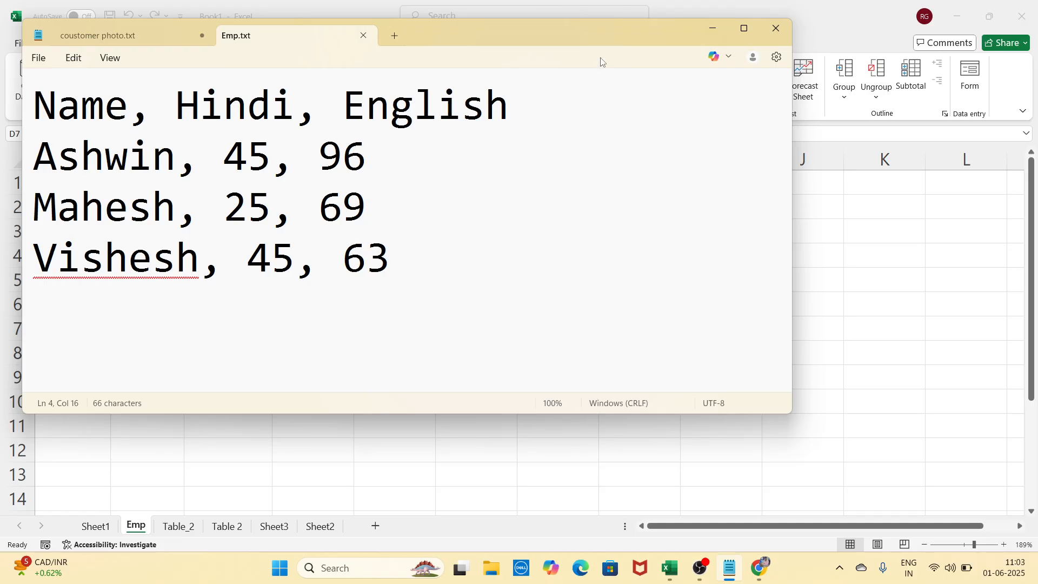
Minimise Emp.txt and go to Sheet1 with its three-student Name, Hindi, English list
{"action": "left_click", "coordinate": [714, 29]}
{"action": "left_click", "coordinate": [151, 294]}
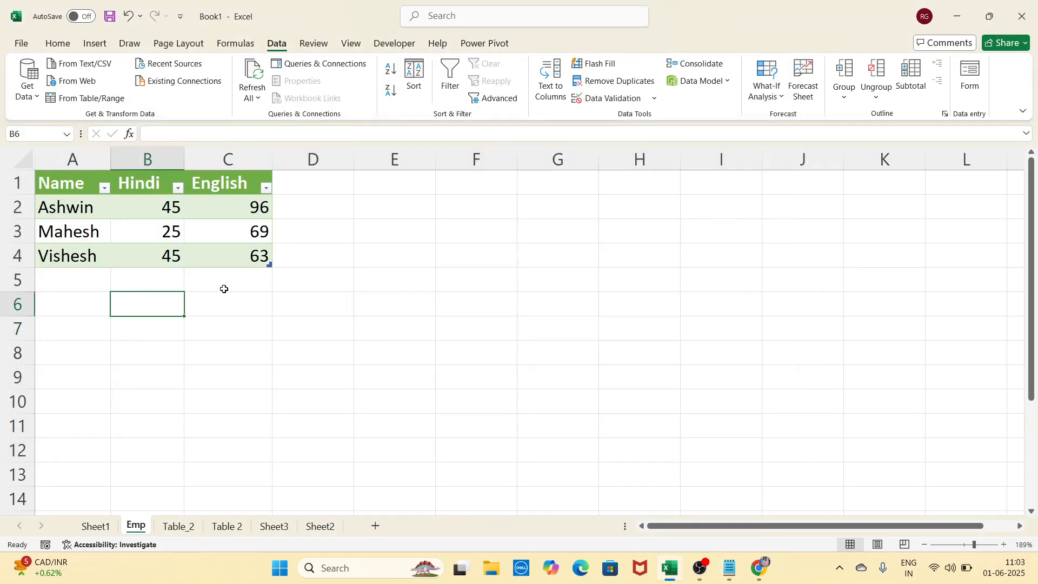
{"action": "left_click", "coordinate": [222, 289]}
{"action": "left_click", "coordinate": [323, 281]}
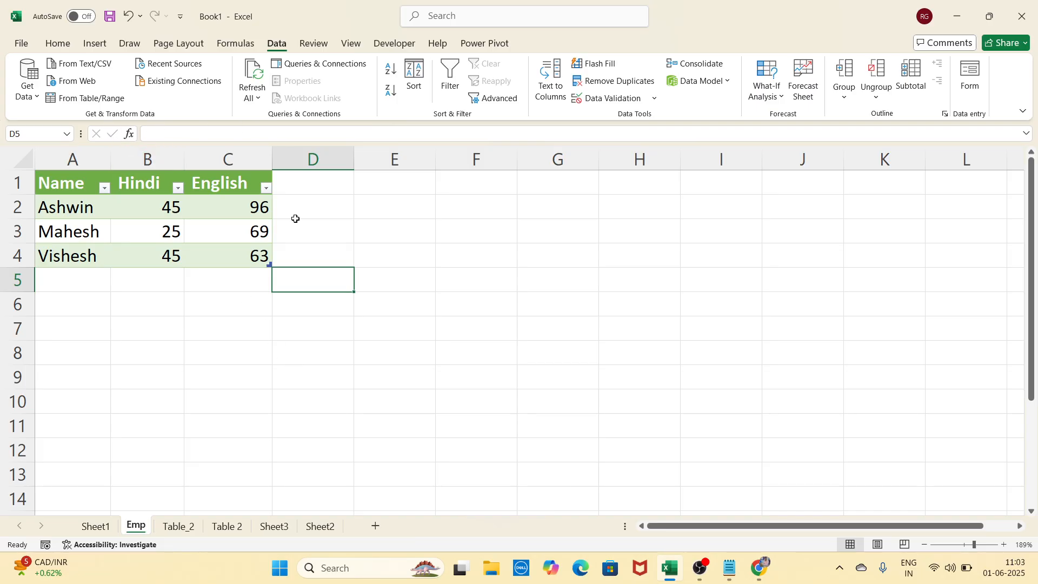
{"action": "left_click", "coordinate": [236, 343]}
{"action": "left_click", "coordinate": [373, 319]}
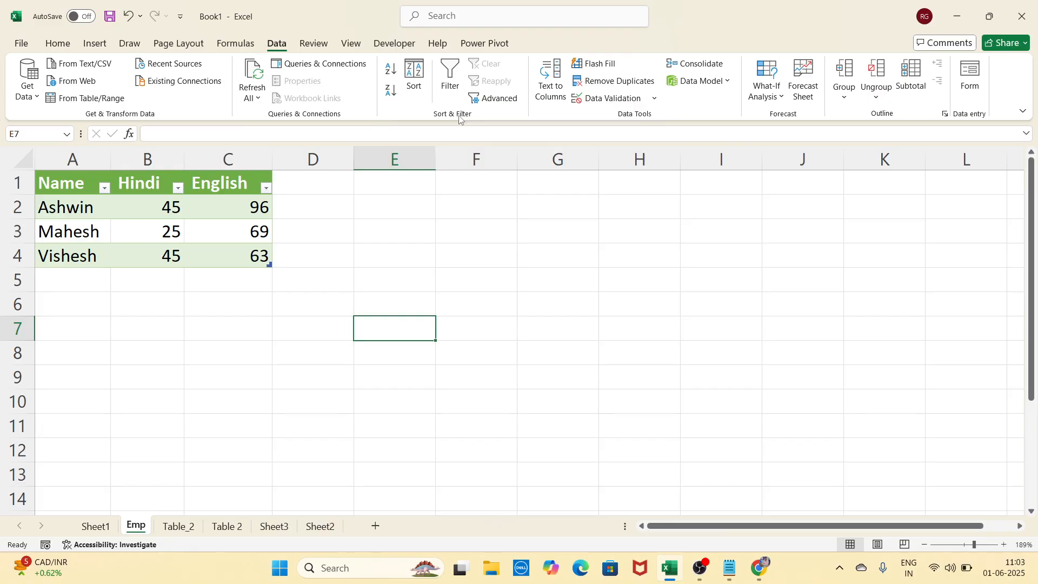
{"action": "left_click", "coordinate": [294, 329]}
{"action": "left_click", "coordinate": [100, 525]}
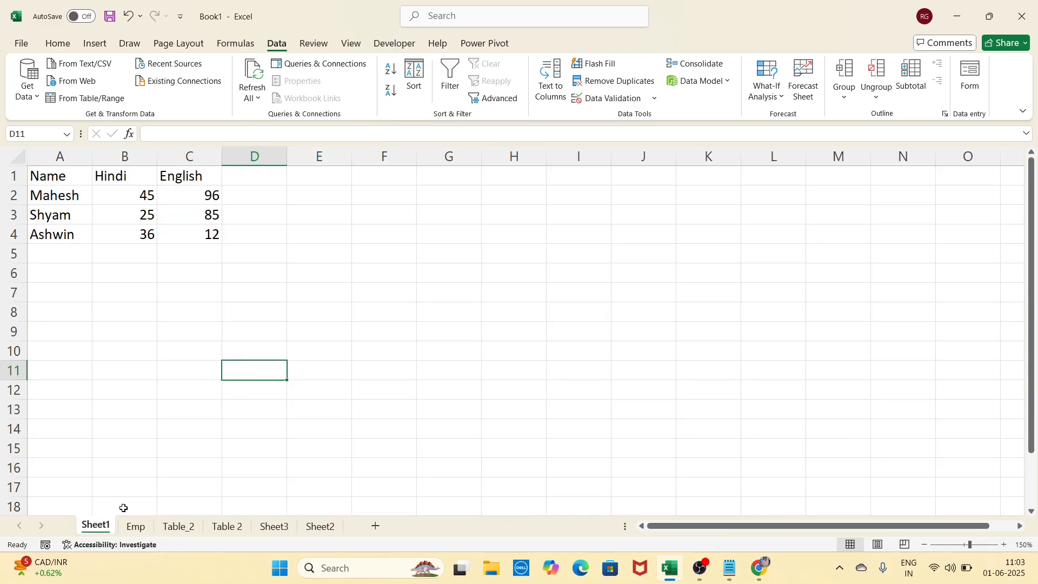
Select the Name, Hindi and English column entries in turn on Sheet1
{"action": "left_click", "coordinate": [225, 234]}
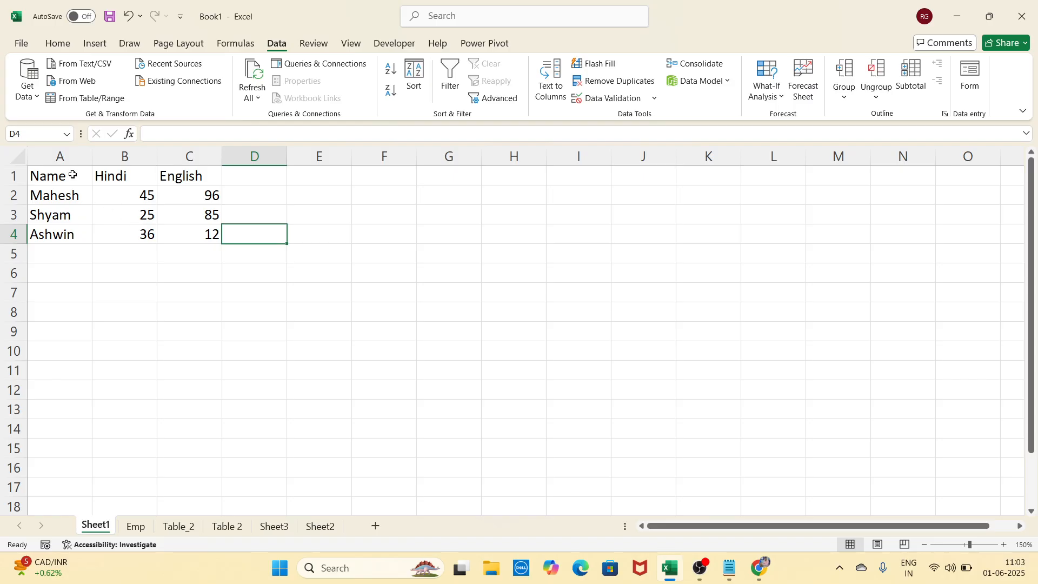
{"action": "left_click_drag", "start_coordinate": [72, 175], "coordinate": [79, 305]}
{"action": "left_click_drag", "start_coordinate": [124, 178], "coordinate": [137, 308]}
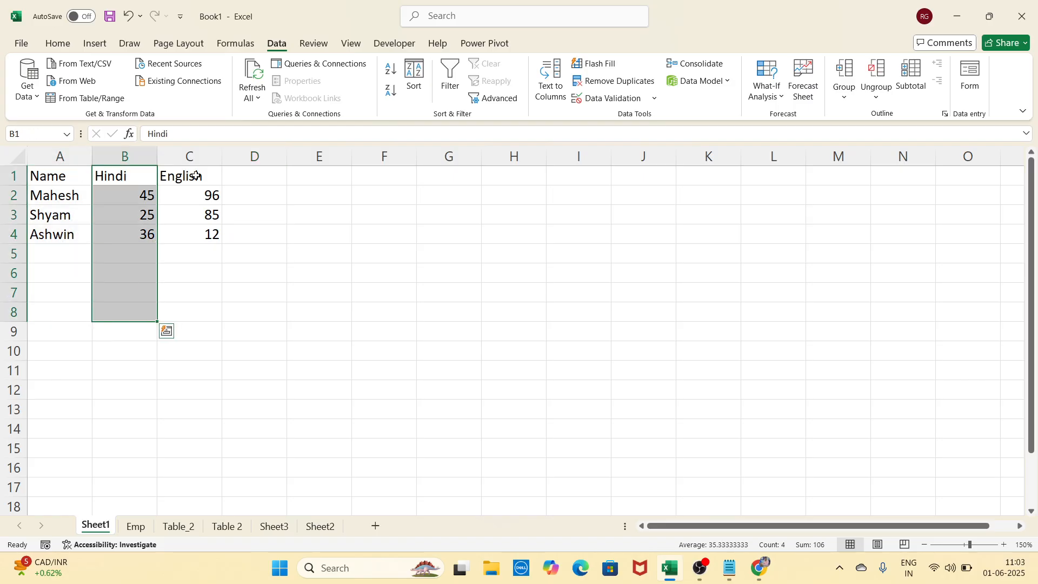
{"action": "left_click_drag", "start_coordinate": [196, 175], "coordinate": [194, 309]}
{"action": "left_click", "coordinate": [399, 221]}
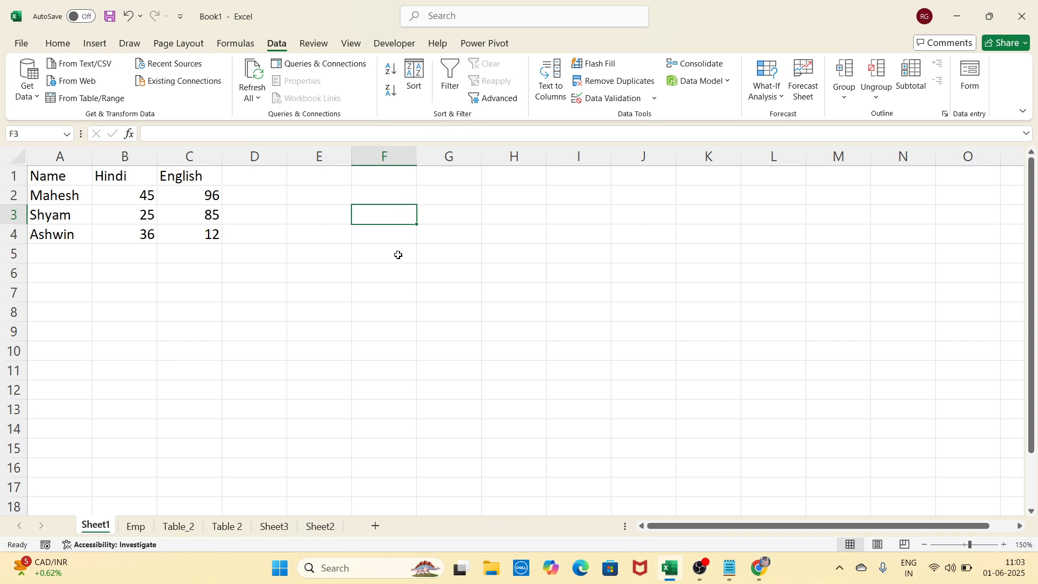
{"action": "left_click", "coordinate": [348, 332]}
{"action": "left_click", "coordinate": [310, 266]}
Sort the score table A1:C4 by Name from A to Z
{"action": "left_click_drag", "start_coordinate": [78, 182], "coordinate": [207, 234]}
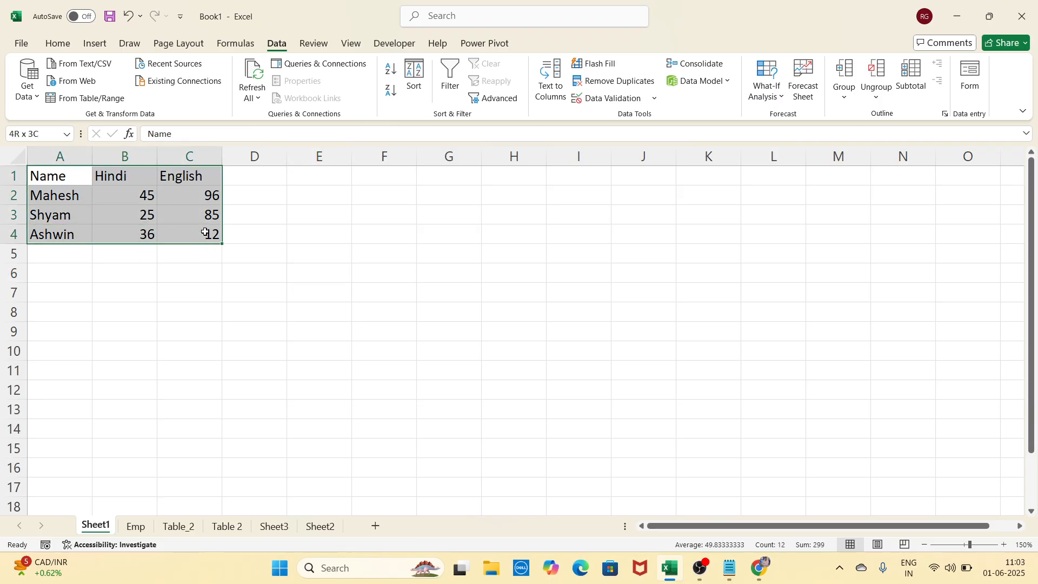
{"action": "left_click", "coordinate": [391, 69]}
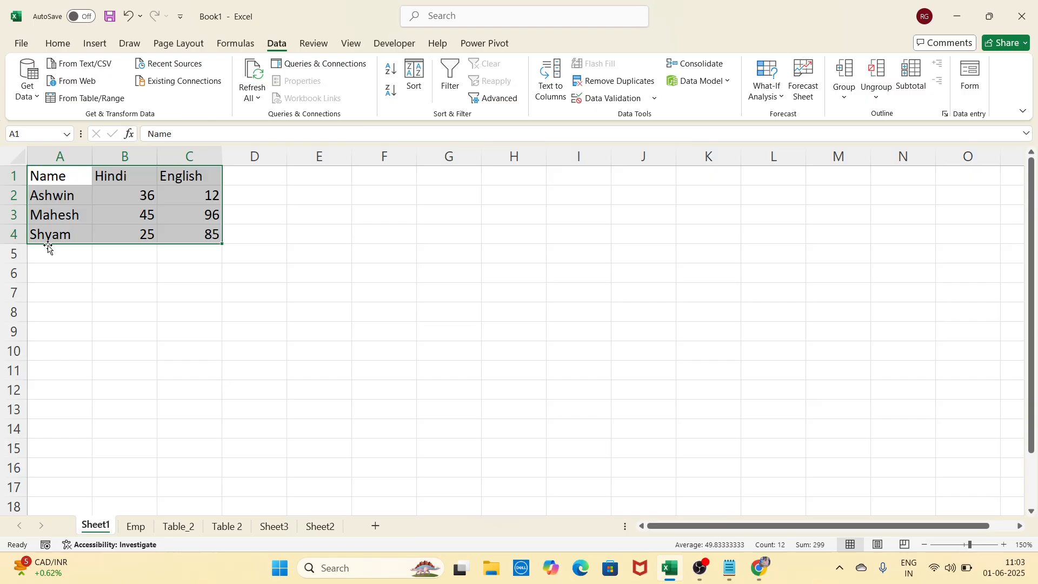
{"action": "left_click", "coordinate": [135, 279]}
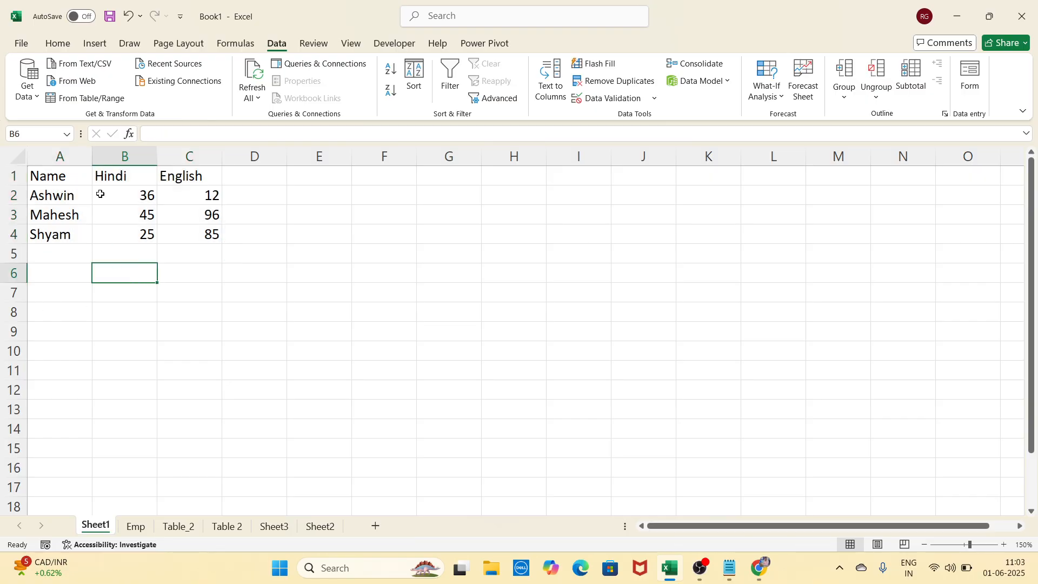
{"action": "left_click", "coordinate": [68, 196]}
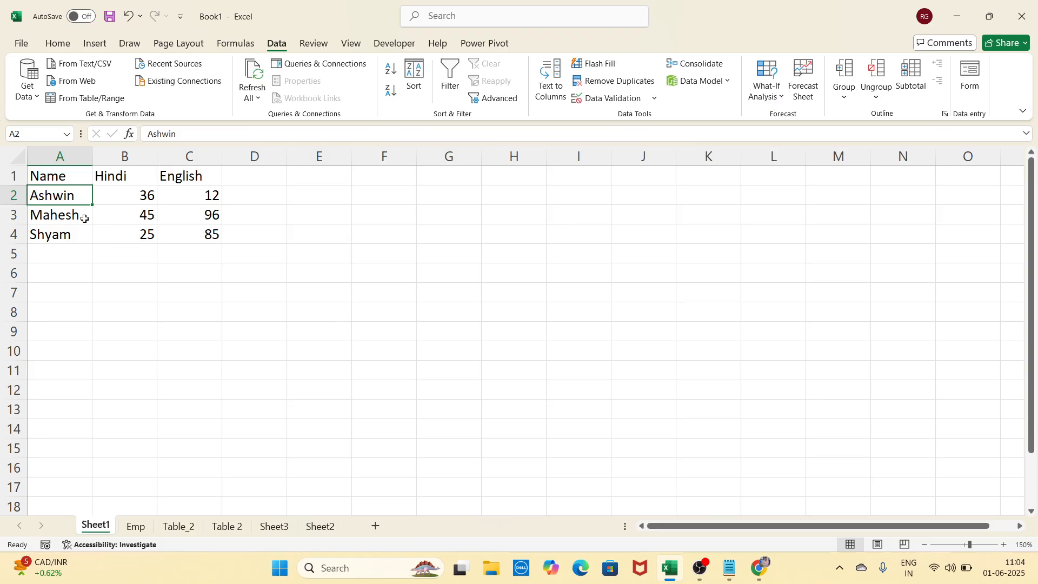
{"action": "left_click", "coordinate": [176, 308]}
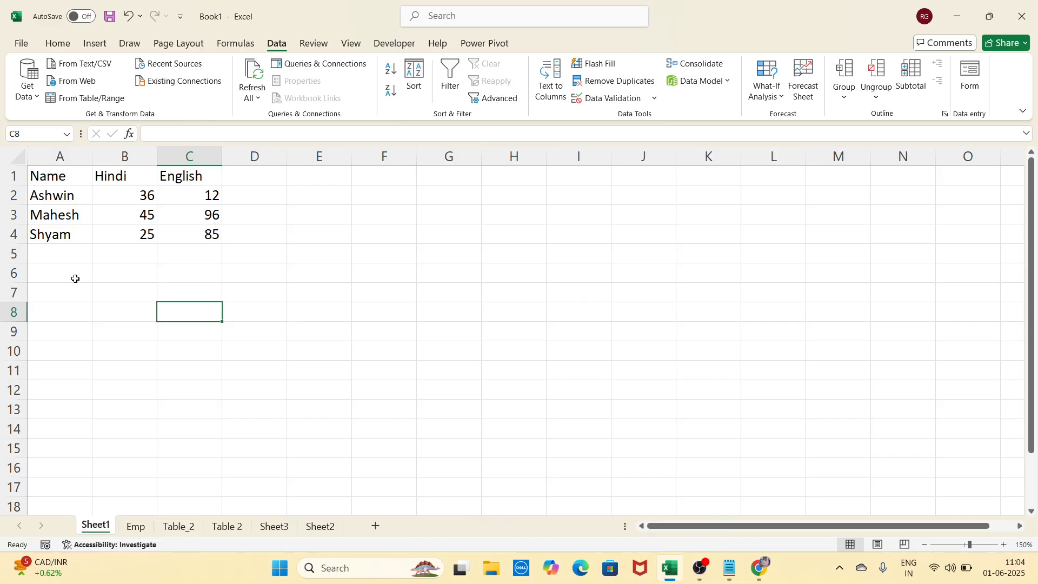
Re-sort A1:C4 by Name Z to A, back to A to Z, then select row 2
{"action": "left_click_drag", "start_coordinate": [69, 179], "coordinate": [175, 233]}
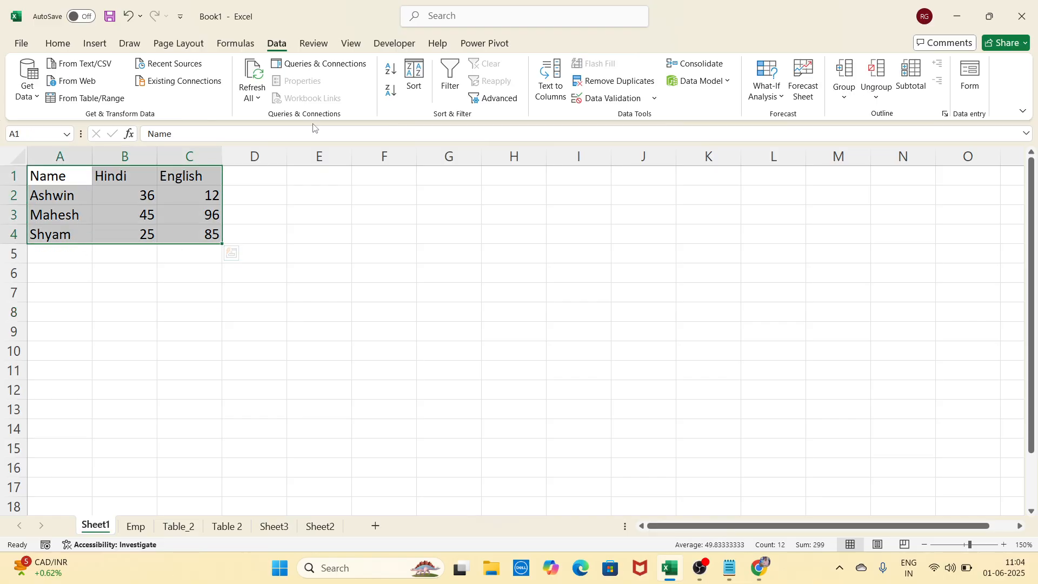
{"action": "left_click", "coordinate": [392, 90]}
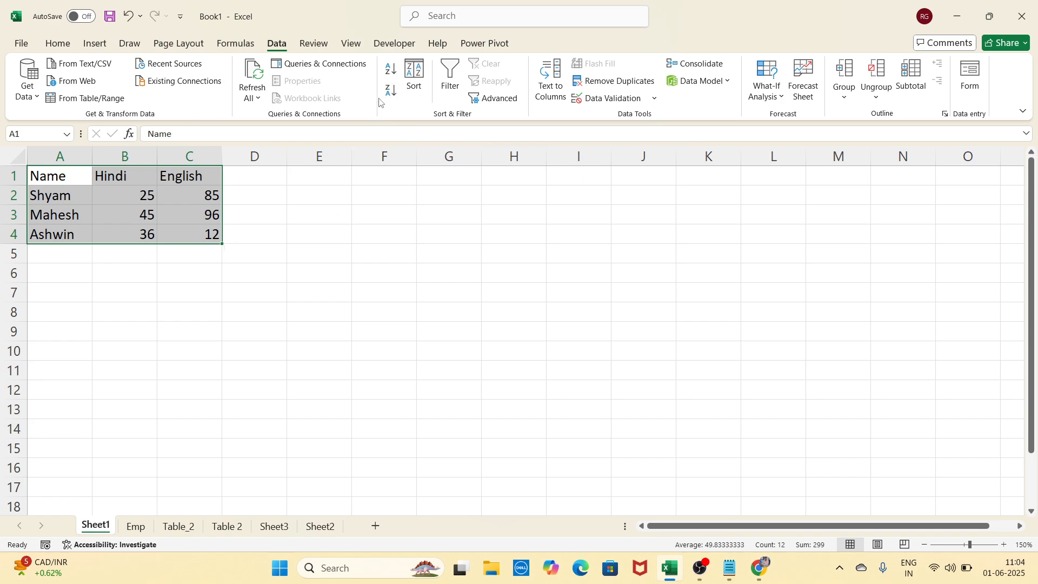
{"action": "left_click", "coordinate": [391, 70]}
{"action": "left_click", "coordinate": [306, 306]}
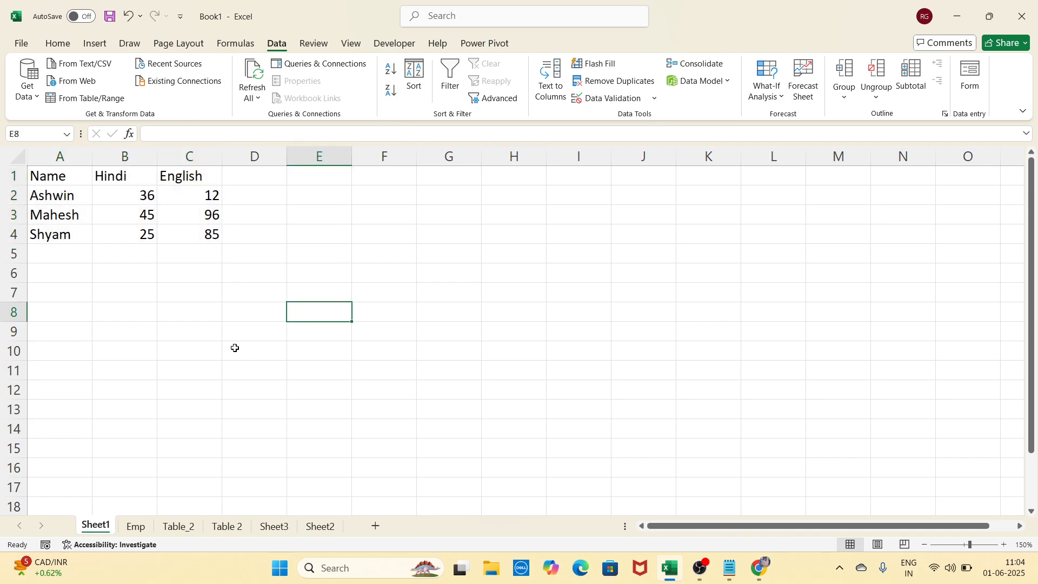
{"action": "left_click", "coordinate": [234, 348]}
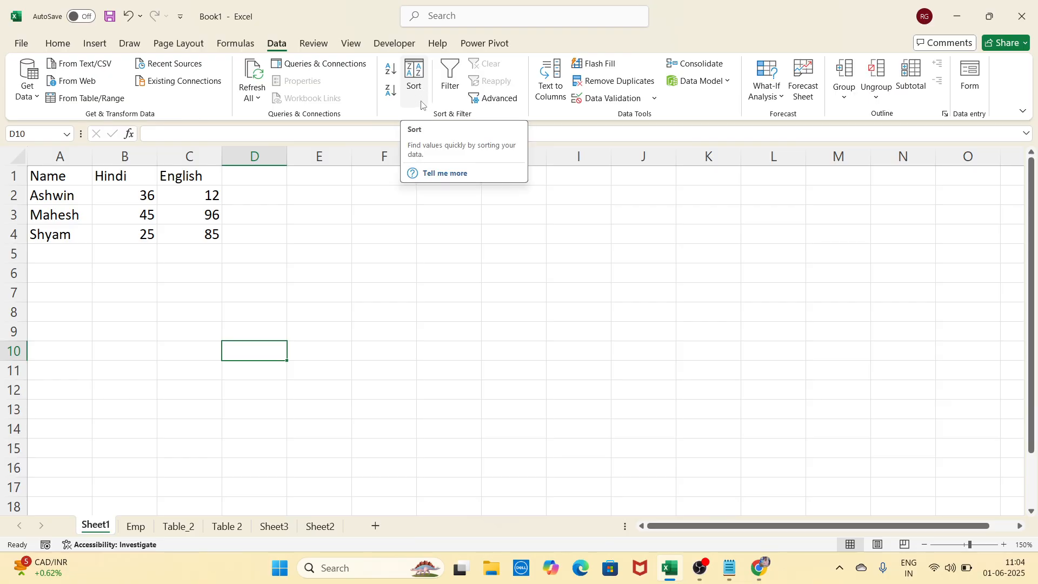
{"action": "left_click", "coordinate": [377, 260]}
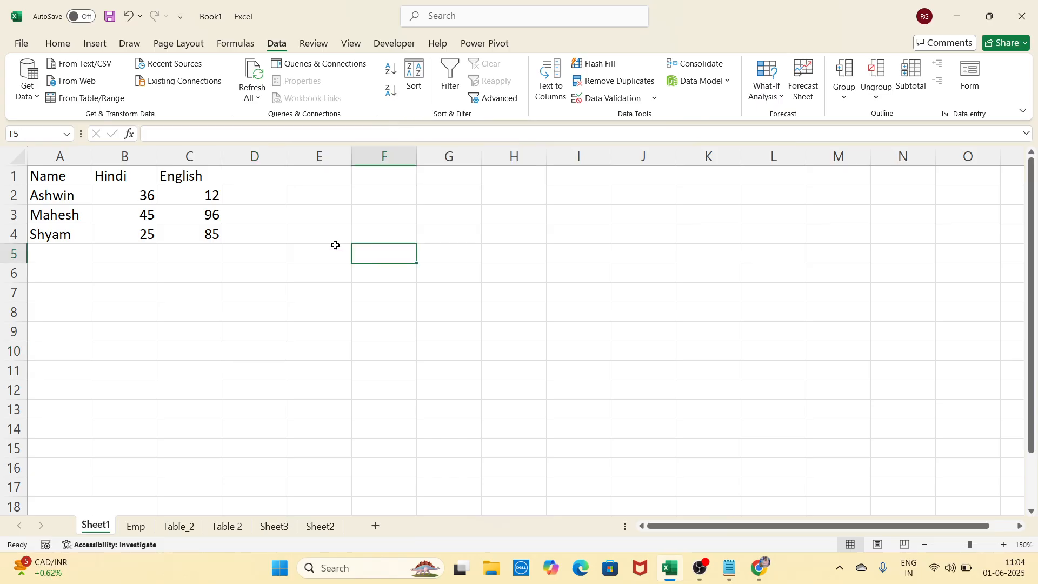
{"action": "left_click", "coordinate": [58, 43]}
{"action": "left_click_drag", "start_coordinate": [57, 198], "coordinate": [182, 193]}
Fill row 2 with light orange and Mahesh's row A3:C3 with light blue
{"action": "left_click", "coordinate": [200, 91]}
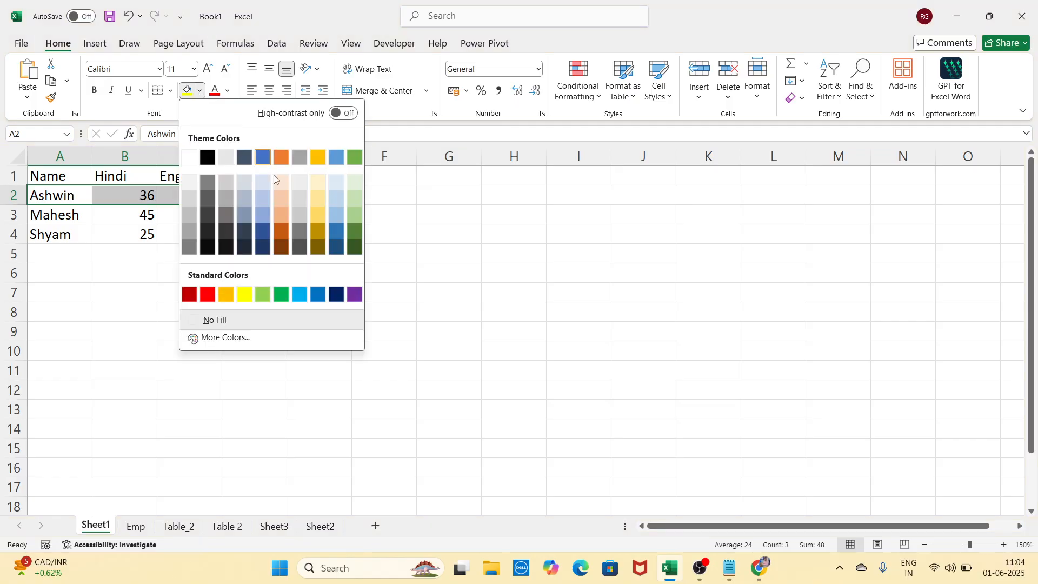
{"action": "left_click", "coordinate": [283, 183]}
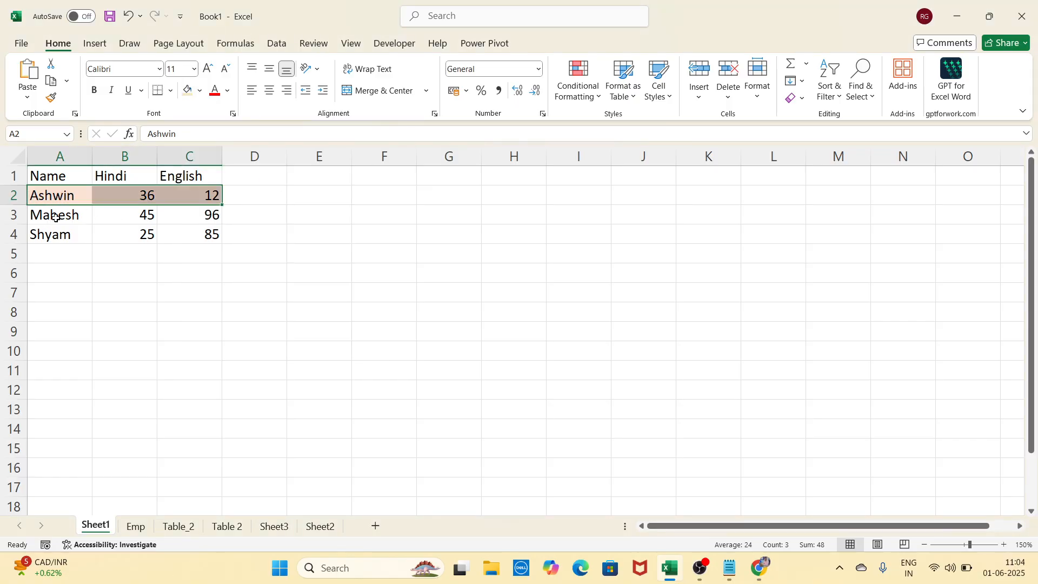
{"action": "left_click_drag", "start_coordinate": [54, 214], "coordinate": [180, 214]}
{"action": "left_click", "coordinate": [200, 91]}
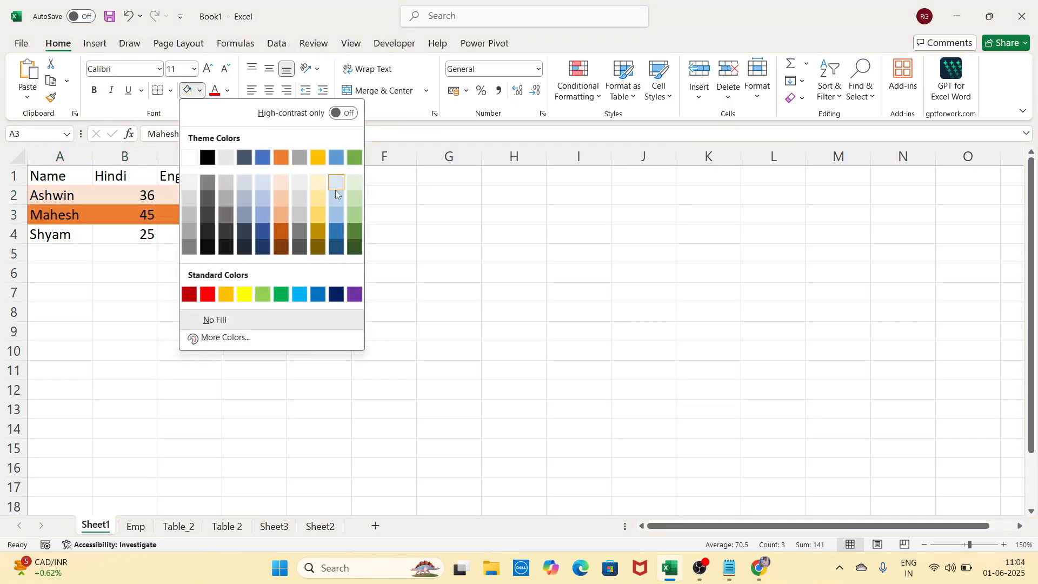
{"action": "left_click", "coordinate": [269, 187]}
Fill Shyam's row A4:C4 with light green
{"action": "left_click_drag", "start_coordinate": [58, 236], "coordinate": [199, 235]}
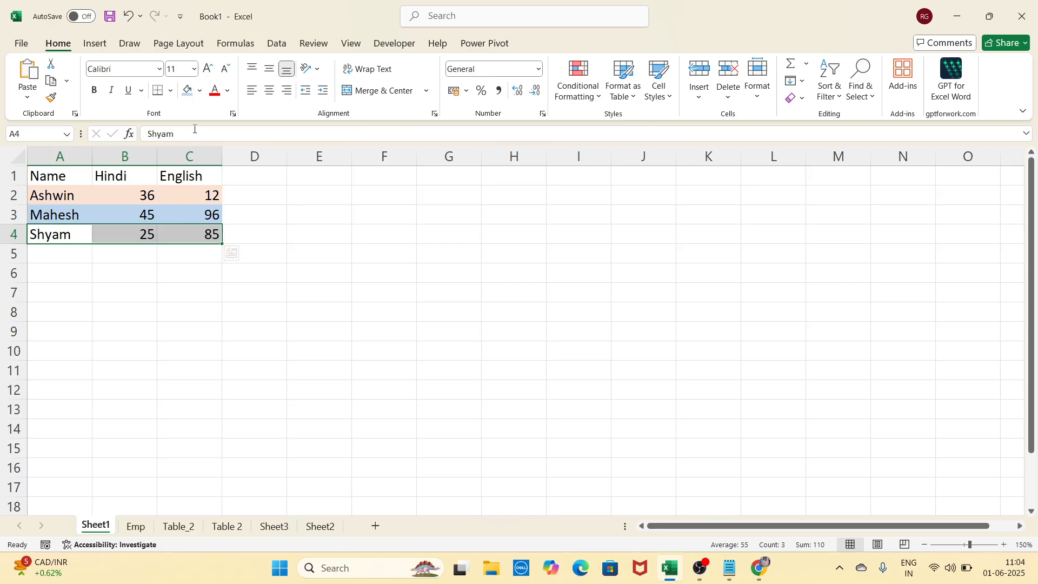
{"action": "left_click", "coordinate": [200, 91]}
{"action": "left_click", "coordinate": [348, 204]}
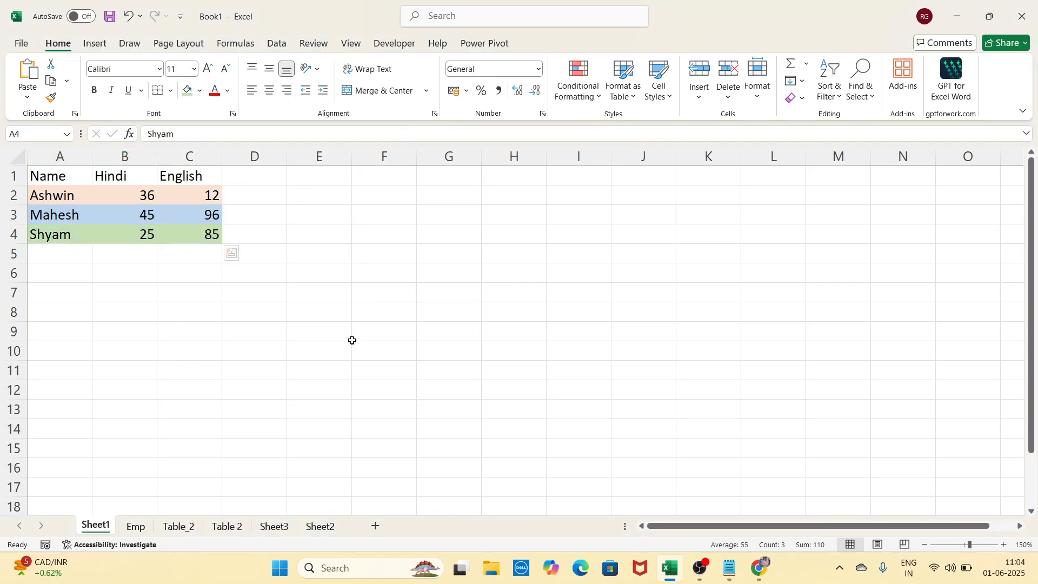
{"action": "left_click", "coordinate": [355, 346]}
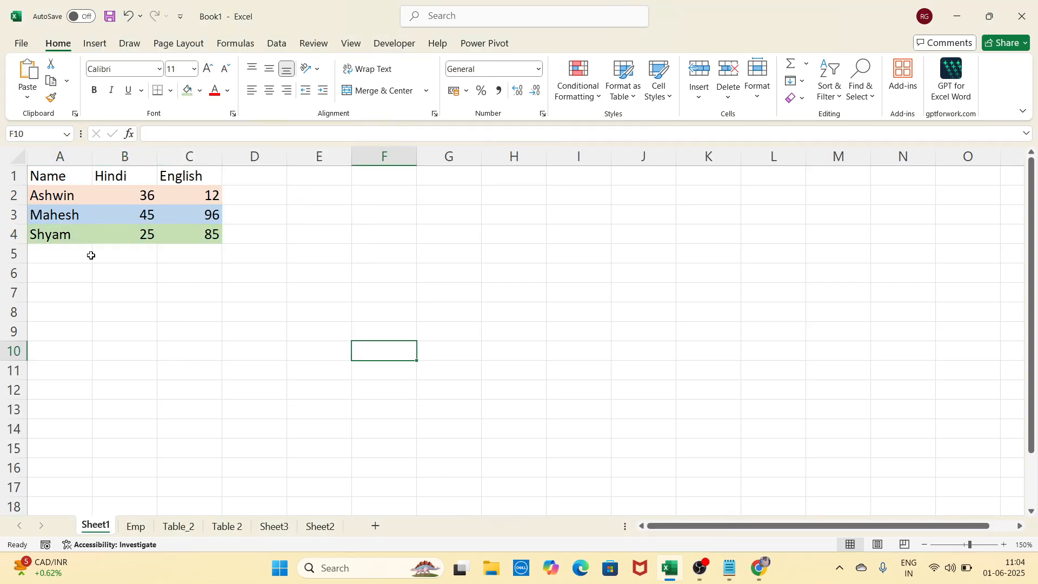
{"action": "left_click", "coordinate": [130, 277]}
{"action": "left_click", "coordinate": [209, 279]}
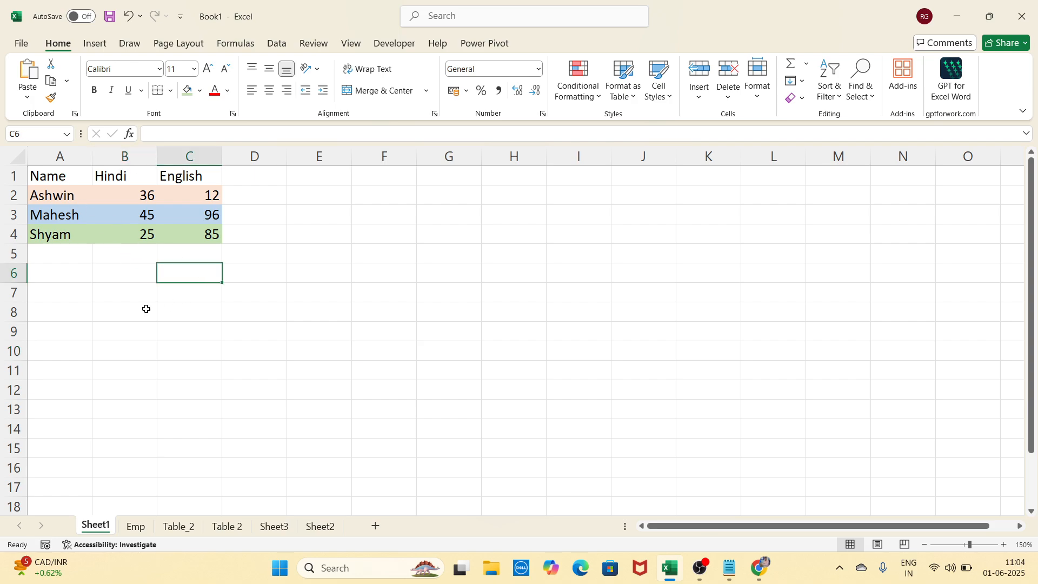
{"action": "left_click", "coordinate": [97, 299]}
{"action": "left_click", "coordinate": [218, 293]}
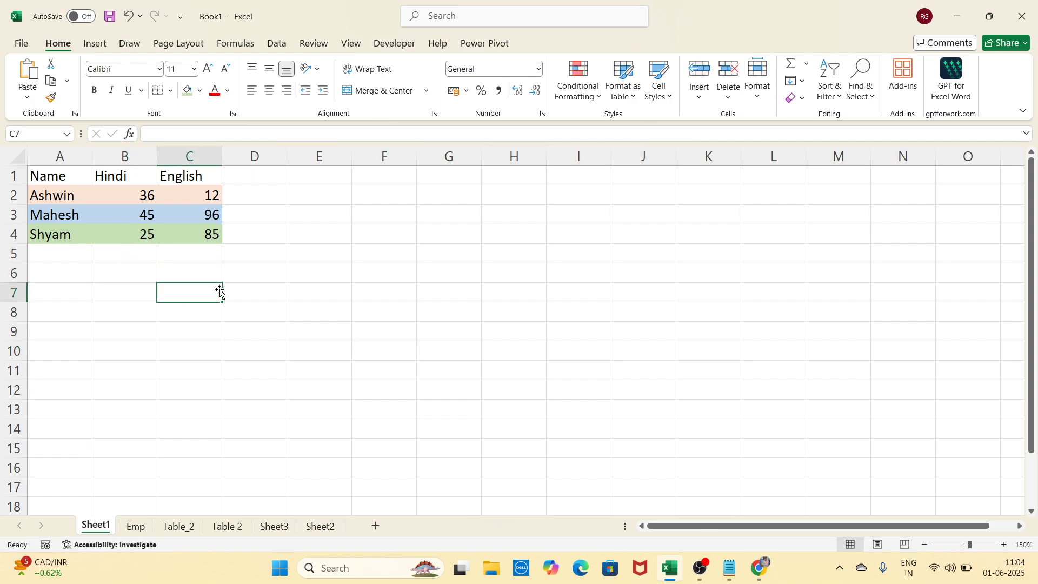
{"action": "left_click", "coordinate": [108, 296]}
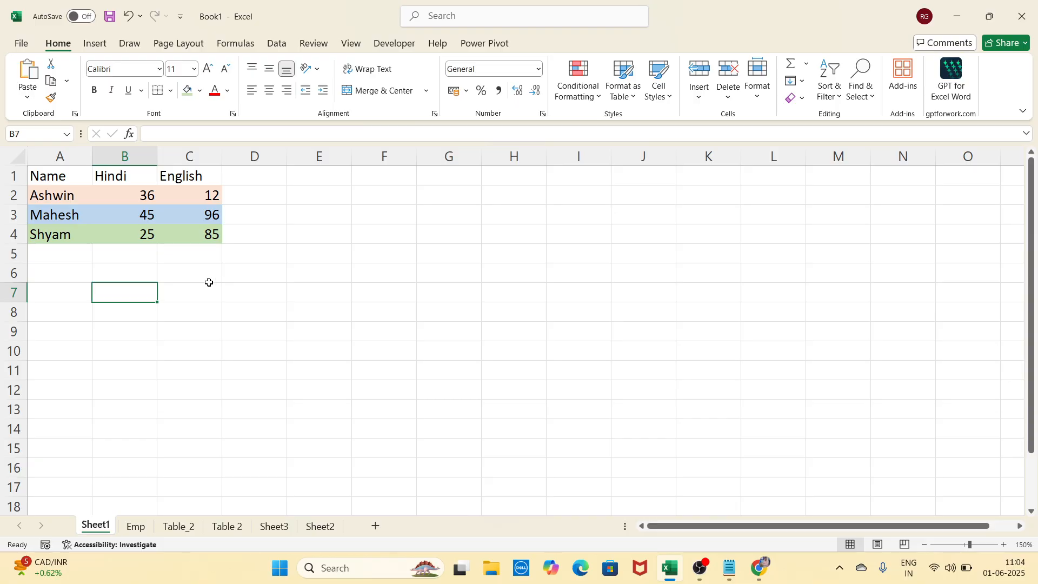
Select A1:C4 and set up a Sort with Sort On set to Cell Color
{"action": "left_click_drag", "start_coordinate": [86, 171], "coordinate": [185, 239]}
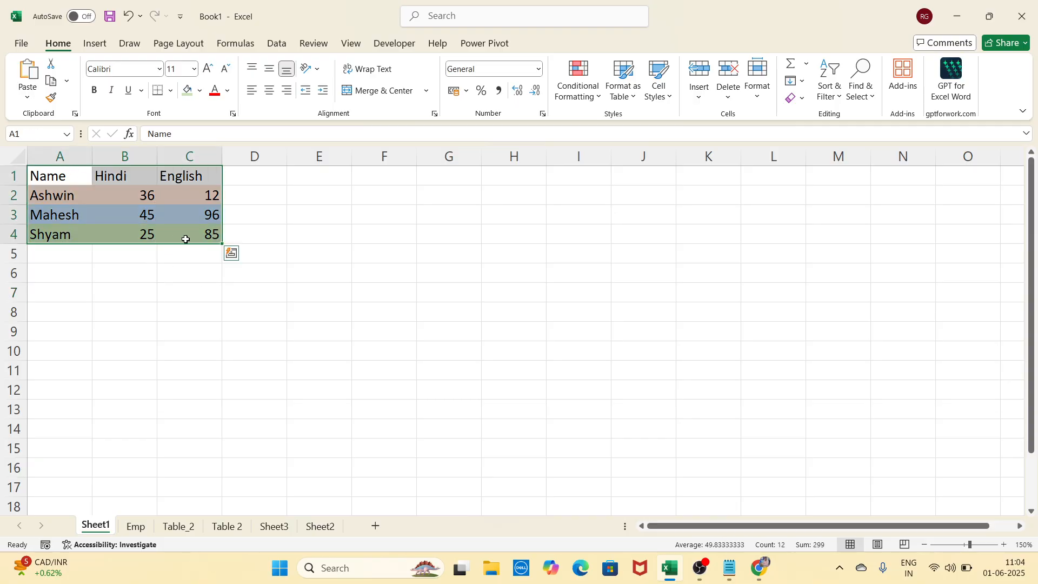
{"action": "left_click", "coordinate": [268, 47]}
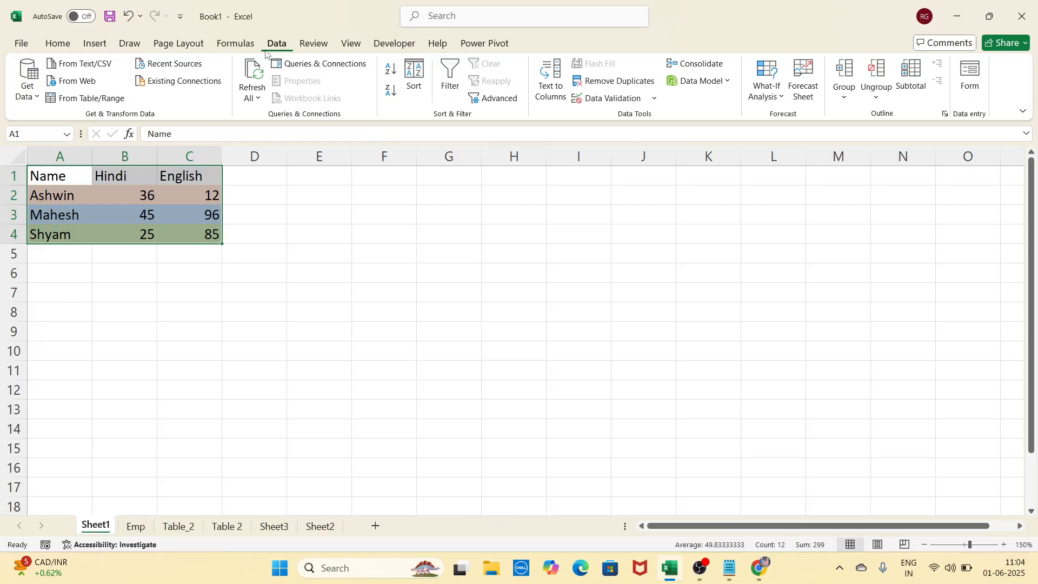
{"action": "left_click", "coordinate": [416, 89]}
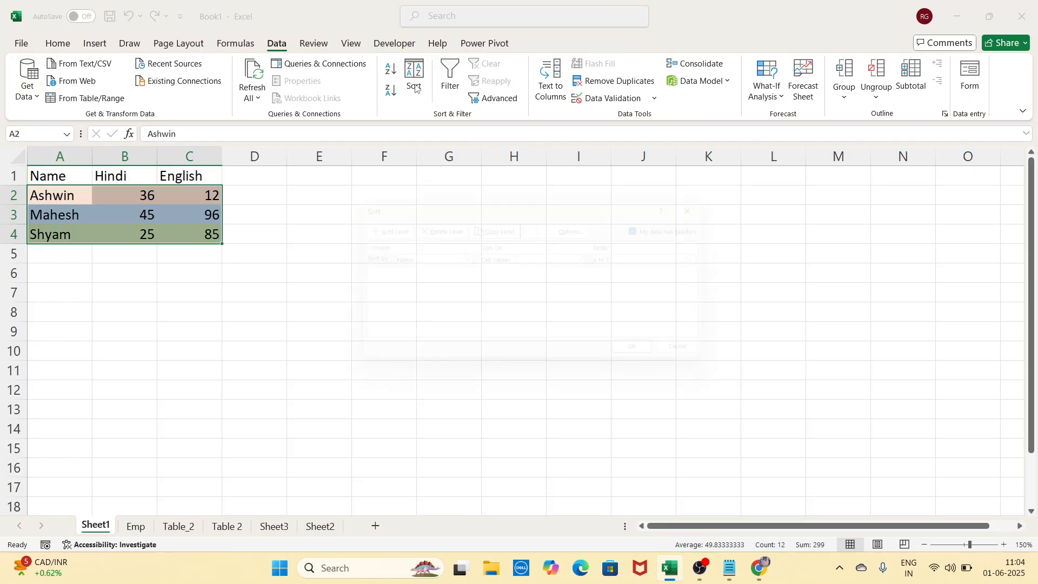
{"action": "left_click_drag", "start_coordinate": [433, 209], "coordinate": [361, 138]}
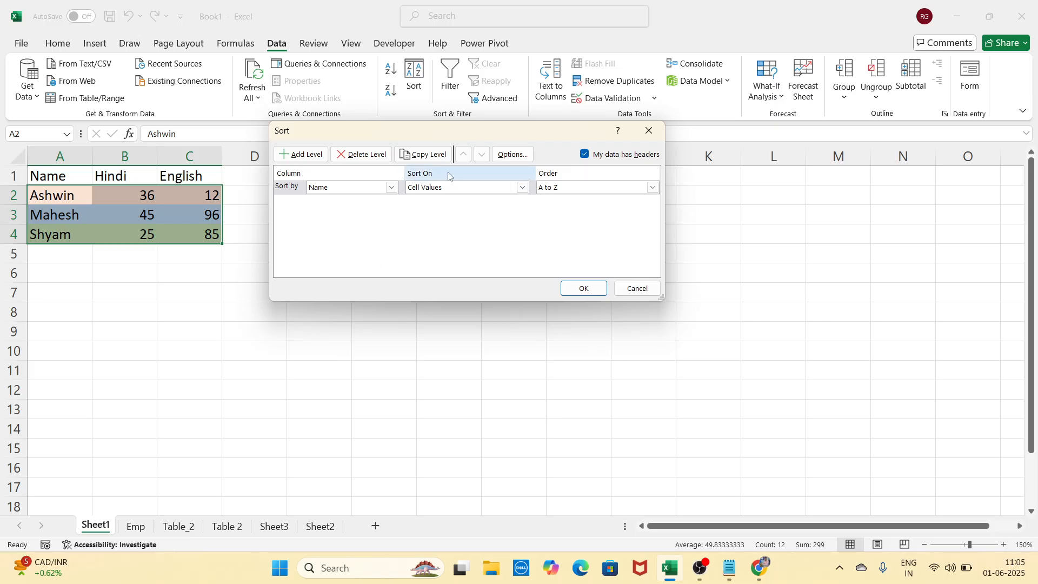
{"action": "left_click", "coordinate": [523, 187]}
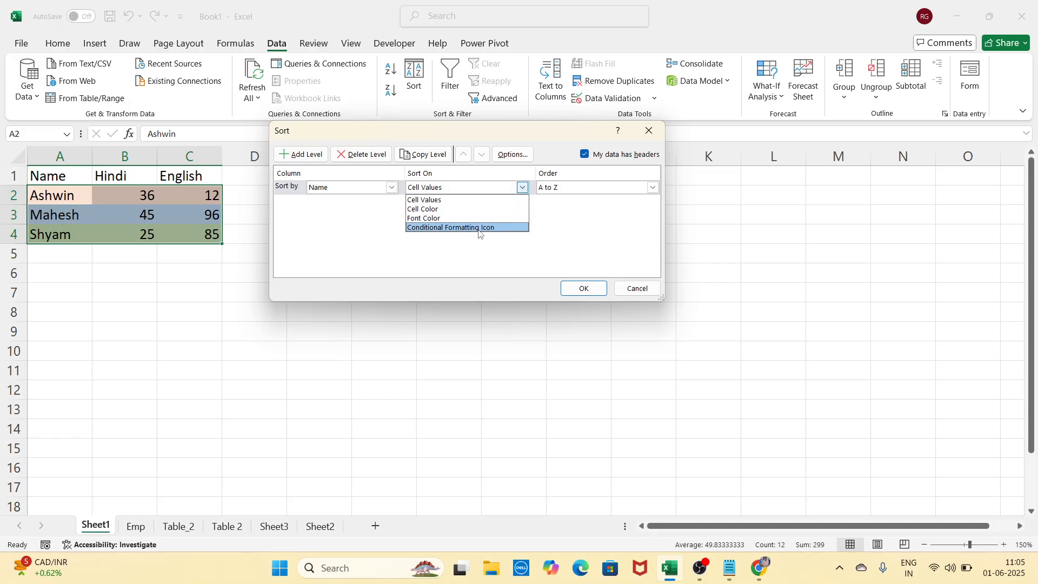
{"action": "left_click", "coordinate": [445, 209]}
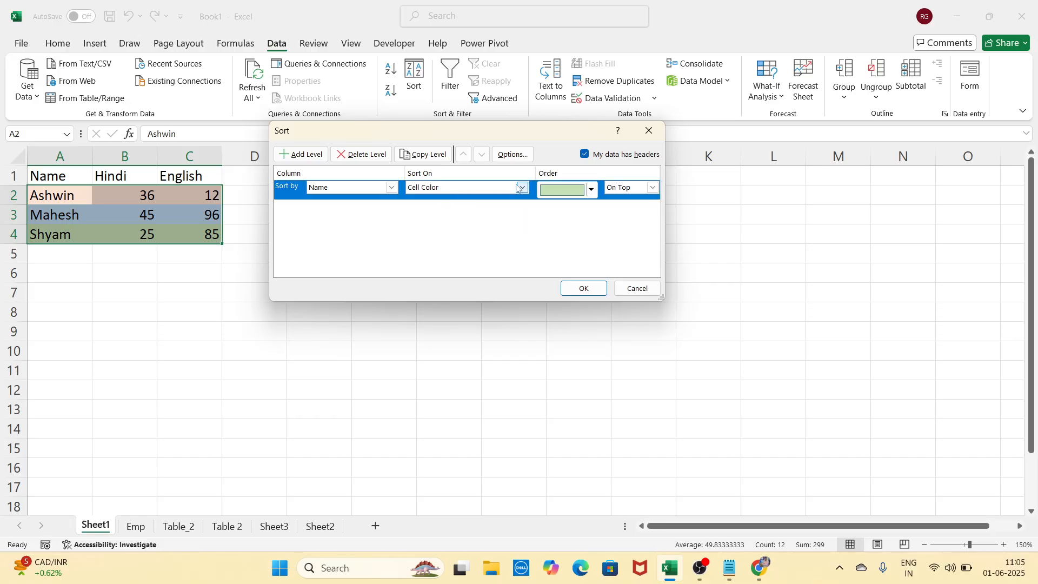
Choose green as the sort colour with Order On Top and apply the sort
{"action": "left_click", "coordinate": [592, 189]}
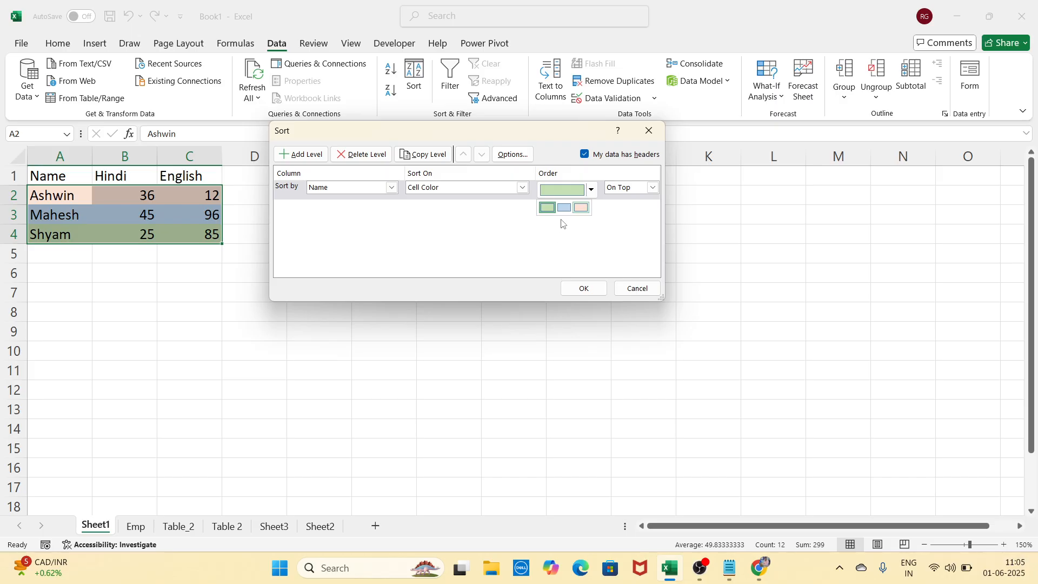
{"action": "left_click", "coordinate": [547, 207]}
{"action": "left_click", "coordinate": [590, 190]}
{"action": "left_click", "coordinate": [572, 216]}
{"action": "left_click", "coordinate": [592, 190]}
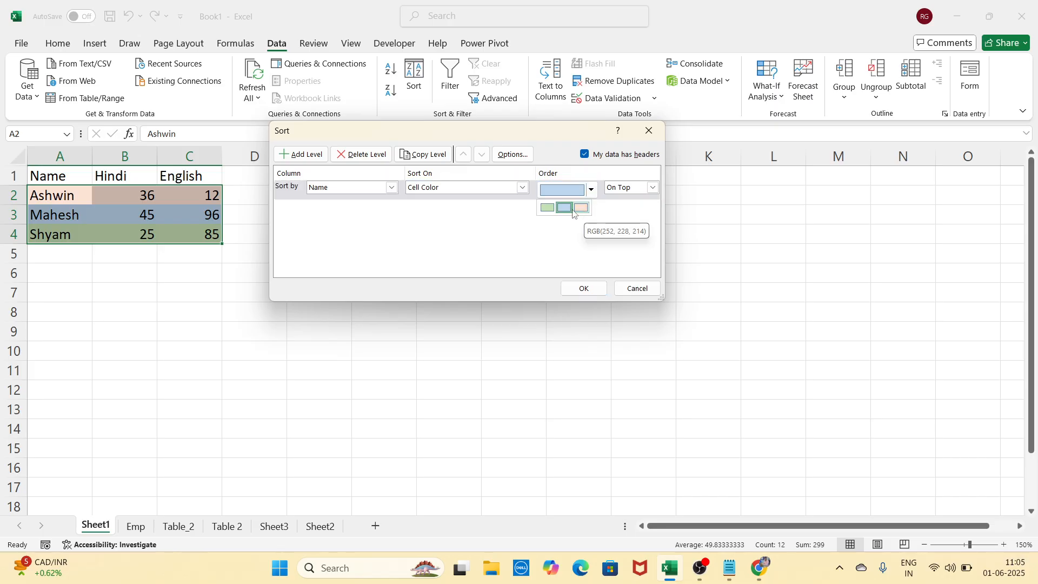
{"action": "left_click", "coordinate": [548, 208]}
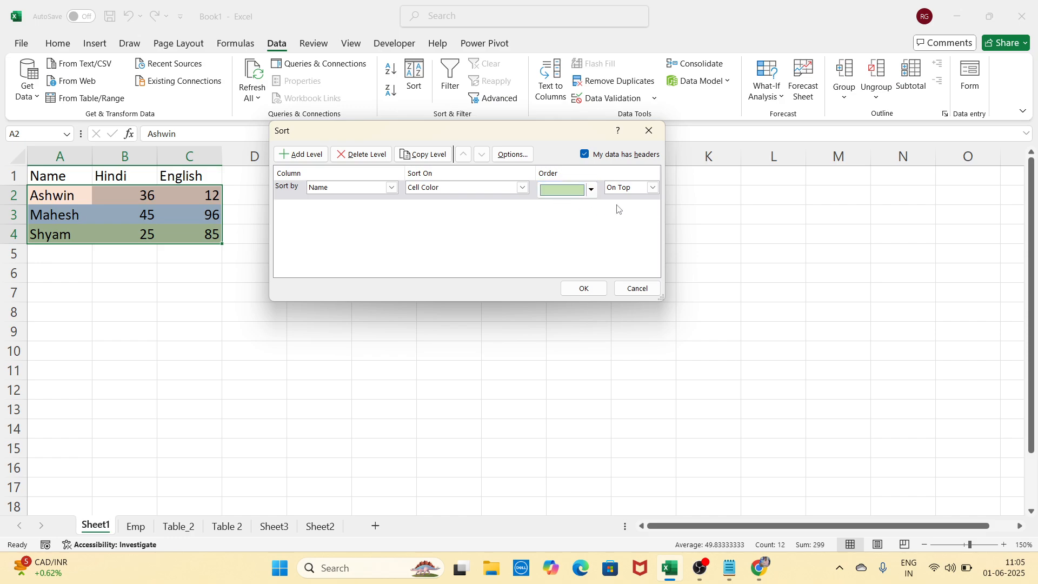
{"action": "left_click", "coordinate": [653, 188]}
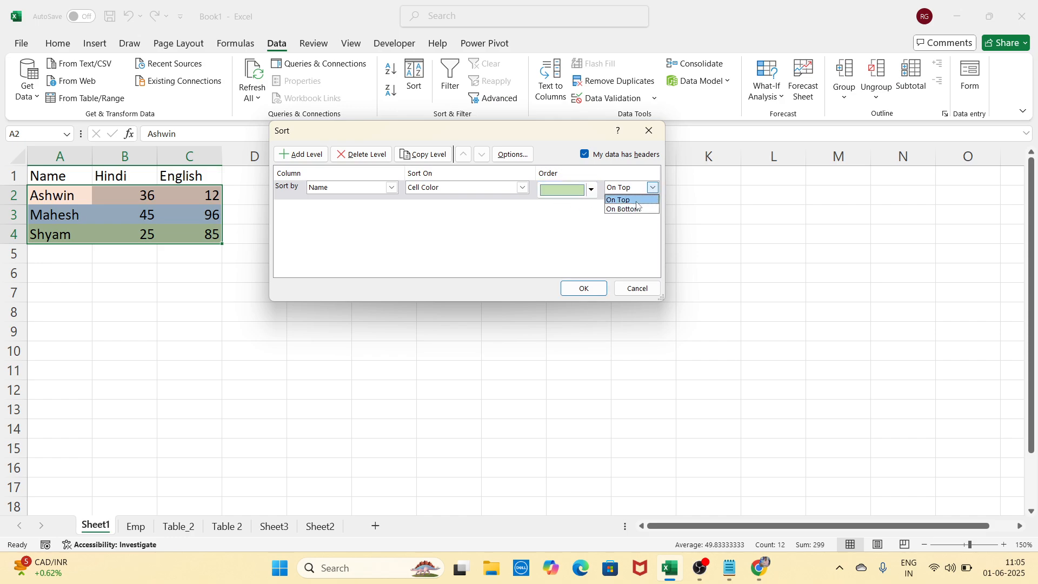
{"action": "left_click", "coordinate": [637, 204]}
{"action": "left_click", "coordinate": [604, 287]}
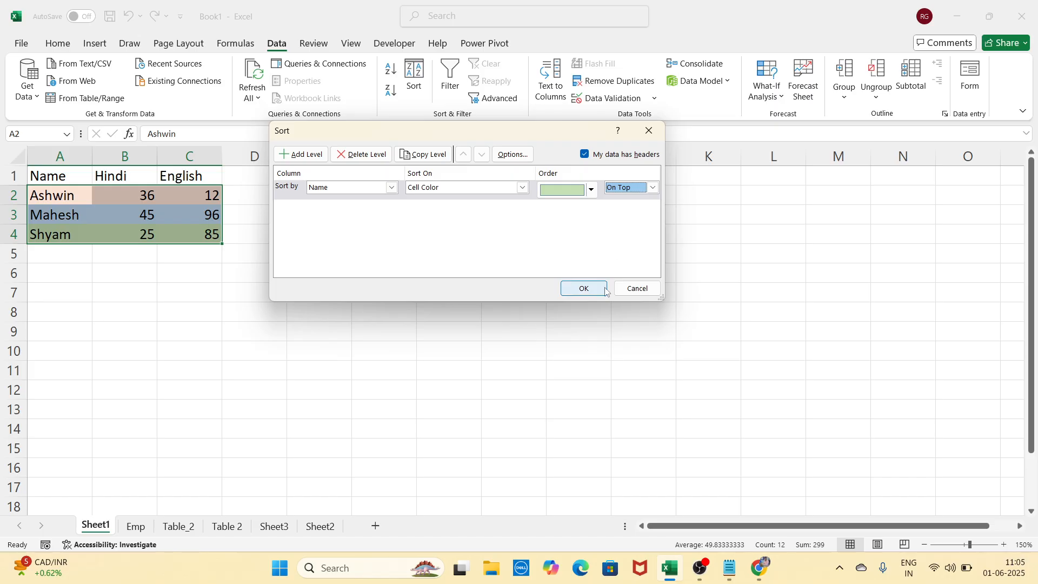
{"action": "left_click", "coordinate": [414, 346]}
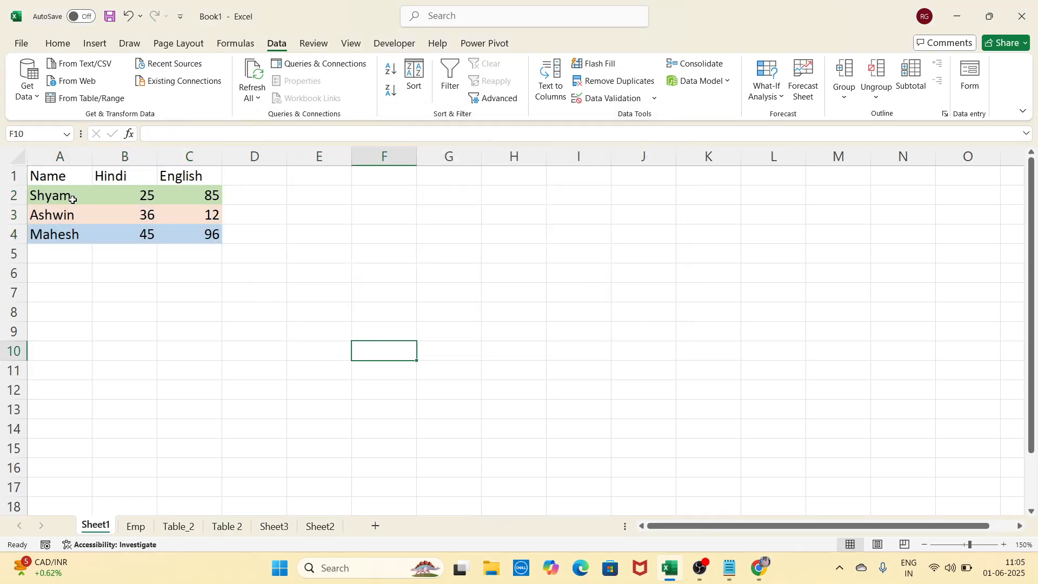
Re-sort A1:C4 by cell colour with green changed to On Bottom
{"action": "left_click_drag", "start_coordinate": [67, 198], "coordinate": [209, 200]}
{"action": "left_click", "coordinate": [354, 276]}
{"action": "left_click", "coordinate": [239, 296]}
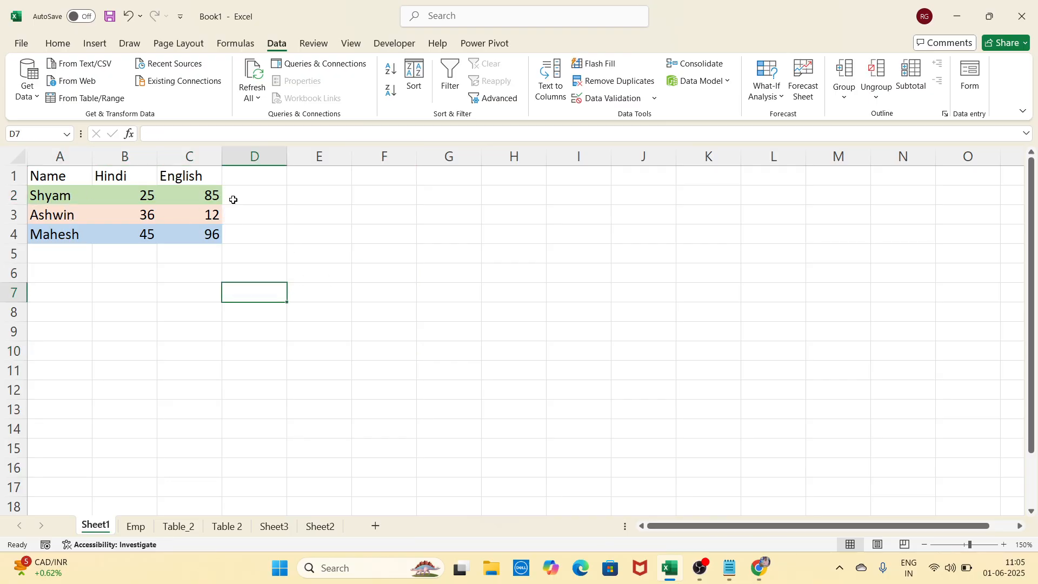
{"action": "left_click", "coordinate": [55, 171]}
{"action": "left_click_drag", "start_coordinate": [55, 171], "coordinate": [216, 239]}
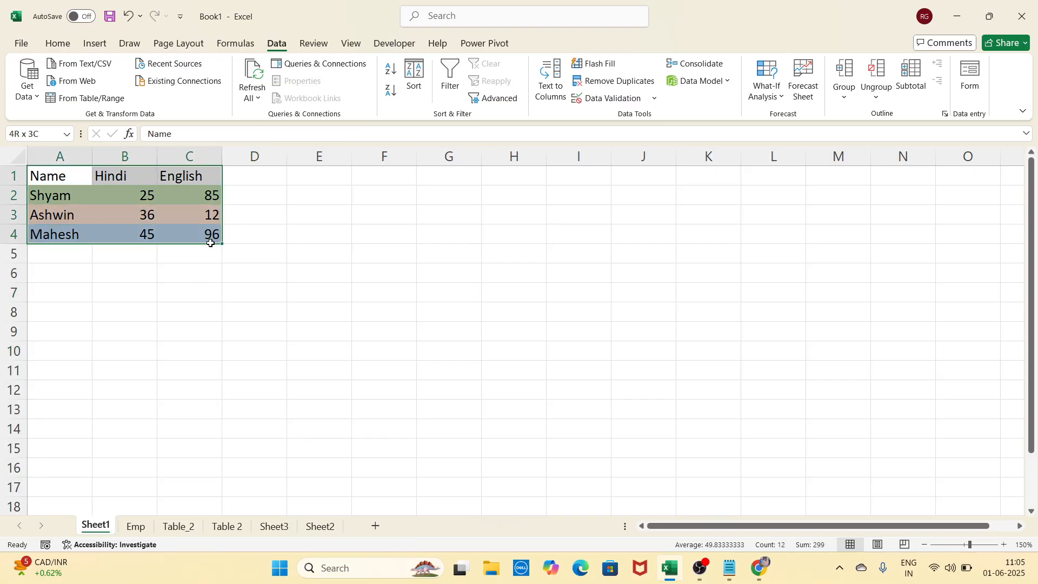
{"action": "left_click", "coordinate": [413, 87]}
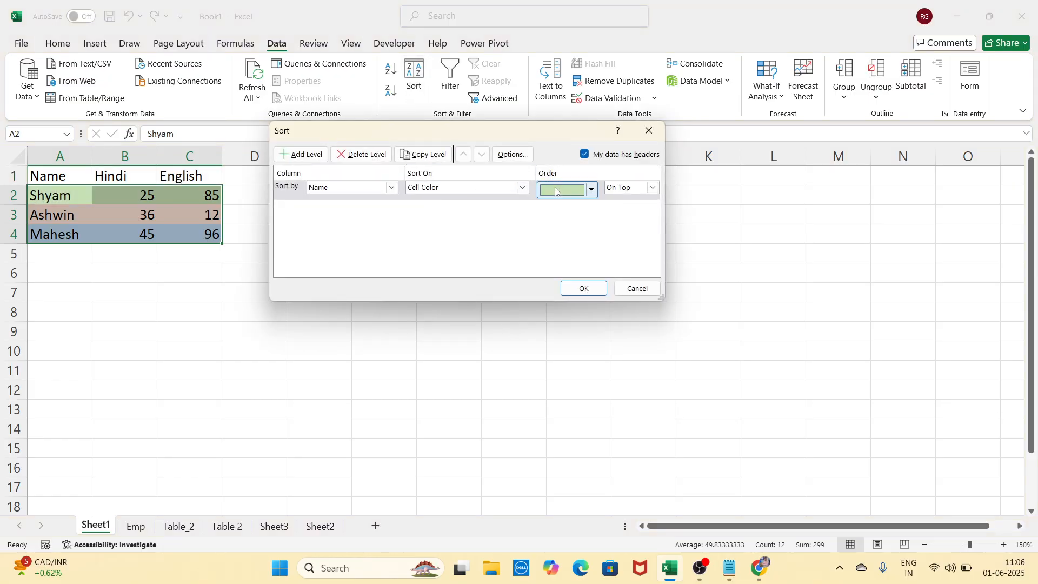
{"action": "left_click", "coordinate": [652, 188]}
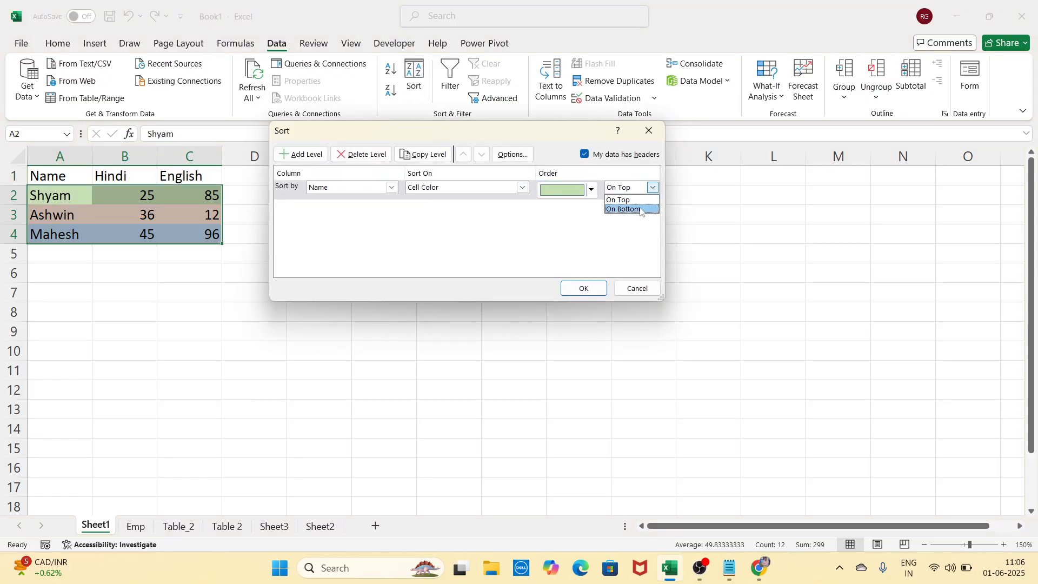
{"action": "left_click", "coordinate": [642, 210]}
{"action": "left_click", "coordinate": [583, 288]}
Select Shyam's row, now last in the table, and click around the sheet
{"action": "left_click", "coordinate": [365, 267]}
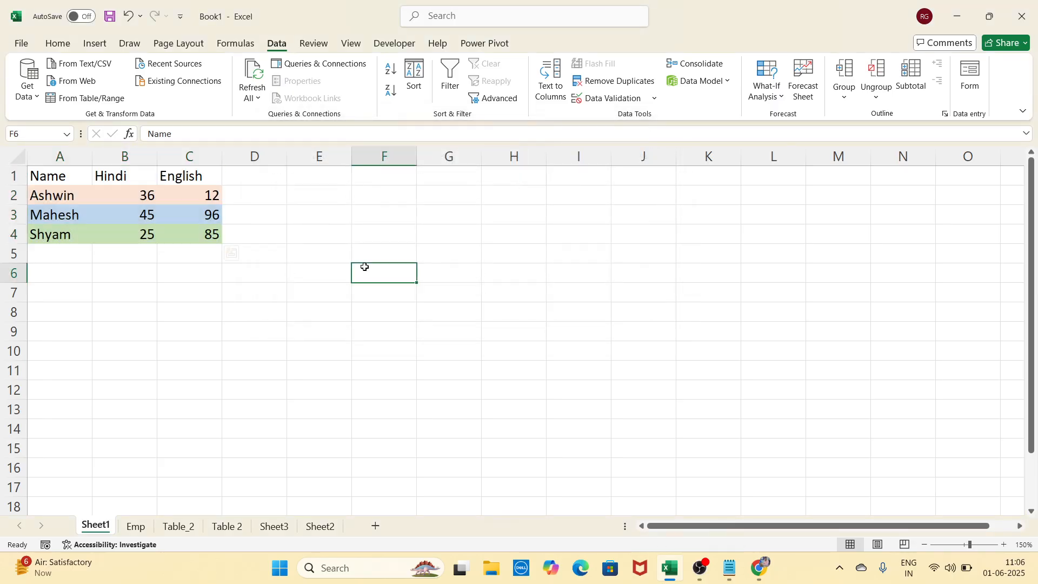
{"action": "left_click_drag", "start_coordinate": [81, 232], "coordinate": [193, 245]}
{"action": "left_click", "coordinate": [273, 316]}
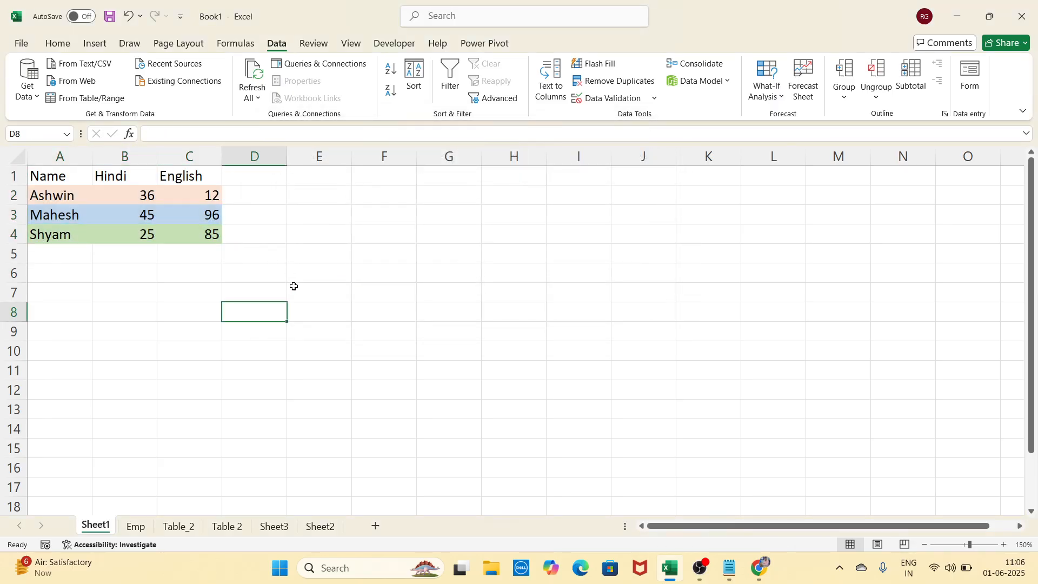
{"action": "left_click", "coordinate": [314, 253]}
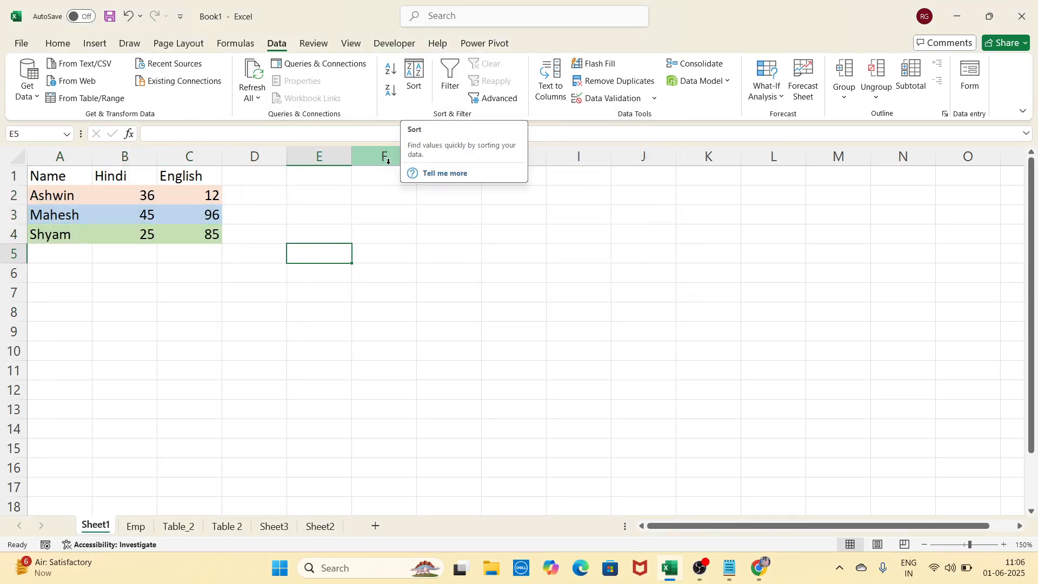
{"action": "left_click", "coordinate": [324, 237]}
{"action": "left_click", "coordinate": [142, 234]}
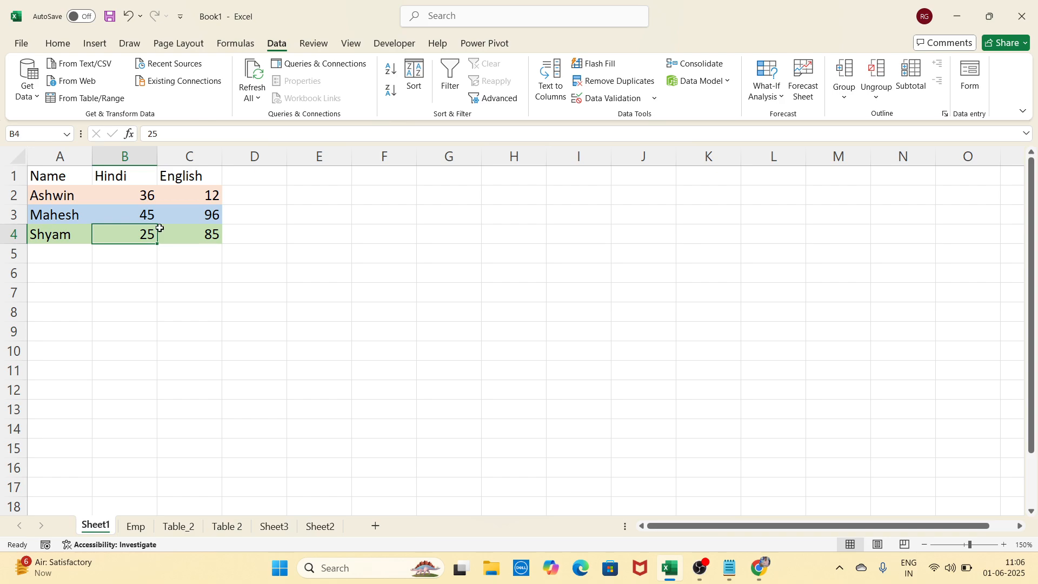
{"action": "left_click", "coordinate": [275, 262]}
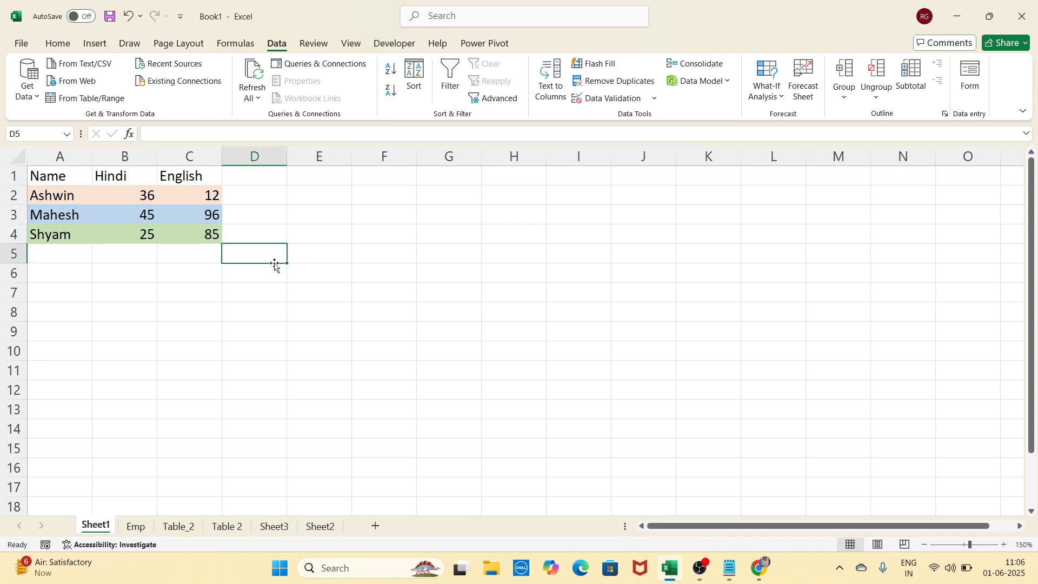
{"action": "left_click", "coordinate": [338, 253]}
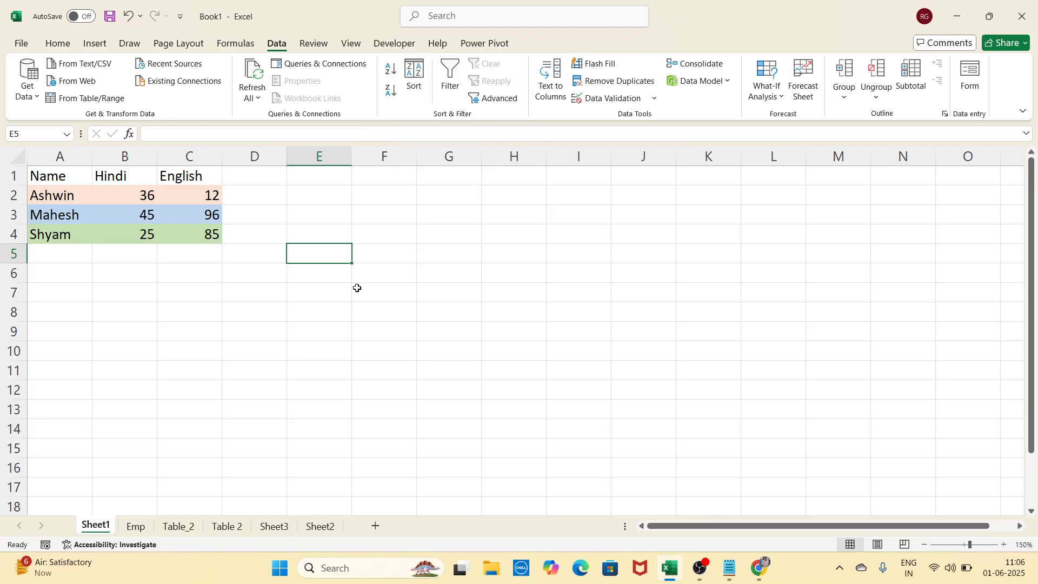
Add filter arrows to A1:C4 and filter the Name column to hide Ashwin's row
{"action": "left_click_drag", "start_coordinate": [72, 178], "coordinate": [190, 228]}
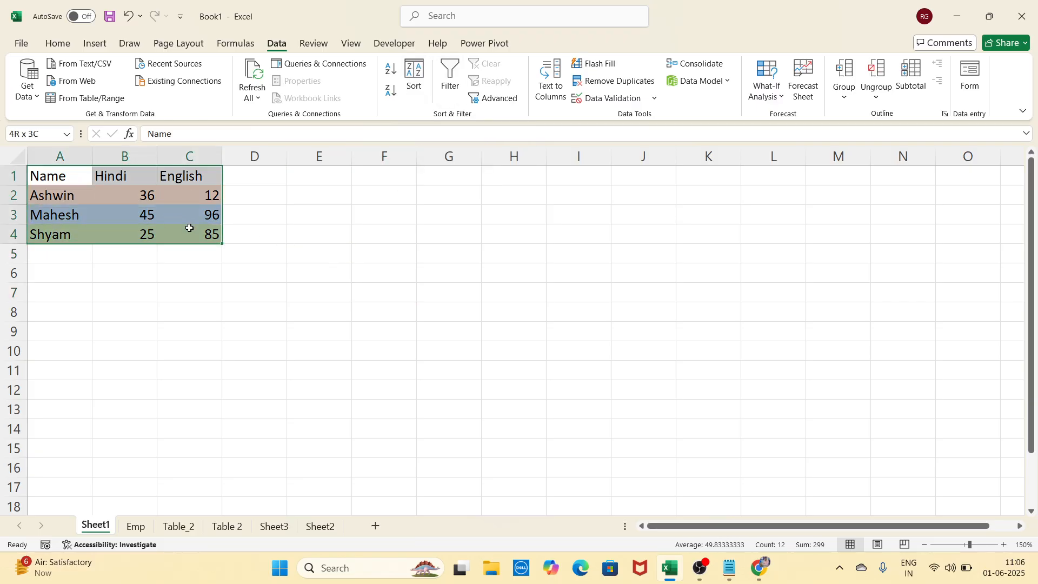
{"action": "left_click", "coordinate": [460, 93]}
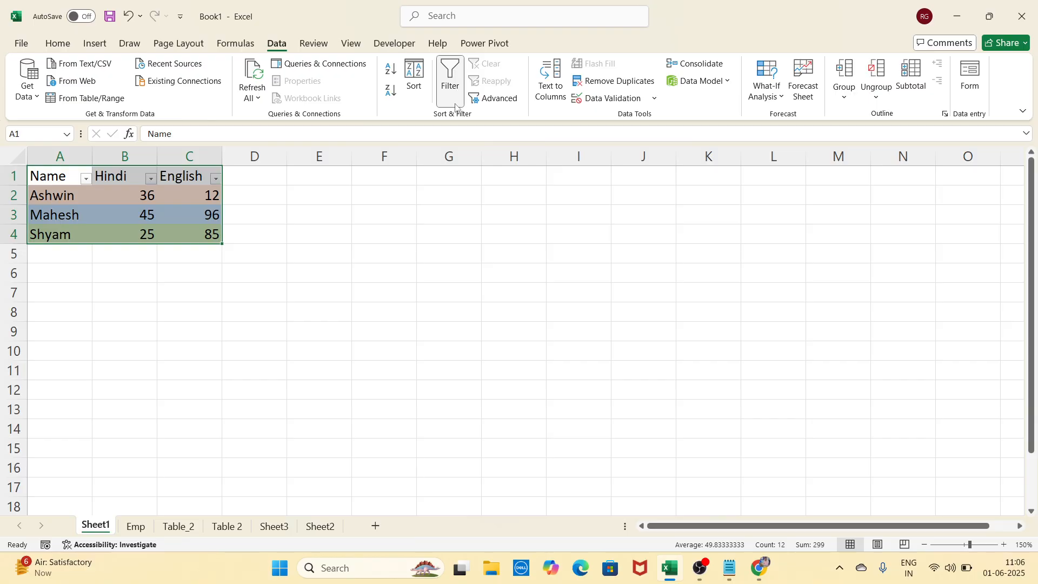
{"action": "left_click", "coordinate": [365, 267]}
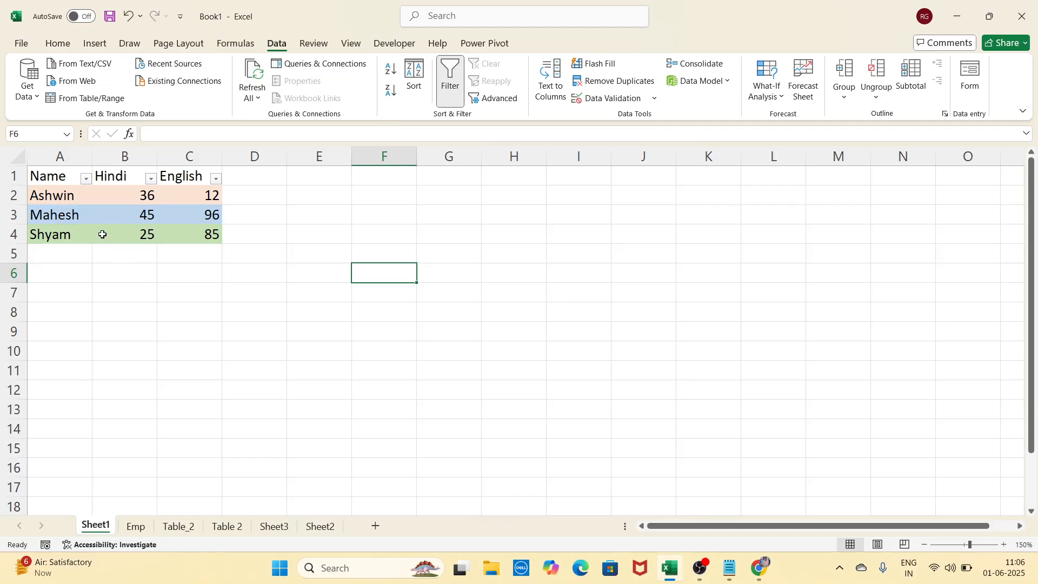
{"action": "left_click", "coordinate": [87, 179]}
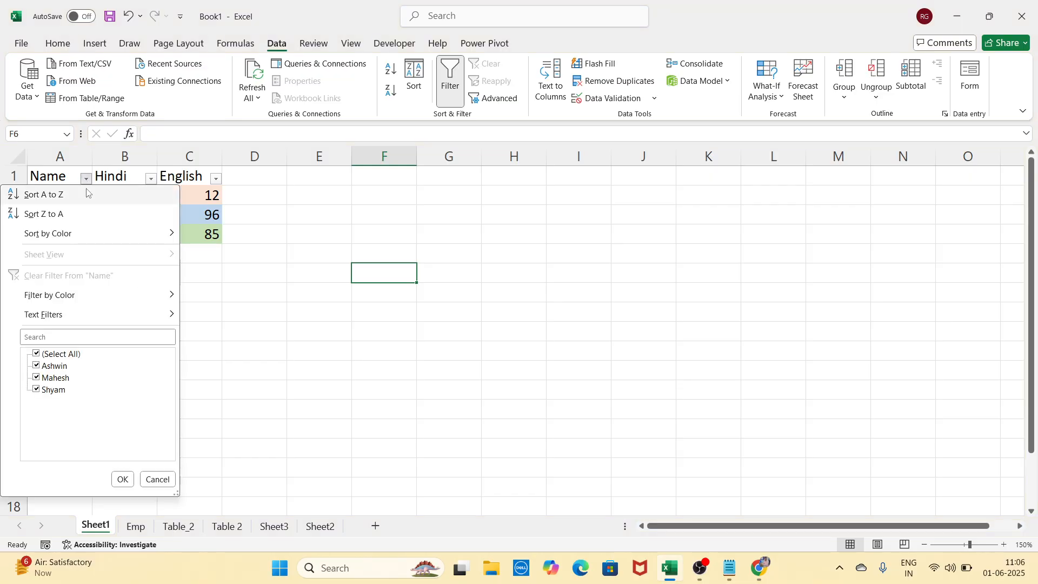
{"action": "left_click", "coordinate": [52, 371]}
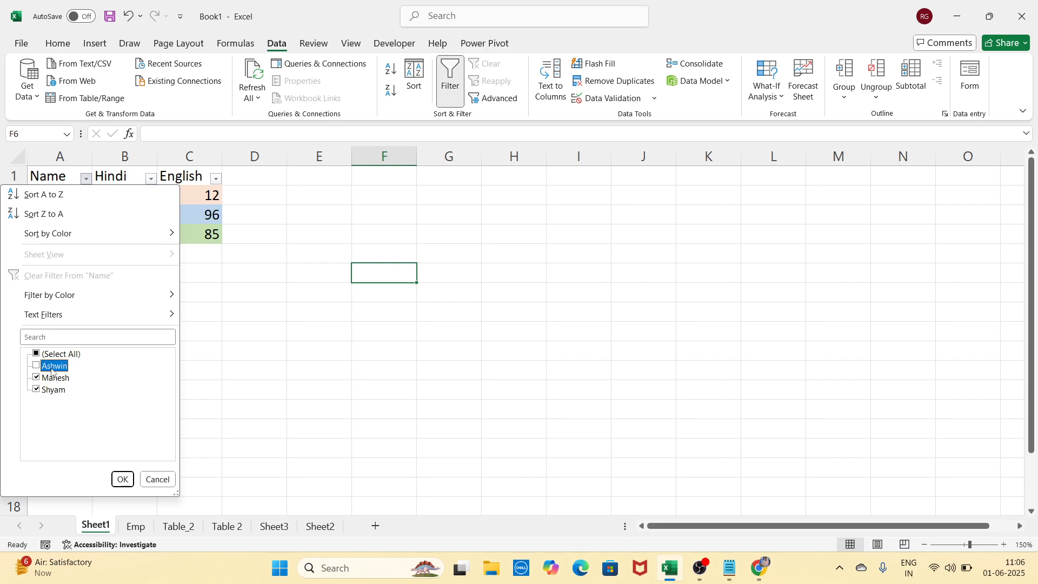
{"action": "left_click", "coordinate": [122, 480]}
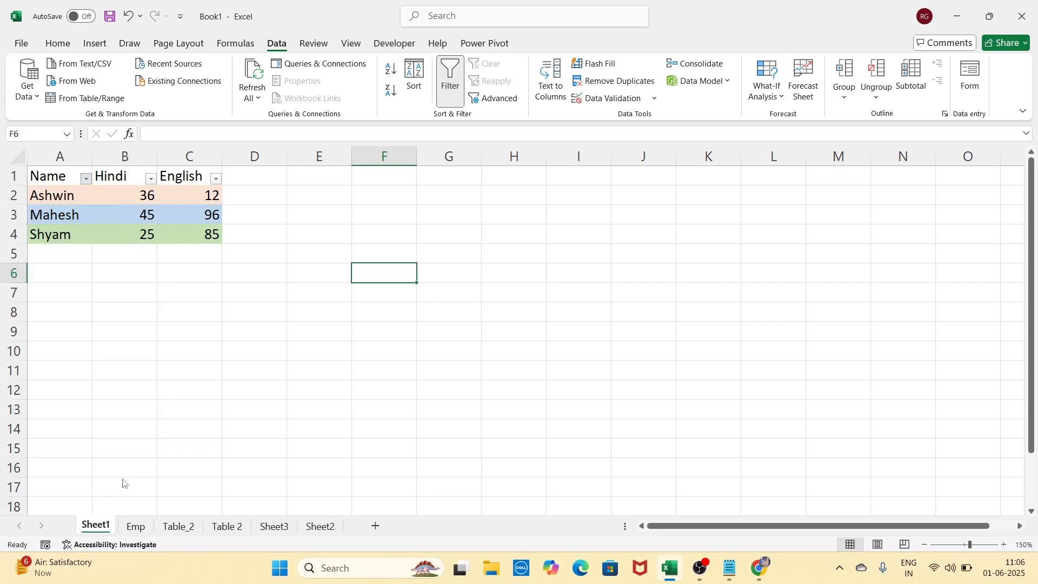
{"action": "left_click", "coordinate": [180, 391]}
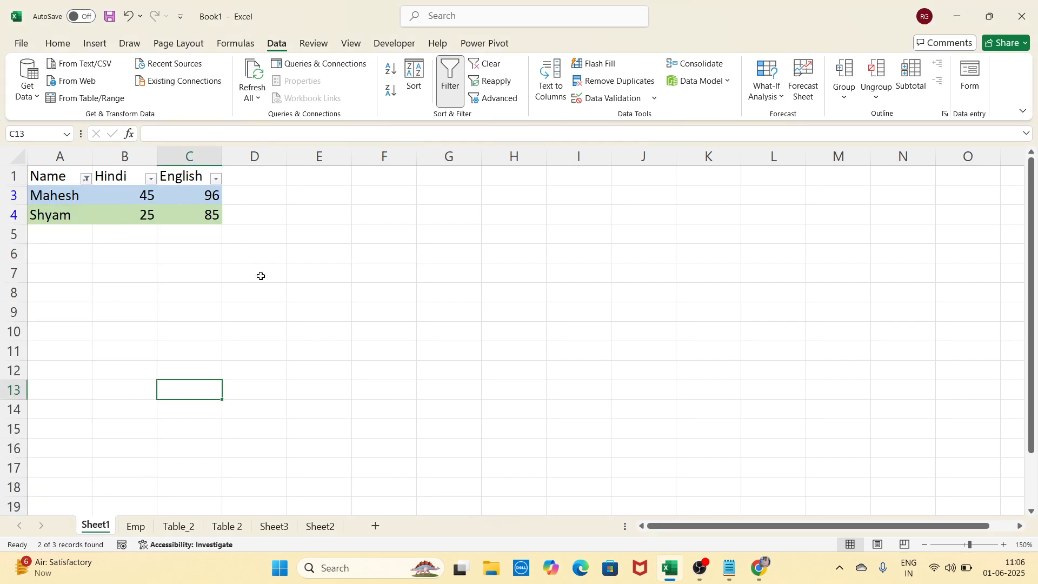
Reselect (Select All) in the Name filter, then remove filtering from the table
{"action": "left_click", "coordinate": [87, 180]}
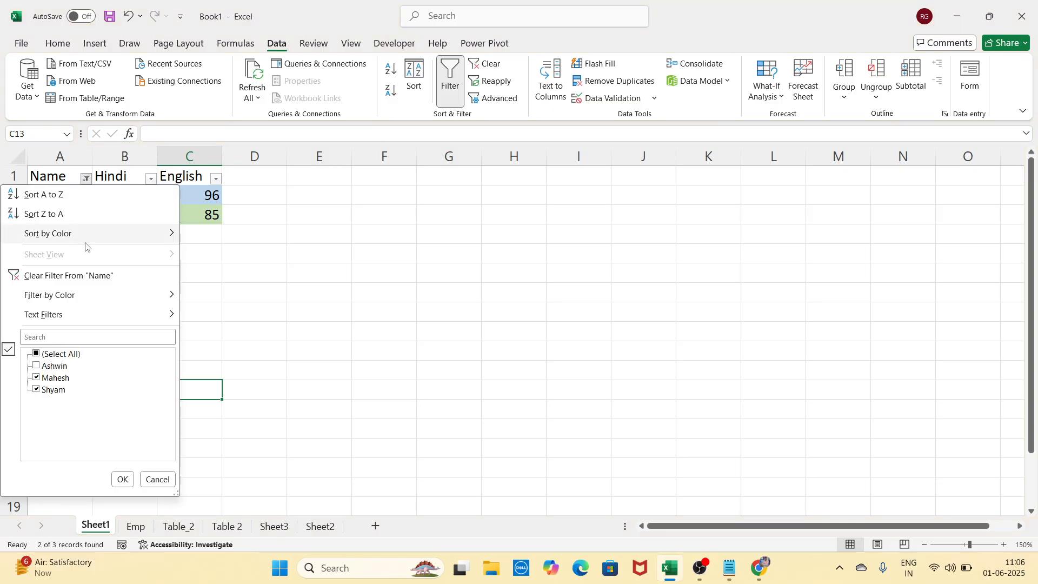
{"action": "left_click", "coordinate": [72, 354]}
{"action": "left_click", "coordinate": [122, 478]}
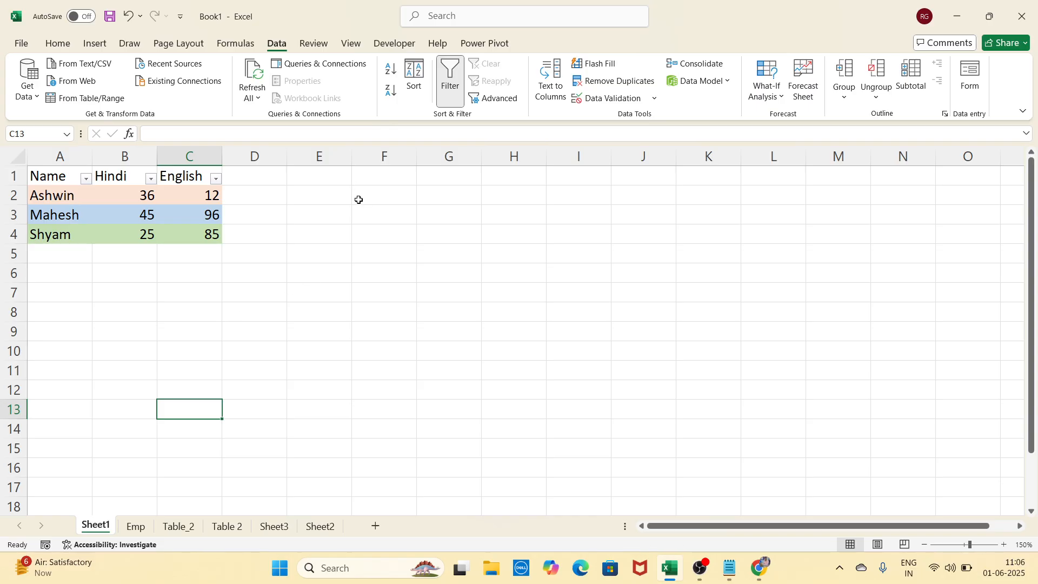
{"action": "left_click_drag", "start_coordinate": [60, 177], "coordinate": [185, 235]}
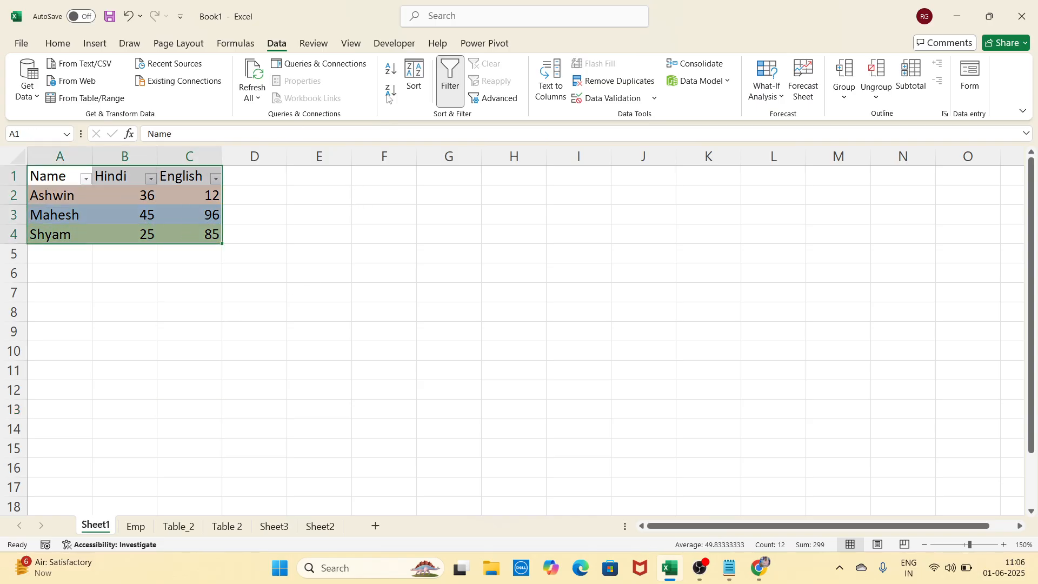
{"action": "left_click", "coordinate": [450, 81]}
{"action": "left_click", "coordinate": [305, 275]}
Select the score table and step through the Name heading and names in column A
{"action": "left_click", "coordinate": [308, 216]}
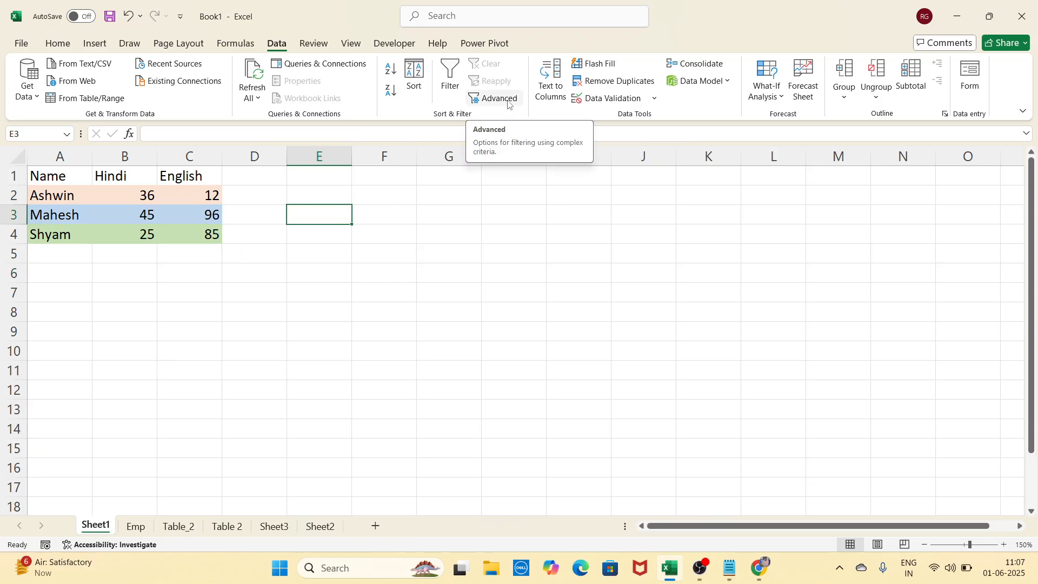
{"action": "left_click", "coordinate": [366, 216]}
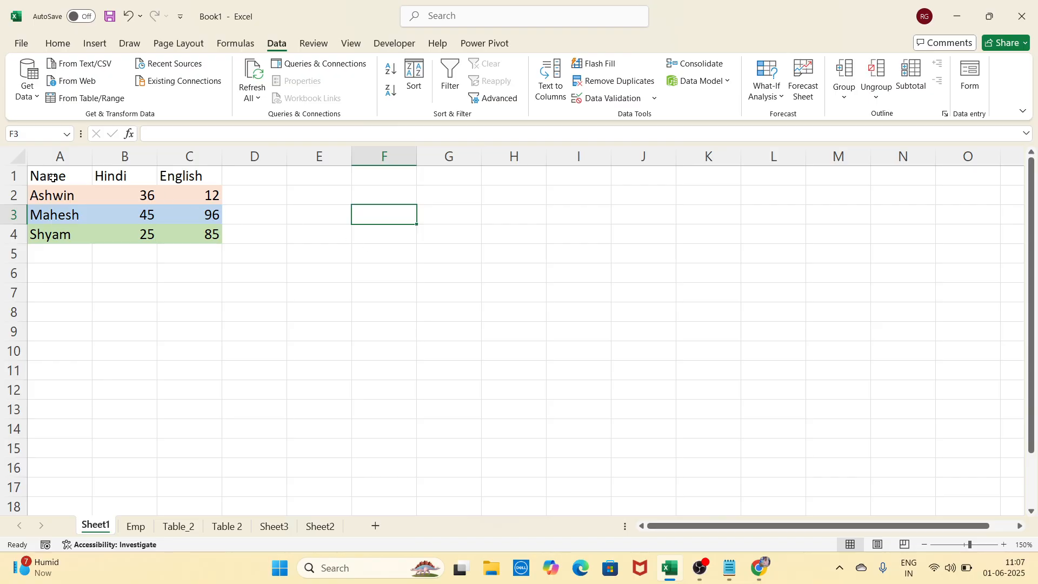
{"action": "left_click_drag", "start_coordinate": [52, 178], "coordinate": [209, 232]}
{"action": "double_click", "coordinate": [69, 177]}
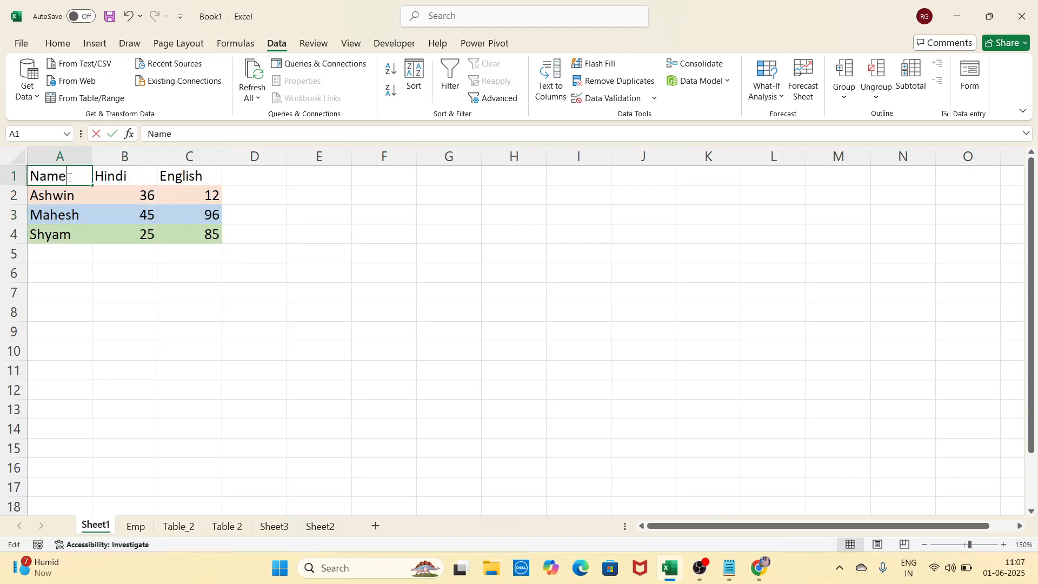
{"action": "left_click", "coordinate": [81, 195]}
{"action": "left_click", "coordinate": [79, 215]}
{"action": "left_click", "coordinate": [79, 240]}
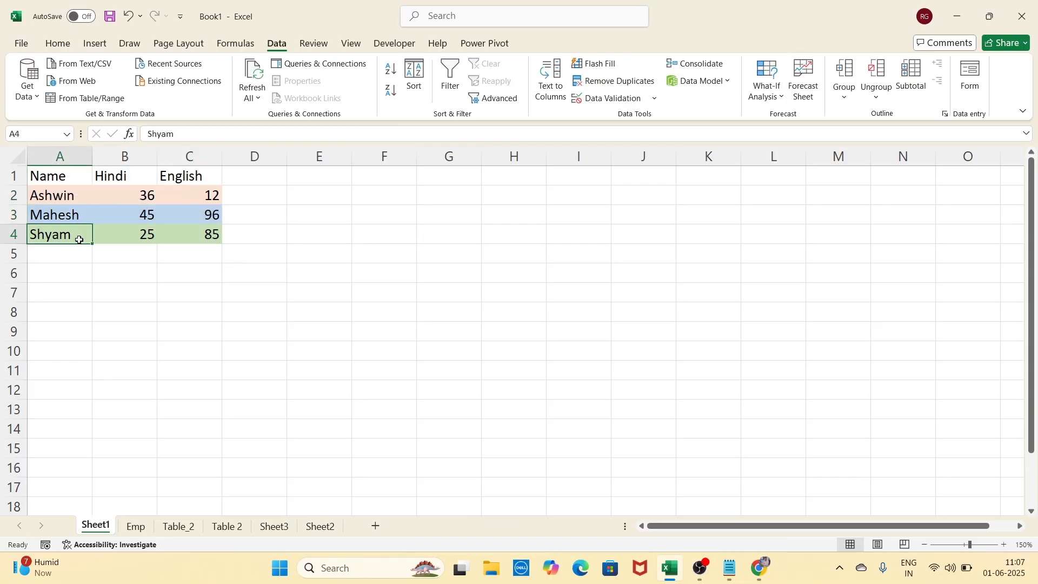
Enter the heading Name in E3 and the criterion M in E4
{"action": "left_click", "coordinate": [334, 222]}
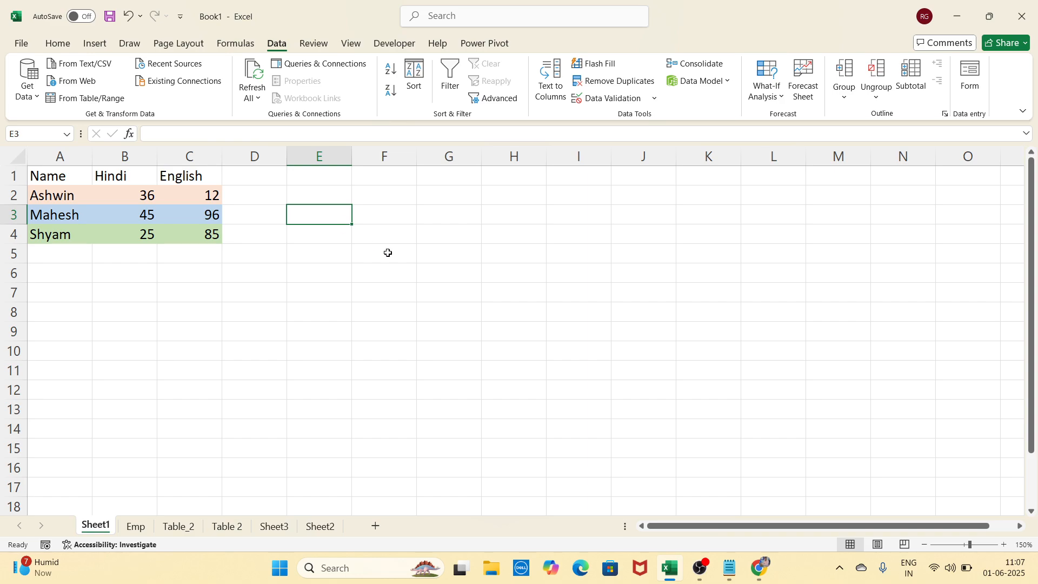
{"action": "type", "text": "Name"}
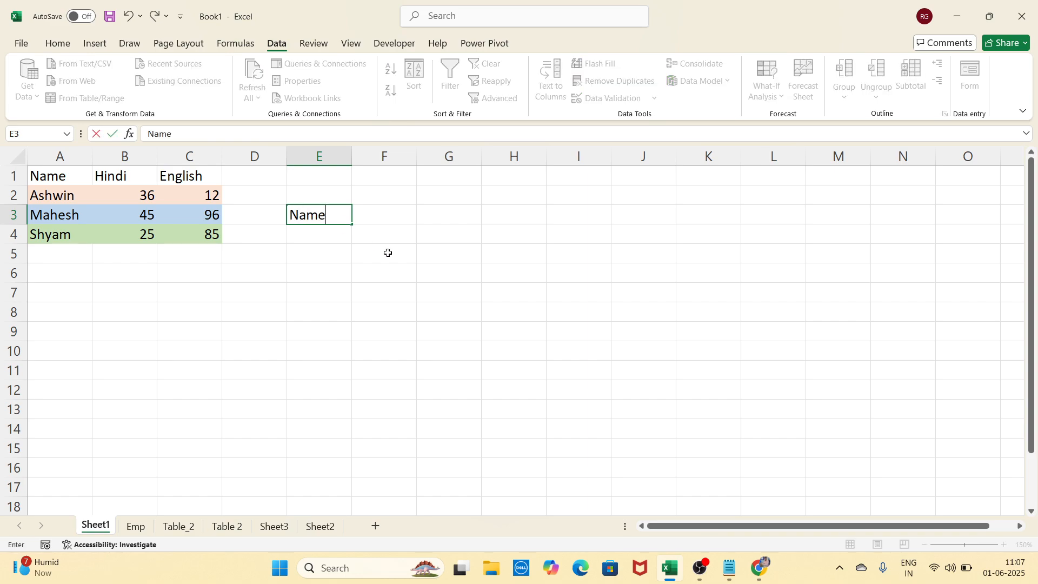
{"action": "key", "text": "Return"}
{"action": "type", "text": "M"}
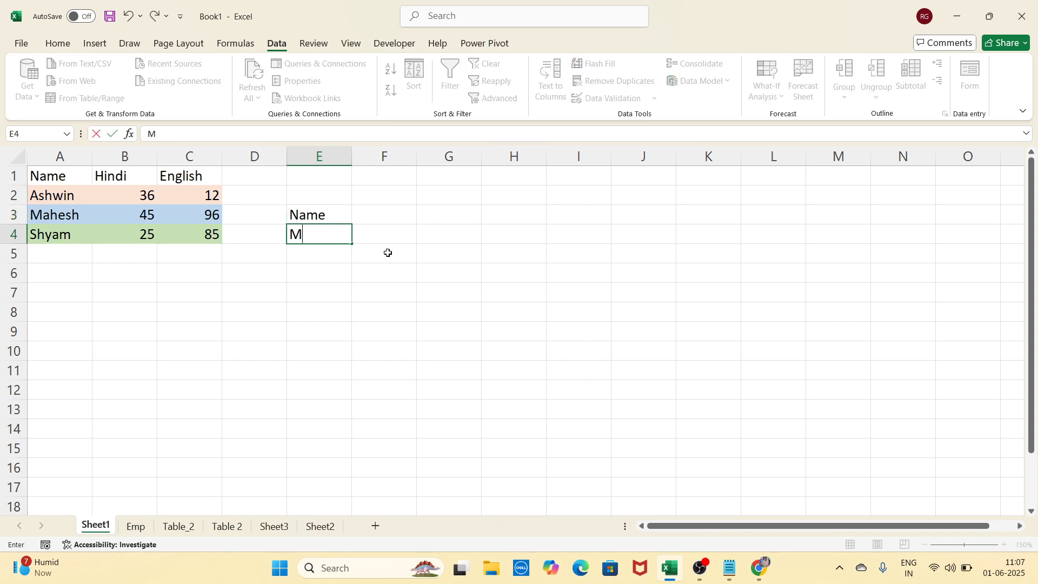
{"action": "left_click", "coordinate": [394, 306]}
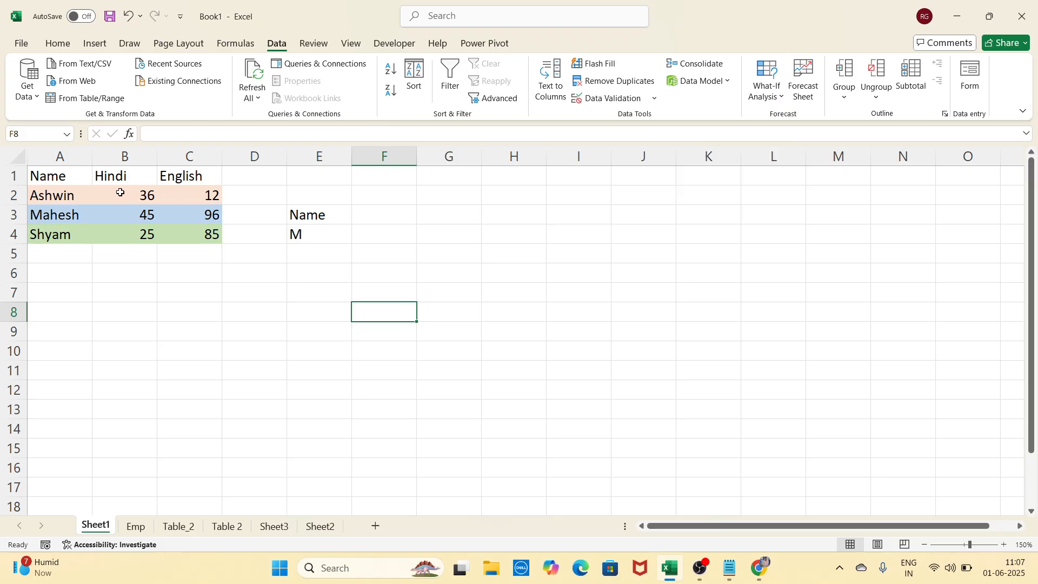
{"action": "left_click_drag", "start_coordinate": [63, 179], "coordinate": [210, 238]}
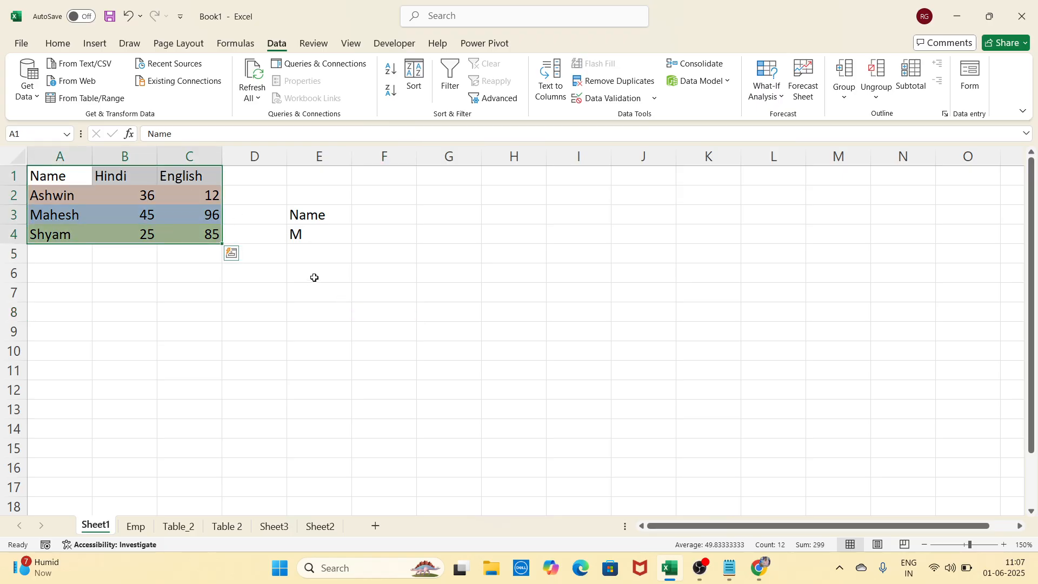
{"action": "left_click", "coordinate": [331, 236]}
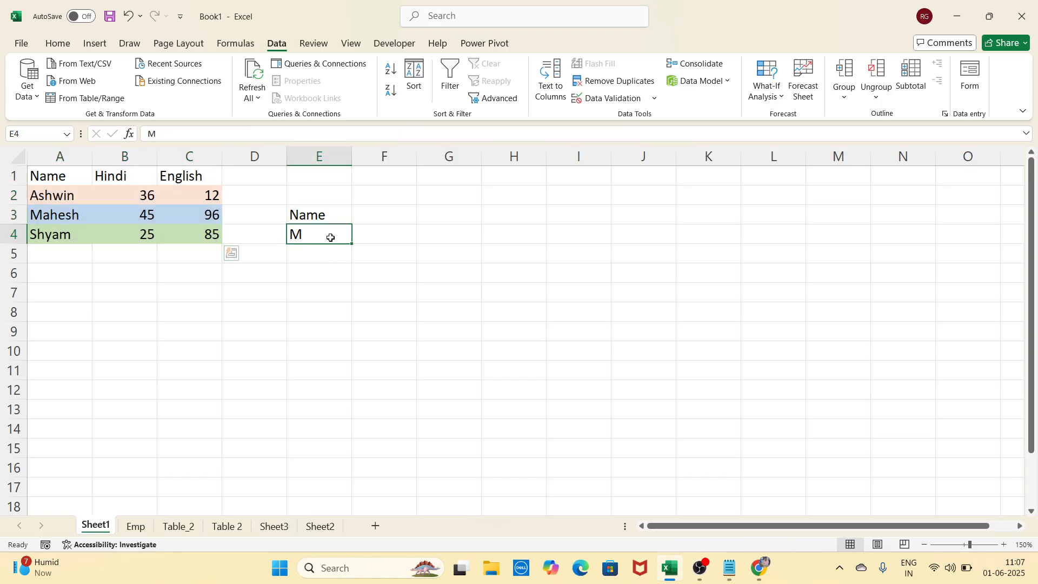
{"action": "left_click", "coordinate": [321, 268]}
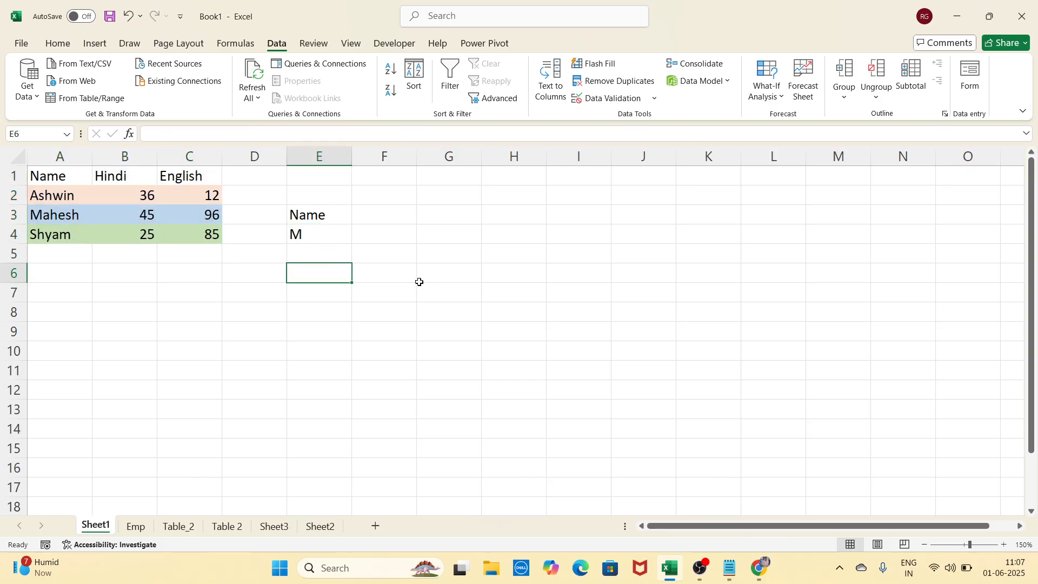
Advanced-filter A1:C4 in place using criteria range E3:E4, leaving only Mahesh
{"action": "left_click", "coordinate": [494, 99]}
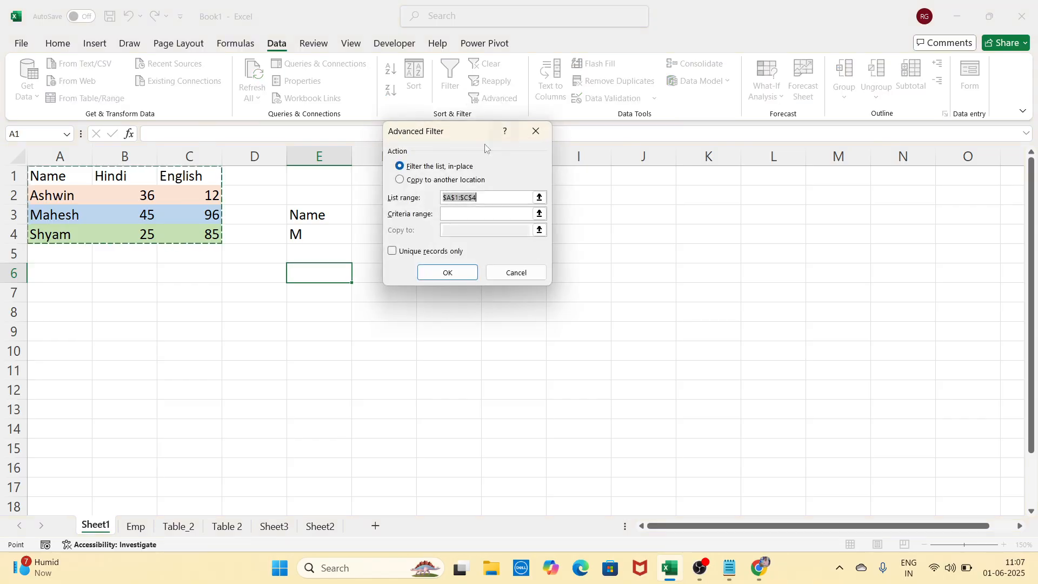
{"action": "left_click_drag", "start_coordinate": [421, 135], "coordinate": [443, 130]}
{"action": "left_click", "coordinate": [504, 191]}
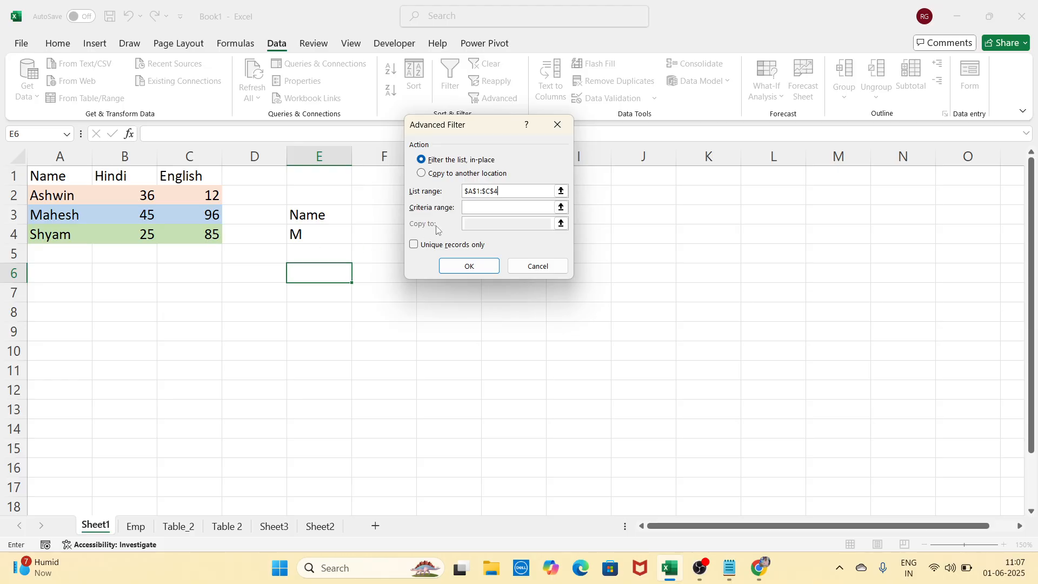
{"action": "left_click", "coordinate": [483, 208]}
{"action": "left_click_drag", "start_coordinate": [328, 216], "coordinate": [330, 233]}
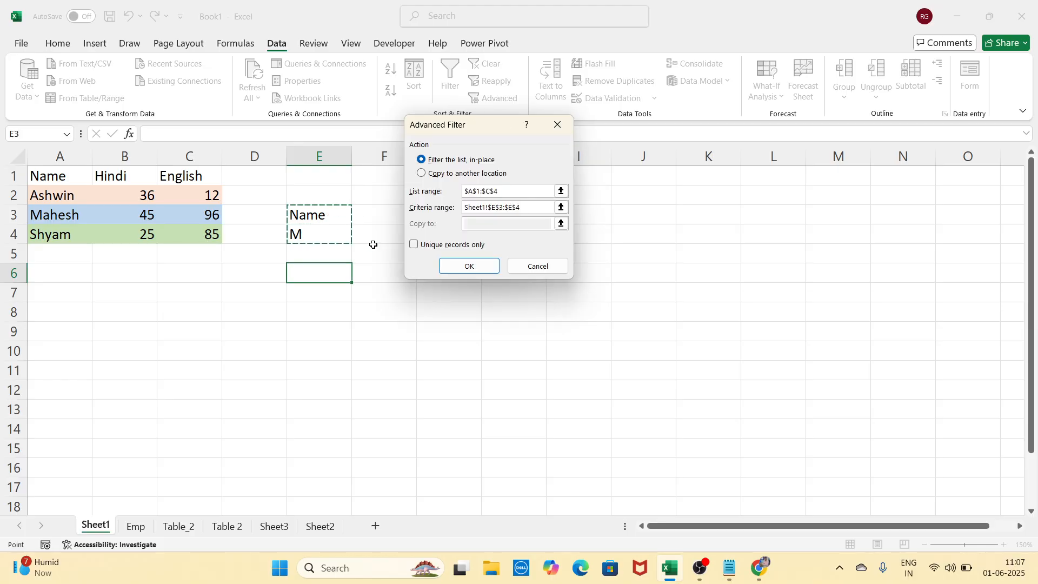
{"action": "left_click", "coordinate": [456, 269]}
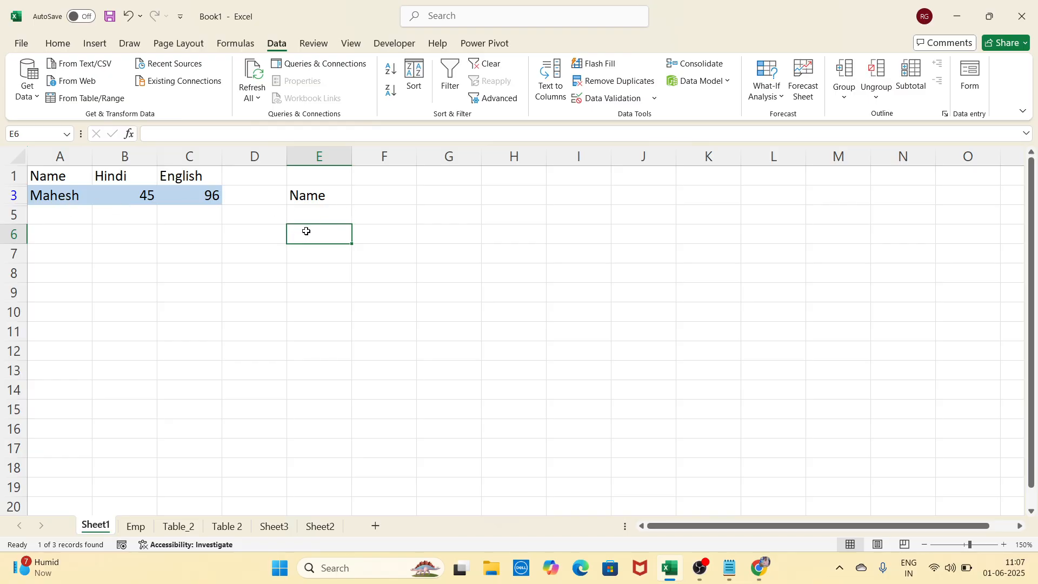
Clear the filter so all rows show, then reopen Advanced Filter
{"action": "key", "text": "alt+a"}
{"action": "key", "text": "c"}
{"action": "left_click", "coordinate": [438, 269]}
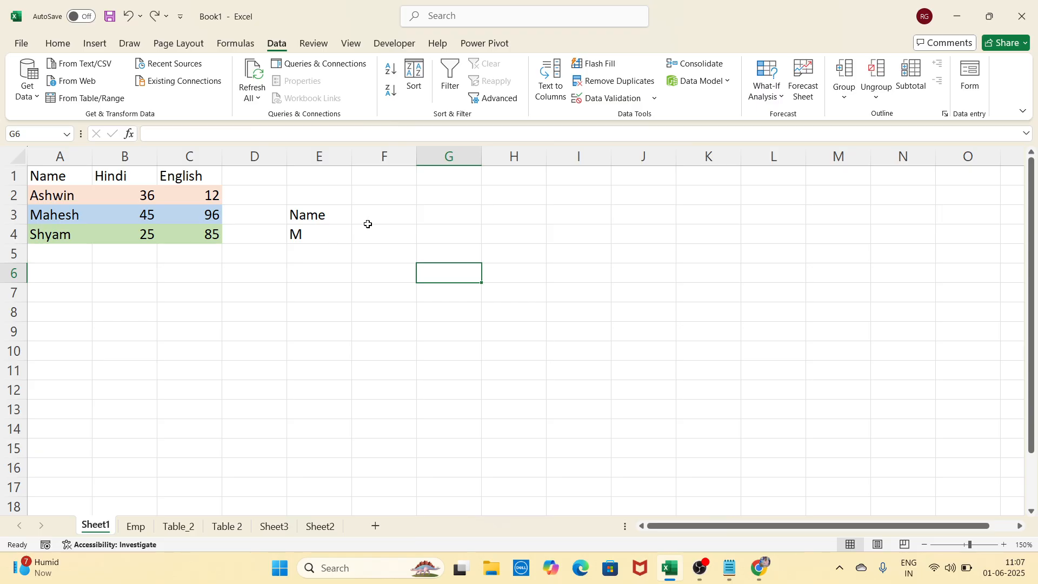
{"action": "left_click", "coordinate": [471, 236]}
{"action": "left_click", "coordinate": [496, 99]}
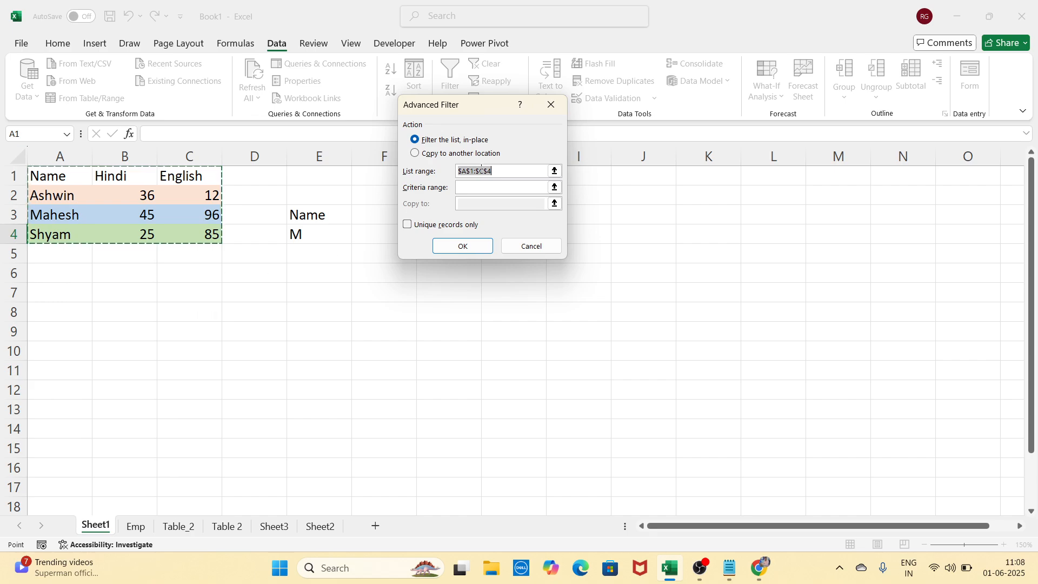
Advanced-filter with criteria E3:E4, copying matches to A6 so Mahesh 45 96 lands below
{"action": "left_click", "coordinate": [476, 187]}
{"action": "left_click_drag", "start_coordinate": [341, 214], "coordinate": [341, 233]}
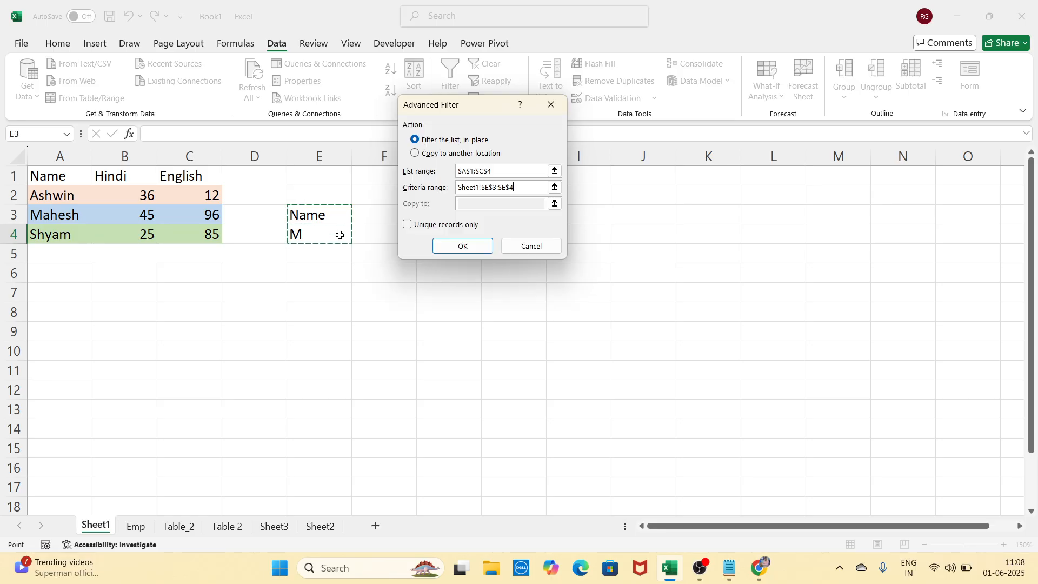
{"action": "left_click", "coordinate": [447, 155]}
{"action": "left_click", "coordinate": [460, 204]}
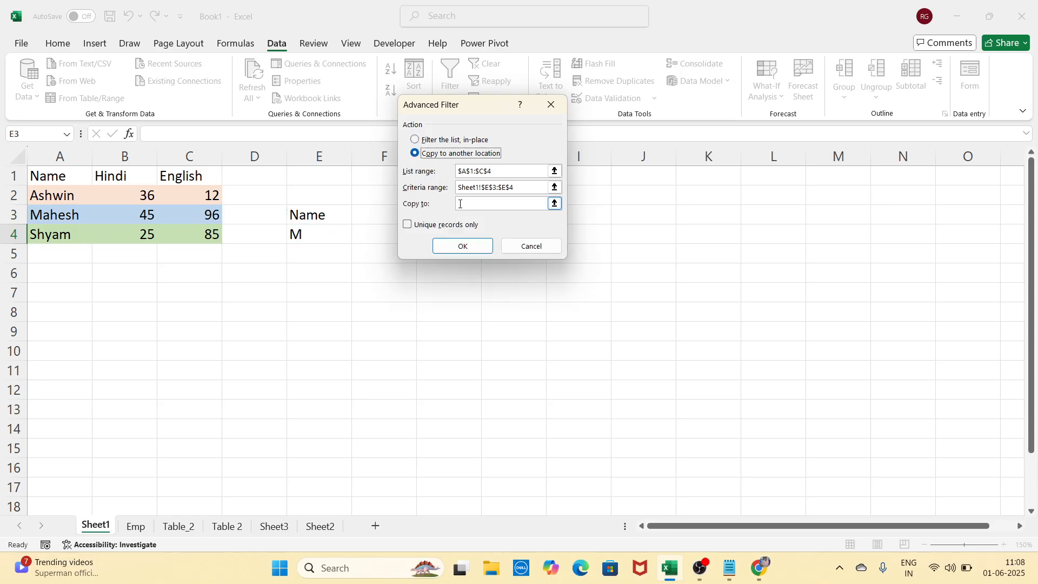
{"action": "left_click", "coordinate": [463, 203]}
{"action": "left_click", "coordinate": [74, 277]}
{"action": "left_click", "coordinate": [463, 246]}
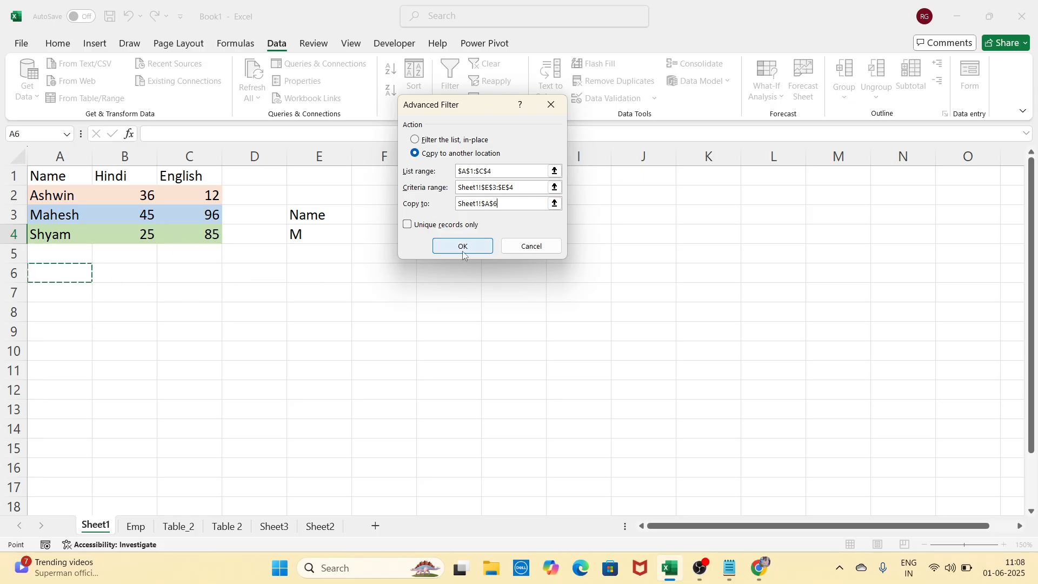
{"action": "left_click", "coordinate": [411, 376]}
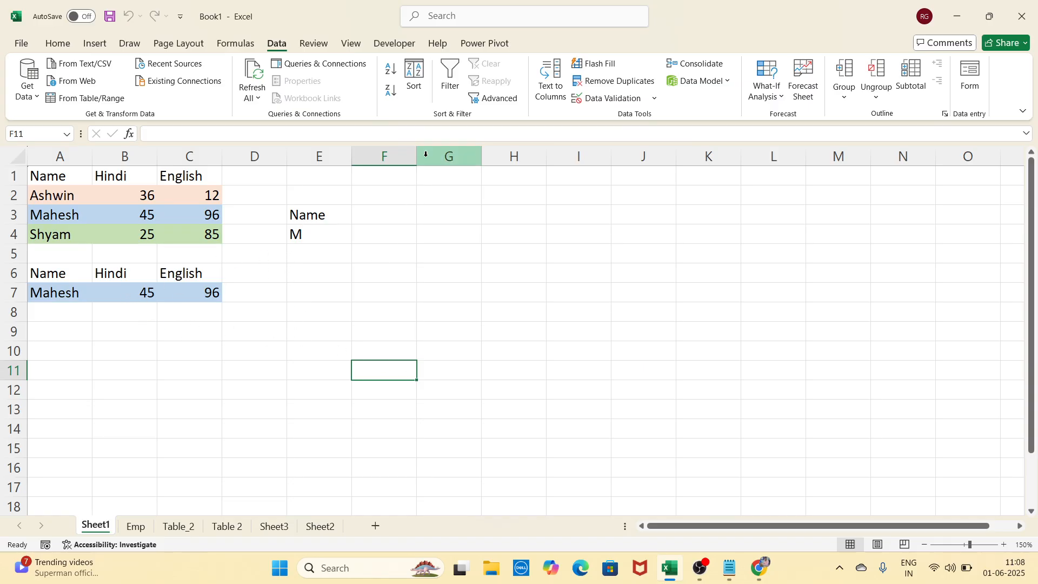
{"action": "left_click", "coordinate": [306, 378]}
{"action": "left_click", "coordinate": [284, 316]}
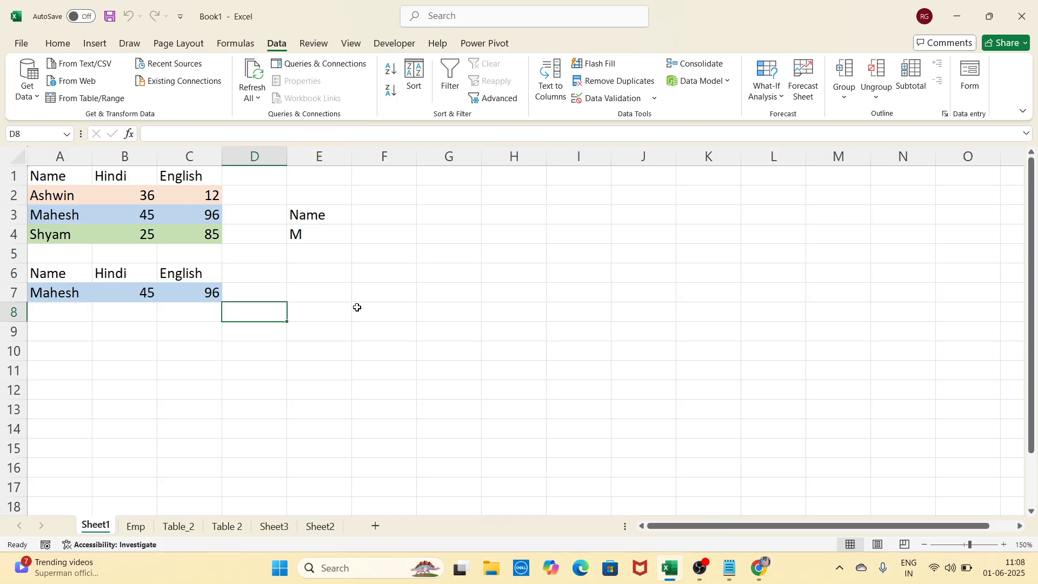
{"action": "left_click", "coordinate": [358, 307]}
{"action": "left_click", "coordinate": [389, 297]}
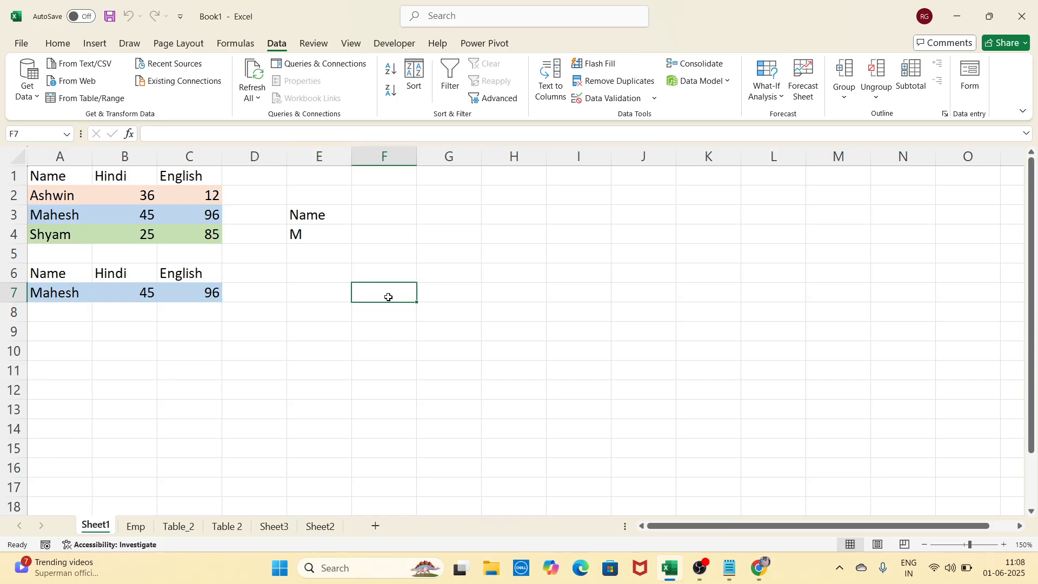
{"action": "left_click", "coordinate": [330, 299]}
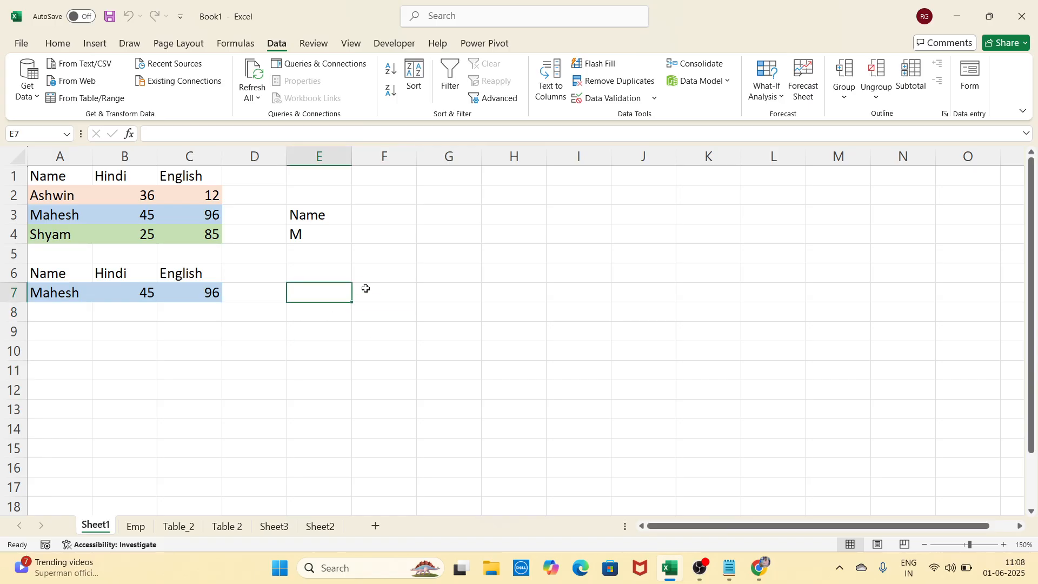
{"action": "left_click", "coordinate": [374, 290]}
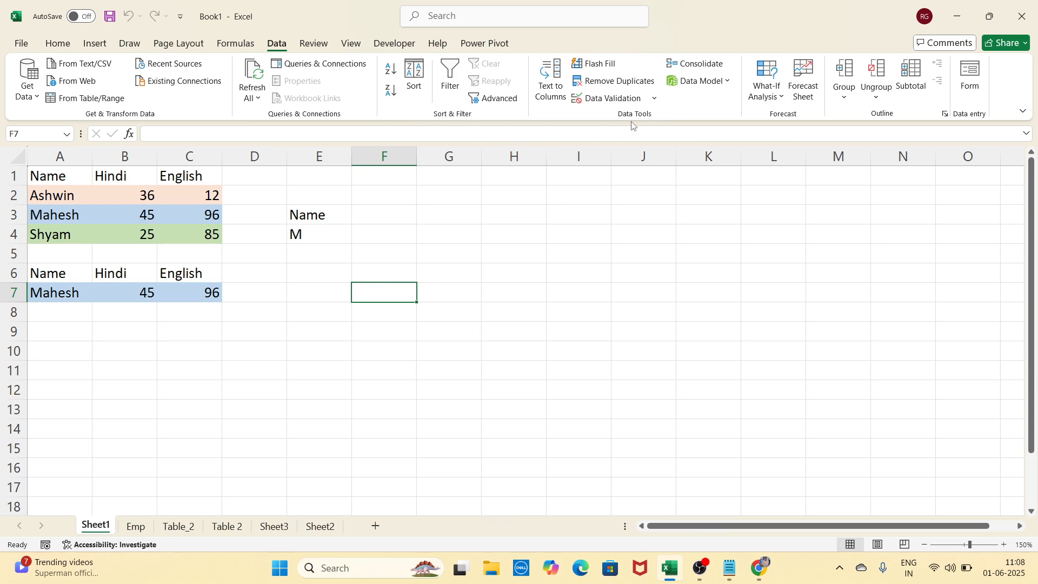
{"action": "left_click", "coordinate": [400, 254]}
{"action": "left_click", "coordinate": [472, 240]}
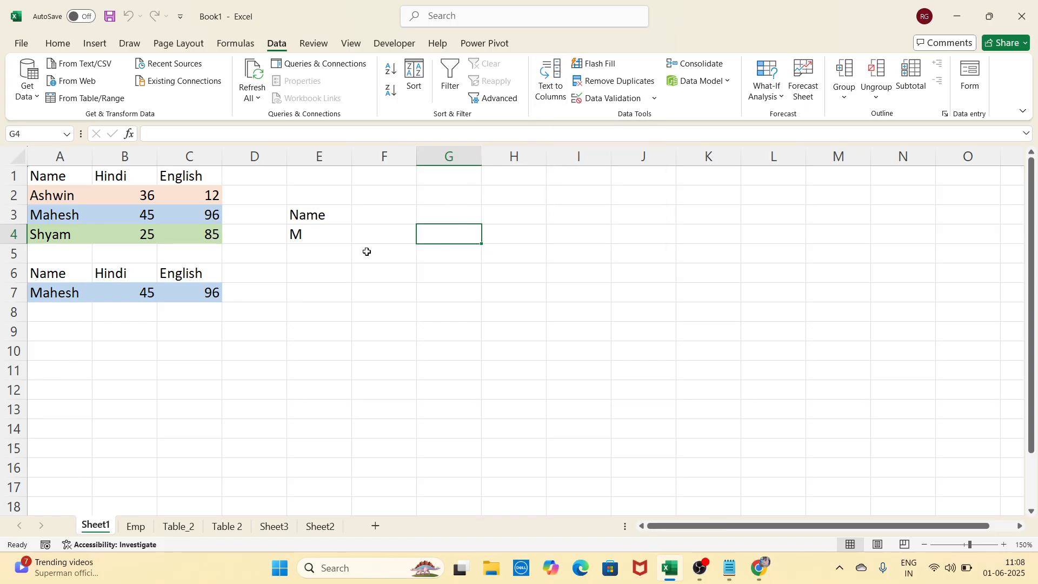
Enter 'Vishesh, Ashwin, Mahesh, Raju' in G4, fixing the typo and trailing comma
{"action": "type", "text": "Vishesdh"}
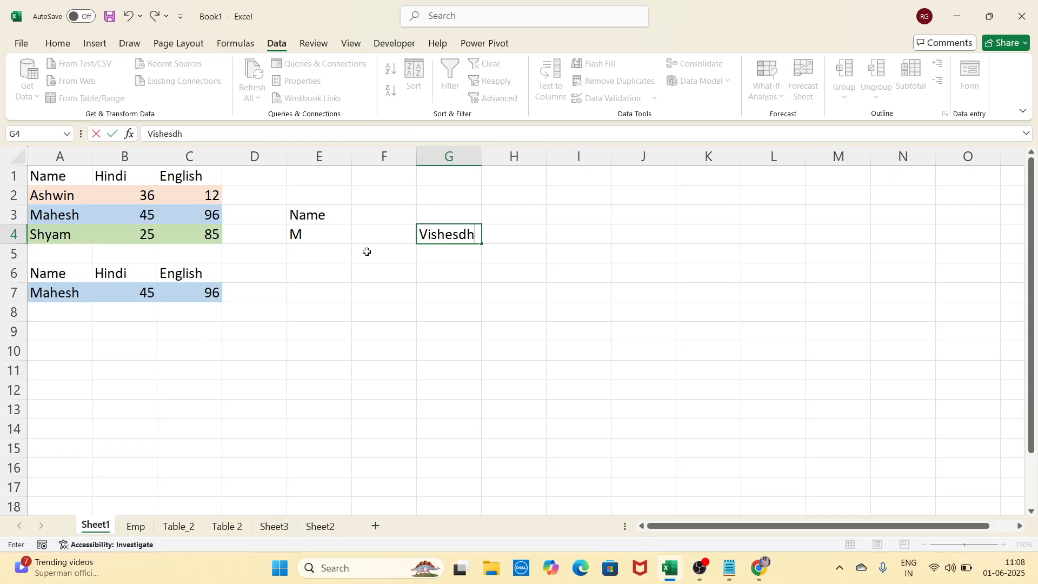
{"action": "key", "text": "BackSpace"}
{"action": "type", "text": "hwin, Ashwin,"}
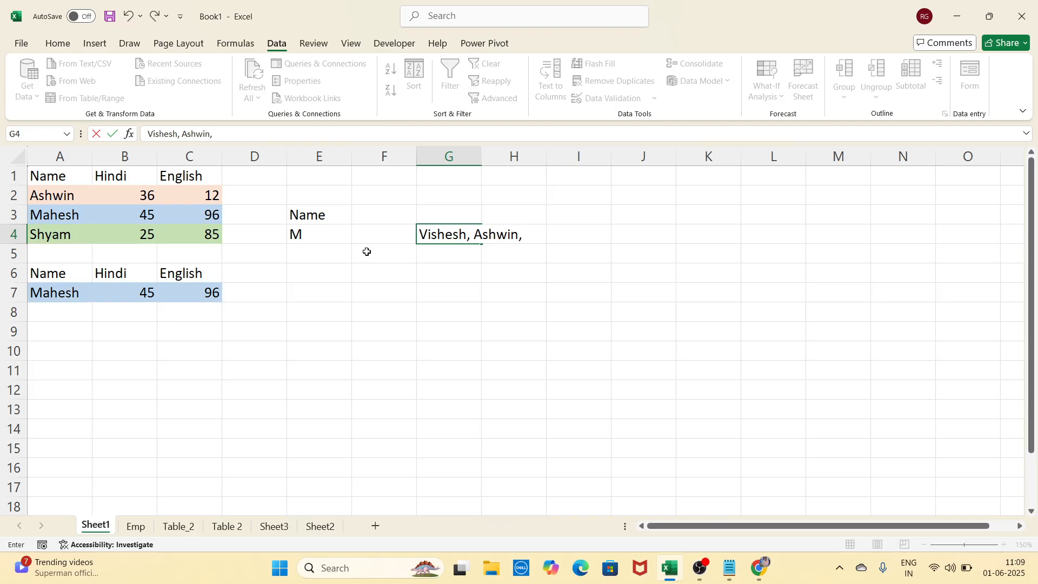
{"action": "type", "text": " Mahesh, R"}
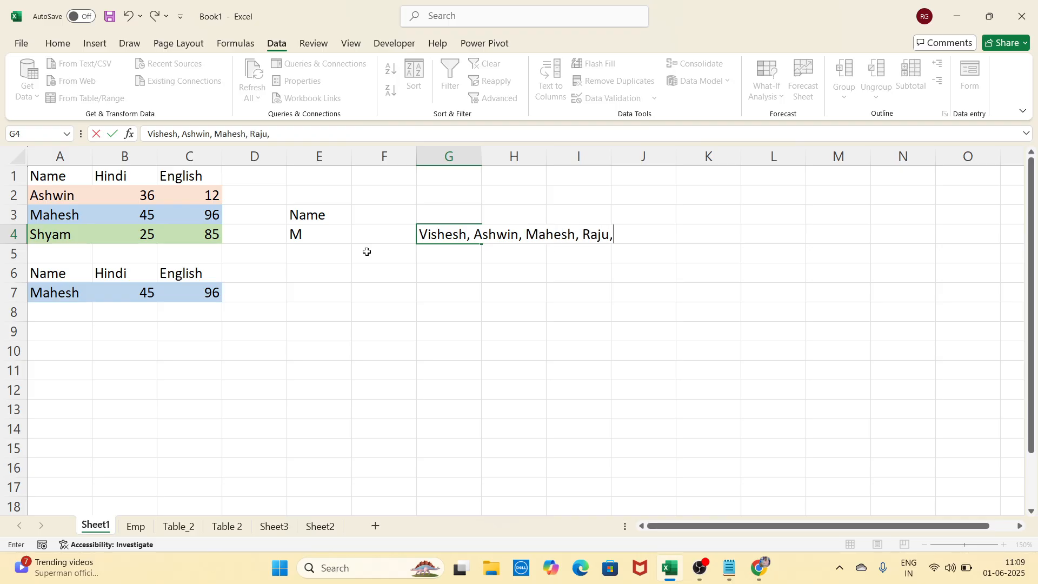
{"action": "type", "text": "aju,"}
{"action": "key", "text": "BackSpace"}
{"action": "left_click", "coordinate": [514, 309]}
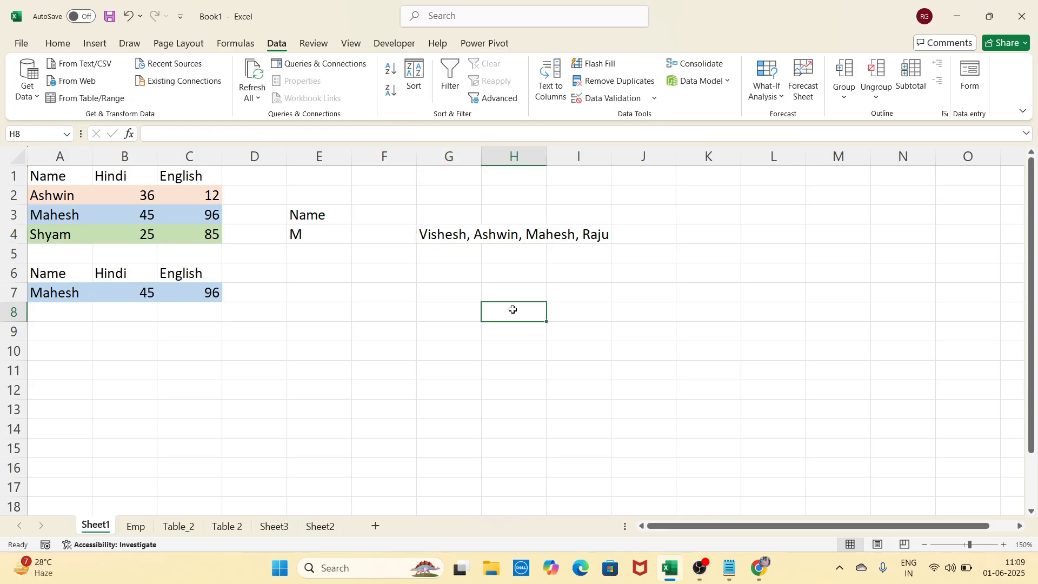
Check that G4 holds the whole list while H4, I4 and J4 stay empty
{"action": "left_click", "coordinate": [454, 240]}
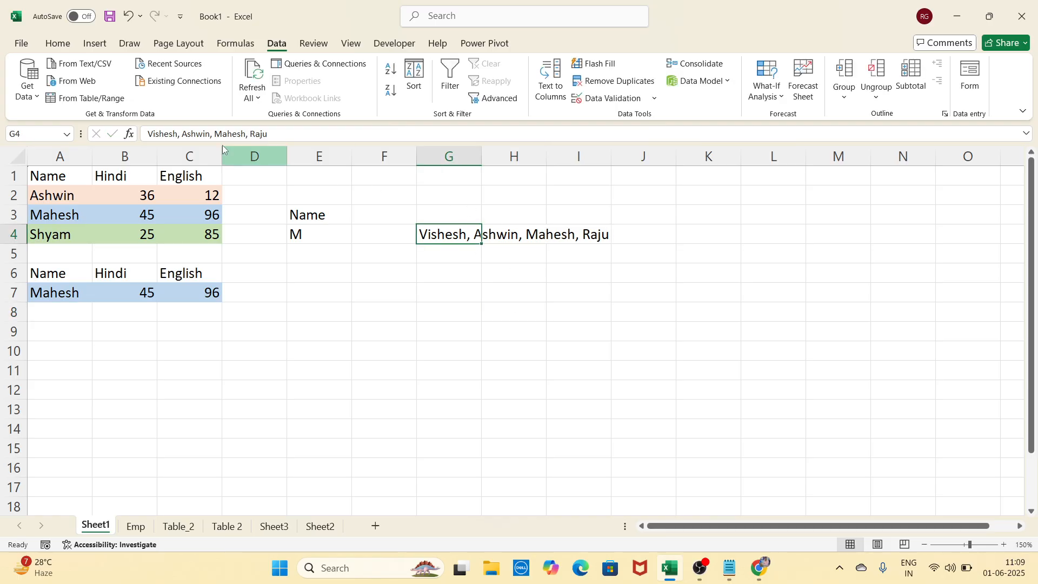
{"action": "left_click", "coordinate": [504, 350]}
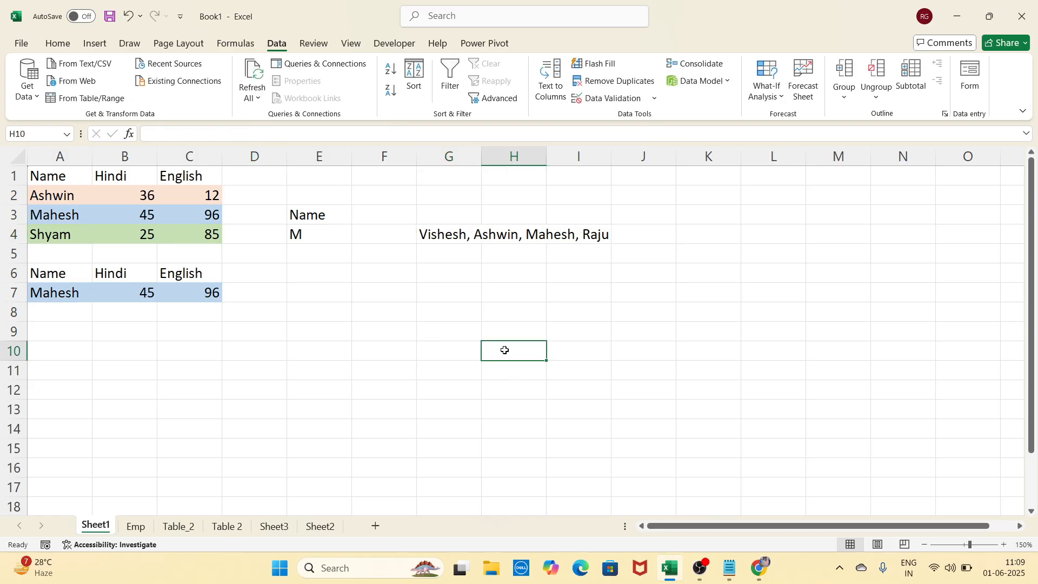
{"action": "left_click", "coordinate": [460, 238]}
{"action": "left_click", "coordinate": [502, 234]}
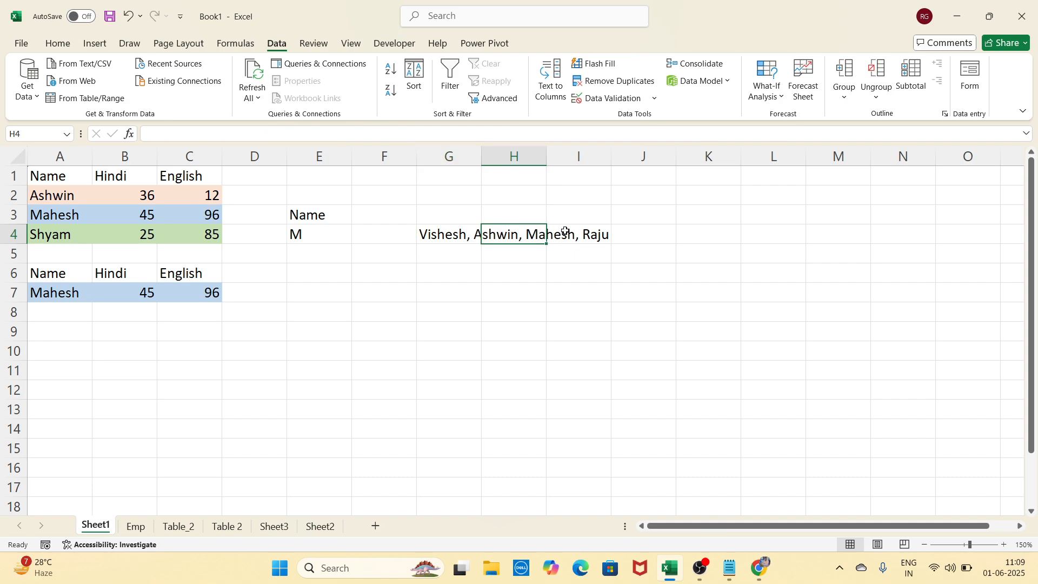
{"action": "left_click", "coordinate": [587, 234]}
{"action": "left_click", "coordinate": [636, 236]}
Select the name list in G4 and start Text to Columns
{"action": "left_click", "coordinate": [486, 272]}
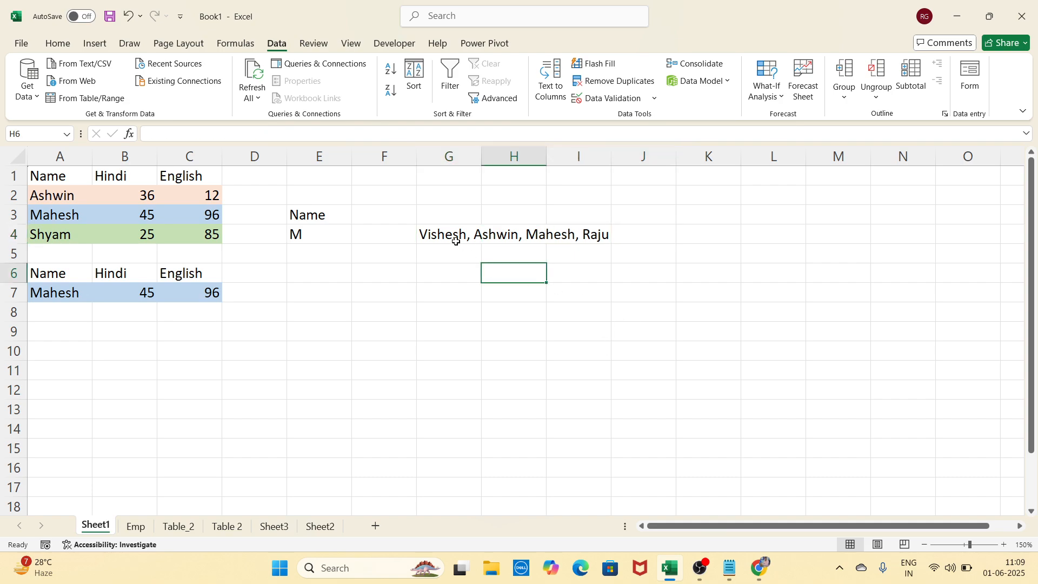
{"action": "left_click", "coordinate": [455, 238]}
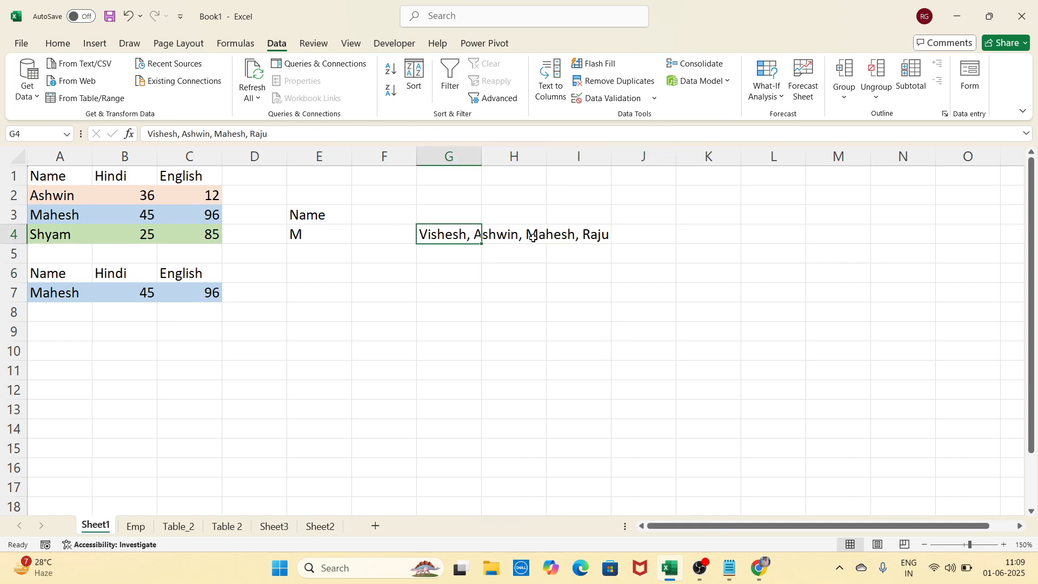
{"action": "left_click", "coordinate": [514, 317]}
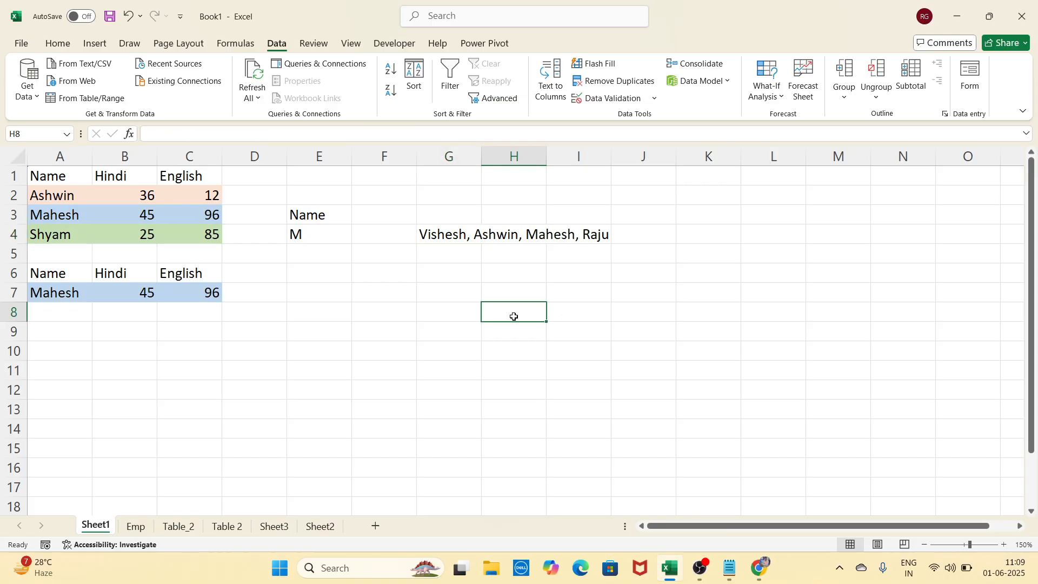
{"action": "left_click", "coordinate": [455, 238]}
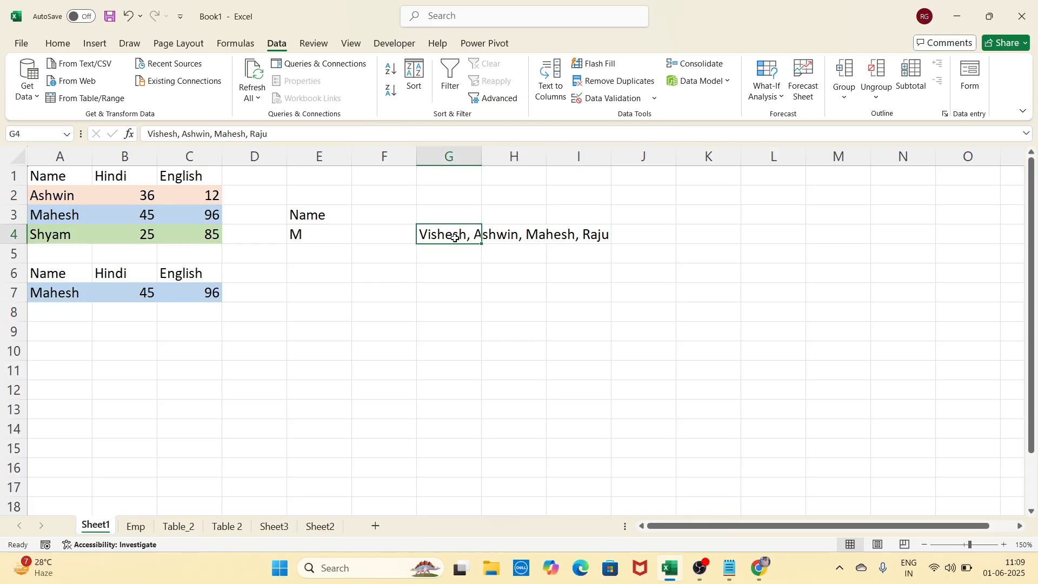
{"action": "left_click", "coordinate": [555, 92]}
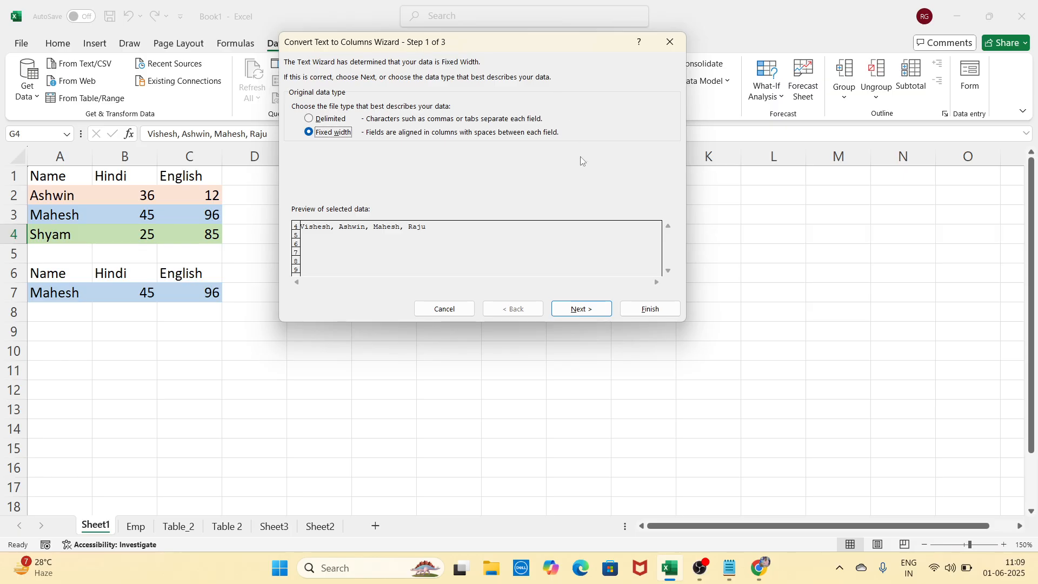
Complete the Text to Columns wizard with Fixed width and default settings
{"action": "left_click", "coordinate": [583, 309]}
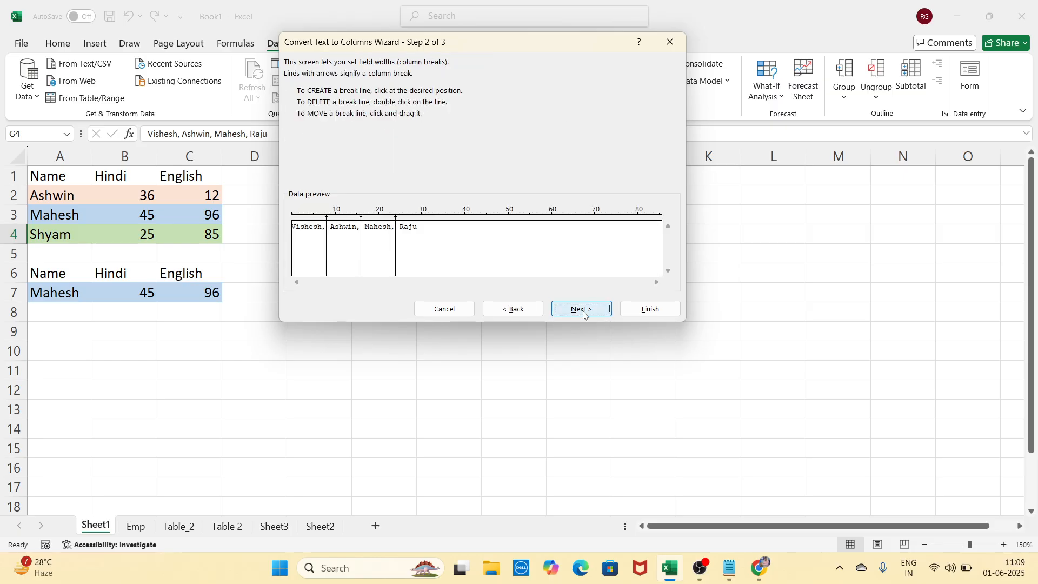
{"action": "left_click", "coordinate": [582, 309]}
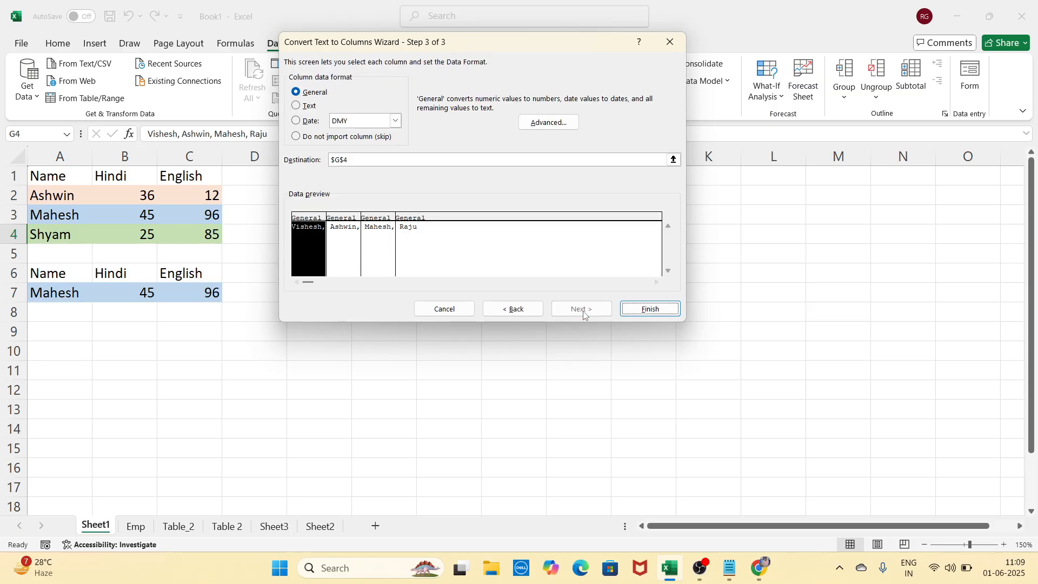
{"action": "left_click", "coordinate": [650, 311]}
{"action": "left_click", "coordinate": [605, 403]}
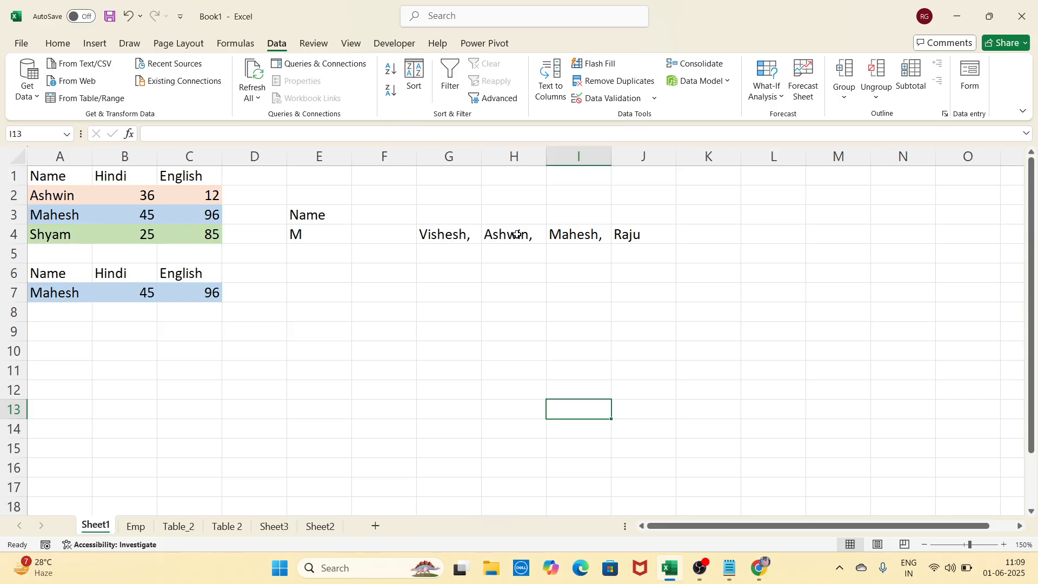
Verify G4:J4 now hold Vishesh, Ashwin, Mahesh and Raju separately
{"action": "left_click", "coordinate": [465, 238]}
{"action": "left_click", "coordinate": [511, 237]}
{"action": "left_click", "coordinate": [576, 236]}
{"action": "left_click", "coordinate": [636, 240]}
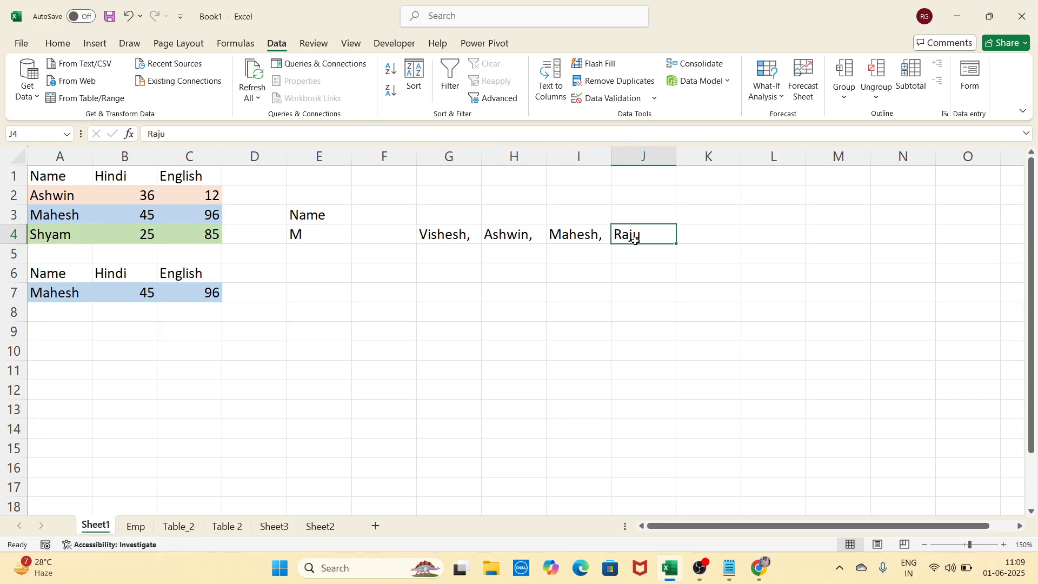
{"action": "left_click", "coordinate": [469, 237]}
{"action": "left_click", "coordinate": [511, 237]}
{"action": "left_click", "coordinate": [577, 235]}
{"action": "left_click", "coordinate": [630, 242]}
Select cell G8 to begin a new code list
{"action": "left_click", "coordinate": [476, 305]}
{"action": "left_click", "coordinate": [572, 317]}
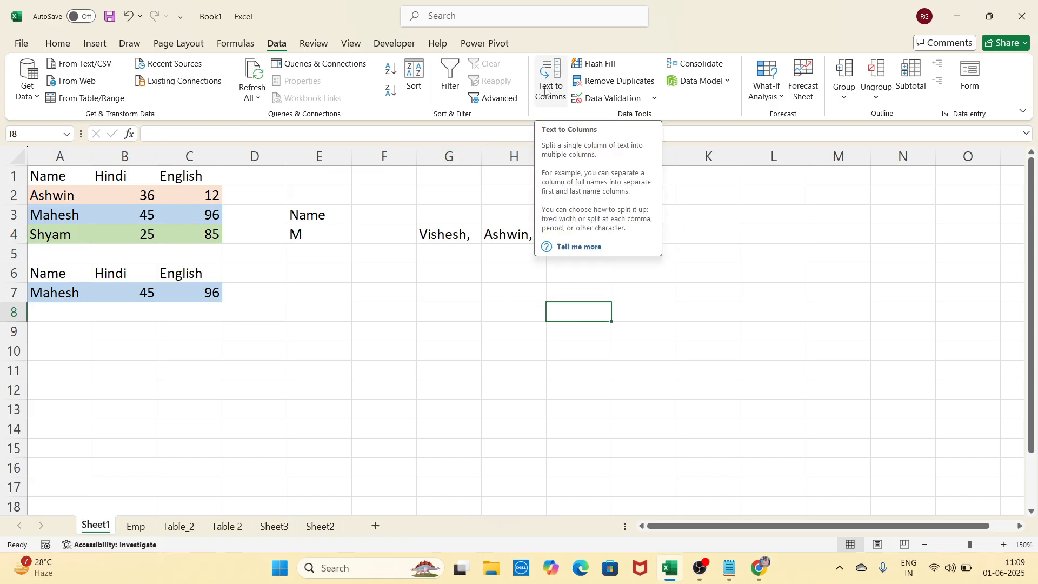
{"action": "left_click", "coordinate": [436, 316]}
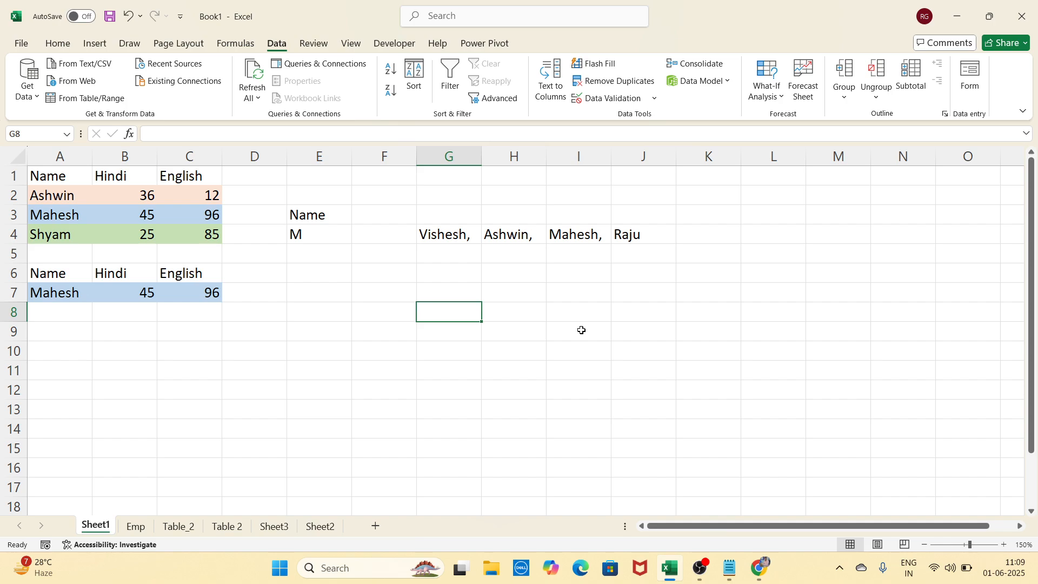
Enter the codes jhg456, lkj963, wer254 and yut963 down G8:G11
{"action": "type", "text": "jhg"}
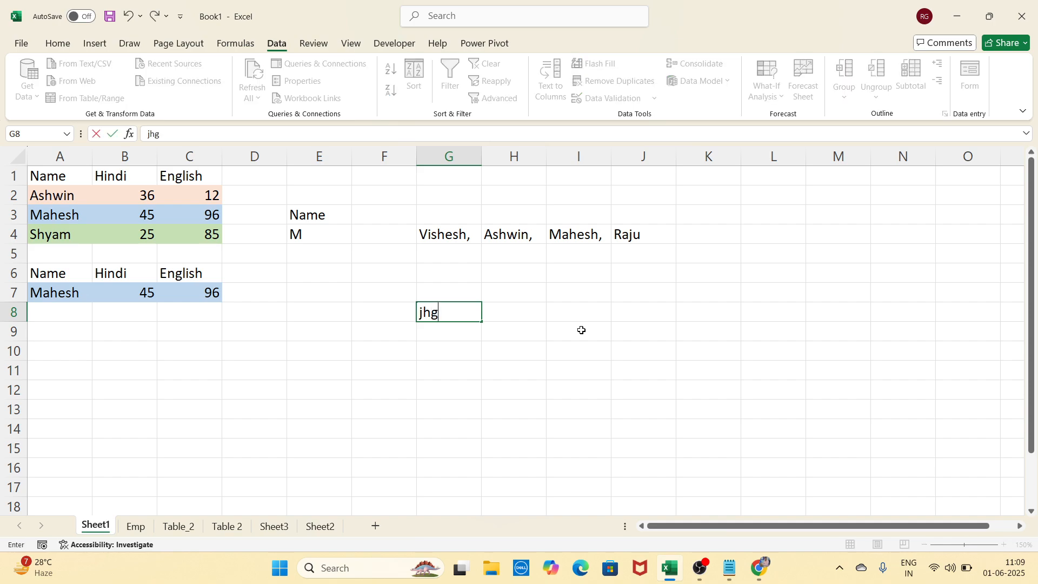
{"action": "type", "text": "456"}
{"action": "key", "text": "Return"}
{"action": "type", "text": "l"}
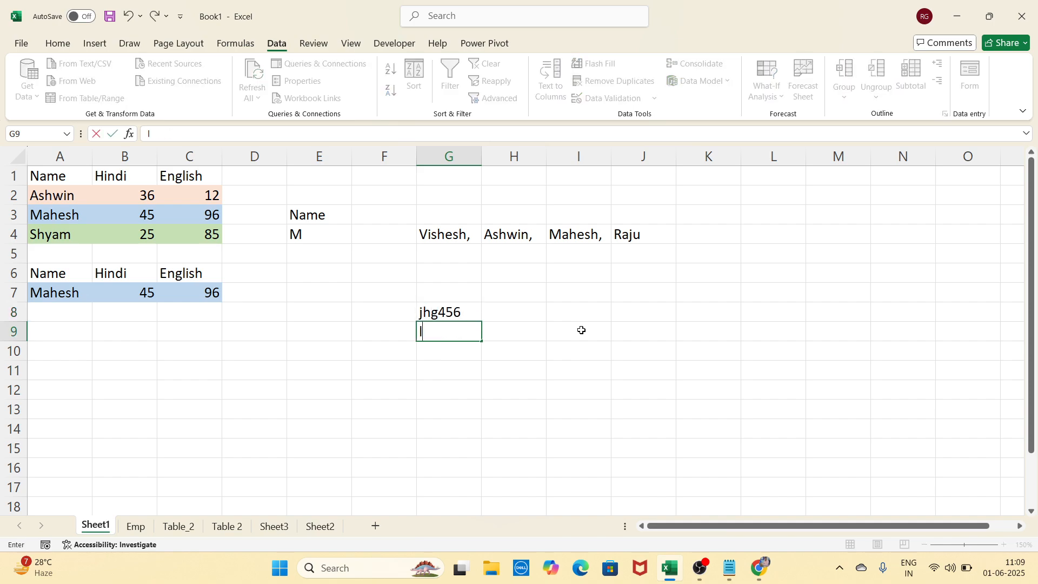
{"action": "type", "text": "kj963"}
{"action": "key", "text": "Return"}
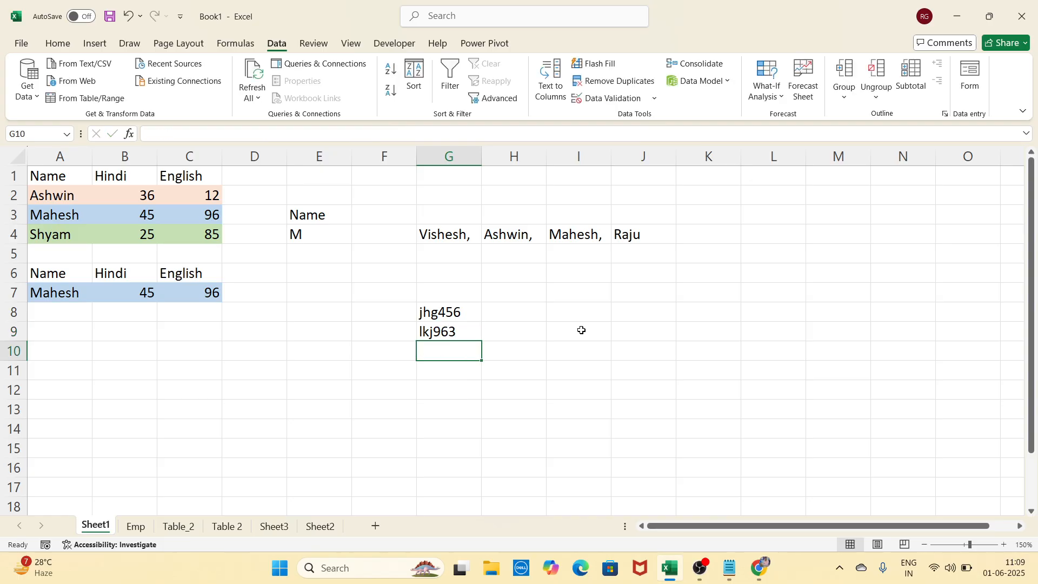
{"action": "type", "text": "wer254"}
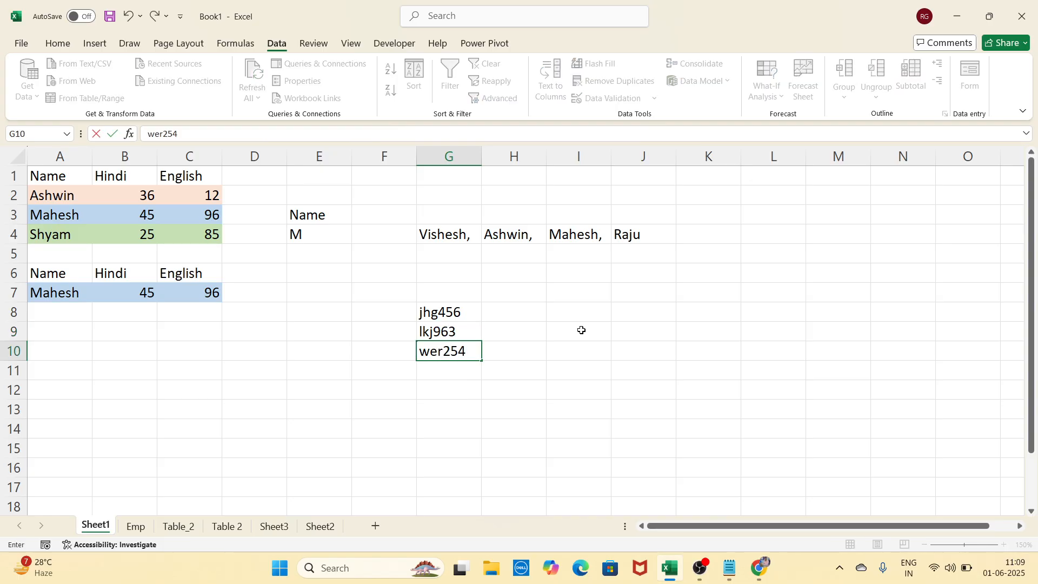
{"action": "key", "text": "Return"}
{"action": "type", "text": "yu"}
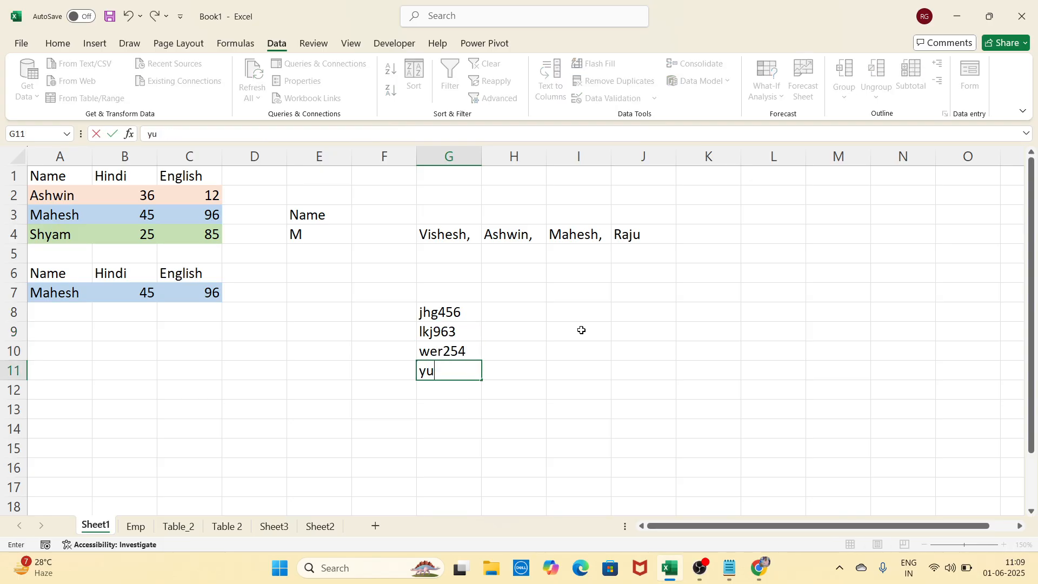
{"action": "type", "text": "t963"}
{"action": "key", "text": "Return"}
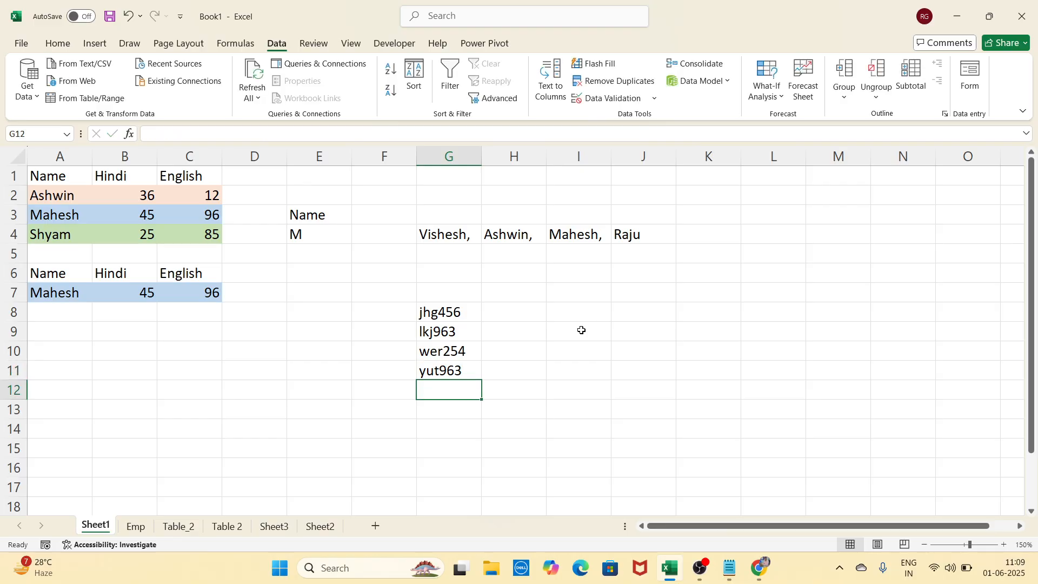
{"action": "left_click", "coordinate": [613, 357]}
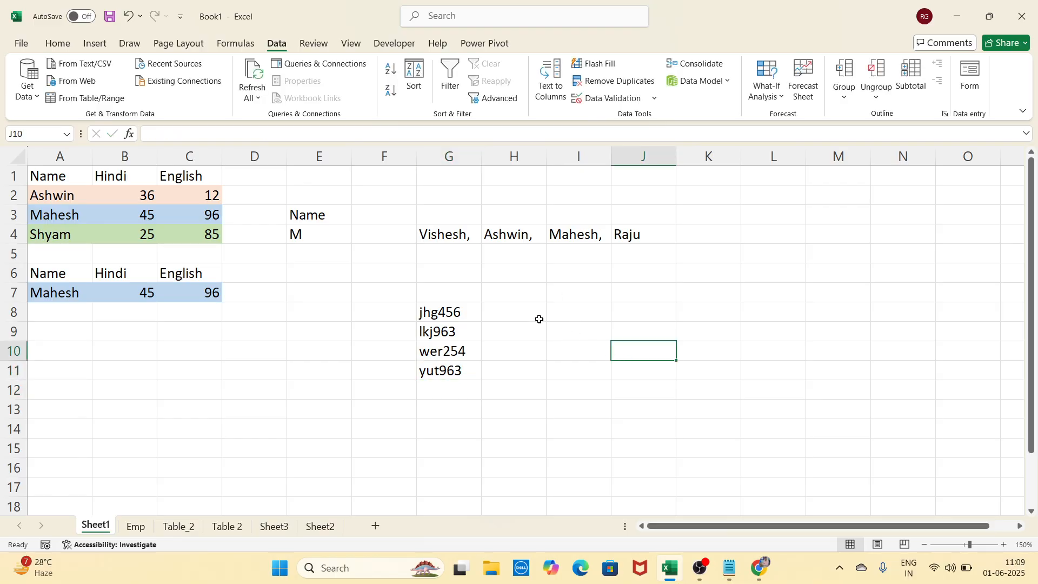
Add the heading 'code' in G7 above the codes
{"action": "left_click", "coordinate": [462, 301]}
{"action": "type", "text": "co"}
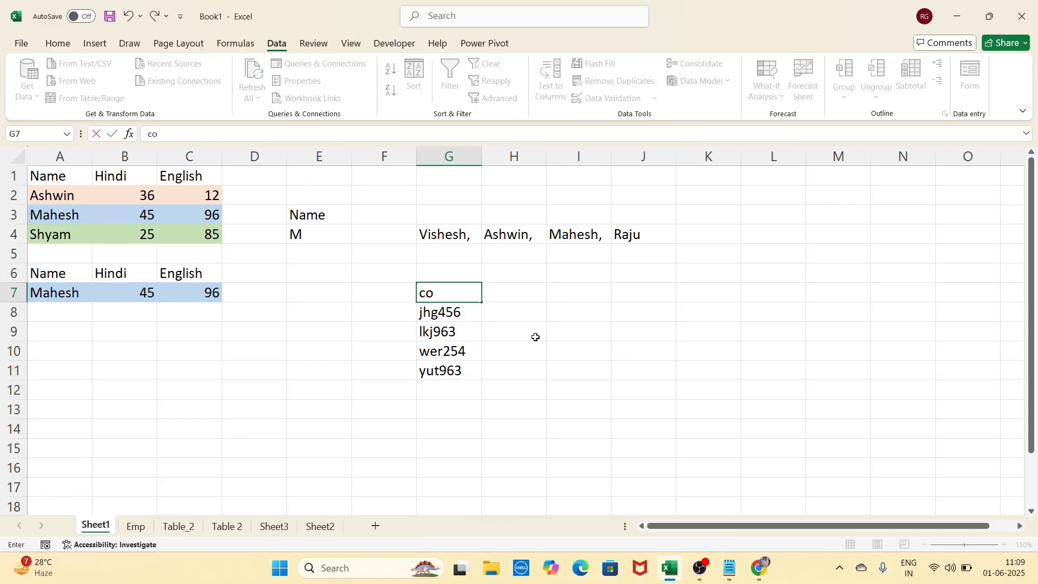
{"action": "type", "text": "de"}
{"action": "left_click", "coordinate": [578, 358]}
Look over the empty cells in H8:I11 beside the codes, ending on H8
{"action": "left_click", "coordinate": [525, 297]}
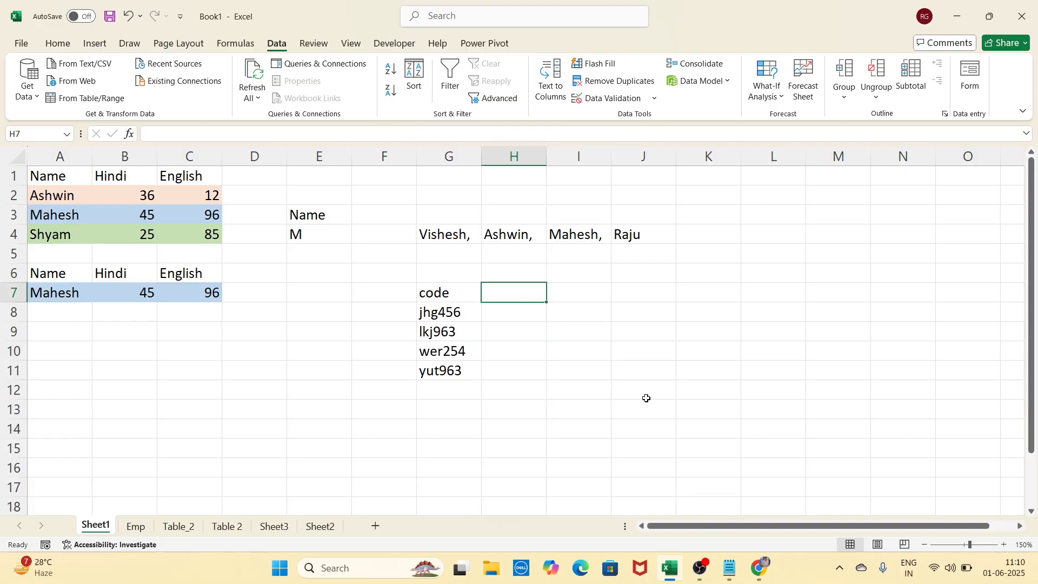
{"action": "left_click_drag", "start_coordinate": [515, 311], "coordinate": [522, 367]}
{"action": "left_click_drag", "start_coordinate": [447, 311], "coordinate": [448, 368]}
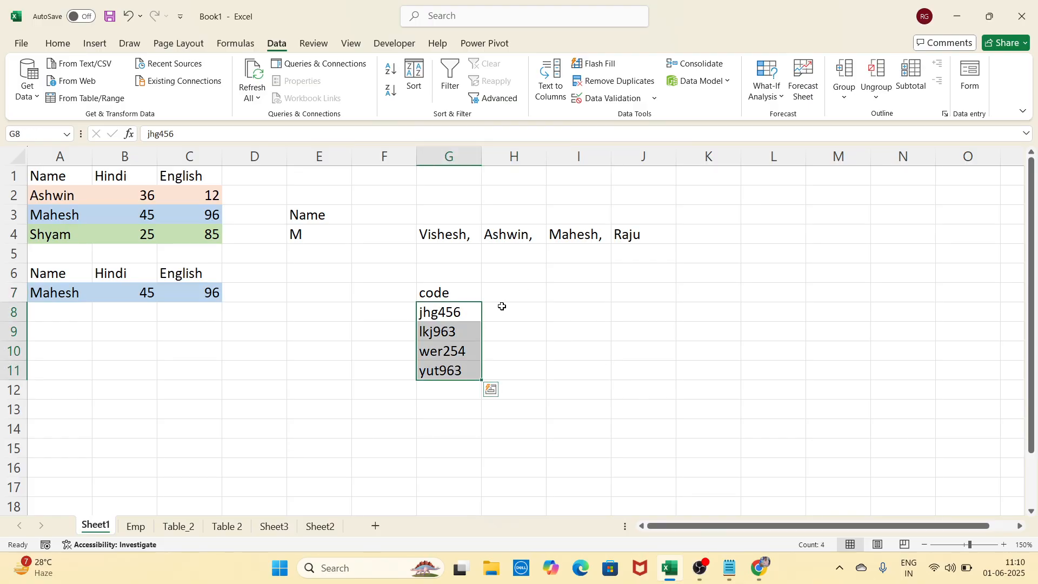
{"action": "left_click_drag", "start_coordinate": [501, 303], "coordinate": [505, 366]}
{"action": "left_click_drag", "start_coordinate": [563, 310], "coordinate": [573, 380]}
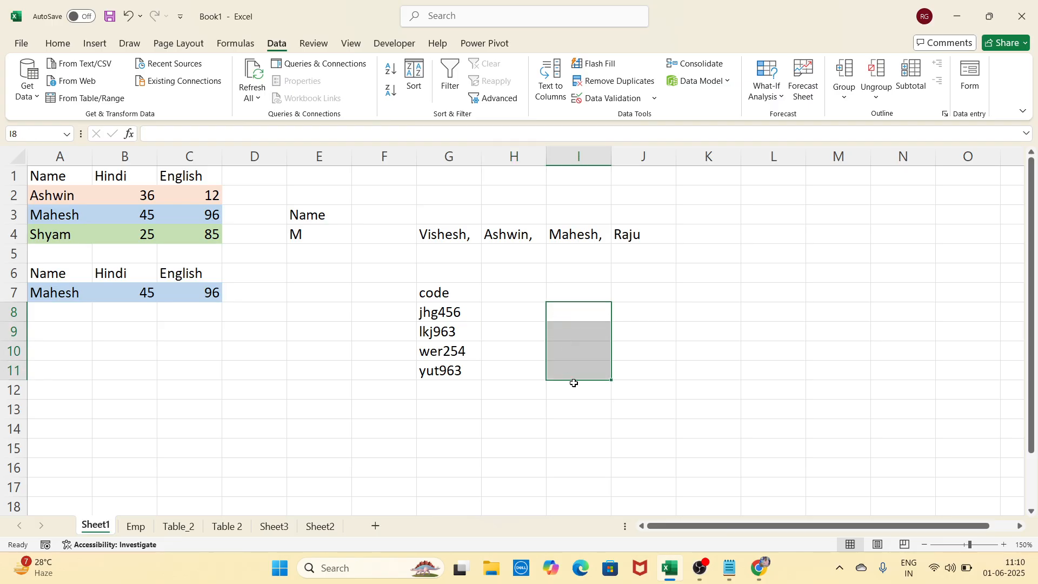
{"action": "left_click", "coordinate": [517, 318]}
{"action": "left_click", "coordinate": [563, 314]}
{"action": "left_click", "coordinate": [565, 329]}
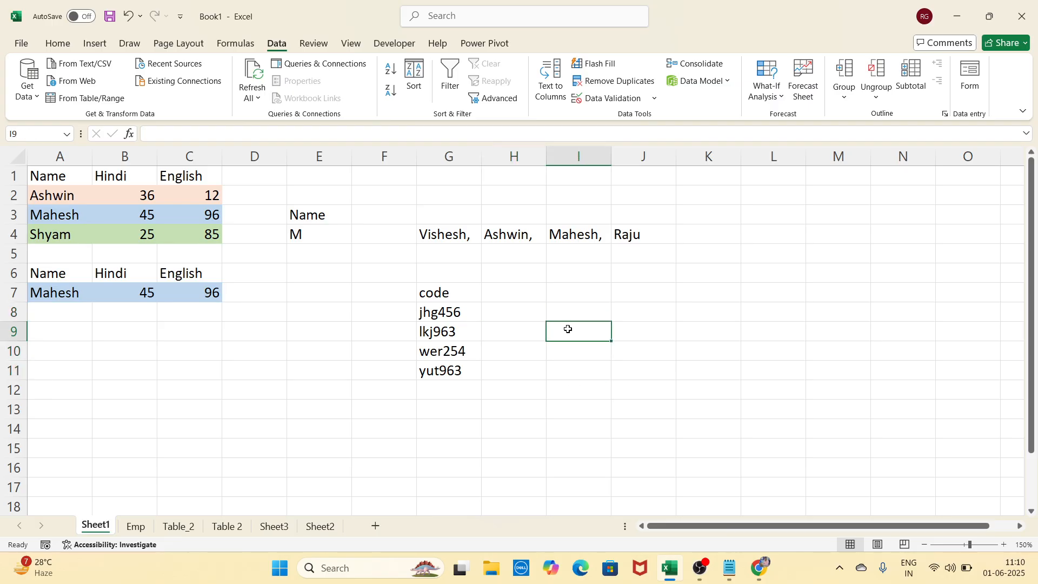
{"action": "left_click", "coordinate": [535, 350]}
{"action": "left_click", "coordinate": [565, 347]}
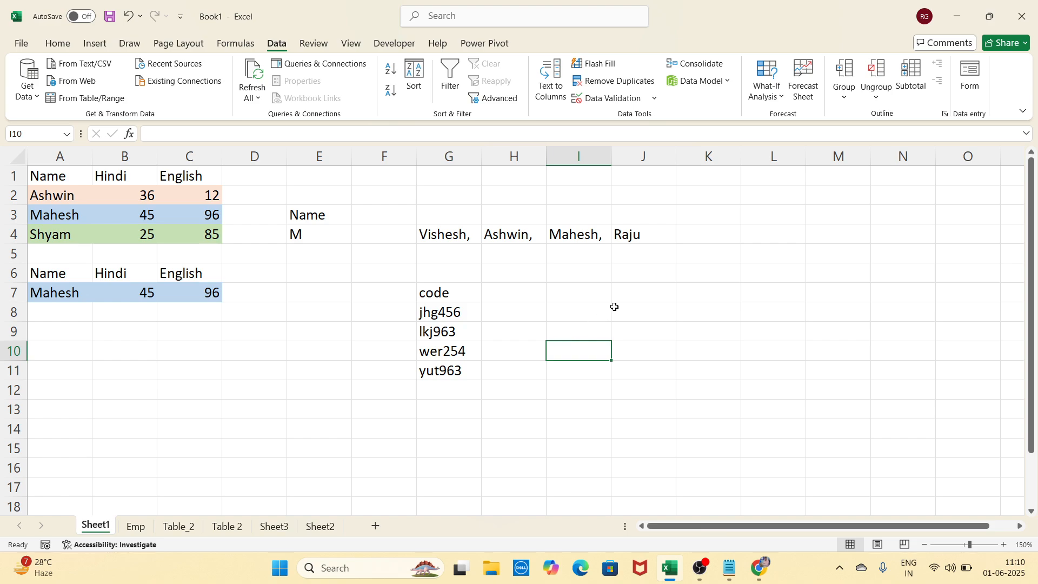
{"action": "left_click", "coordinate": [545, 314]}
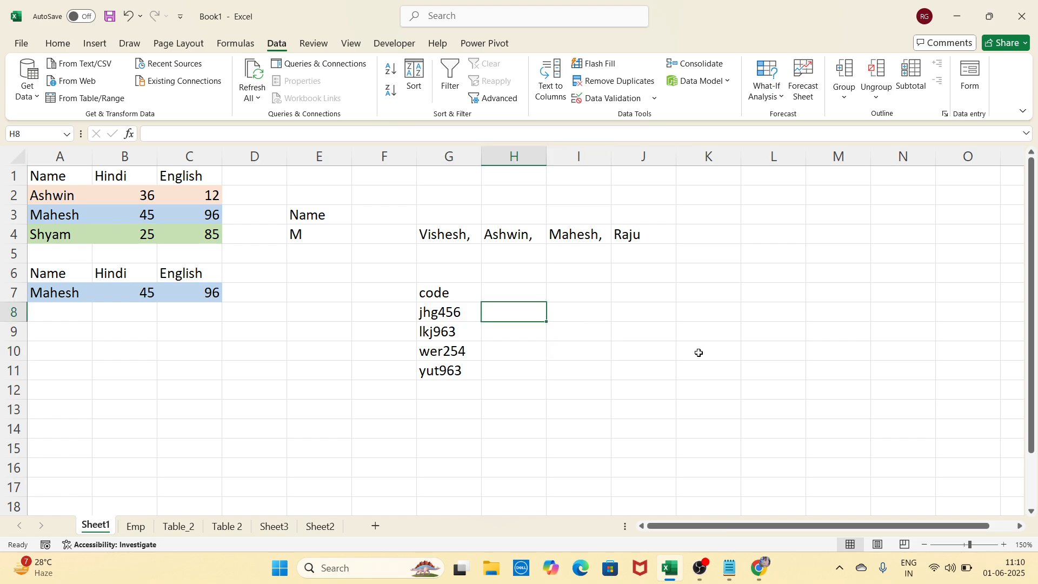
Enter example parts jhg in H8 and 456 in I8
{"action": "type", "text": "jhg"}
{"action": "key", "text": "Tab"}
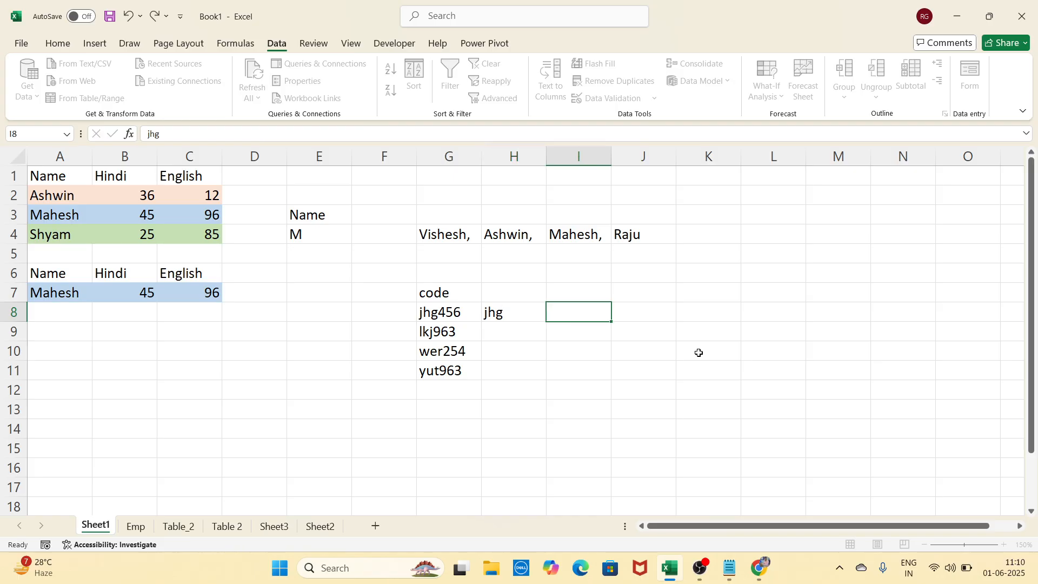
{"action": "type", "text": "456"}
{"action": "key", "text": "Return"}
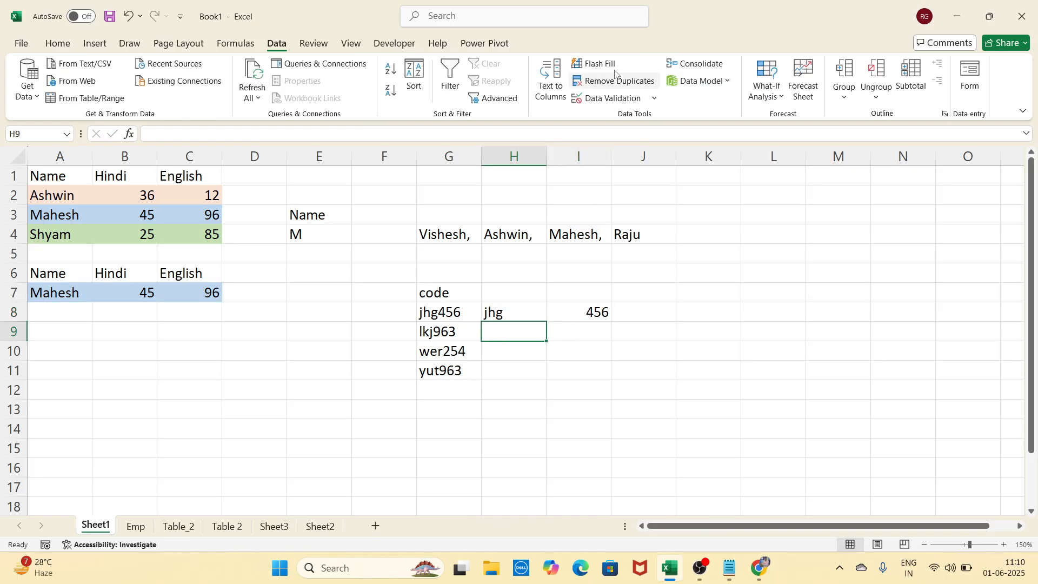
Flash Fill the letter parts into column H and clear the stray entry in H7
{"action": "left_click", "coordinate": [595, 63]}
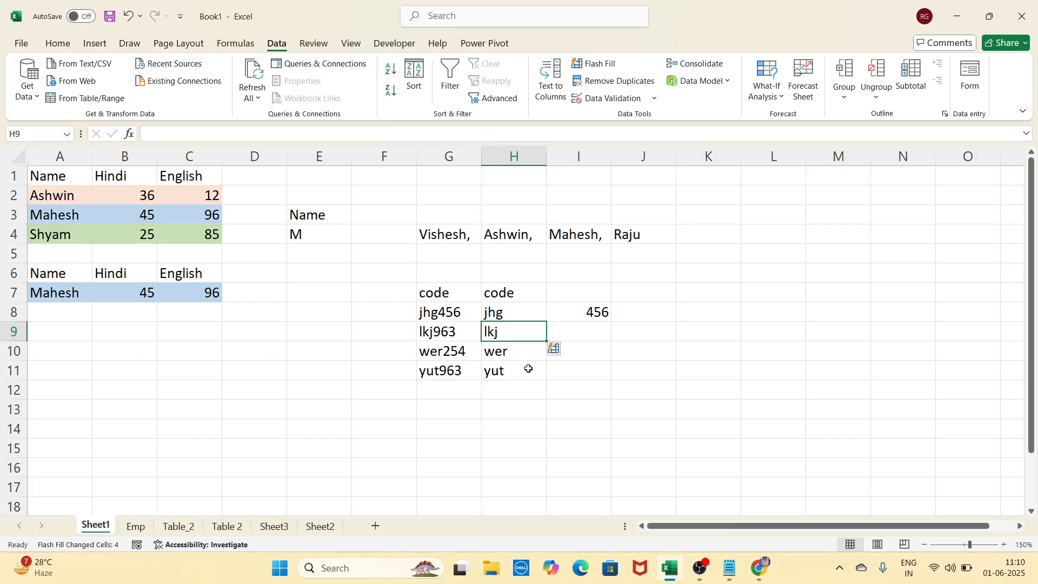
{"action": "left_click", "coordinate": [526, 293]}
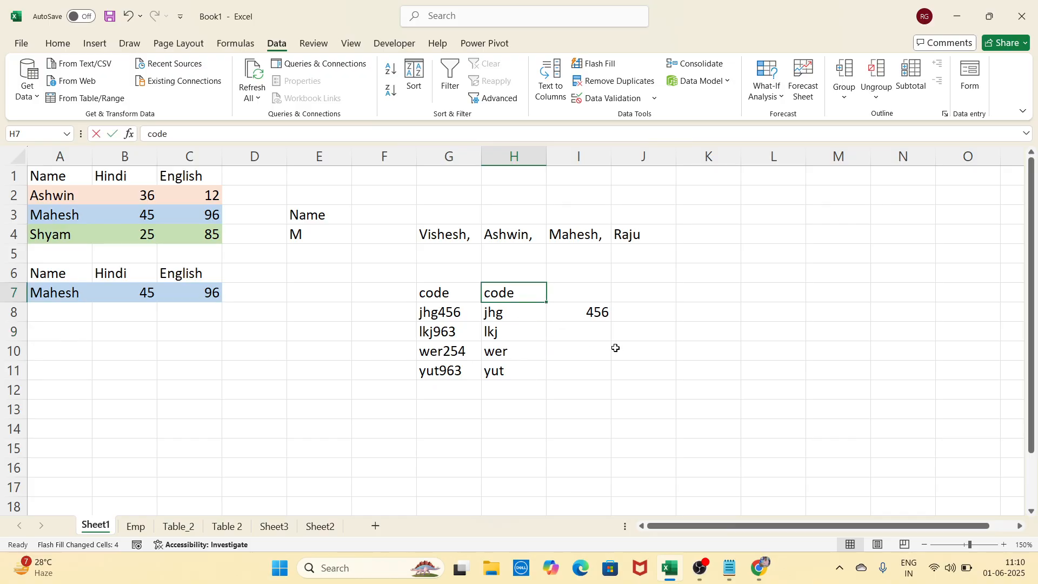
{"action": "key", "text": "Delete"}
{"action": "left_click", "coordinate": [646, 404]}
Flash Fill the digits into I9:I11 and delete the stray 'e' from I7
{"action": "left_click", "coordinate": [592, 329]}
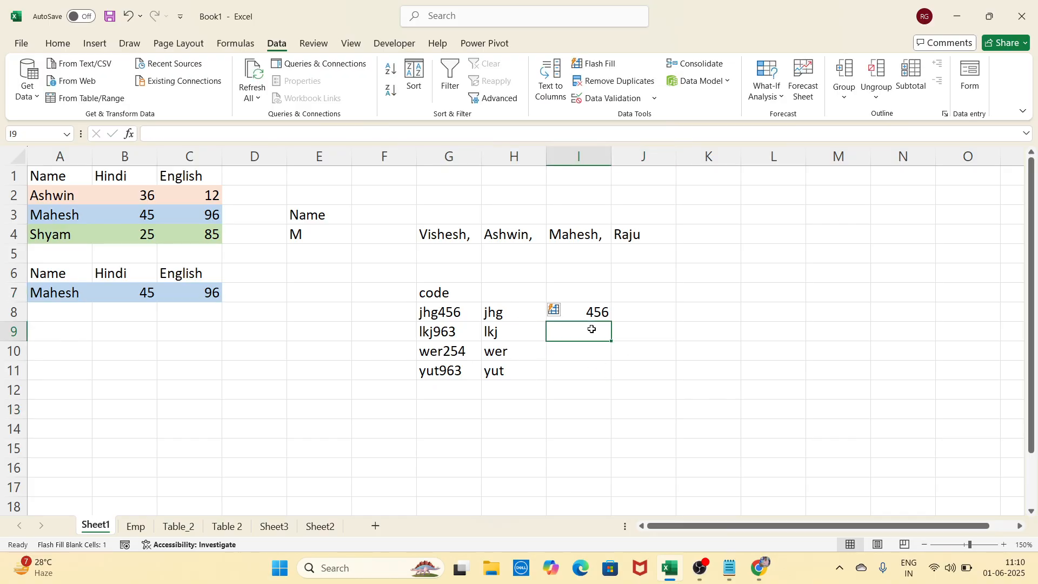
{"action": "left_click", "coordinate": [595, 64]}
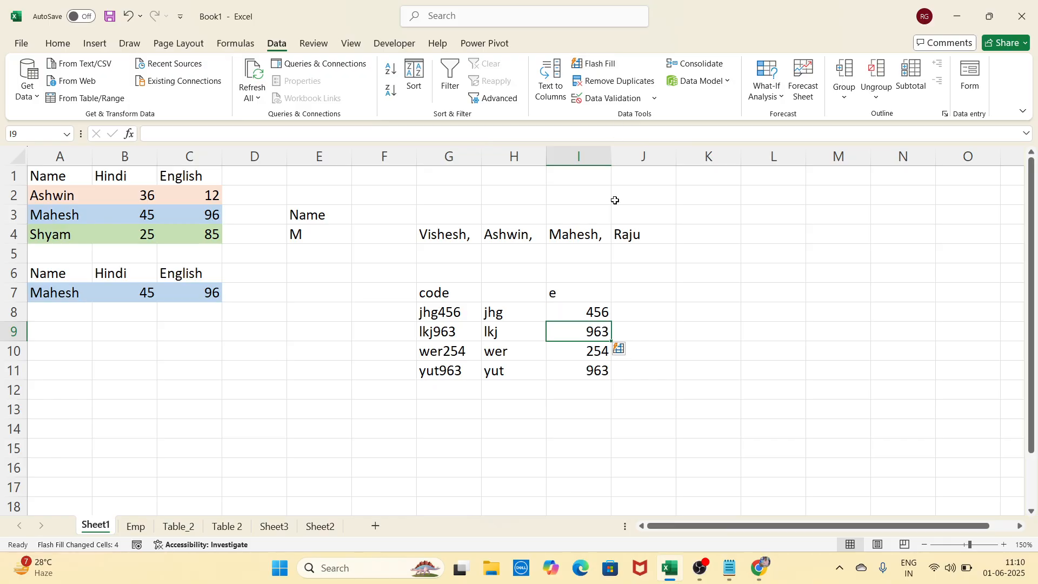
{"action": "left_click", "coordinate": [567, 294]}
{"action": "key", "text": "BackSpace"}
{"action": "left_click", "coordinate": [737, 351]}
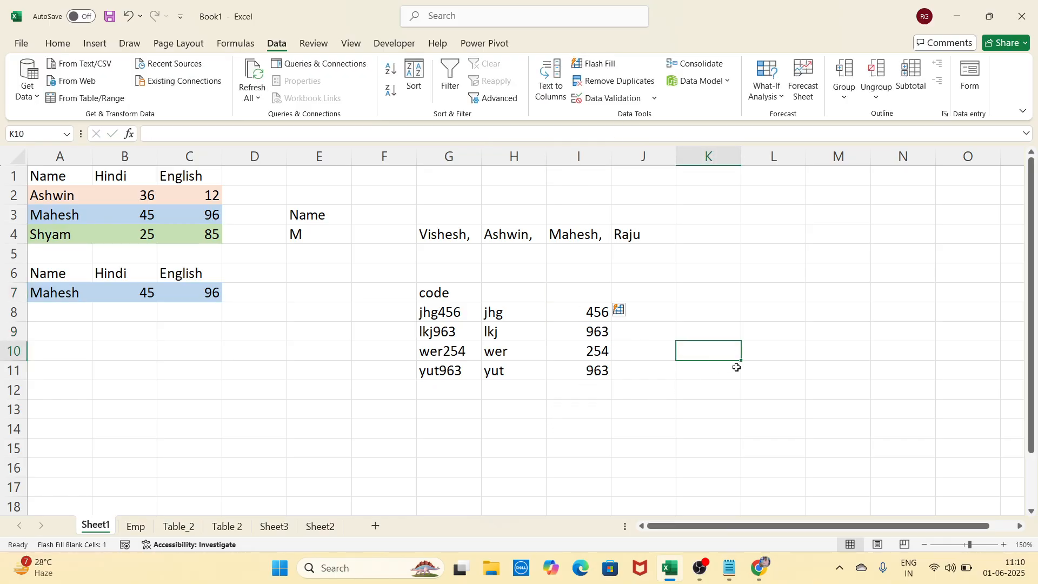
Remove the 'code' heading from G7
{"action": "left_click", "coordinate": [725, 389]}
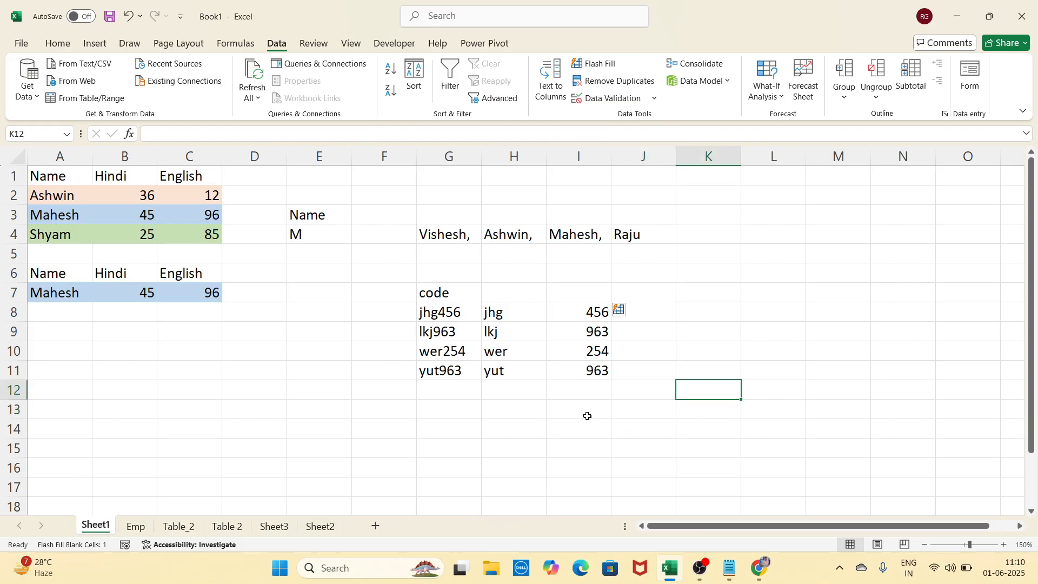
{"action": "left_click", "coordinate": [528, 427]}
{"action": "left_click", "coordinate": [470, 297]}
{"action": "key", "text": "BackSpace"}
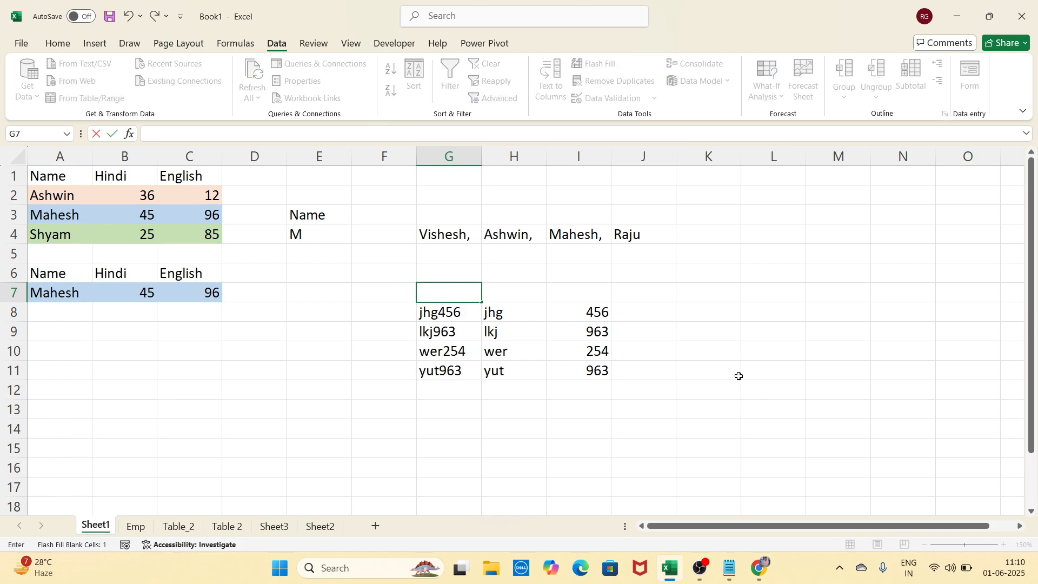
{"action": "left_click", "coordinate": [738, 376]}
{"action": "left_click", "coordinate": [574, 428]}
{"action": "left_click", "coordinate": [692, 388]}
{"action": "left_click_drag", "start_coordinate": [521, 325], "coordinate": [521, 364]}
{"action": "key", "text": "Delete"}
{"action": "left_click_drag", "start_coordinate": [568, 338], "coordinate": [597, 375]}
{"action": "key", "text": "Delete"}
{"action": "left_click", "coordinate": [679, 353]}
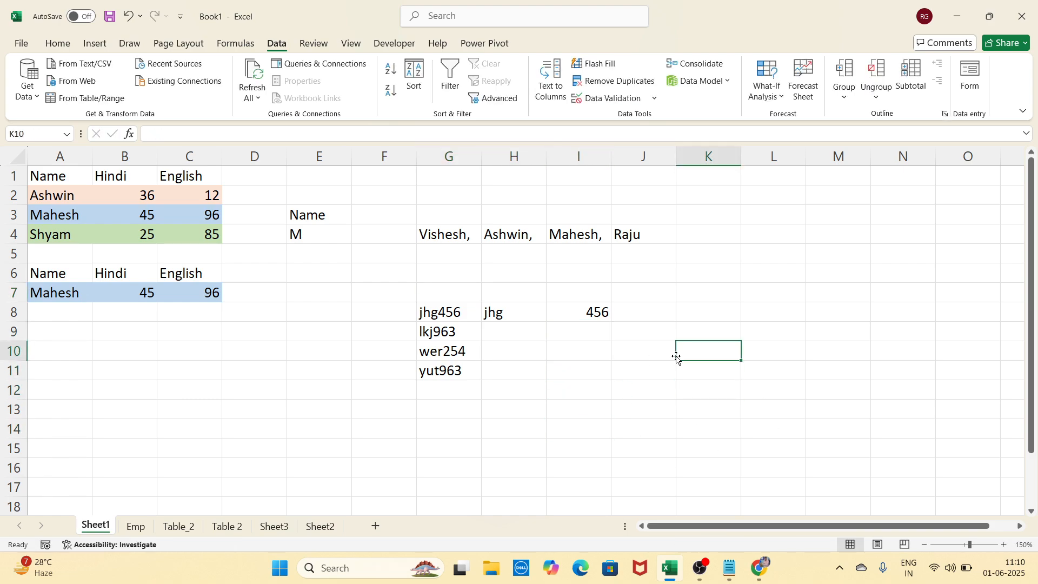
{"action": "left_click", "coordinate": [530, 332]}
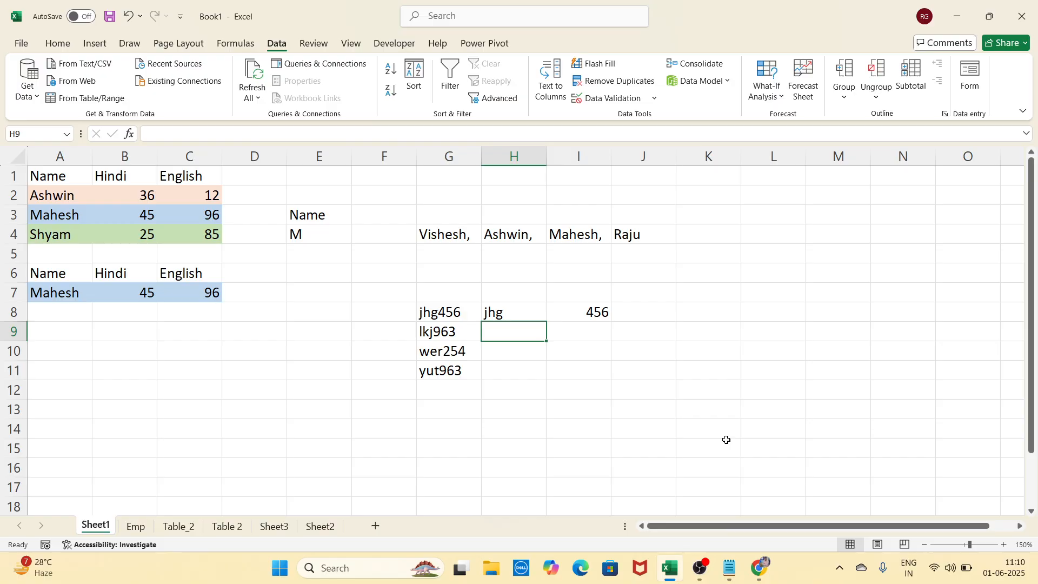
{"action": "key", "text": "ctrl+e"}
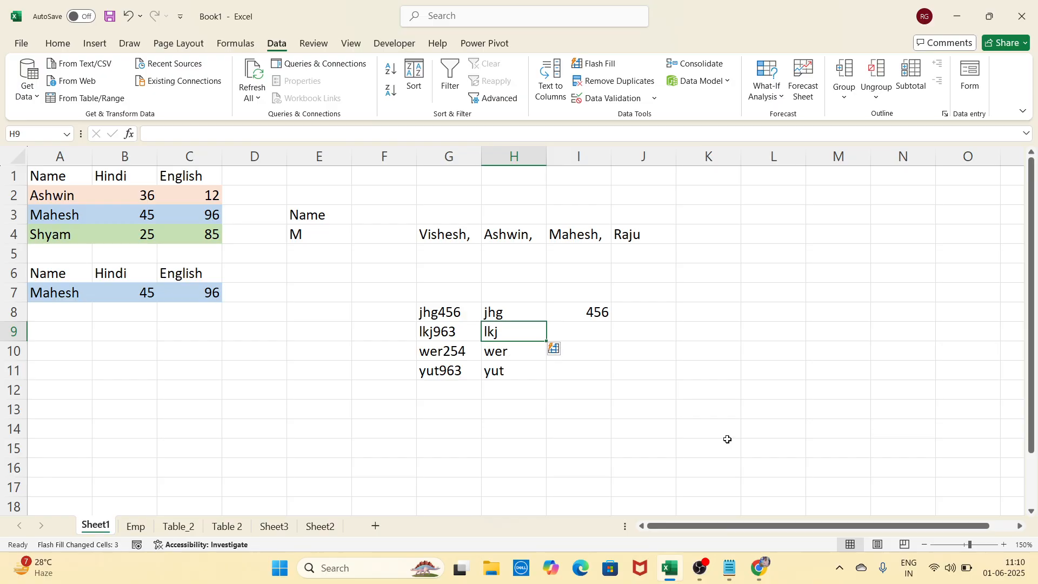
{"action": "left_click", "coordinate": [573, 327]}
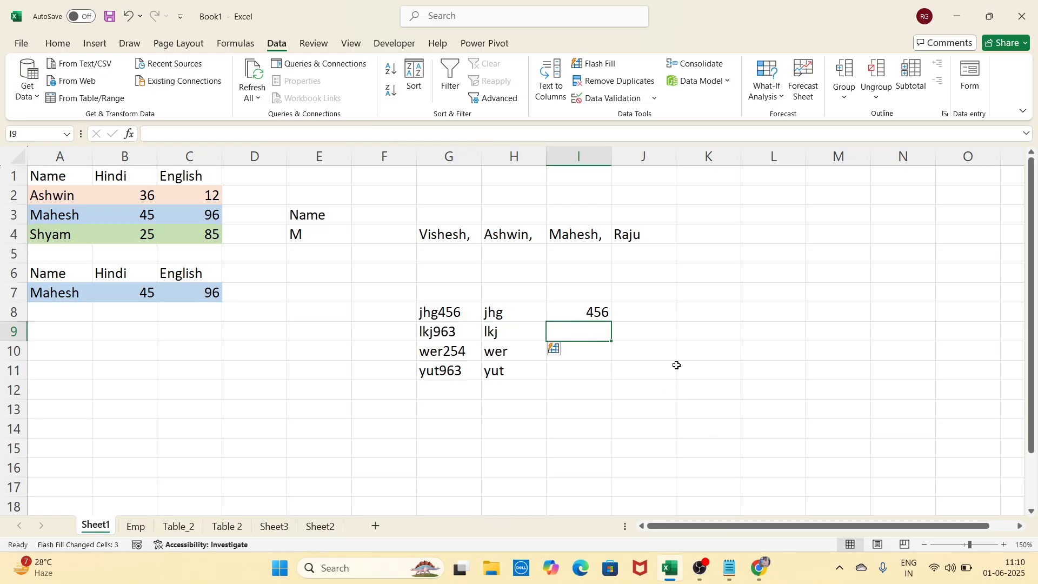
{"action": "key", "text": "ctrl+e"}
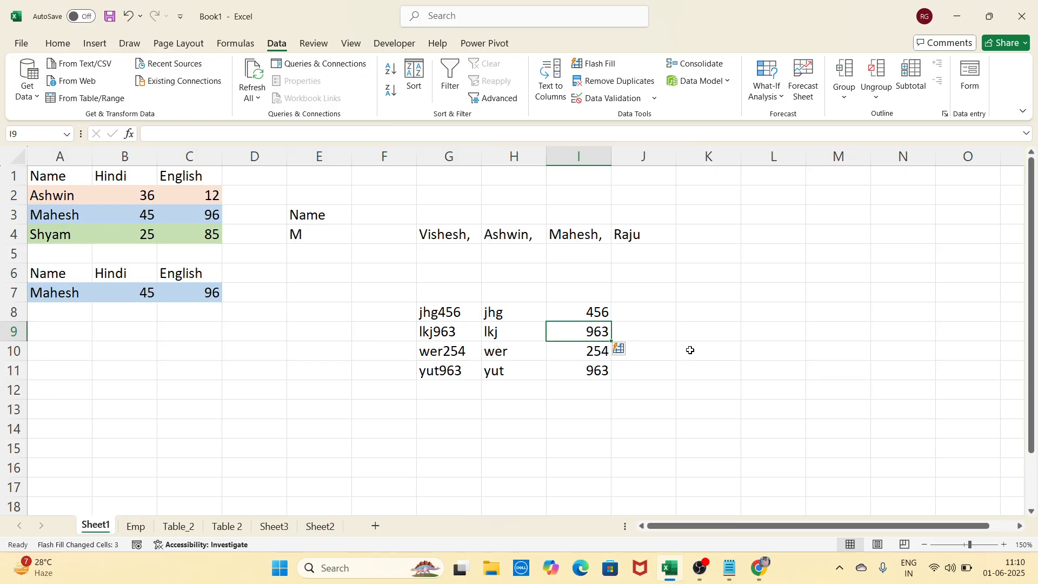
{"action": "left_click", "coordinate": [692, 347]}
{"action": "left_click", "coordinate": [721, 289]}
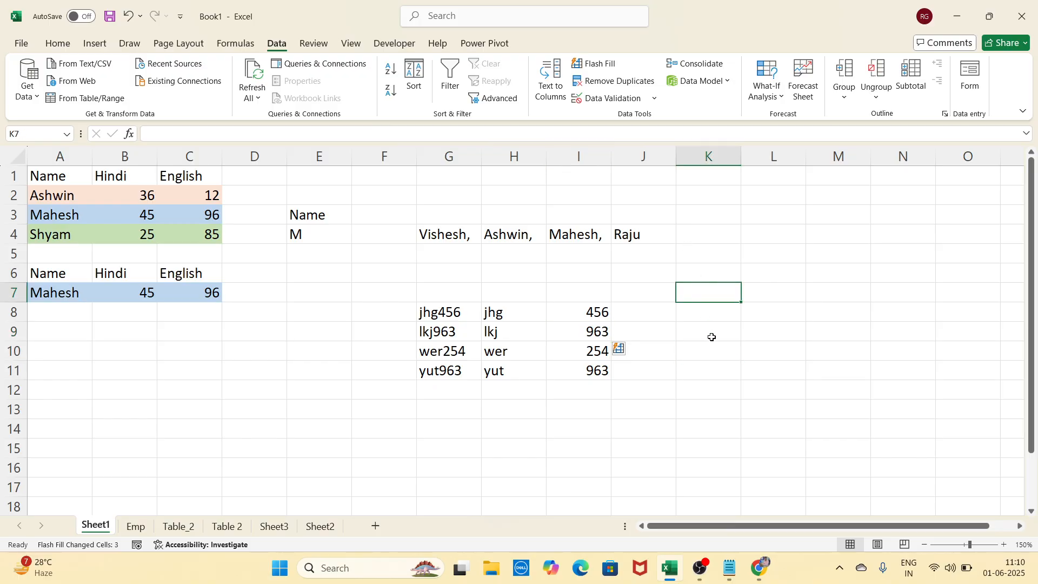
{"action": "left_click", "coordinate": [672, 356]}
{"action": "left_click", "coordinate": [718, 336]}
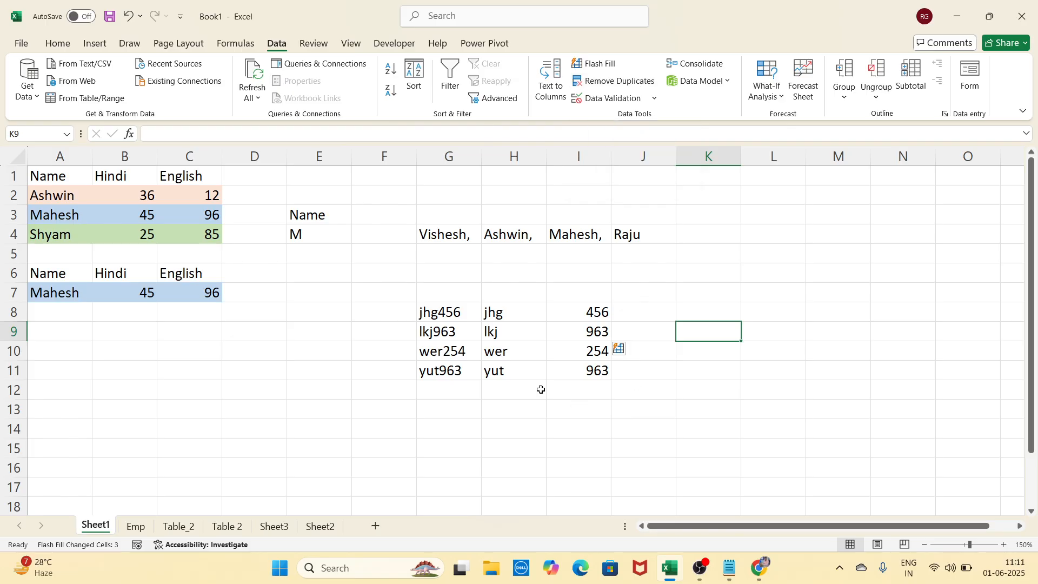
Start the list in G15 with AC, AC after correcting a mistyped entry
{"action": "scroll", "coordinate": [540, 389], "scroll_direction": "down", "scroll_amount": 3}
{"action": "scroll", "coordinate": [400, 293], "scroll_direction": "up", "scroll_amount": 3}
{"action": "scroll", "coordinate": [604, 366], "scroll_direction": "down", "scroll_amount": 1}
{"action": "left_click", "coordinate": [426, 389]}
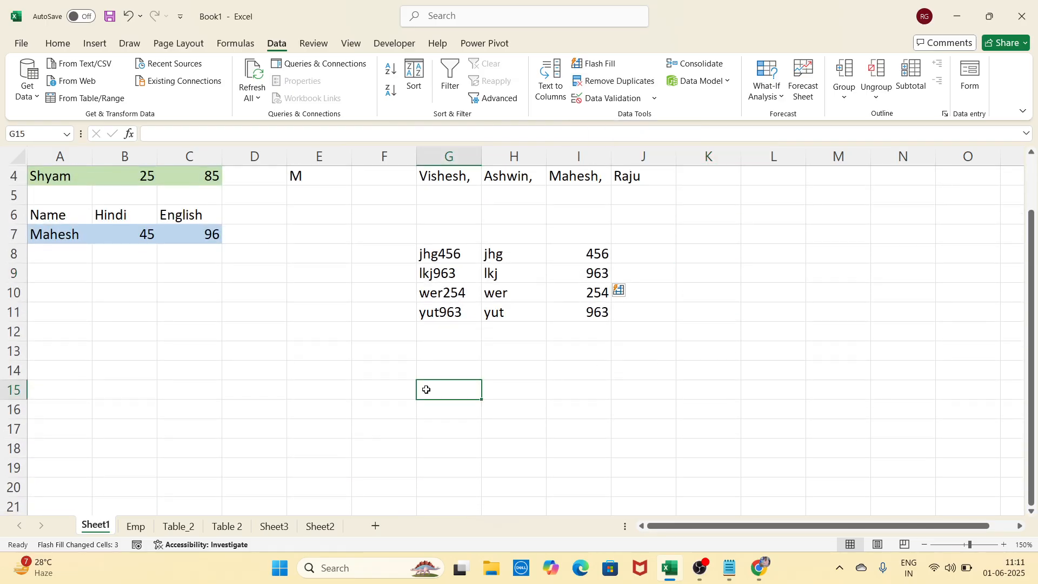
{"action": "type", "text": "av"}
{"action": "key", "text": "BackSpace"}
{"action": "key", "text": "BackSpace"}
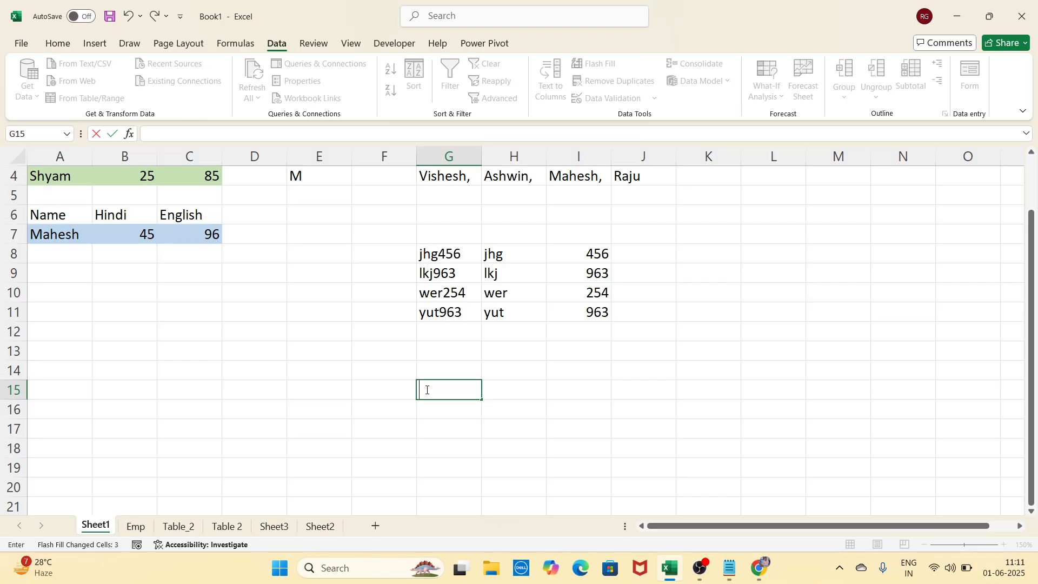
{"action": "type", "text": "AC"}
{"action": "key", "text": "Return"}
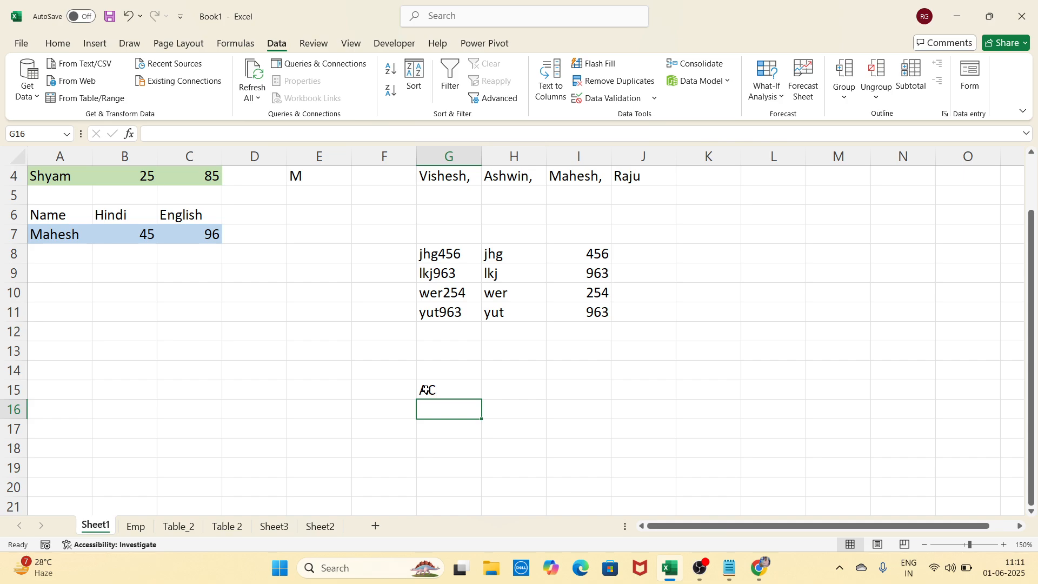
{"action": "type", "text": "AC"}
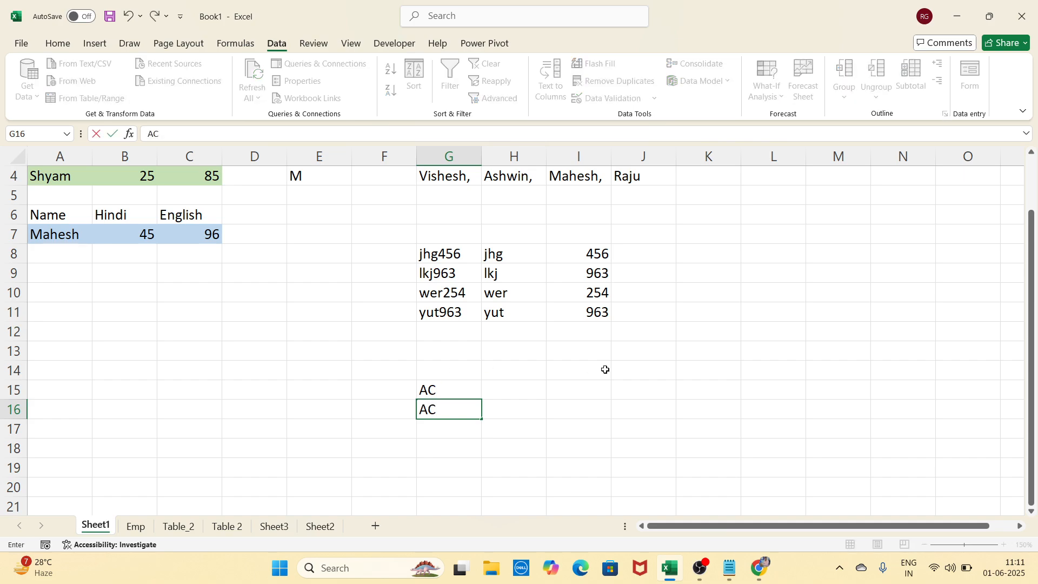
{"action": "key", "text": "Return"}
Add TV, TV, AC, TV below in G17:G20, then select G15:G20
{"action": "type", "text": "TV"}
{"action": "key", "text": "Return"}
{"action": "type", "text": "T"}
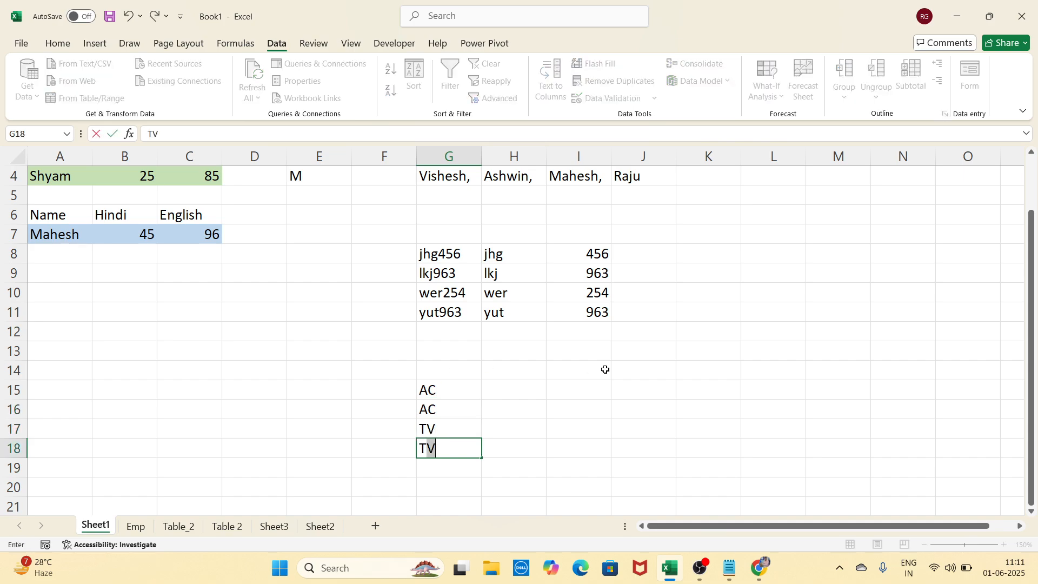
{"action": "key", "text": "Return"}
{"action": "type", "text": "AC"}
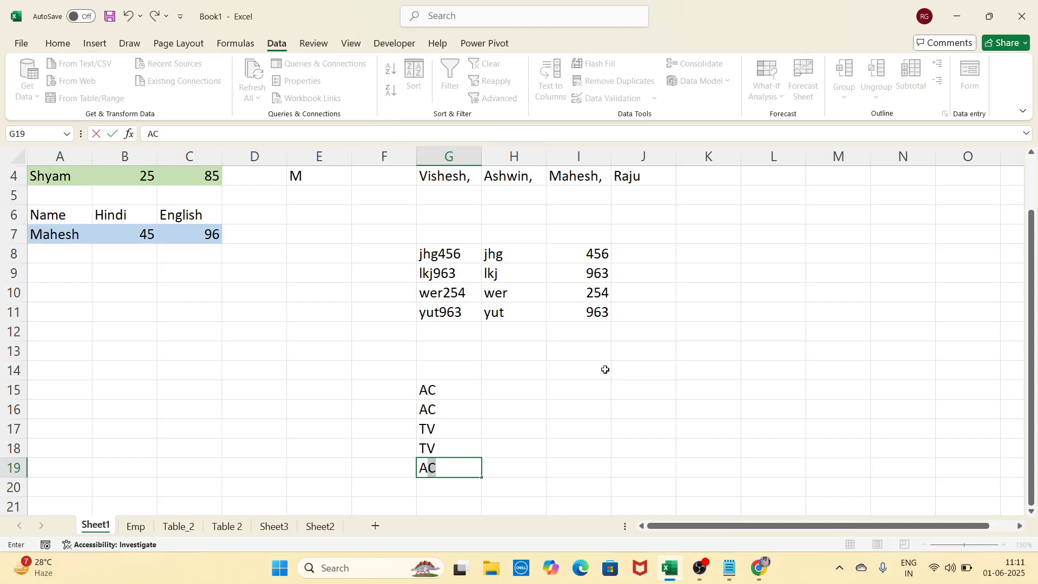
{"action": "key", "text": "Return"}
{"action": "type", "text": "T"}
{"action": "key", "text": "Return"}
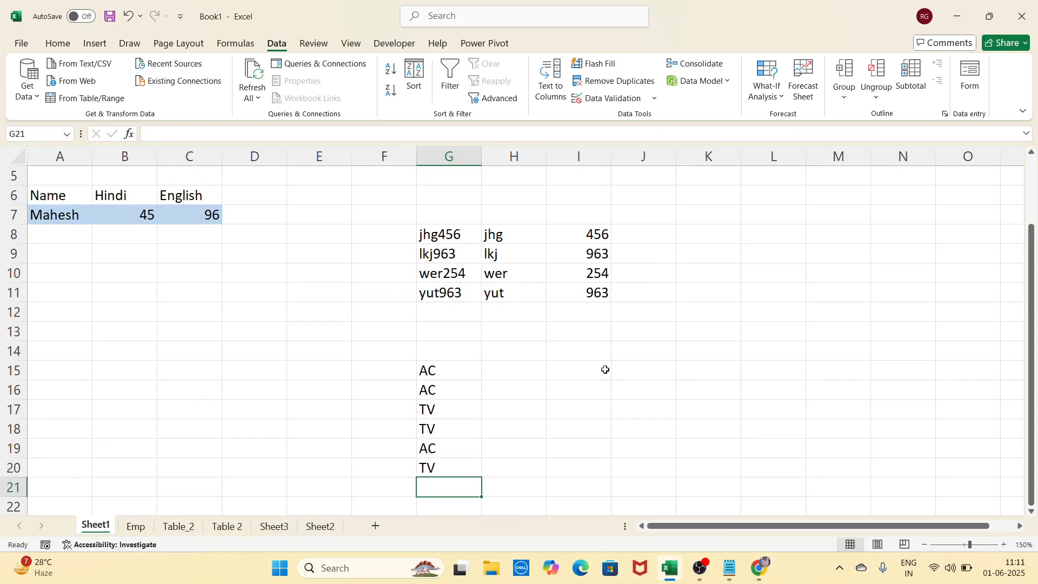
{"action": "left_click", "coordinate": [532, 392]}
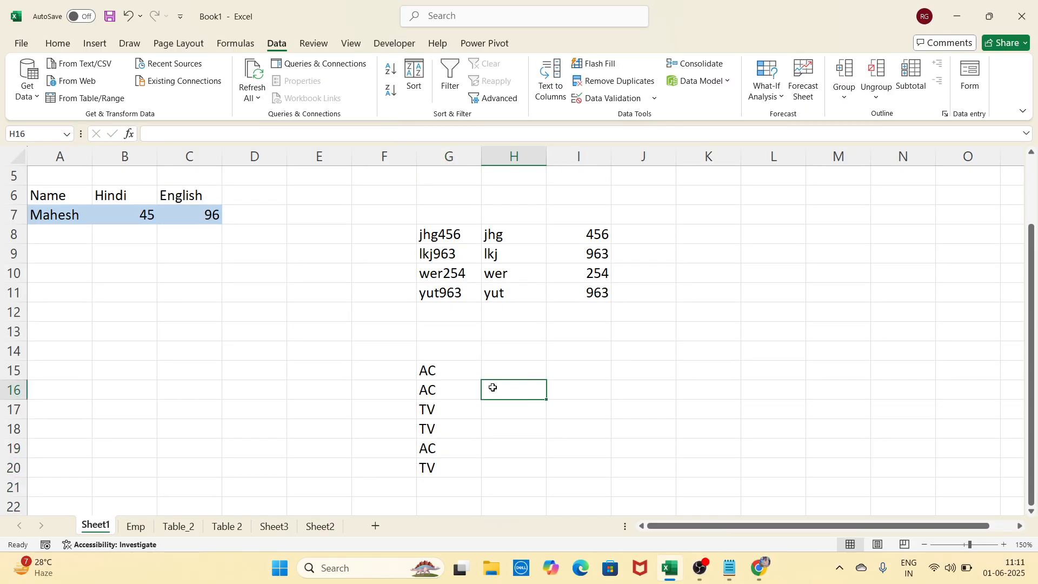
{"action": "left_click_drag", "start_coordinate": [464, 372], "coordinate": [457, 465]}
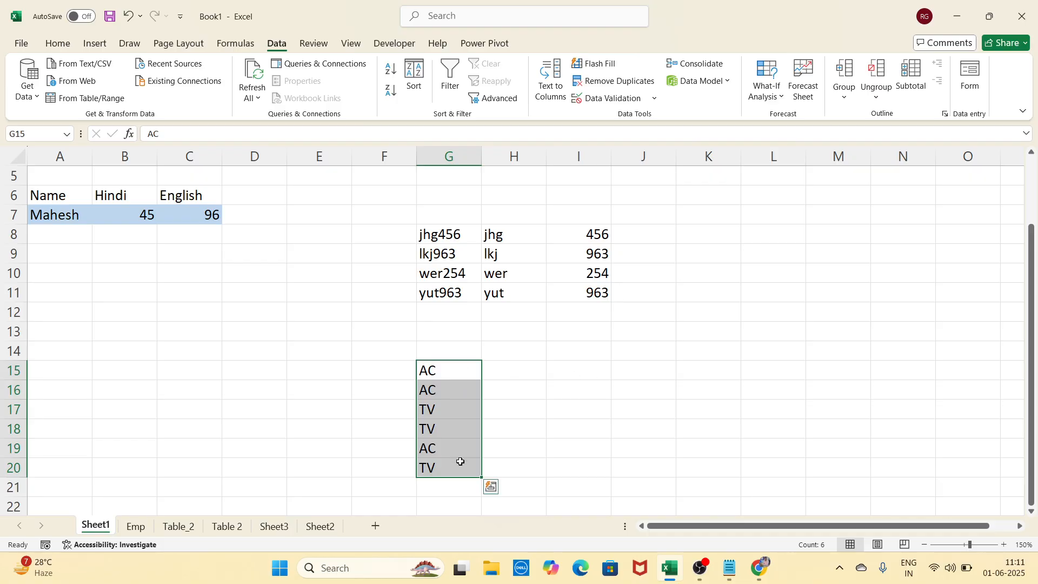
Remove duplicates from column G of G15:G20, leaving AC in G15 and TV in G16
{"action": "left_click", "coordinate": [619, 81]}
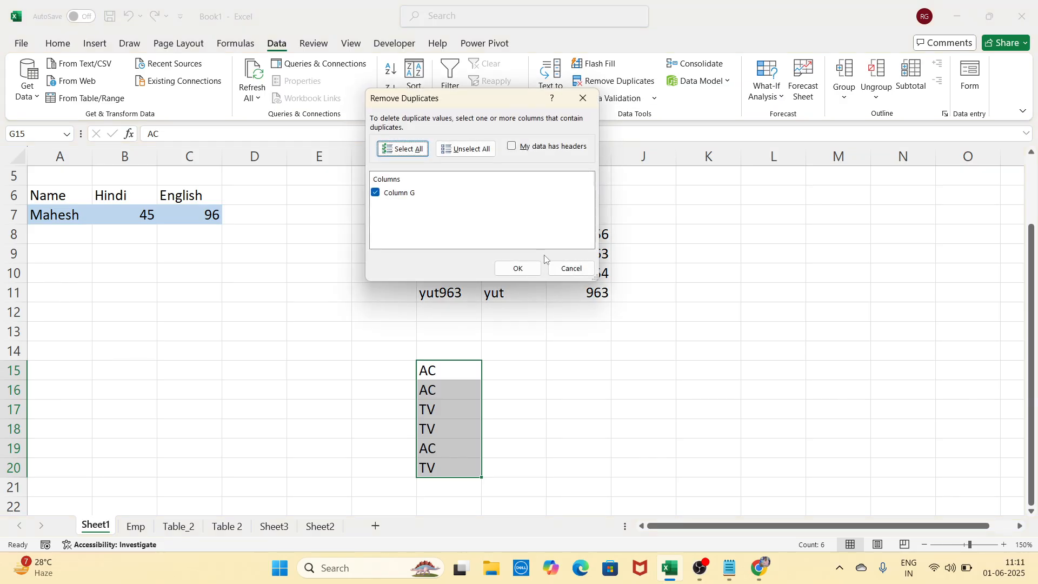
{"action": "left_click", "coordinate": [531, 271]}
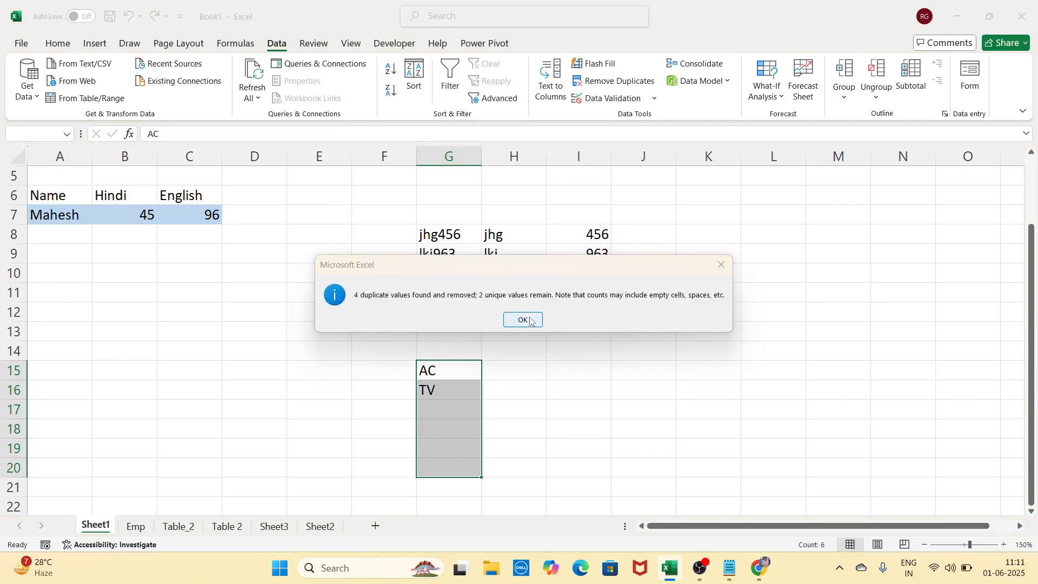
{"action": "left_click", "coordinate": [525, 320]}
{"action": "left_click", "coordinate": [467, 379]}
{"action": "left_click", "coordinate": [442, 387]}
{"action": "left_click", "coordinate": [448, 364]}
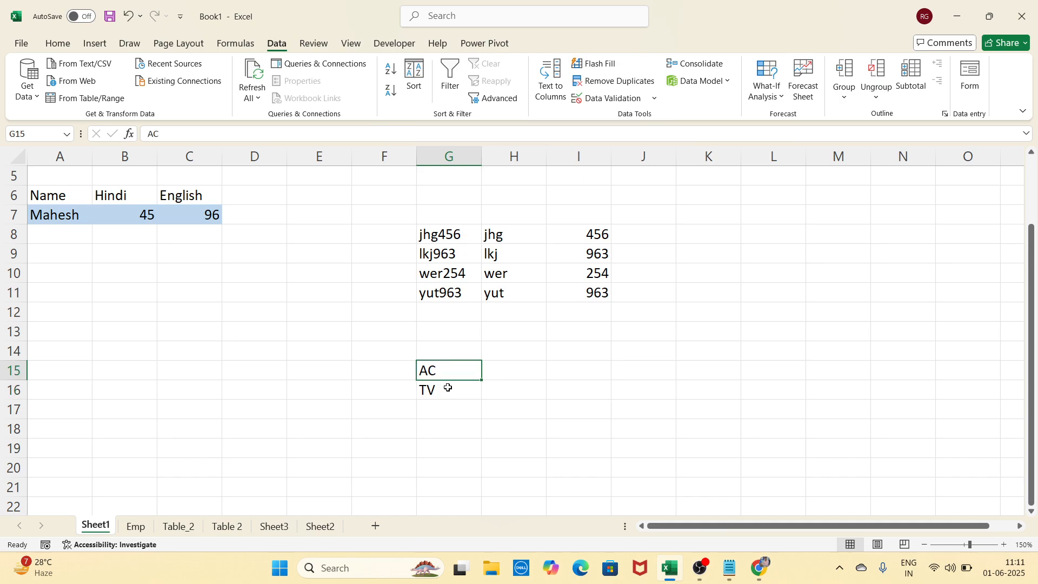
{"action": "left_click", "coordinate": [533, 385]}
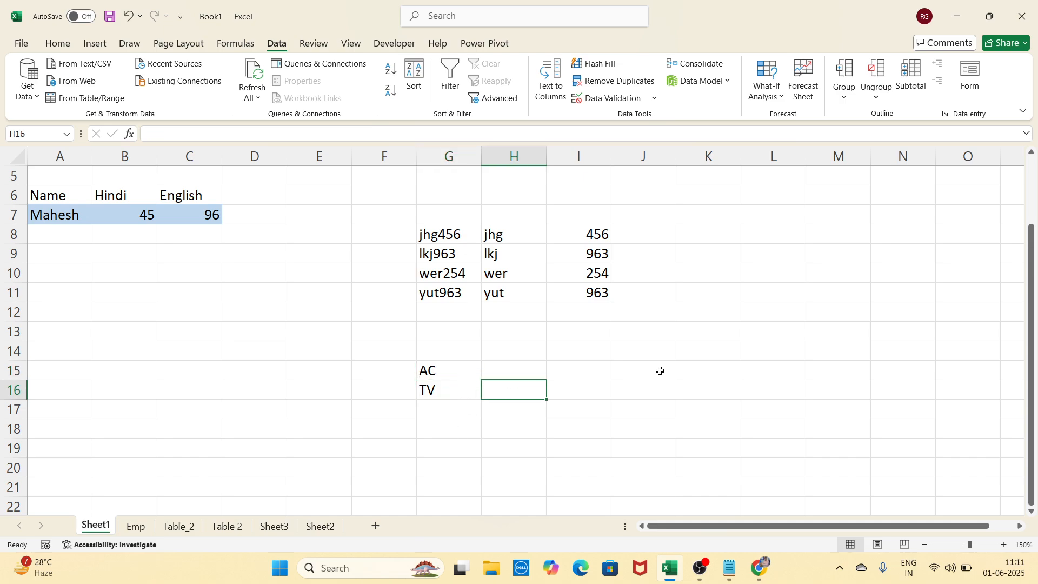
Reopen the Remove Duplicates options, close them unchanged, and scroll down the sheet
{"action": "scroll", "coordinate": [660, 371], "scroll_direction": "up", "scroll_amount": 1}
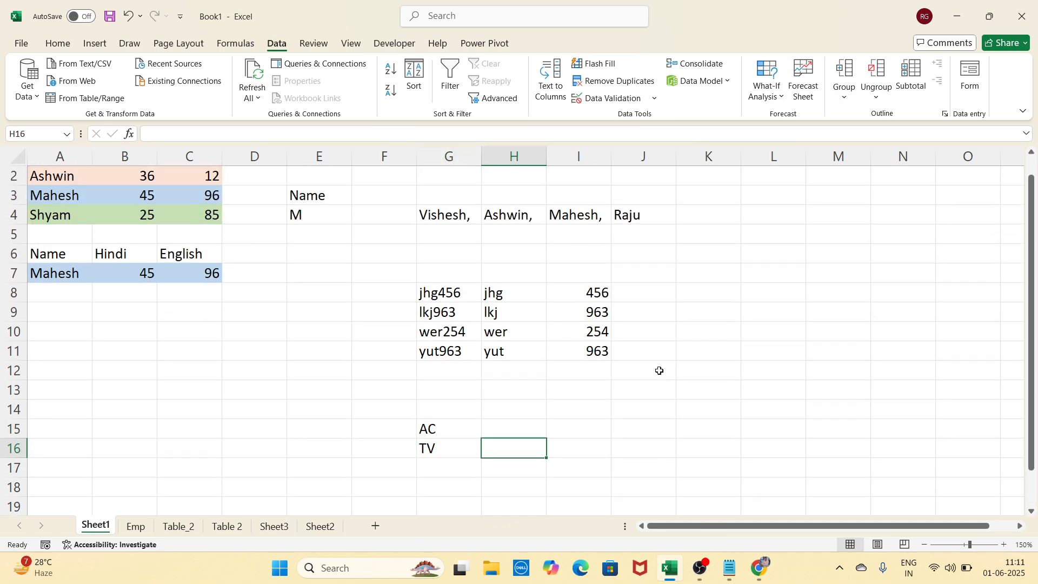
{"action": "left_click", "coordinate": [616, 81]}
{"action": "left_click", "coordinate": [584, 98]}
{"action": "left_click", "coordinate": [773, 331]}
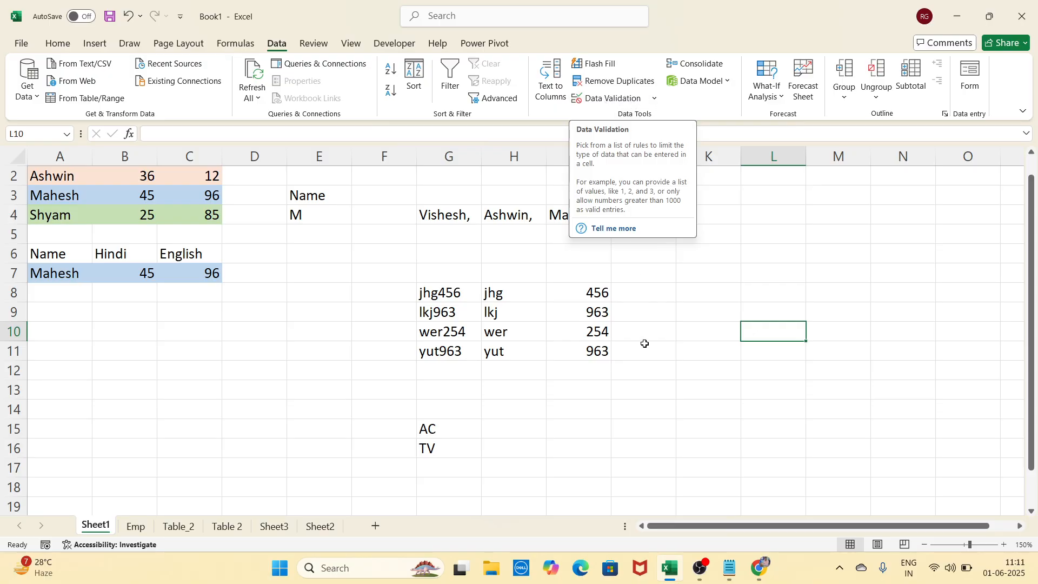
{"action": "scroll", "coordinate": [645, 346], "scroll_direction": "down", "scroll_amount": 2}
{"action": "scroll", "coordinate": [645, 346], "scroll_direction": "down", "scroll_amount": 4}
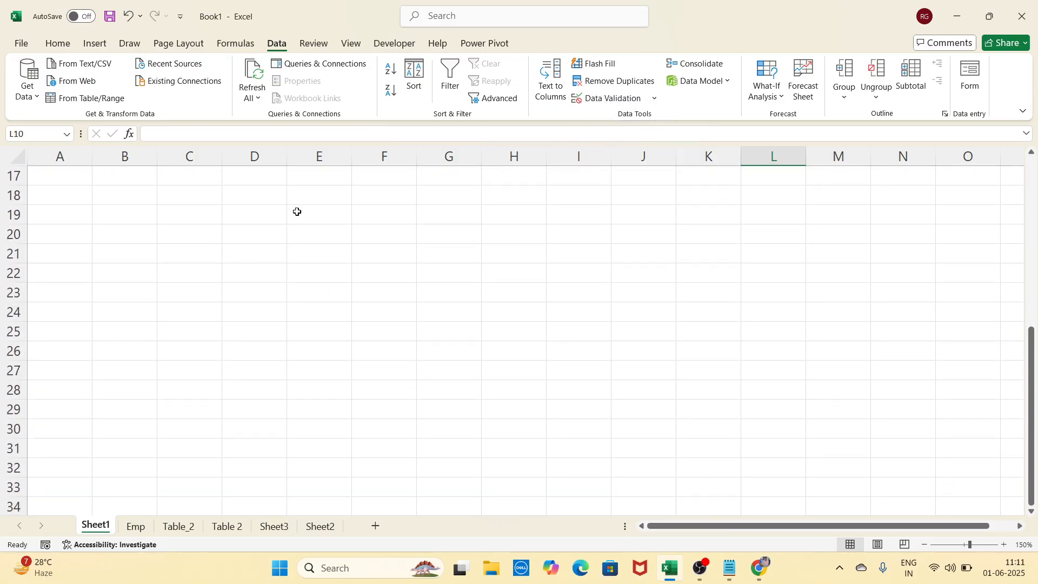
Enter the headings Name in B19 and Salary in C19, fixing the typos
{"action": "left_click", "coordinate": [147, 219]}
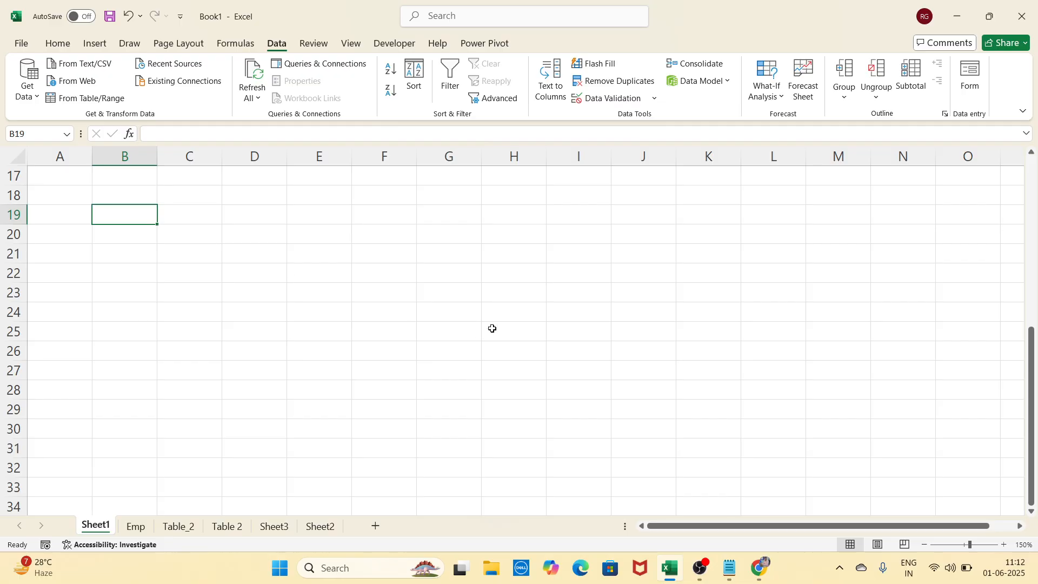
{"action": "type", "text": "Name"}
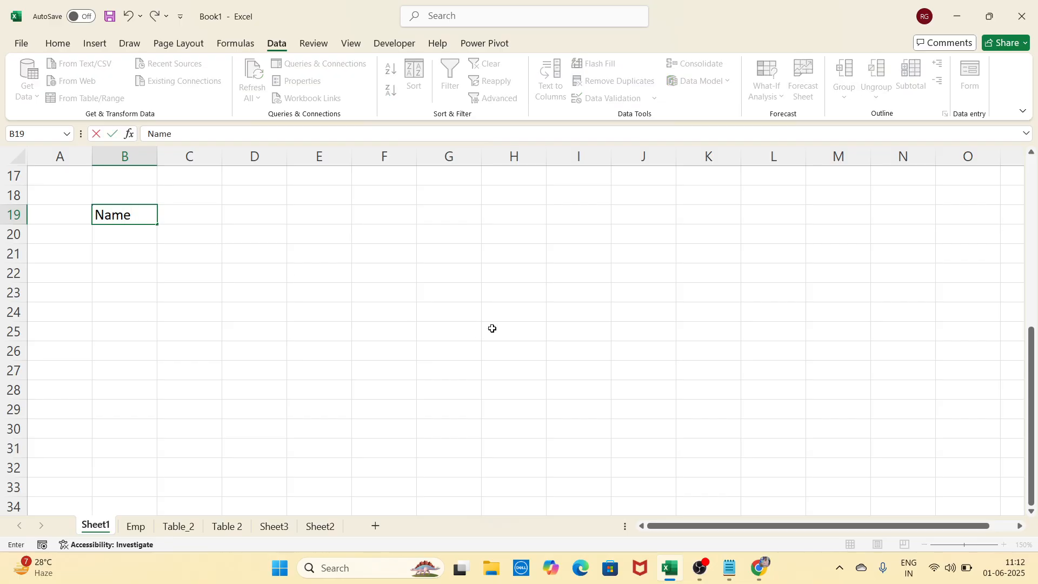
{"action": "key", "text": "Tab"}
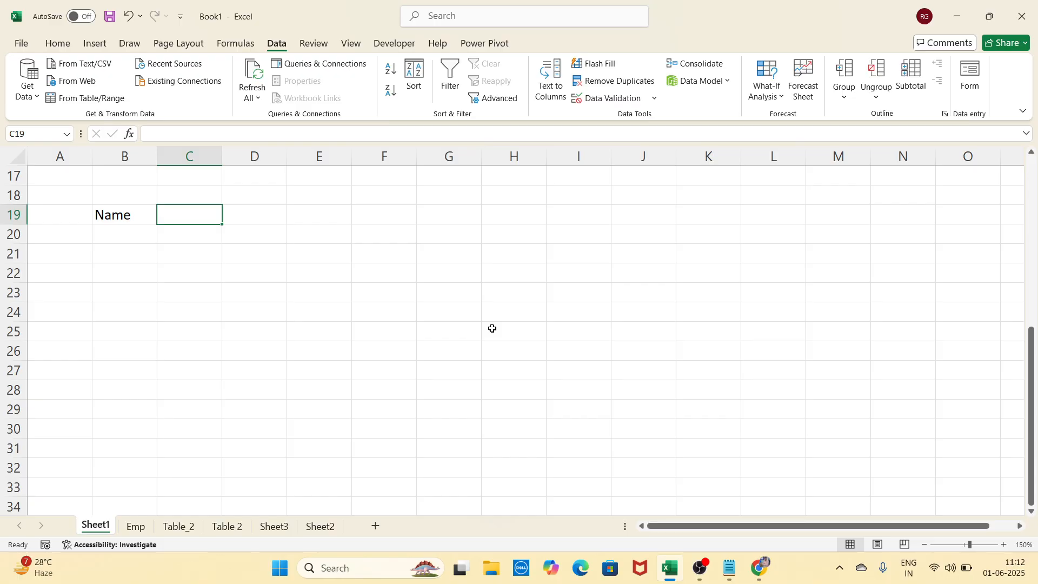
{"action": "key", "text": "Left"}
{"action": "key", "text": "Right"}
{"action": "type", "text": "Co"}
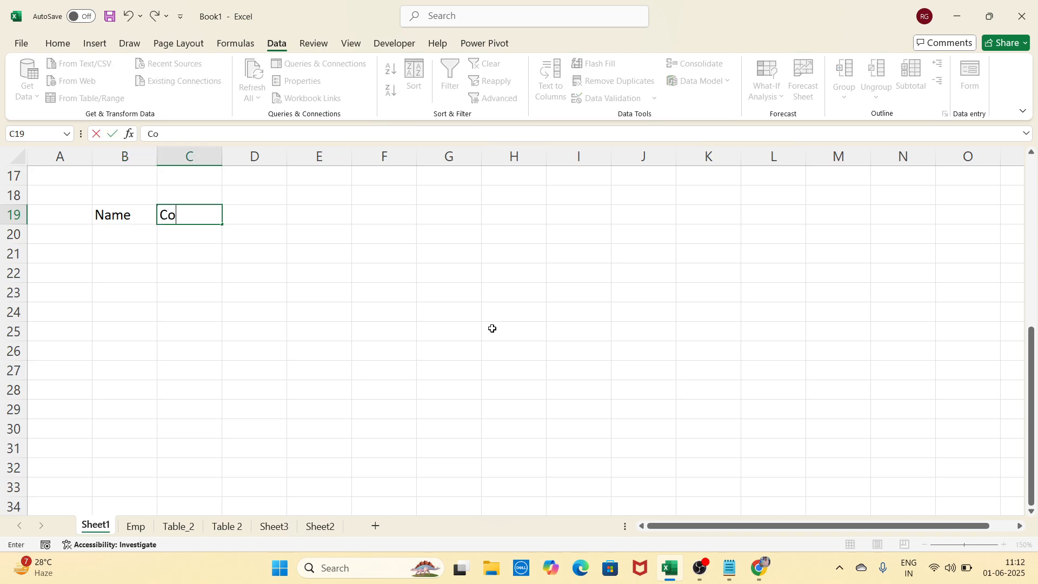
{"action": "key", "text": "BackSpace"}
{"action": "key", "text": "BackSpace"}
{"action": "type", "text": "Salry"}
{"action": "key", "text": "BackSpace"}
{"action": "key", "text": "BackSpace"}
{"action": "type", "text": "ary"}
{"action": "key", "text": "Tab"}
Add Contact no and City in D19:E19 and autofit column D to its text
{"action": "type", "text": "Con"}
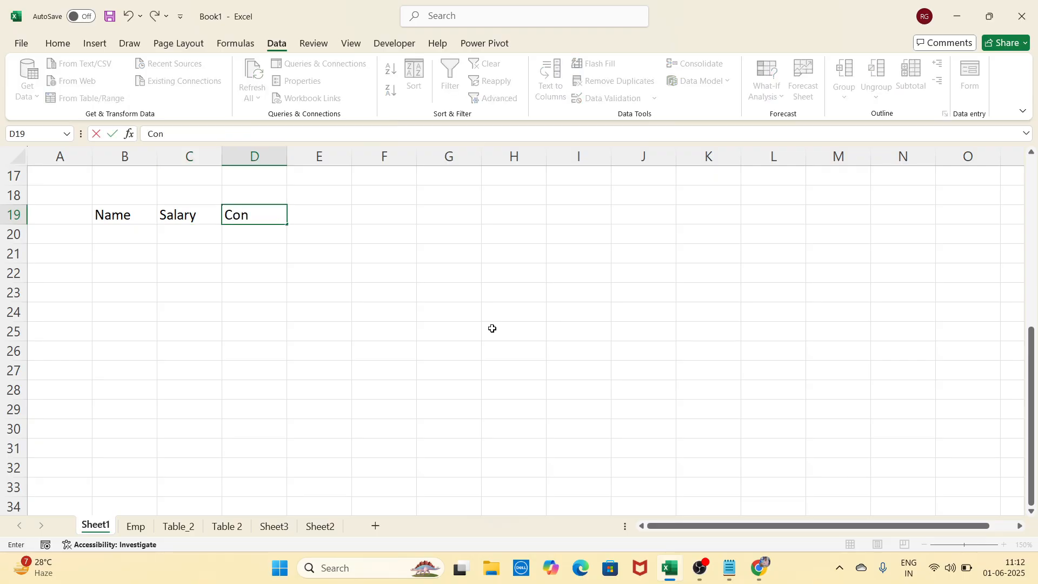
{"action": "type", "text": "tact no"}
{"action": "key", "text": "Tab"}
{"action": "type", "text": "City"}
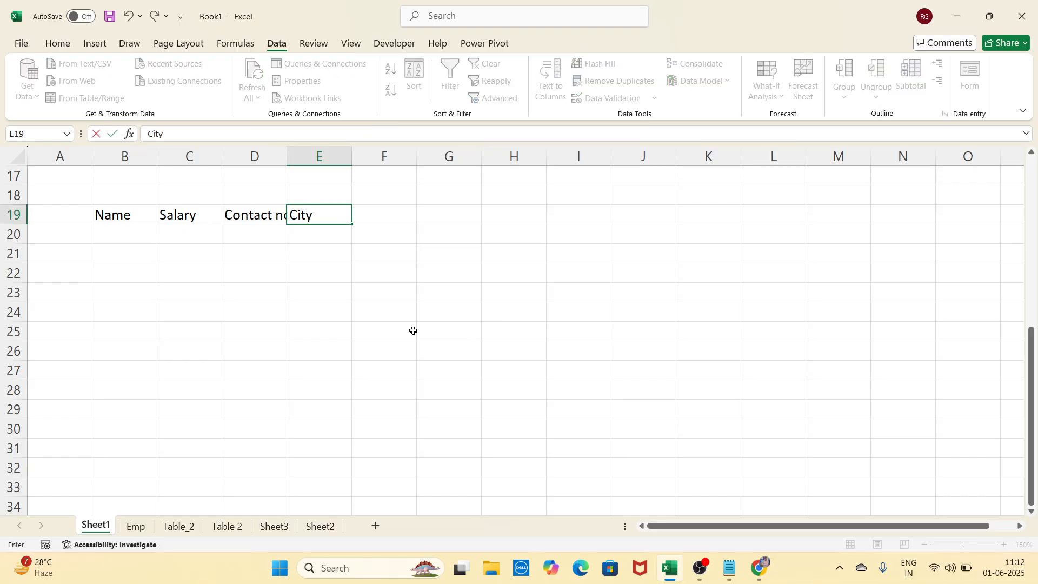
{"action": "left_click", "coordinate": [348, 315]}
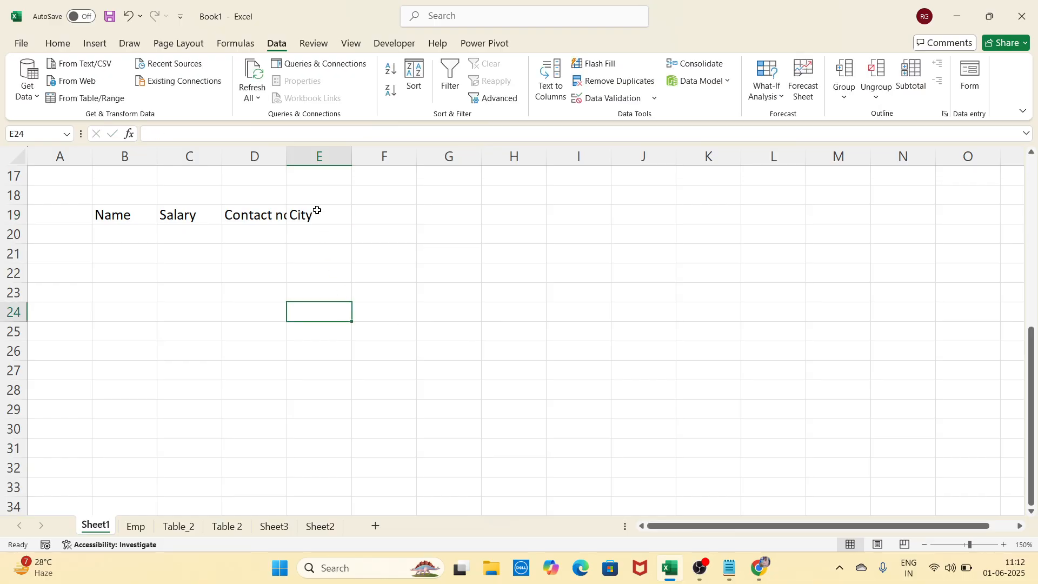
{"action": "double_click", "coordinate": [288, 147]}
{"action": "left_click", "coordinate": [242, 313]}
{"action": "left_click", "coordinate": [408, 291]}
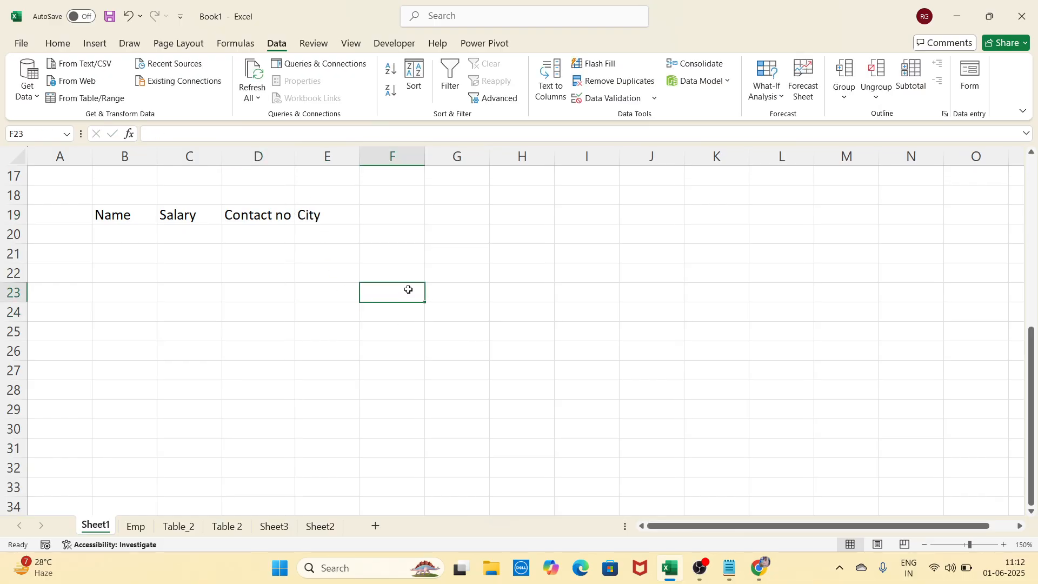
Enter abc under Name in B20
{"action": "left_click", "coordinate": [139, 235]}
{"action": "type", "text": "abc"}
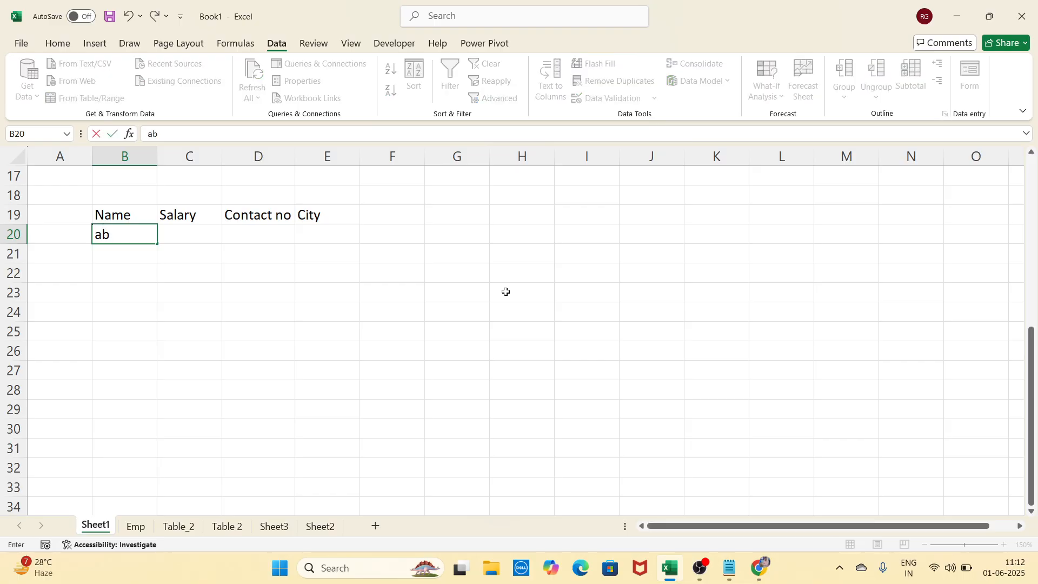
{"action": "left_click", "coordinate": [333, 305]}
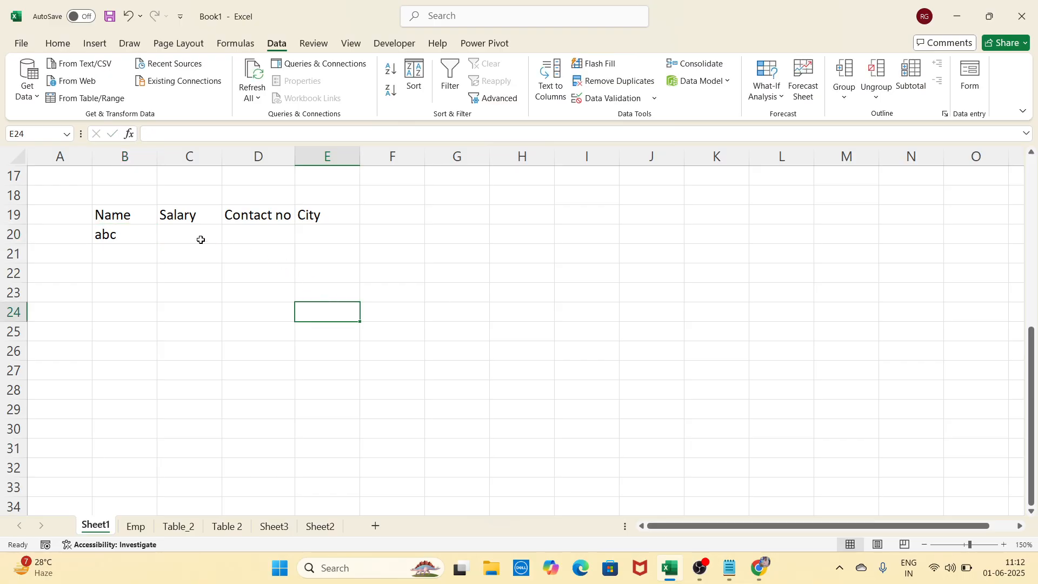
{"action": "left_click_drag", "start_coordinate": [201, 236], "coordinate": [176, 465]}
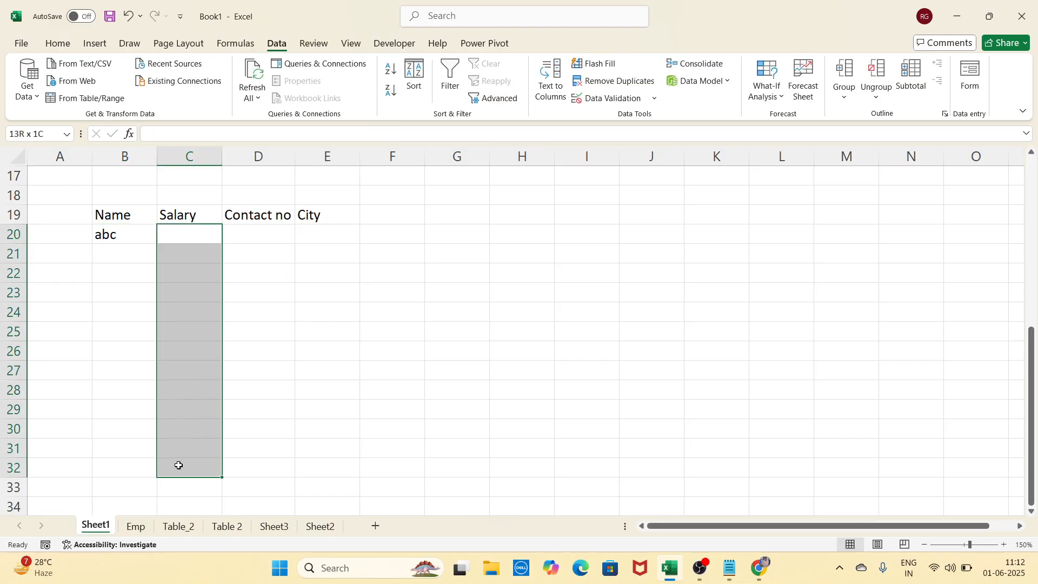
{"action": "left_click", "coordinate": [403, 314]}
{"action": "left_click", "coordinate": [193, 271]}
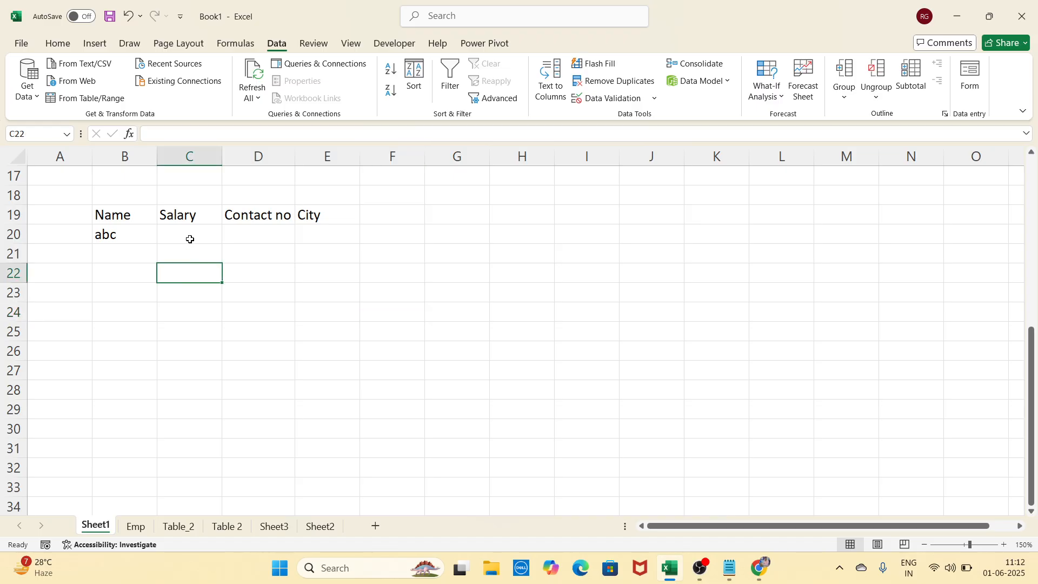
{"action": "left_click", "coordinate": [190, 239]}
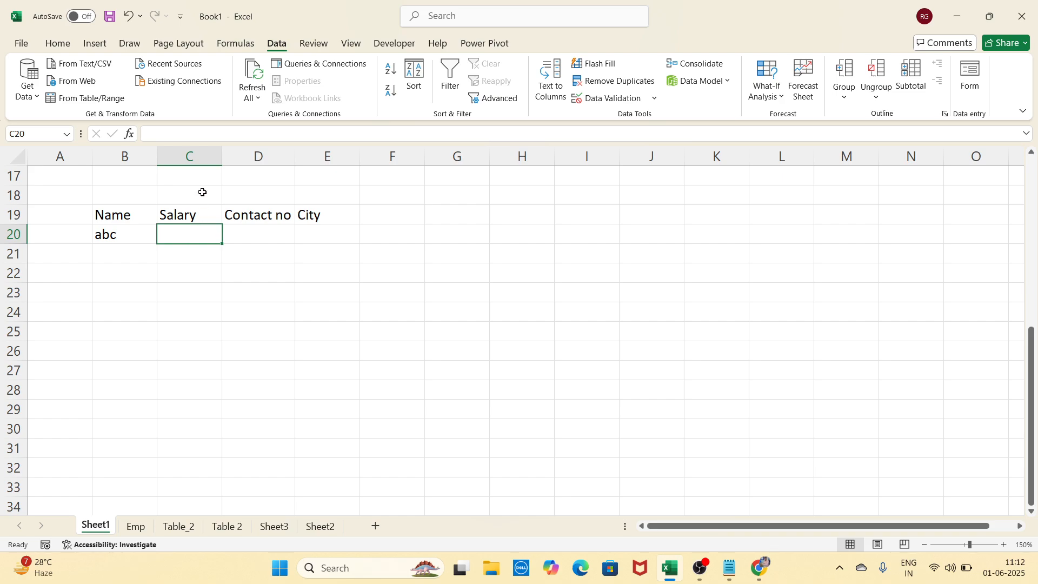
{"action": "left_click_drag", "start_coordinate": [205, 173], "coordinate": [188, 424]}
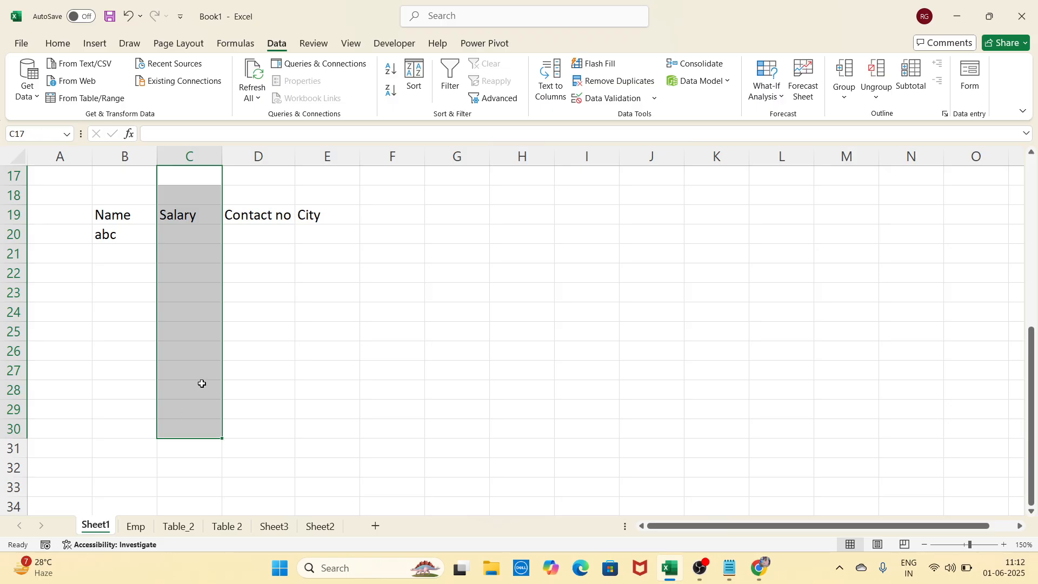
{"action": "left_click", "coordinate": [195, 234]}
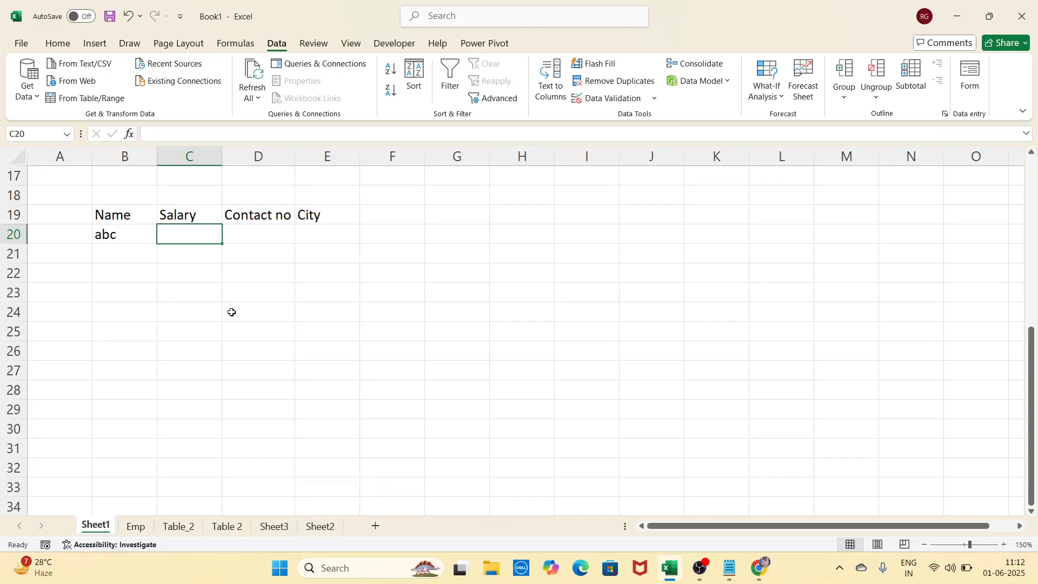
{"action": "left_click", "coordinate": [304, 326]}
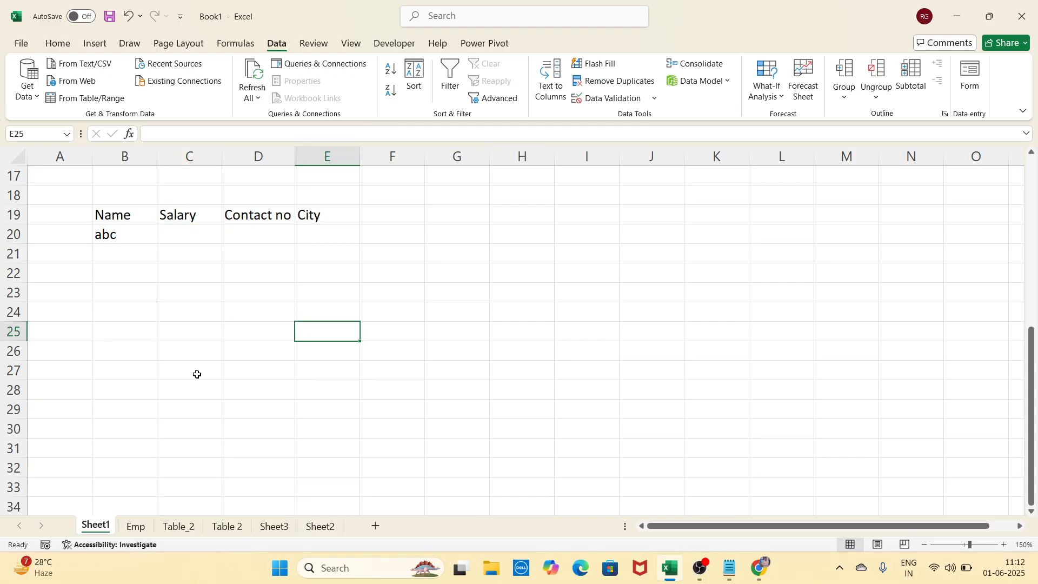
{"action": "left_click", "coordinate": [198, 159]}
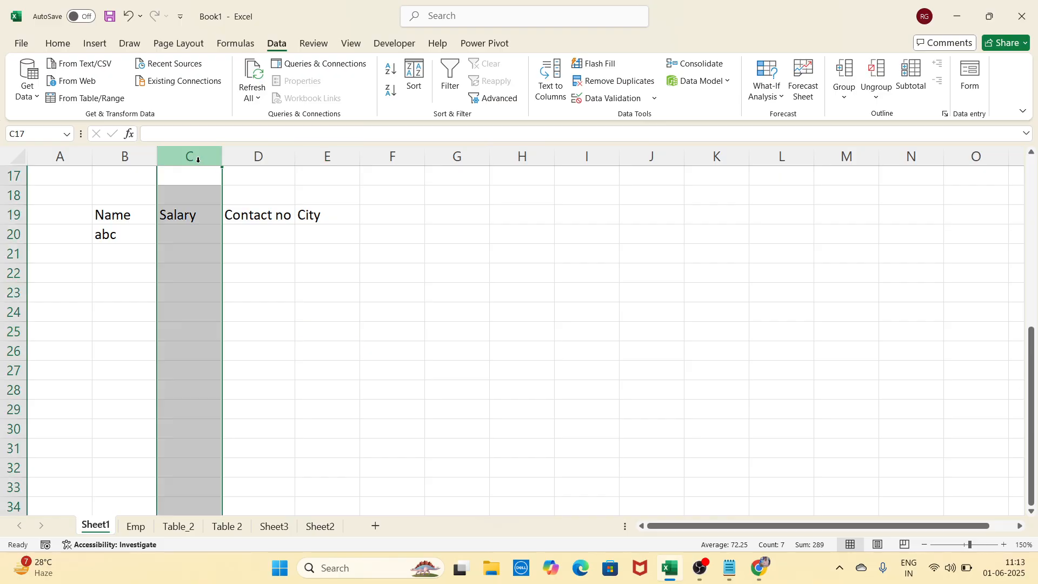
{"action": "left_click", "coordinate": [277, 265]}
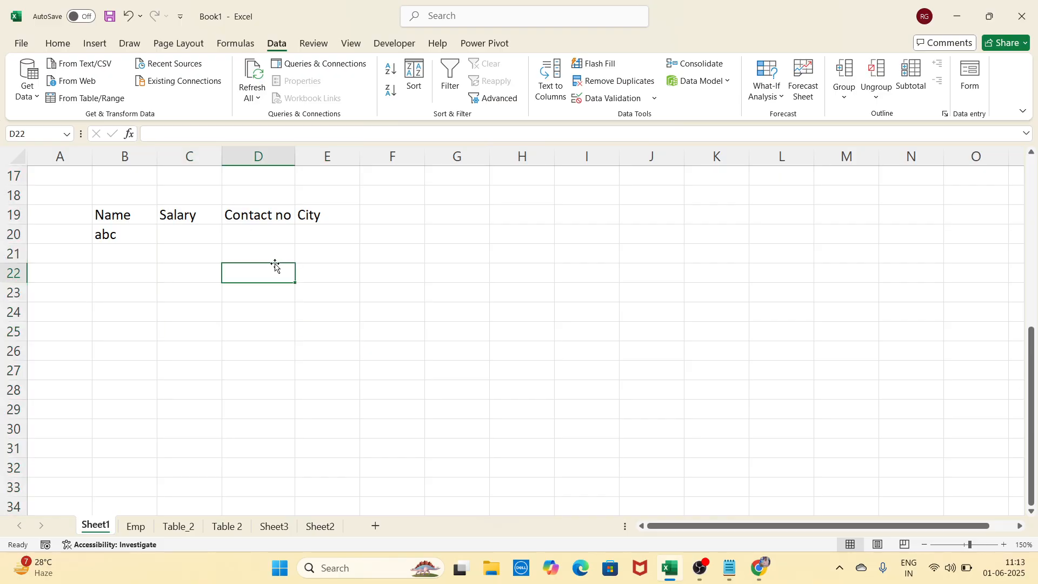
{"action": "left_click", "coordinate": [208, 237]}
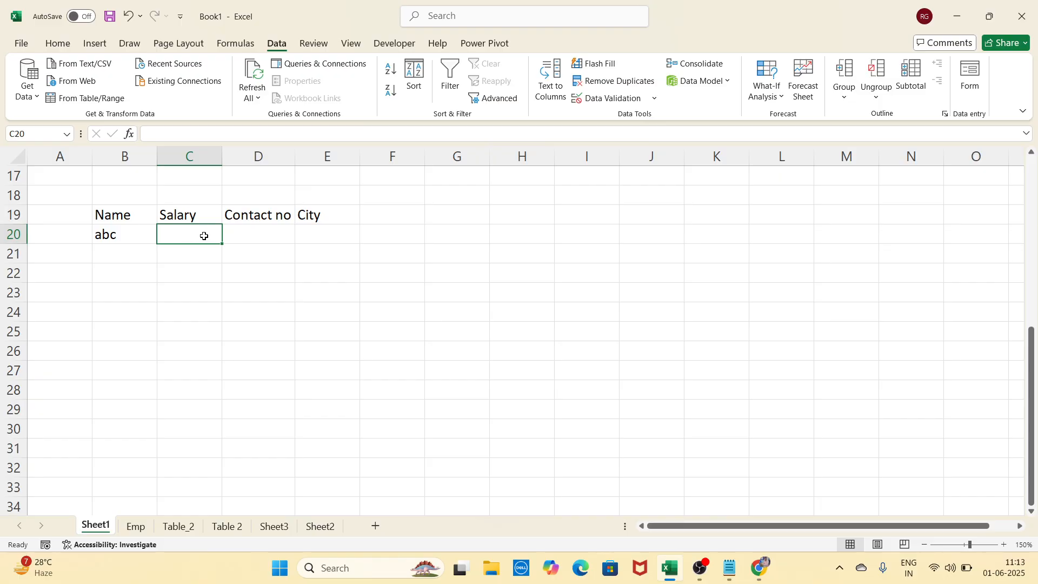
Give C20 a Whole number validation between minimum 10000 and maximum 50000
{"action": "left_click", "coordinate": [597, 104]}
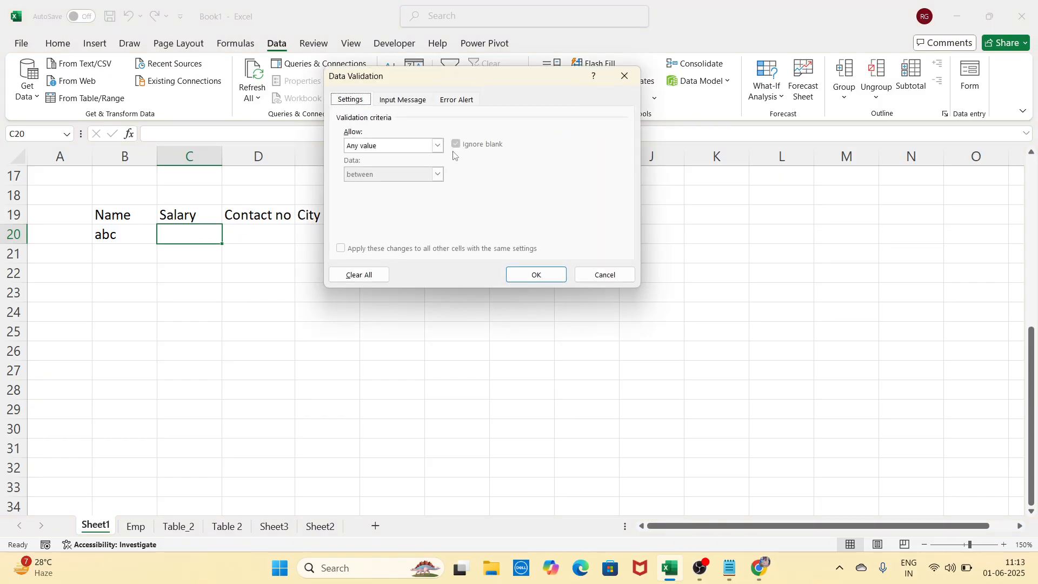
{"action": "left_click", "coordinate": [439, 147]}
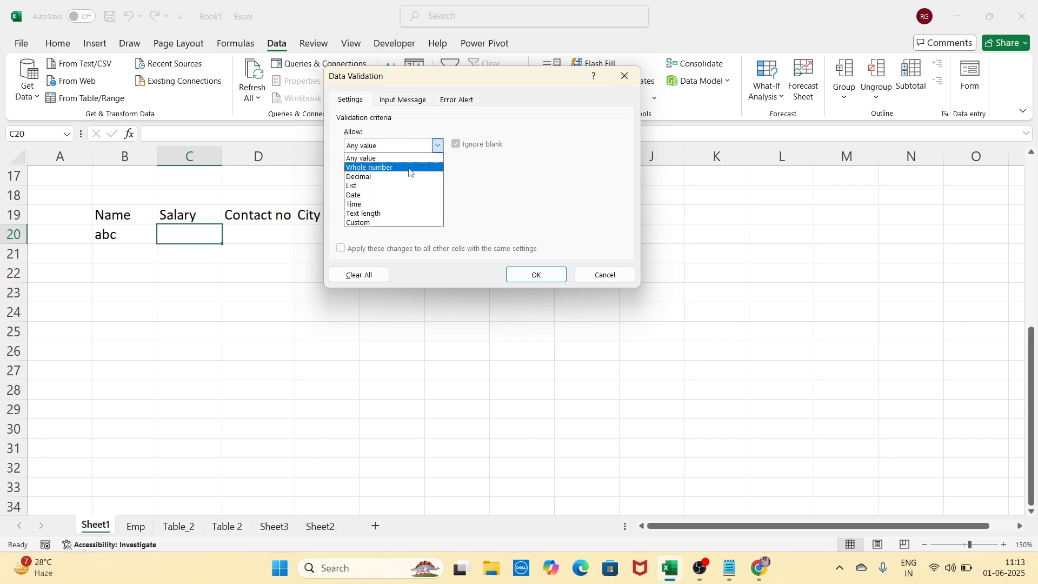
{"action": "left_click", "coordinate": [375, 169]}
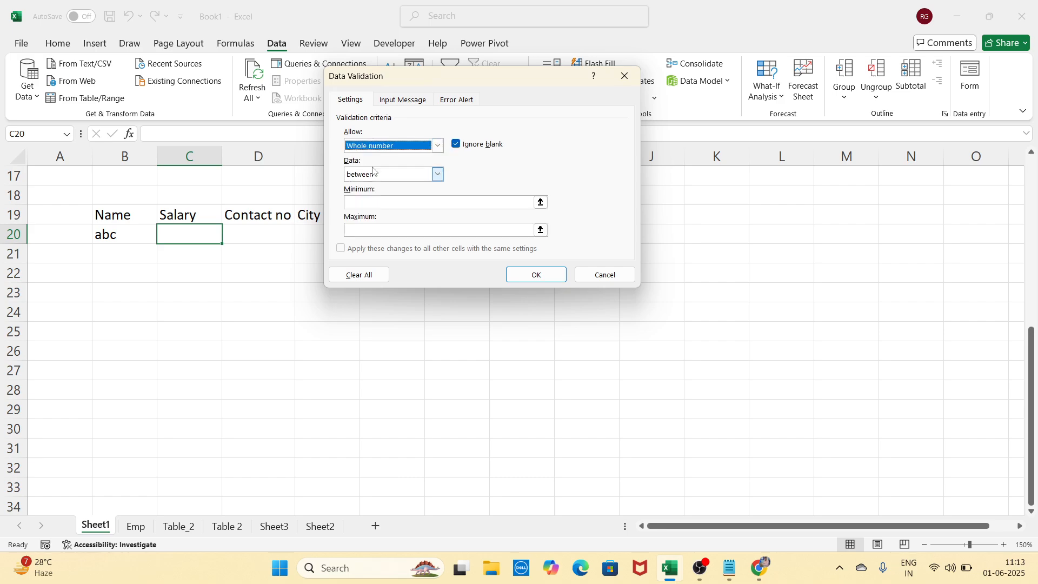
{"action": "left_click", "coordinate": [370, 202]}
{"action": "type", "text": "10000"}
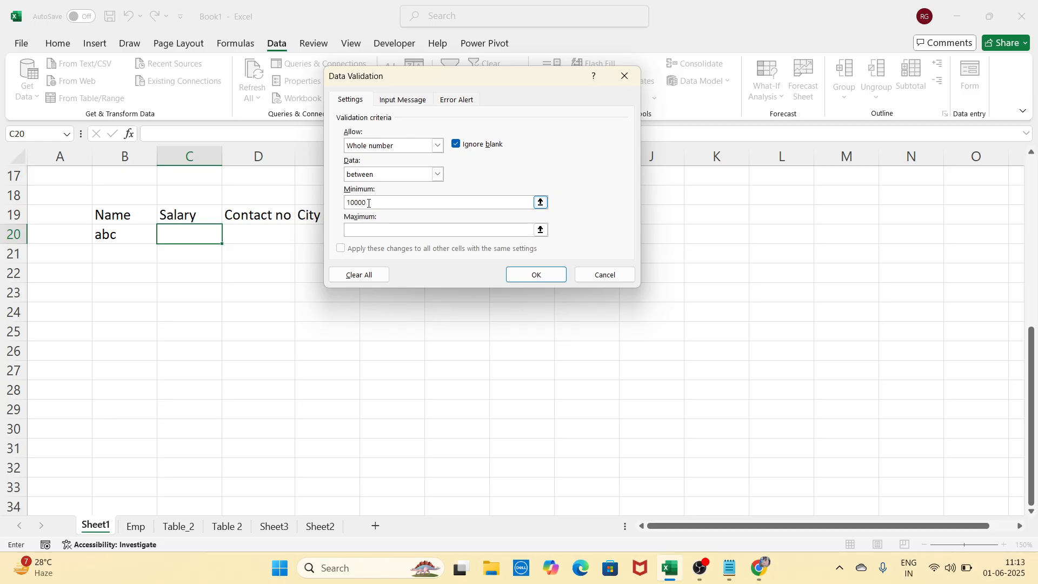
{"action": "key", "text": "Tab"}
{"action": "type", "text": "50000"}
{"action": "left_click", "coordinate": [532, 274]}
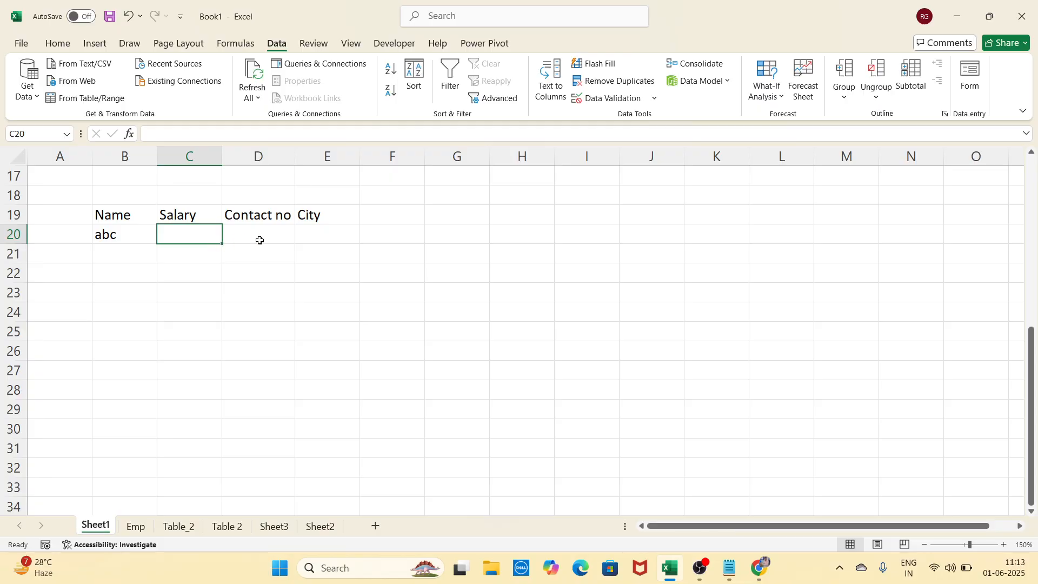
Test the salary rule: 5000 and 600000 are rejected, 25000 then 40000 are accepted in C20
{"action": "type", "text": "5"}
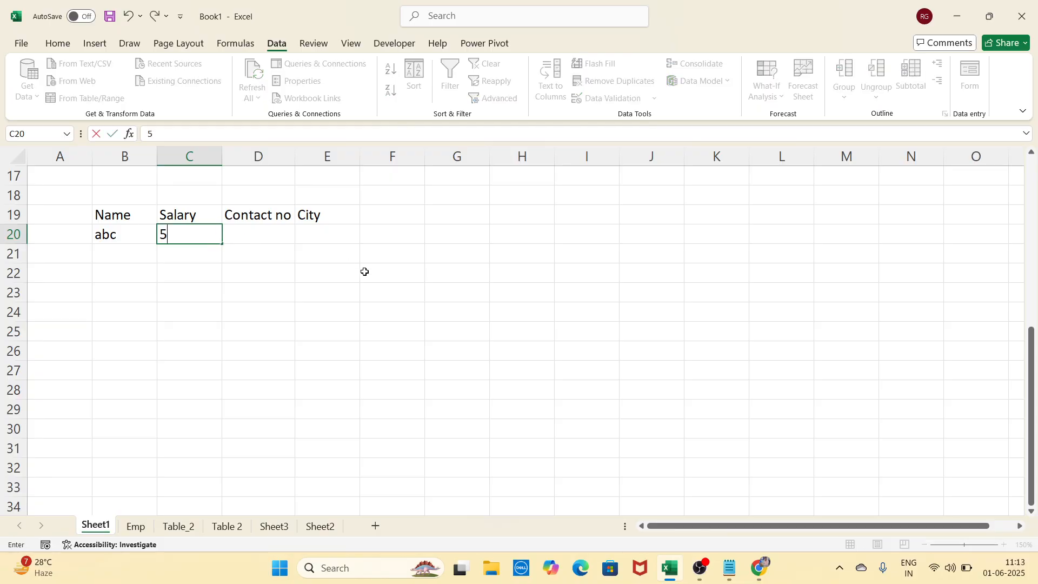
{"action": "type", "text": "000"}
{"action": "key", "text": "Return"}
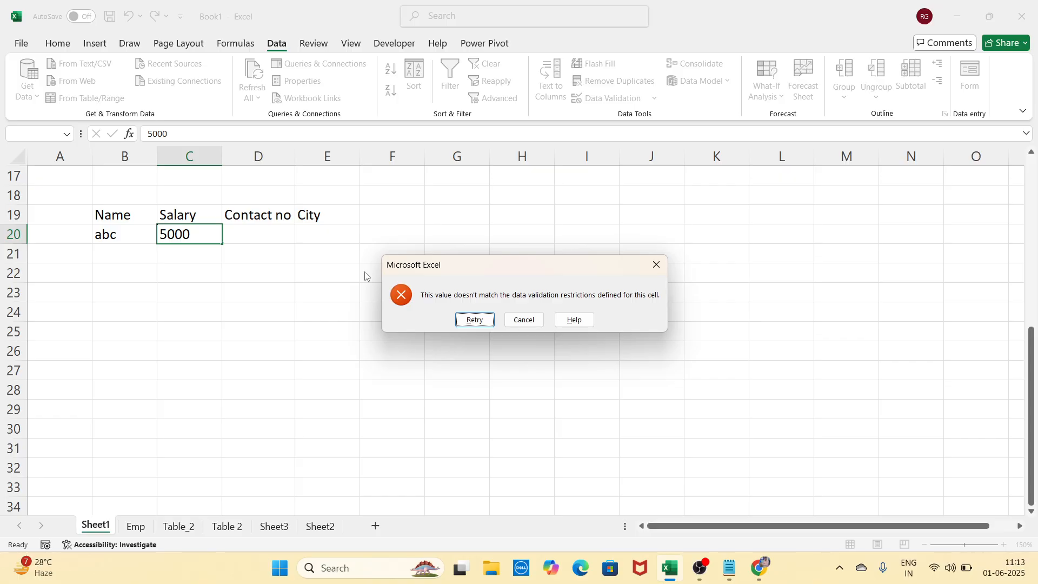
{"action": "left_click", "coordinate": [656, 265]}
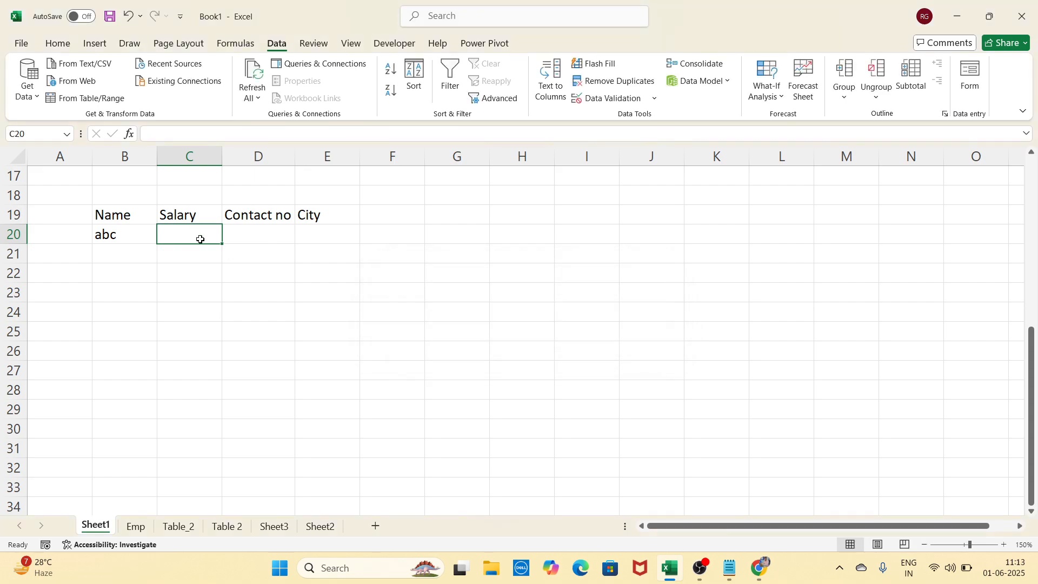
{"action": "type", "text": "25000"}
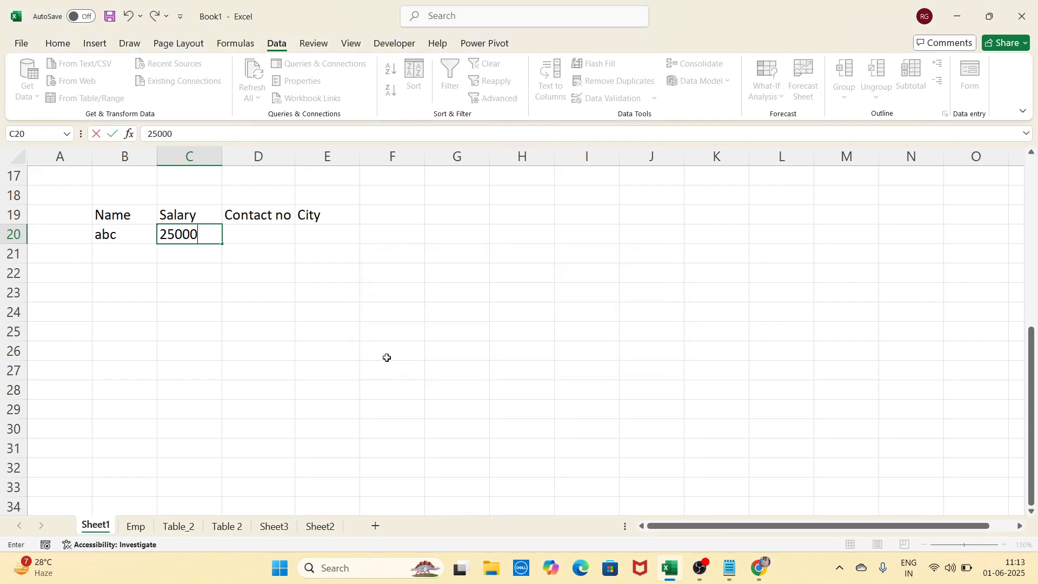
{"action": "key", "text": "Return"}
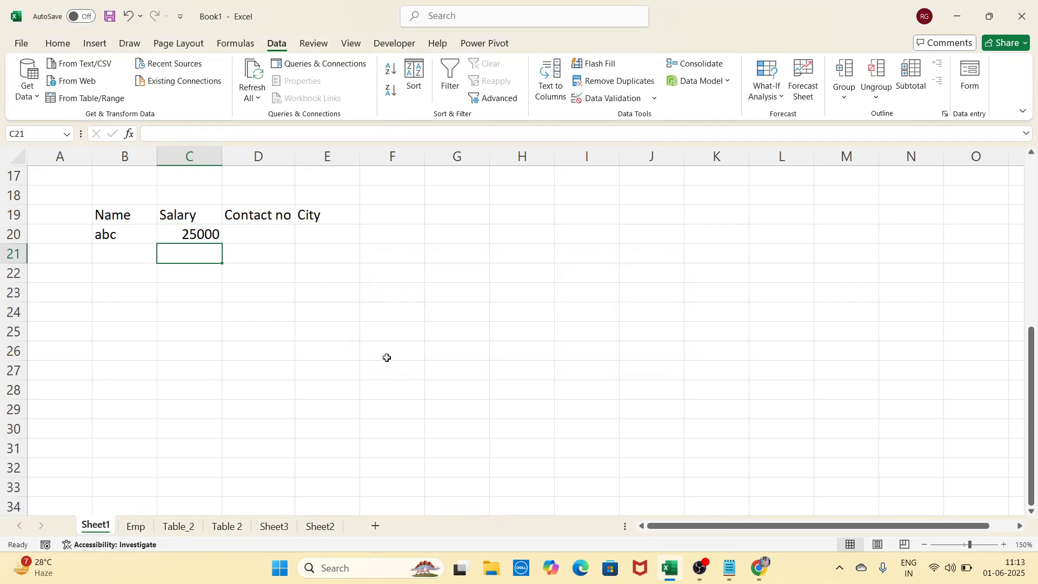
{"action": "key", "text": "Up"}
{"action": "type", "text": "40"}
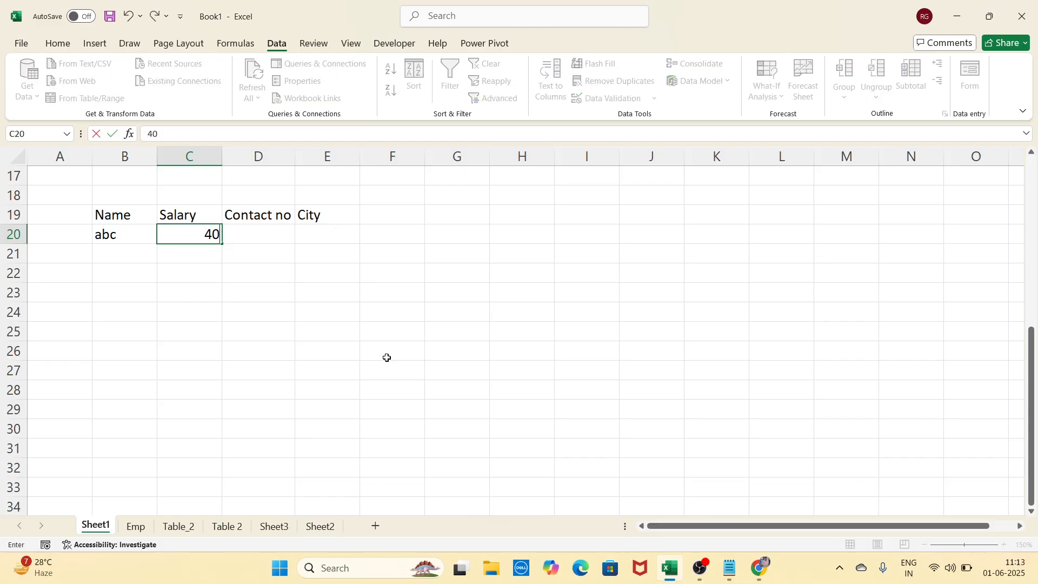
{"action": "type", "text": "000"}
{"action": "key", "text": "Return"}
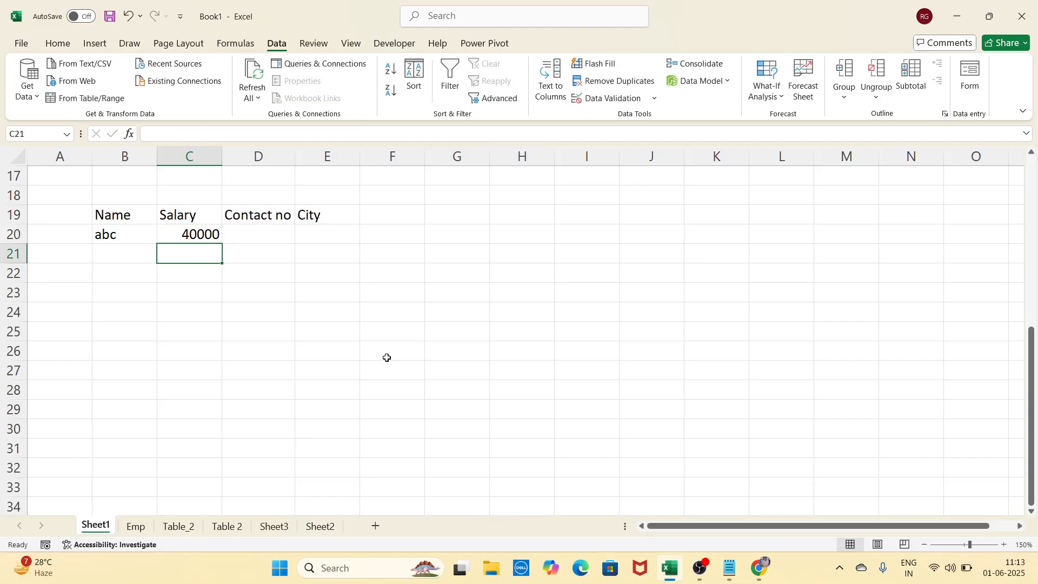
{"action": "key", "text": "Up"}
{"action": "type", "text": "600000"}
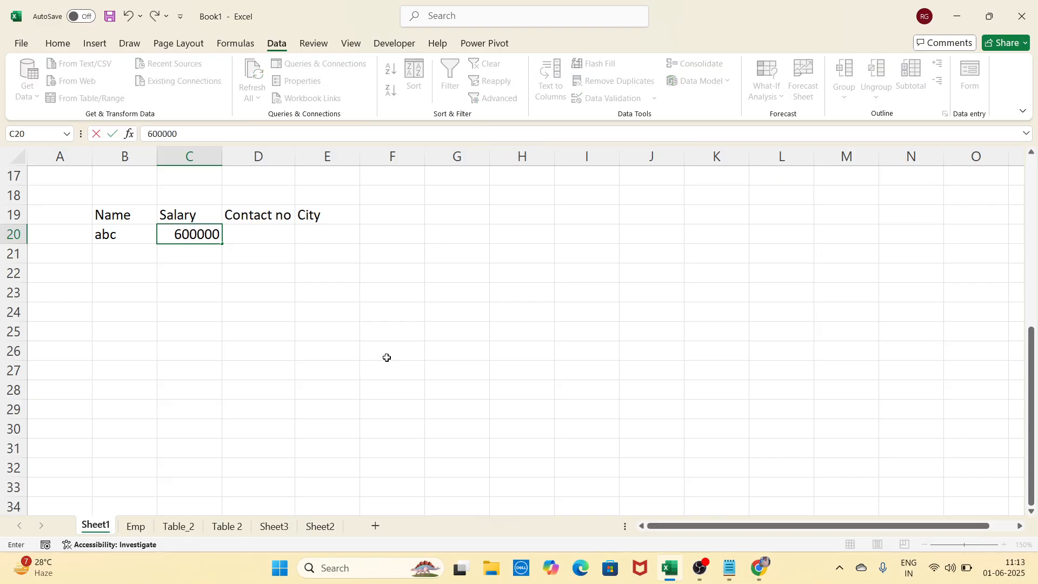
{"action": "key", "text": "Return"}
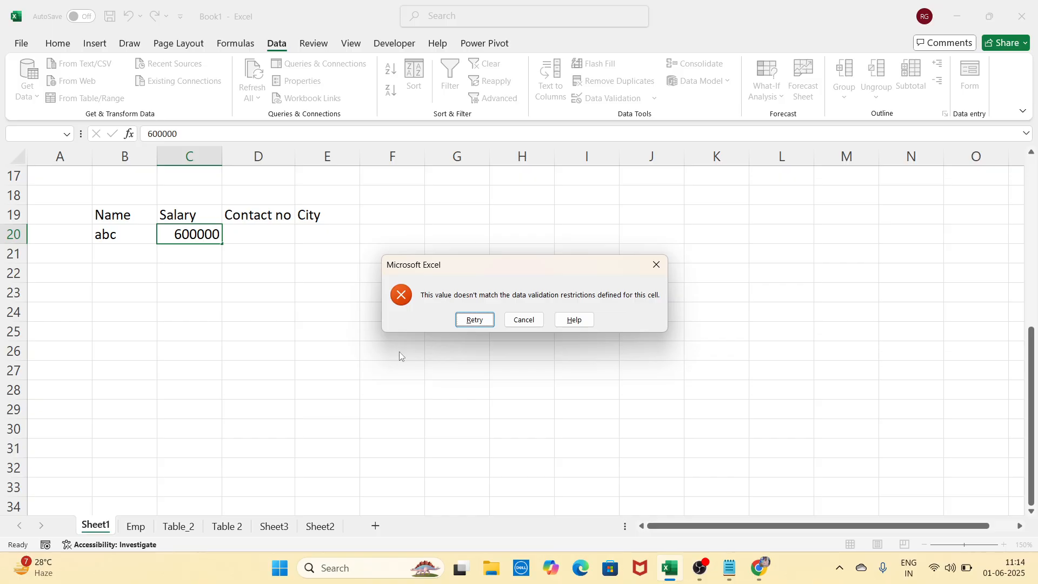
{"action": "left_click", "coordinate": [657, 264]}
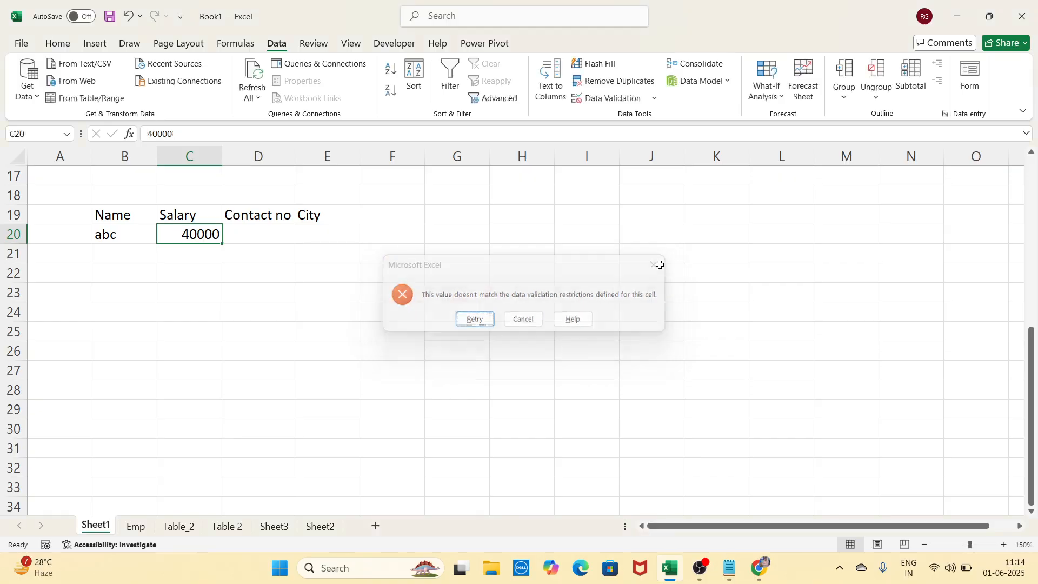
Widen the Contact no column D by dragging its header border
{"action": "left_click", "coordinate": [316, 327]}
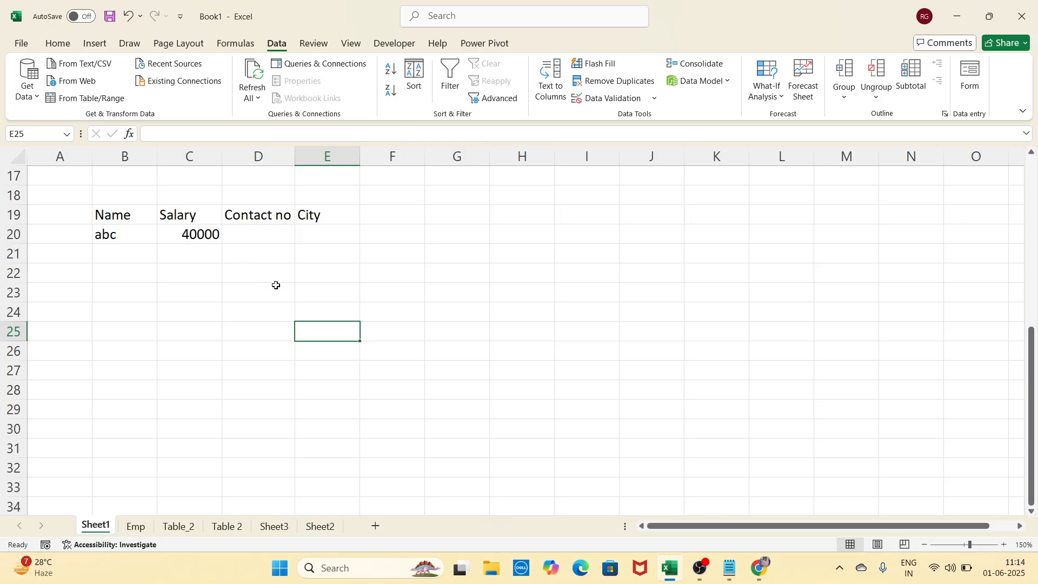
{"action": "left_click", "coordinate": [259, 233]}
{"action": "left_click_drag", "start_coordinate": [295, 154], "coordinate": [320, 157]}
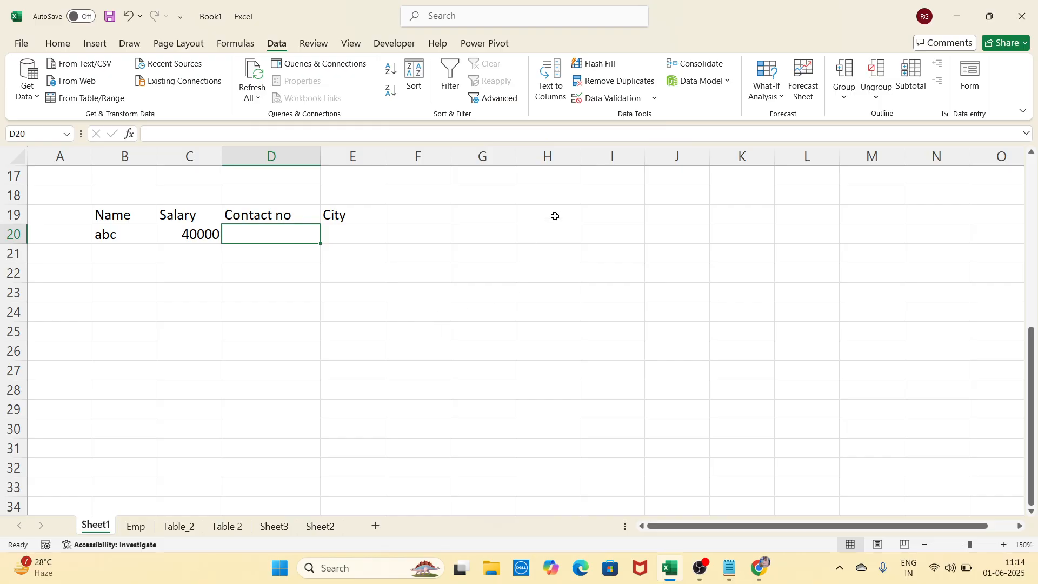
Give D20 a Text length validation requiring length equal to 10
{"action": "left_click", "coordinate": [610, 102]}
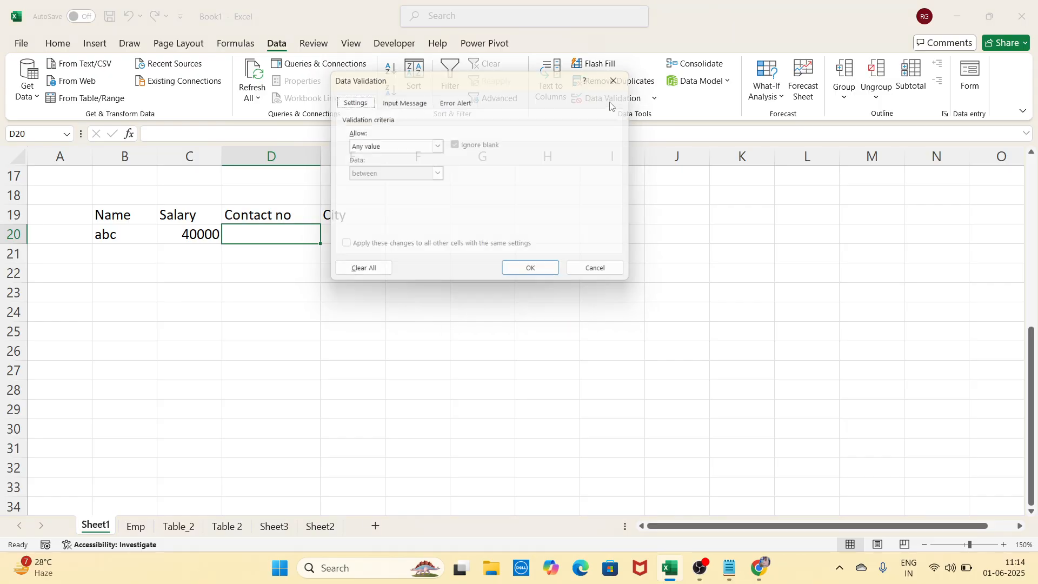
{"action": "left_click", "coordinate": [439, 146]}
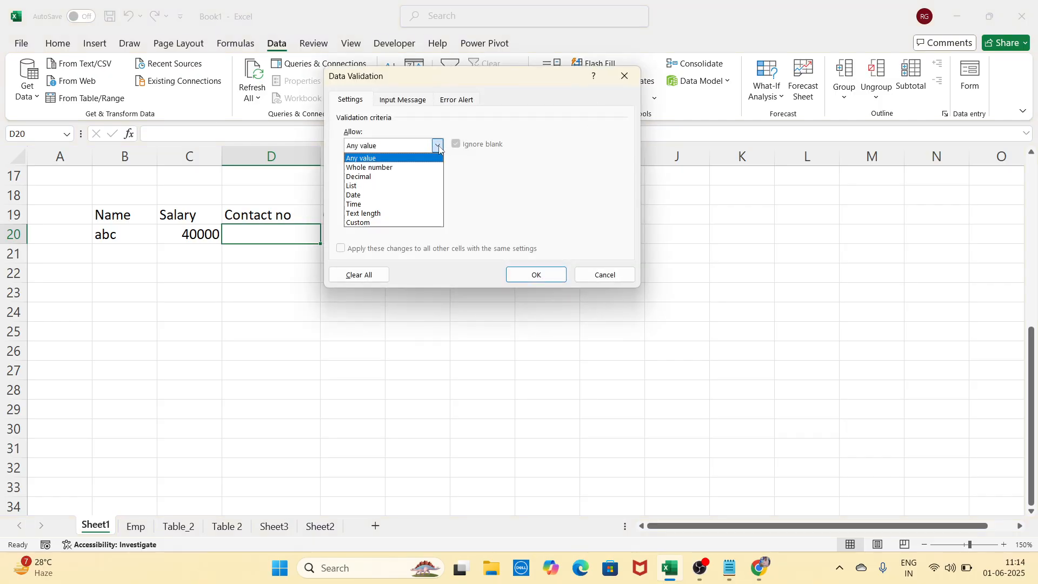
{"action": "left_click", "coordinate": [376, 214]}
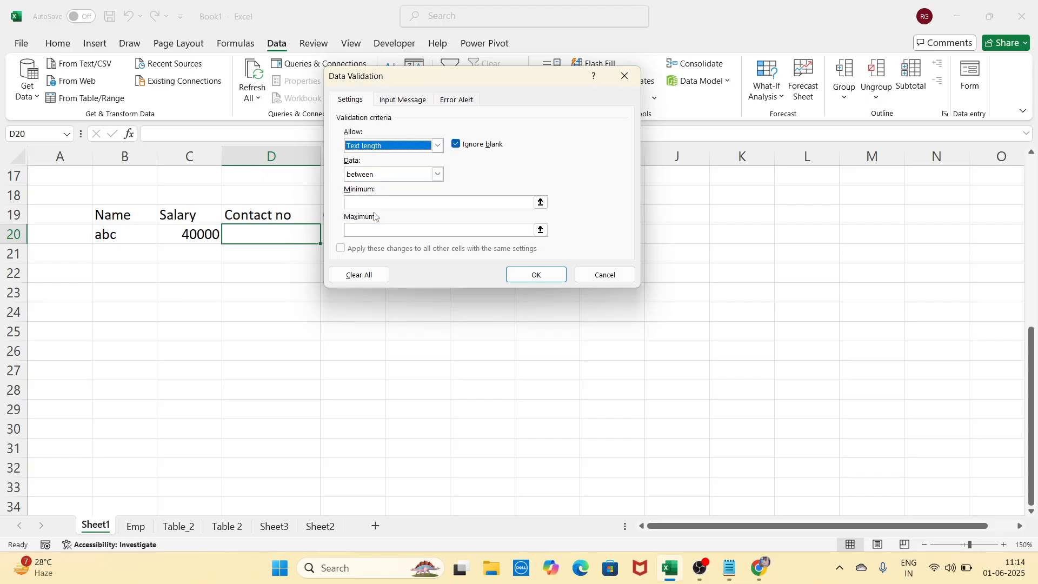
{"action": "left_click", "coordinate": [438, 174]}
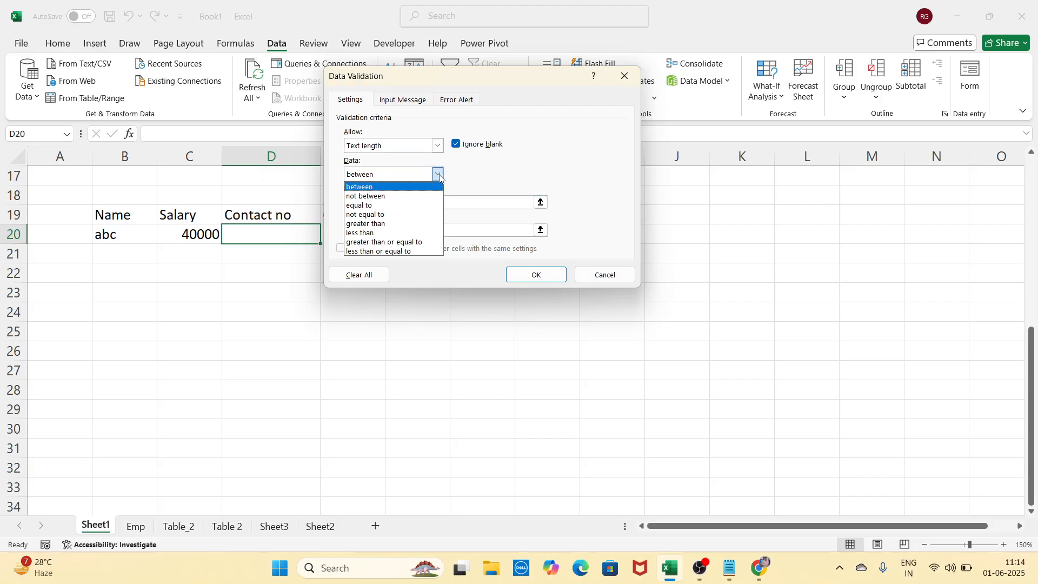
{"action": "left_click", "coordinate": [373, 205]}
{"action": "left_click", "coordinate": [371, 202]}
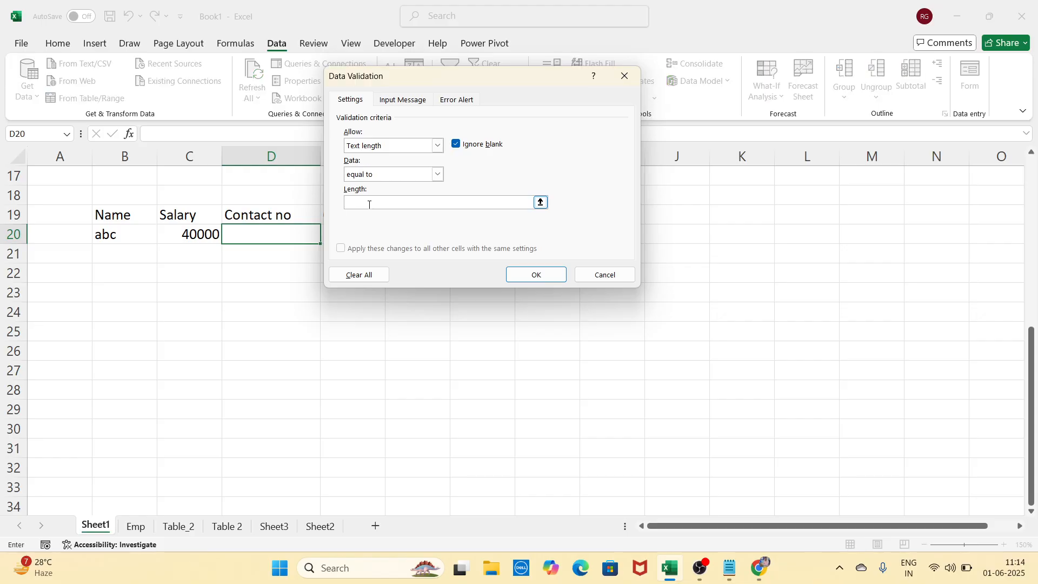
{"action": "type", "text": "10"}
{"action": "left_click", "coordinate": [521, 276]}
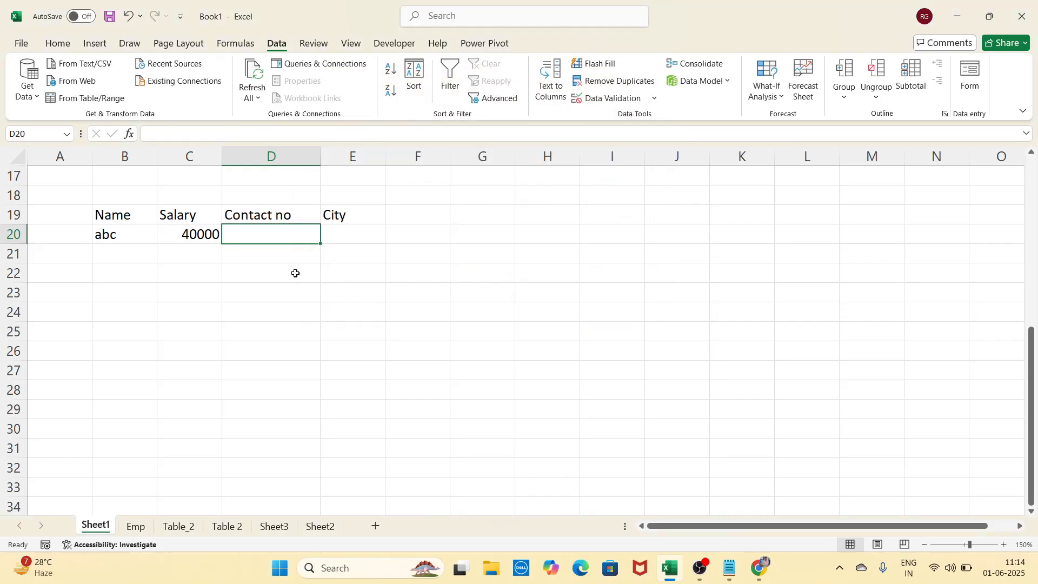
Enter a 9-digit contact number, retry after rejection, then enter a valid 10-digit number
{"action": "type", "text": "123456789"}
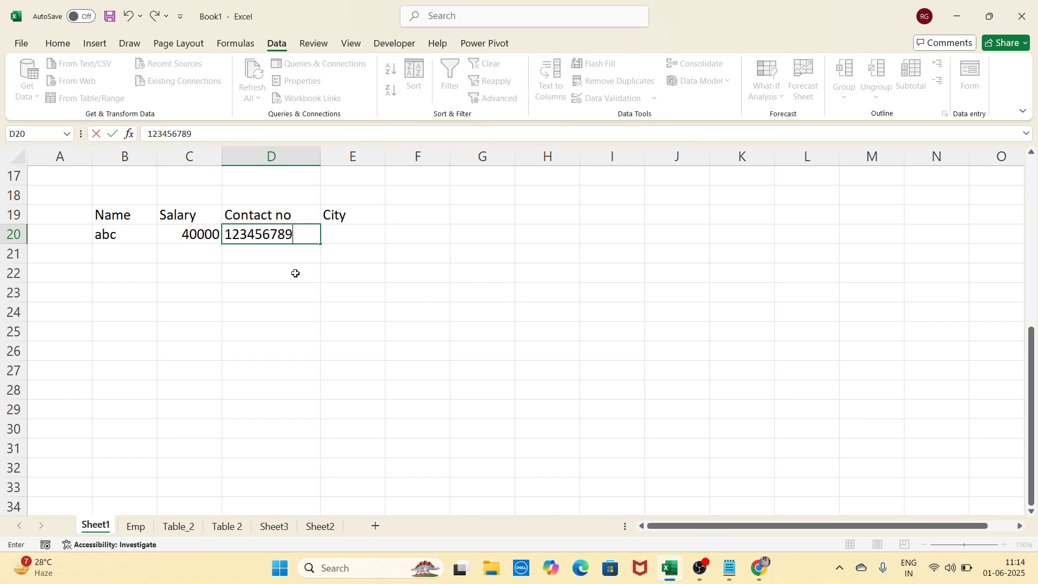
{"action": "key", "text": "Return"}
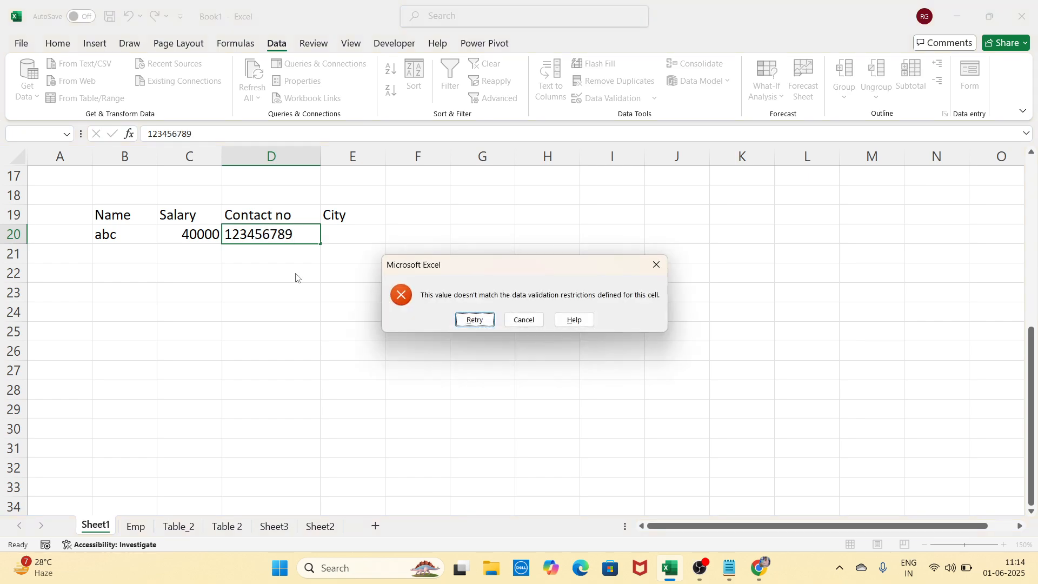
{"action": "key", "text": "Return"}
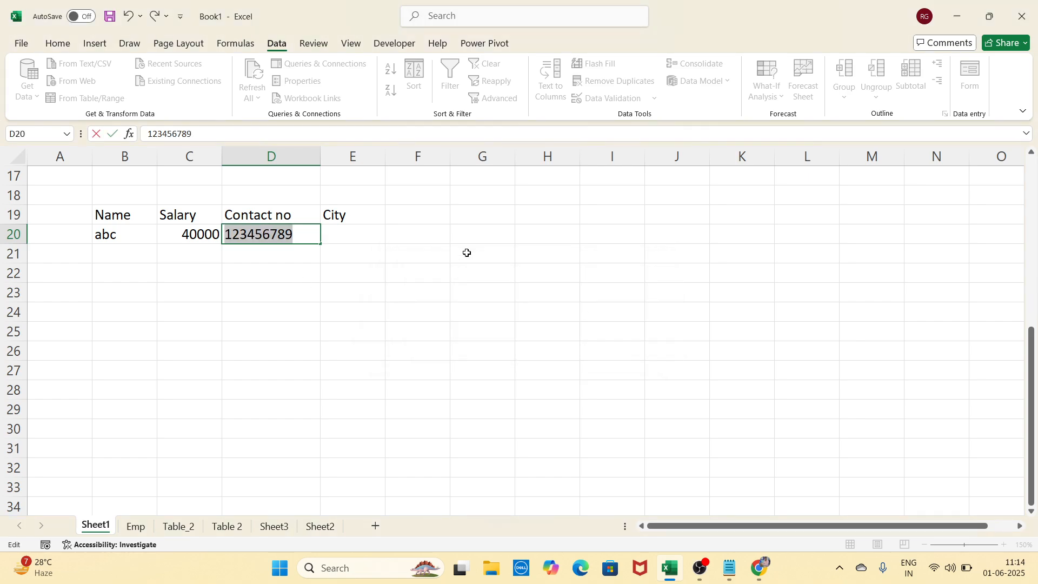
{"action": "type", "text": "1234567"}
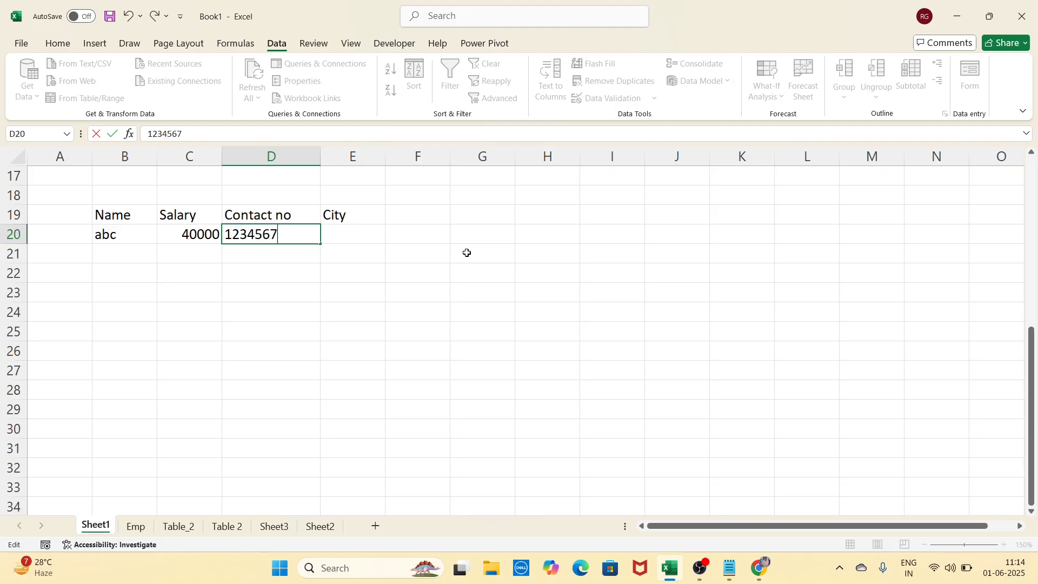
{"action": "type", "text": "894"}
{"action": "key", "text": "Return"}
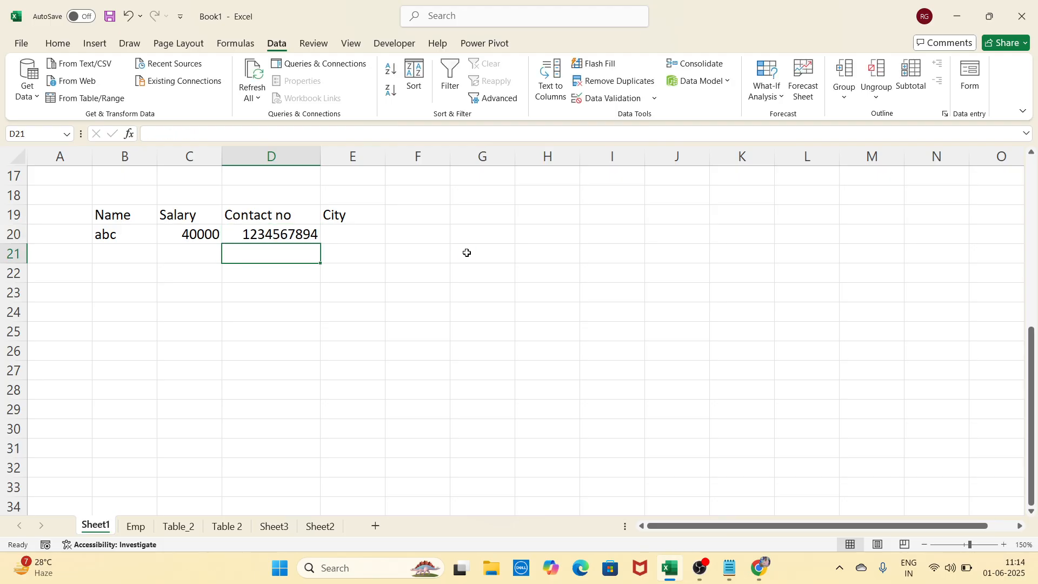
{"action": "key", "text": "Right"}
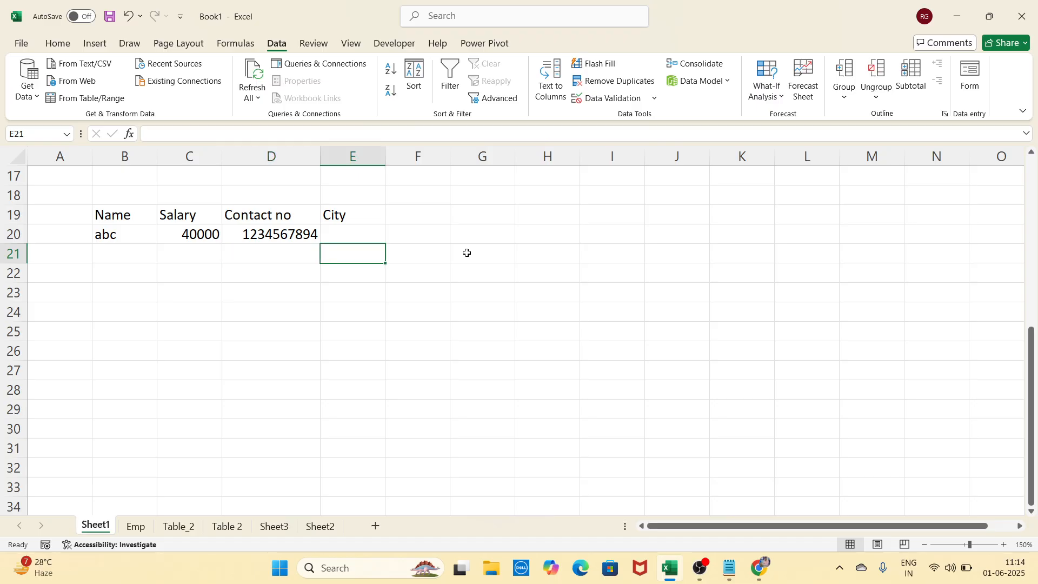
Give E20 a List validation with source Indore, Dewas, Bhopal
{"action": "key", "text": "Up"}
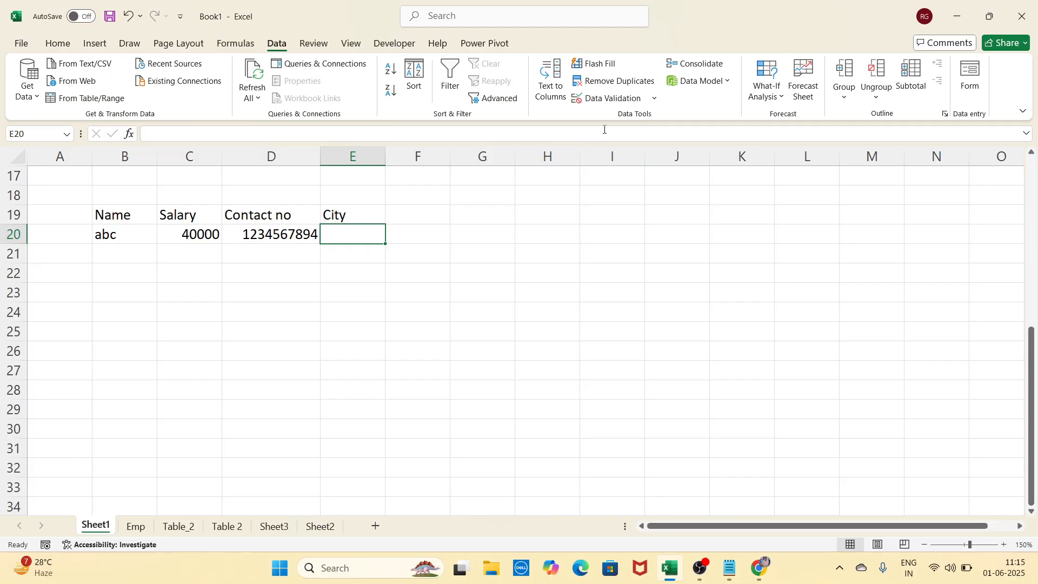
{"action": "left_click", "coordinate": [611, 98]}
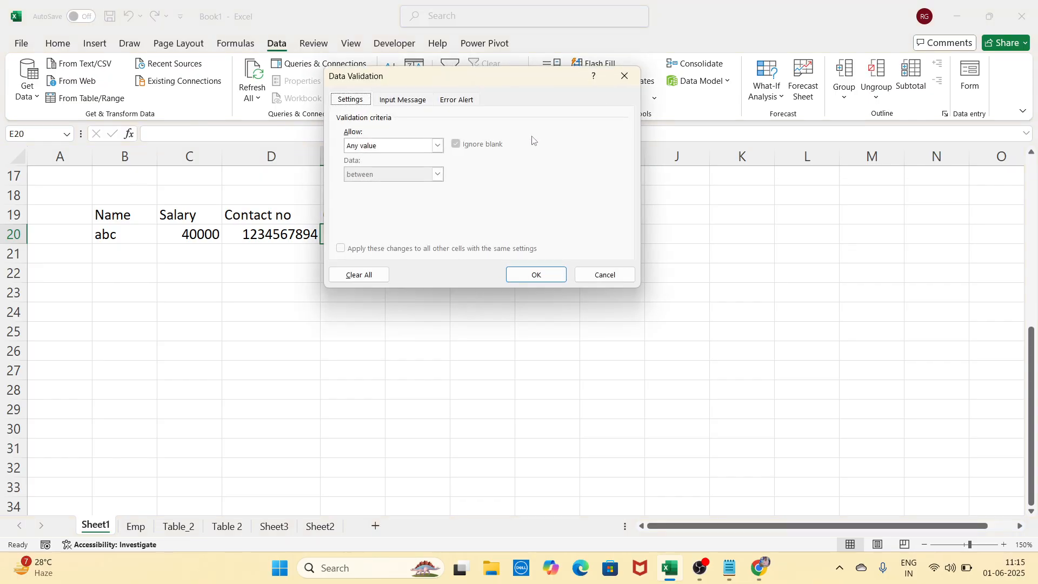
{"action": "left_click", "coordinate": [438, 146]}
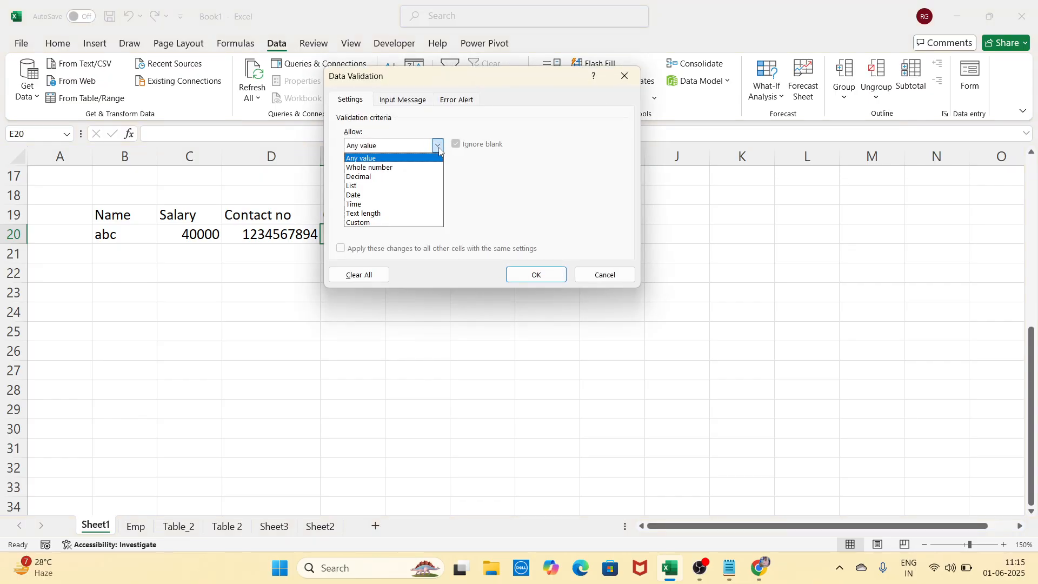
{"action": "left_click", "coordinate": [366, 186]}
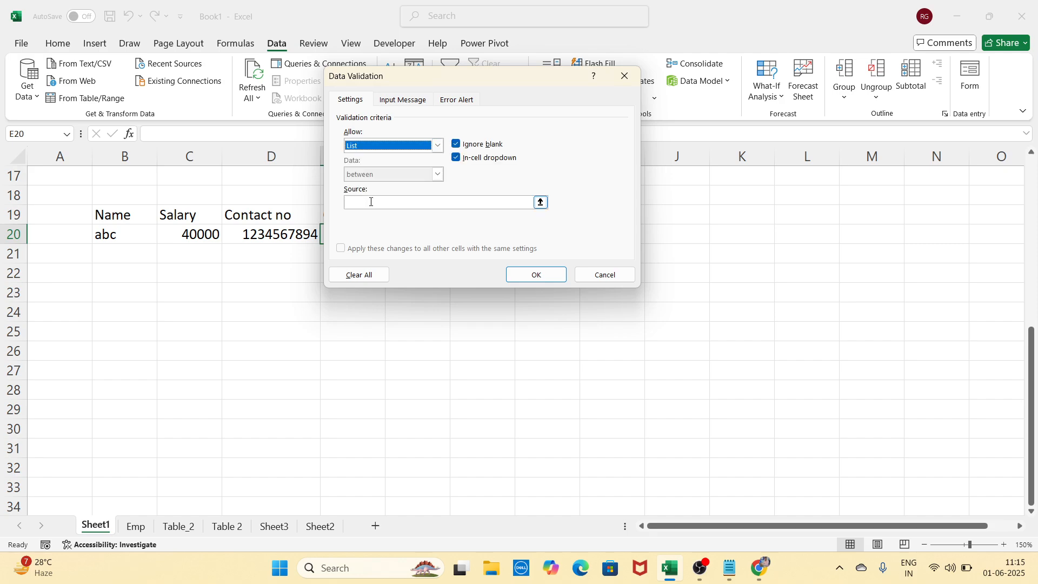
{"action": "left_click", "coordinate": [371, 202]}
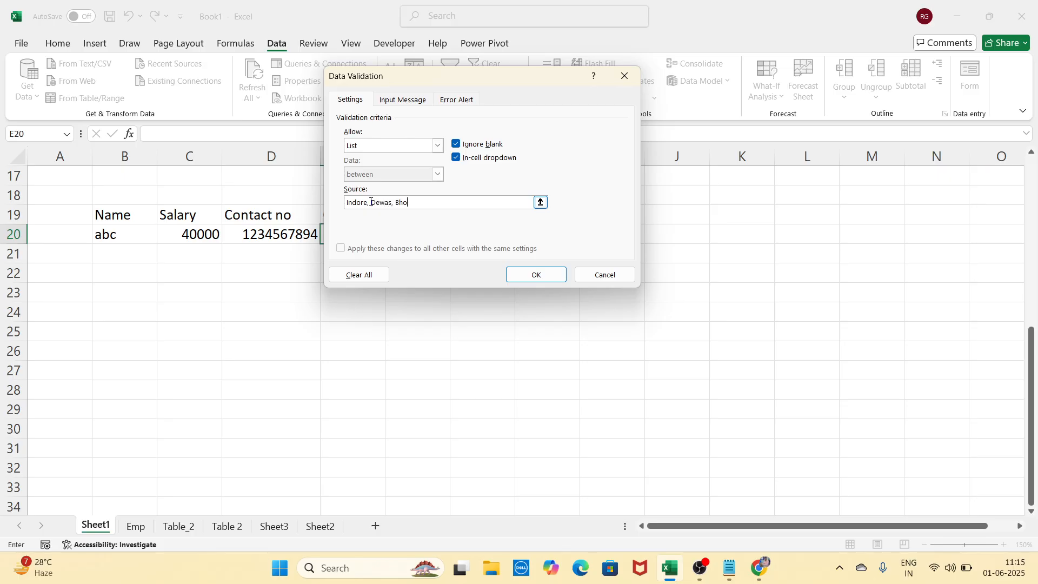
{"action": "left_click", "coordinate": [524, 276]}
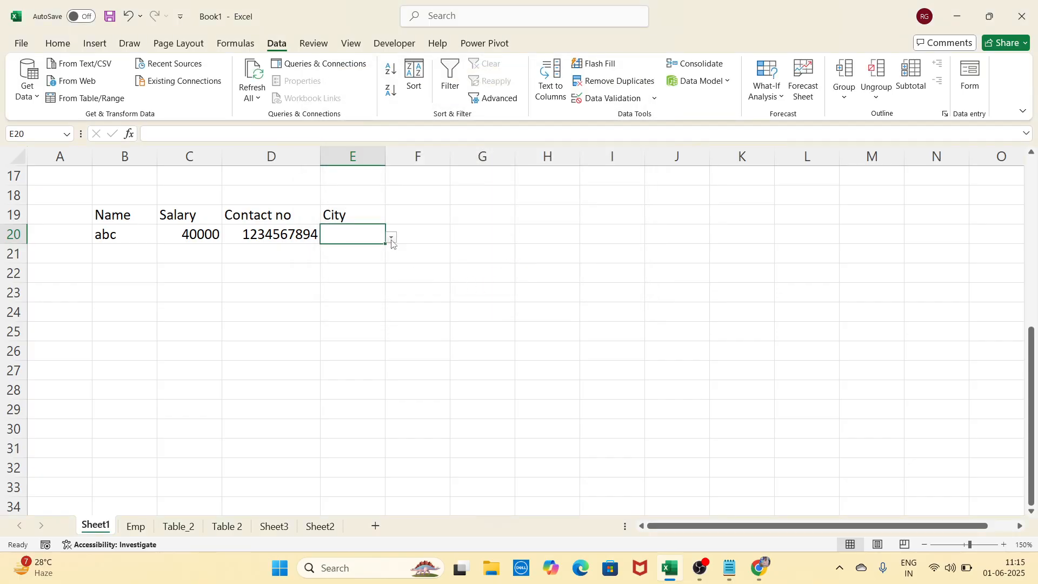
Pick Indore, Dewas and Bhopal in turn from E20's dropdown, then check nearby cells
{"action": "left_click", "coordinate": [392, 239]}
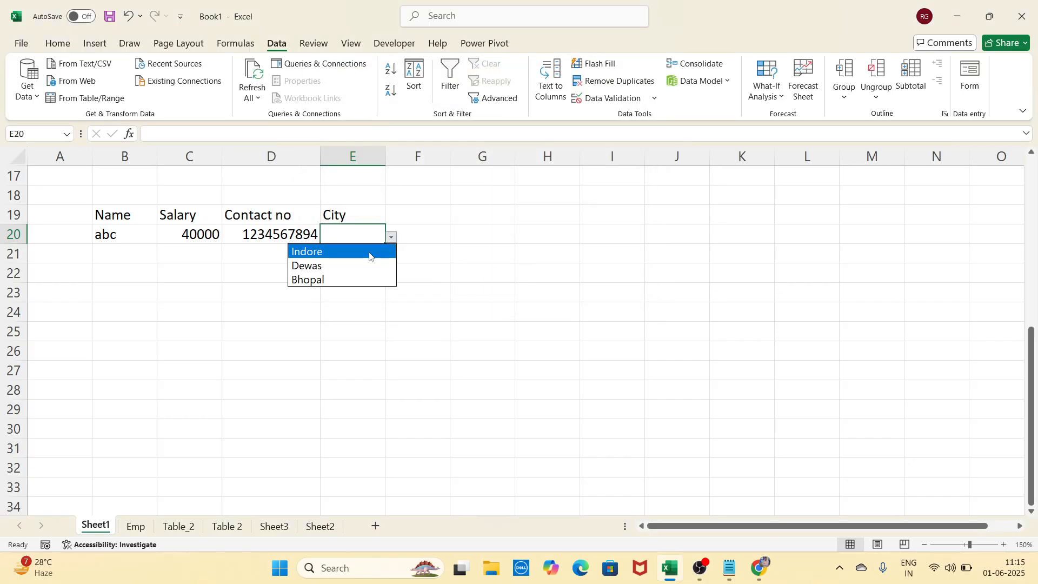
{"action": "left_click", "coordinate": [370, 252]}
{"action": "left_click", "coordinate": [392, 239]}
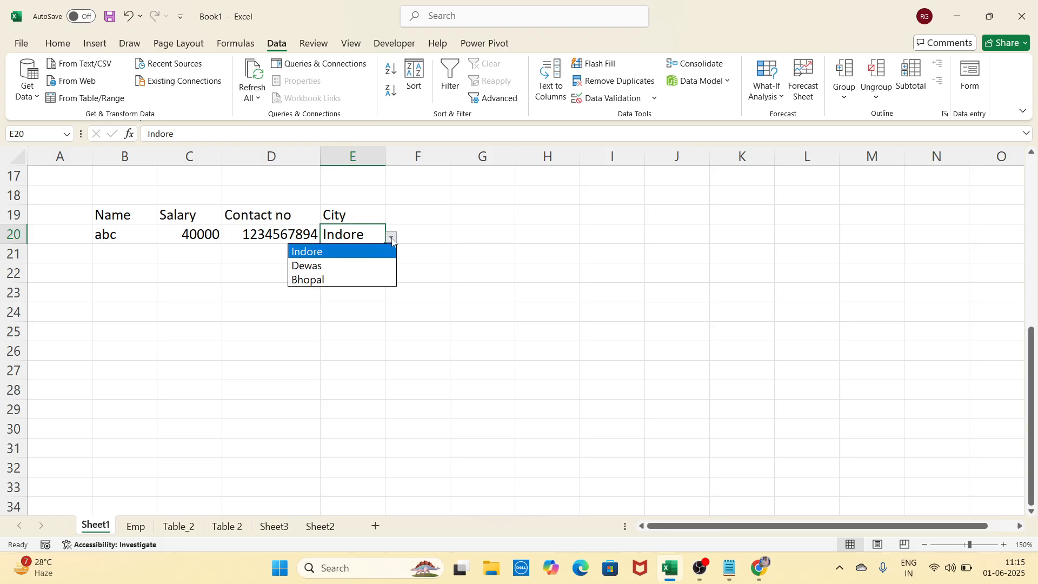
{"action": "left_click", "coordinate": [375, 265]}
{"action": "left_click", "coordinate": [392, 239]}
{"action": "left_click", "coordinate": [382, 280]}
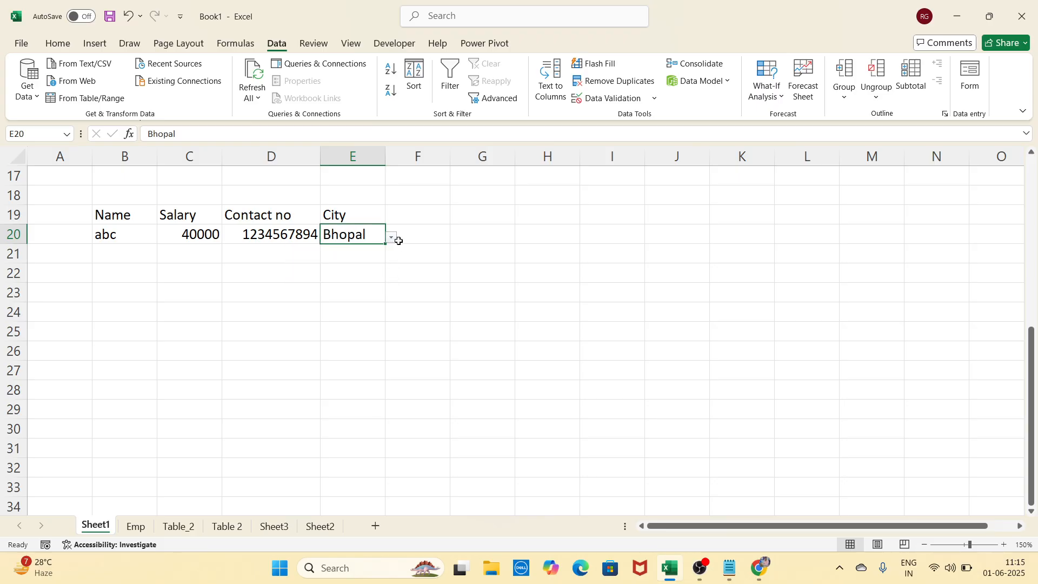
{"action": "left_click", "coordinate": [398, 239]}
{"action": "left_click", "coordinate": [382, 237]}
{"action": "left_click", "coordinate": [423, 239]}
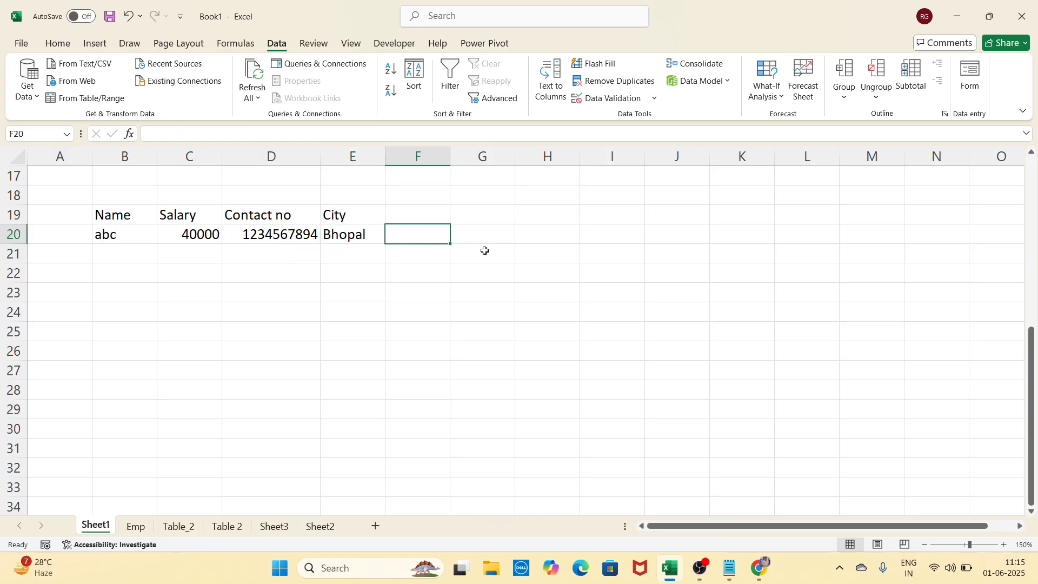
{"action": "left_click", "coordinate": [485, 251]}
{"action": "left_click", "coordinate": [469, 292]}
{"action": "left_click", "coordinate": [388, 296]}
{"action": "left_click", "coordinate": [367, 269]}
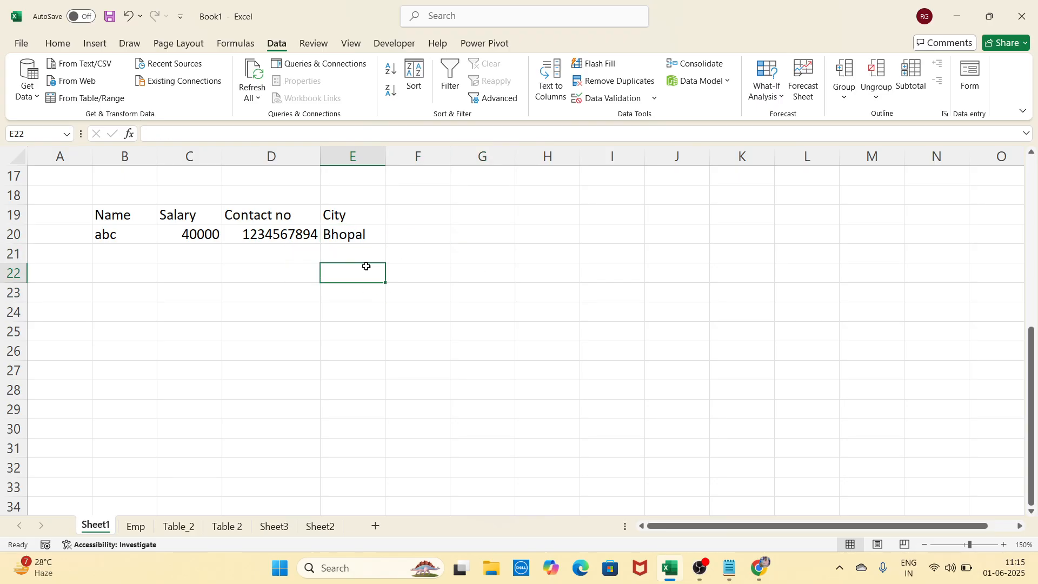
{"action": "left_click", "coordinate": [374, 235]}
Switch E20 to Dewas, then Indore, and finally back to Dewas
{"action": "left_click", "coordinate": [391, 238]}
{"action": "left_click", "coordinate": [365, 259]}
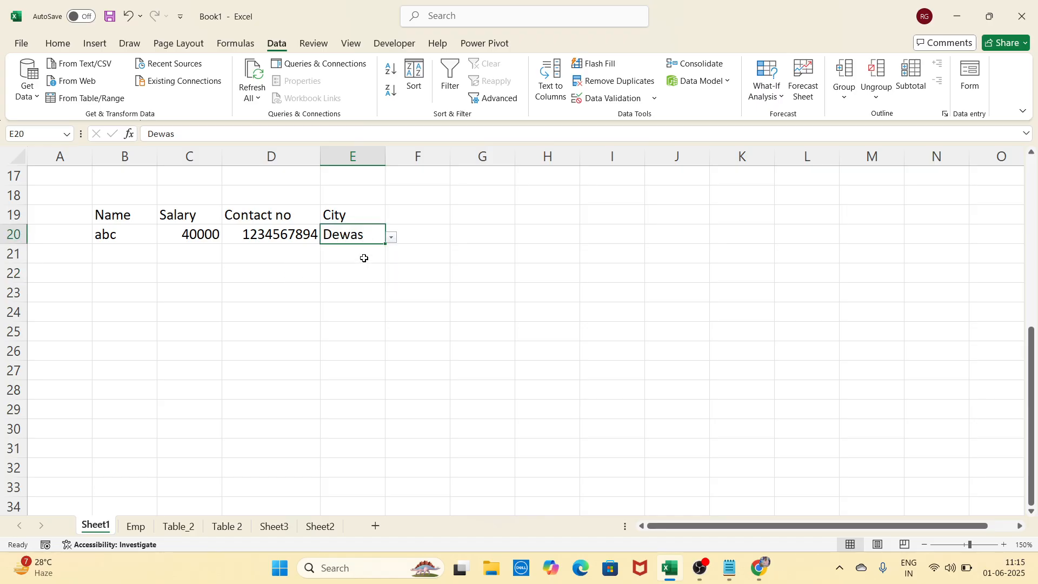
{"action": "left_click", "coordinate": [391, 238]}
{"action": "left_click", "coordinate": [360, 252]}
{"action": "left_click", "coordinate": [392, 239]}
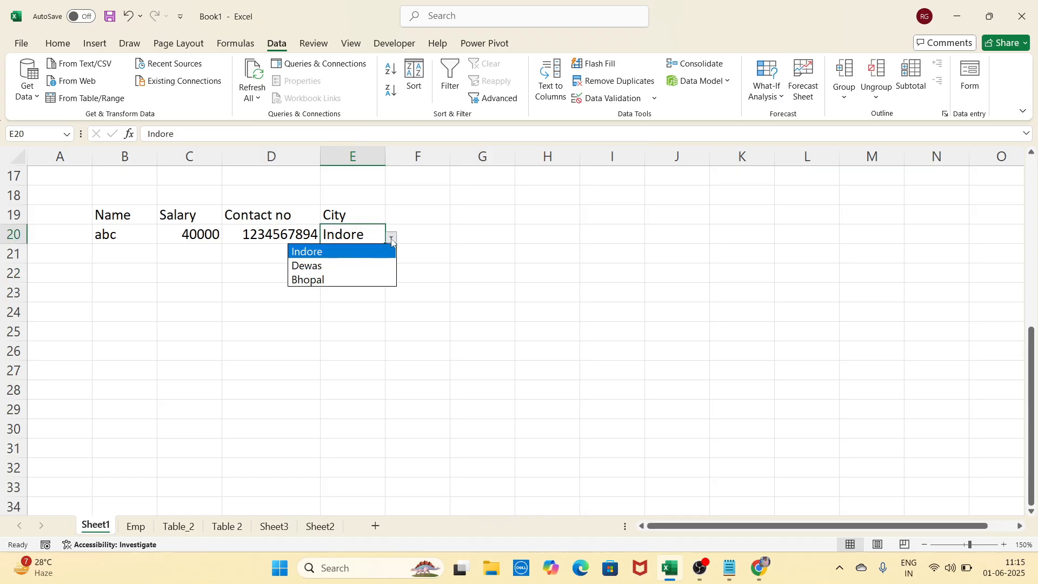
{"action": "left_click", "coordinate": [362, 263]}
Select the row 20 record entries from Name through City
{"action": "left_click", "coordinate": [544, 272]}
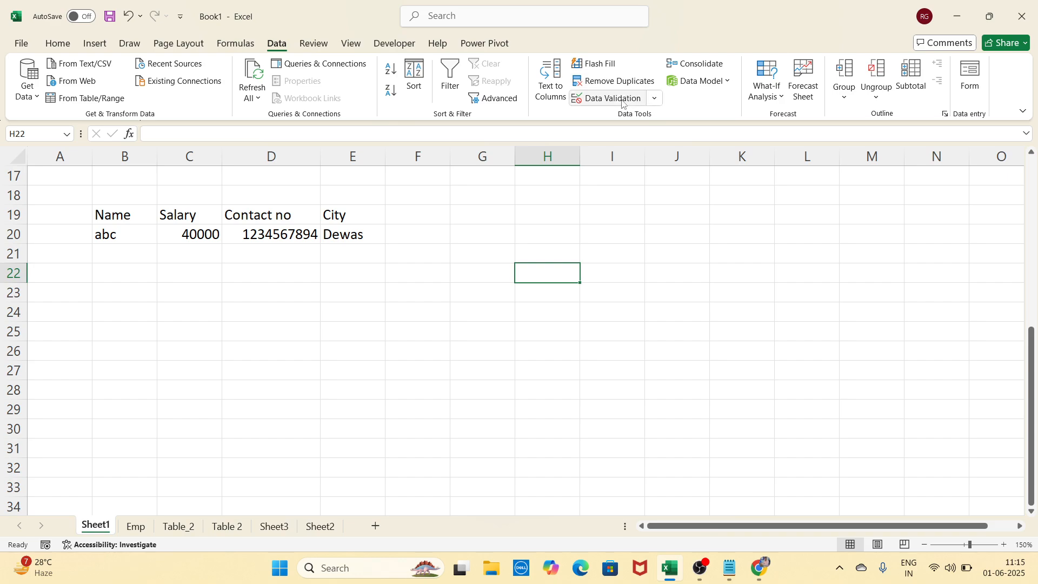
{"action": "left_click_drag", "start_coordinate": [98, 215], "coordinate": [359, 236]}
{"action": "left_click", "coordinate": [319, 388]}
{"action": "left_click", "coordinate": [573, 346]}
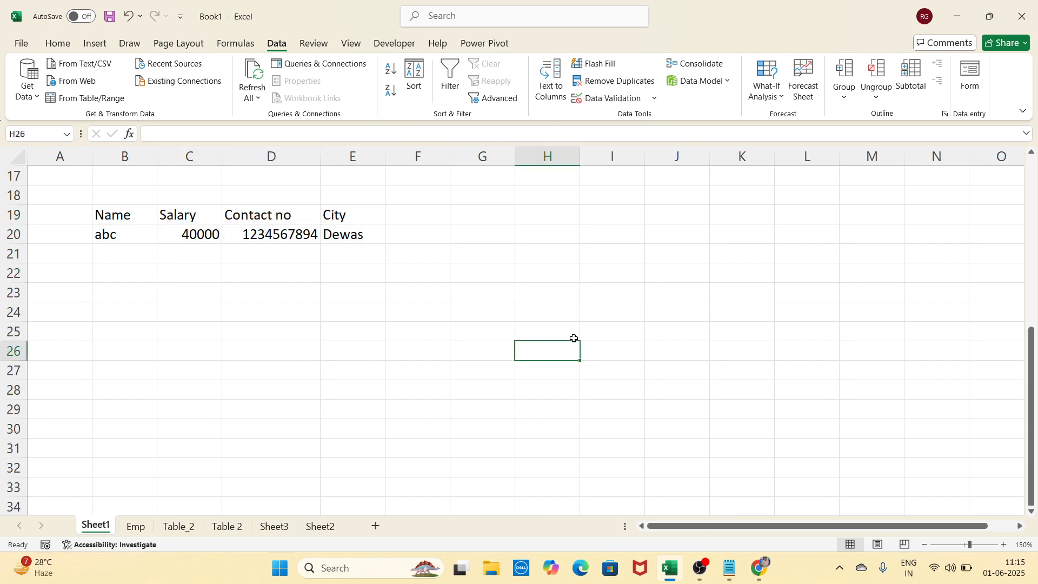
Scroll to the top of Sheet1 and enter the Total heading in D1
{"action": "scroll", "coordinate": [574, 339], "scroll_direction": "up", "scroll_amount": 5}
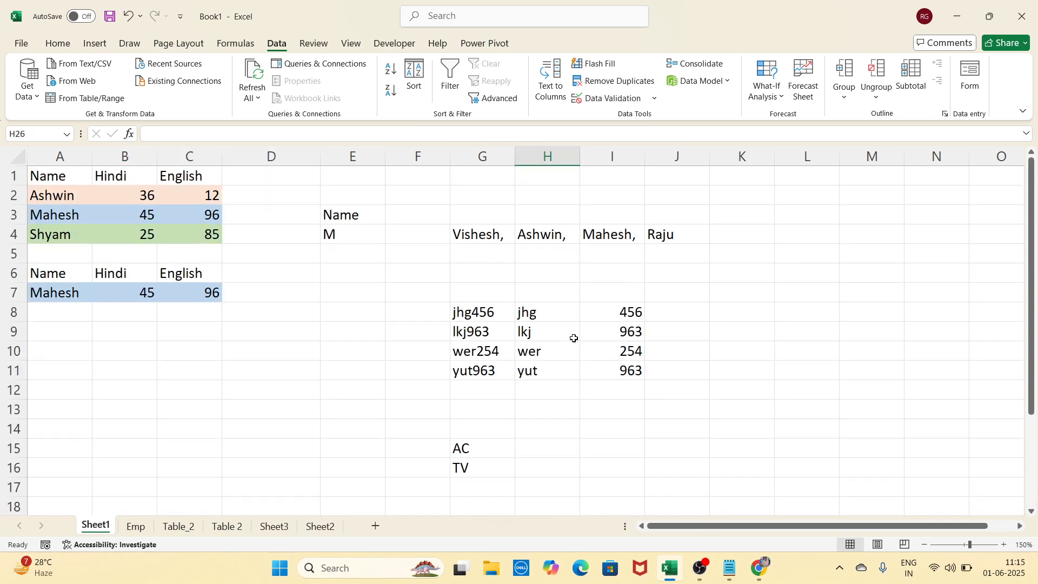
{"action": "left_click", "coordinate": [704, 67]}
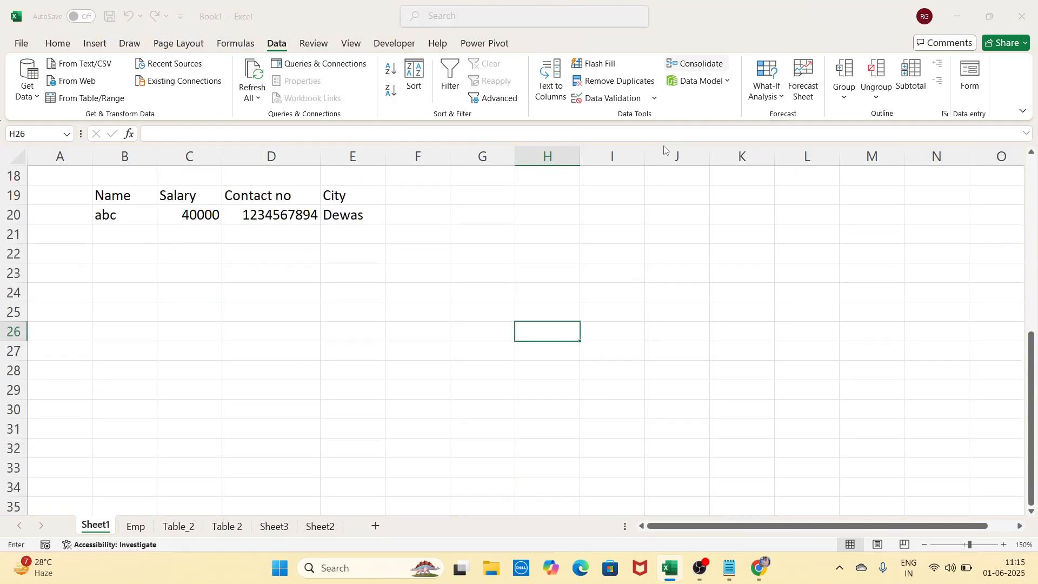
{"action": "left_click", "coordinate": [638, 81]}
{"action": "scroll", "coordinate": [501, 352], "scroll_direction": "up", "scroll_amount": 3}
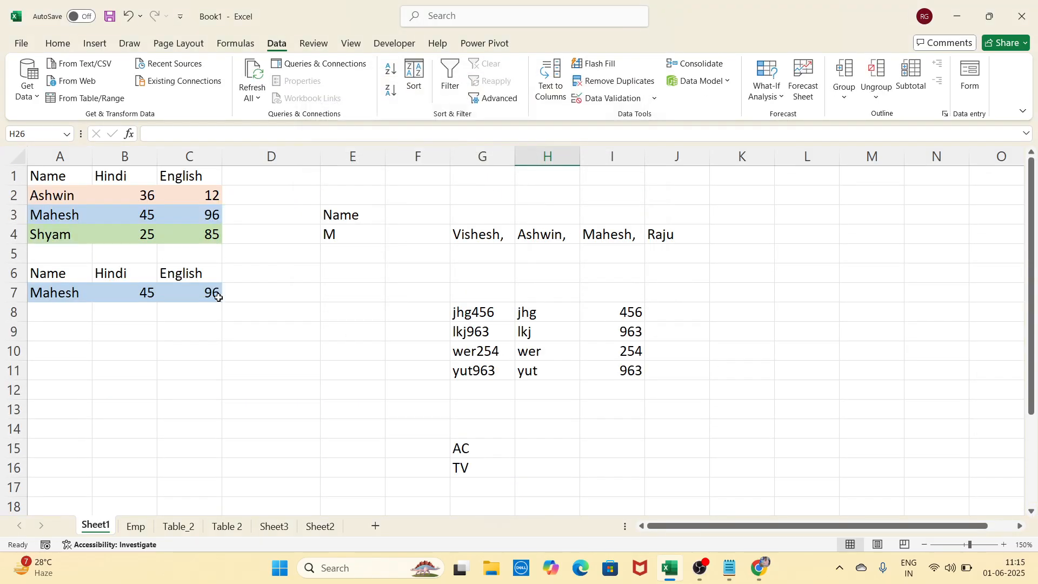
{"action": "left_click", "coordinate": [265, 306]}
{"action": "left_click", "coordinate": [273, 180]}
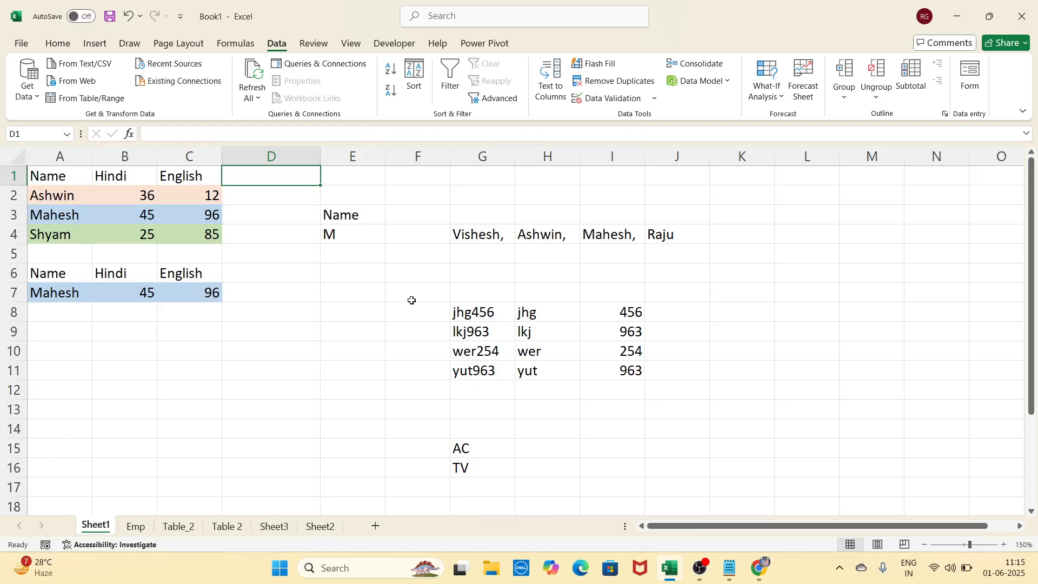
{"action": "type", "text": "Total"}
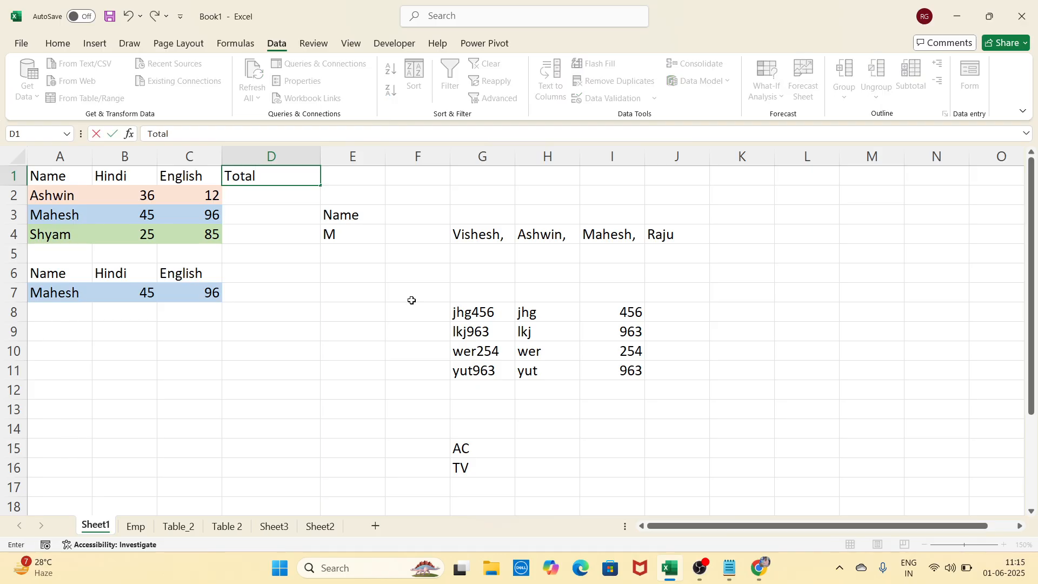
{"action": "key", "text": "Return"}
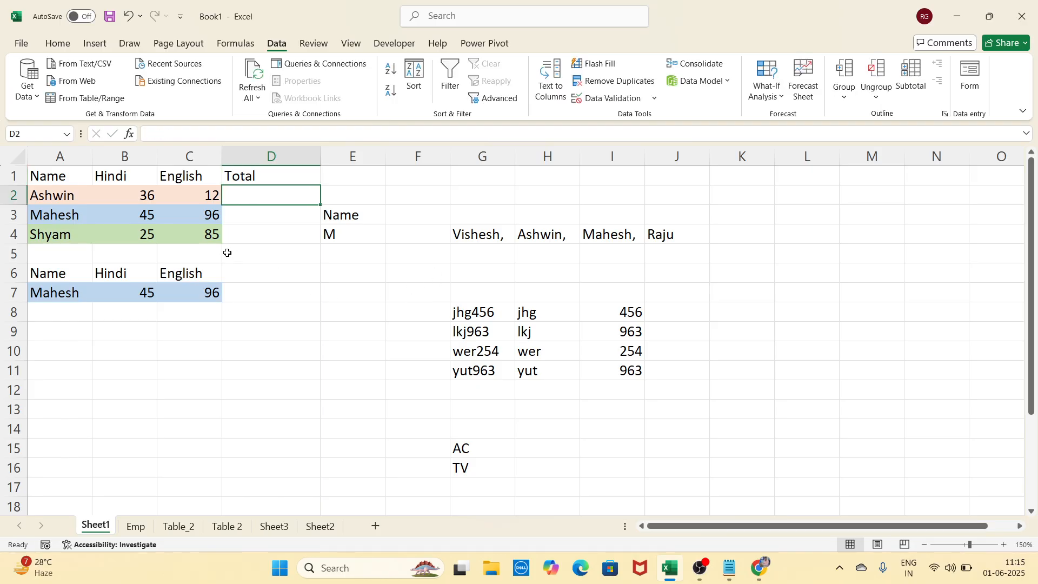
Review the Name, Hindi and English columns, then select D2 for the totals
{"action": "left_click", "coordinate": [71, 177]}
{"action": "left_click_drag", "start_coordinate": [71, 184], "coordinate": [70, 234]}
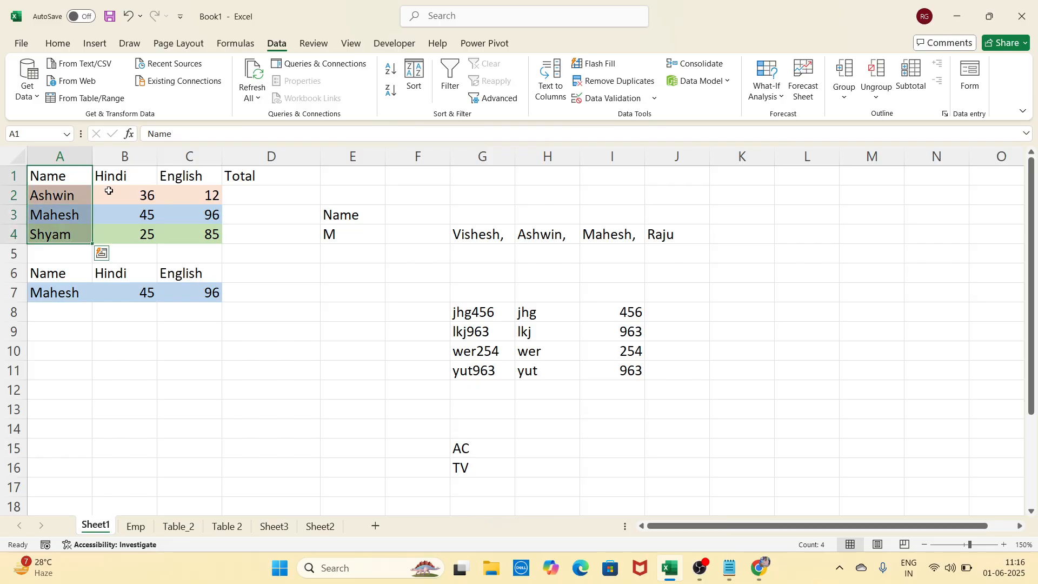
{"action": "left_click_drag", "start_coordinate": [110, 181], "coordinate": [128, 232]}
{"action": "left_click", "coordinate": [217, 181]}
{"action": "left_click_drag", "start_coordinate": [218, 200], "coordinate": [218, 236]}
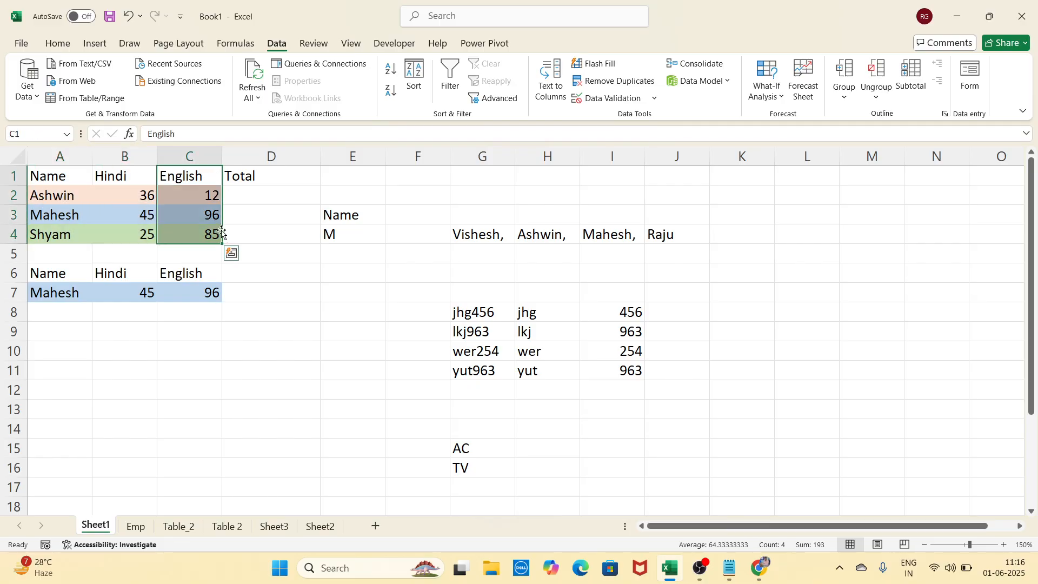
{"action": "left_click", "coordinate": [246, 275]}
{"action": "left_click", "coordinate": [254, 198]}
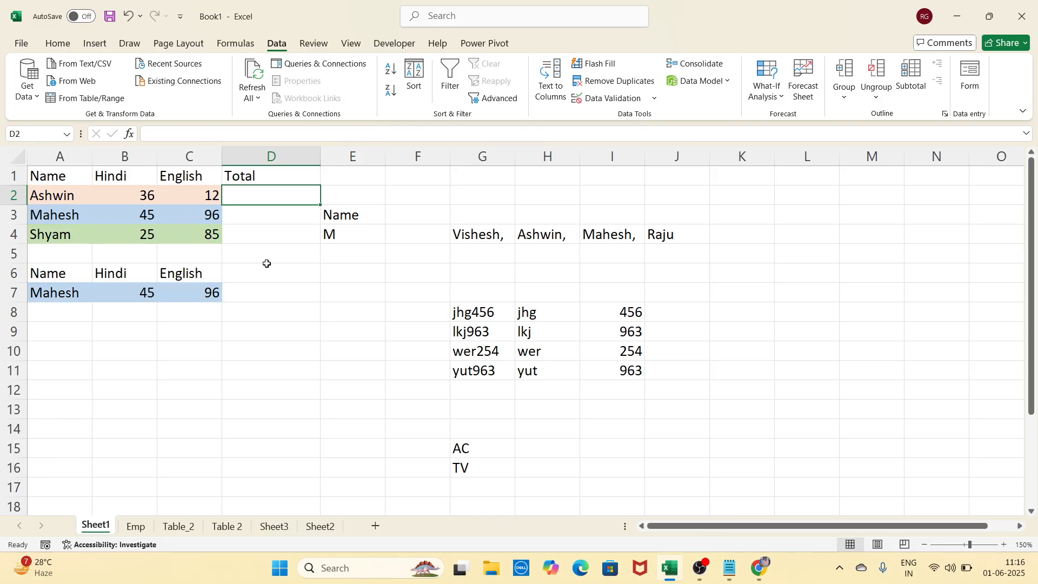
Consolidate B2:B4 and C2:C4 with Sum into D2, giving totals 48, 141 and 110
{"action": "left_click", "coordinate": [696, 65]}
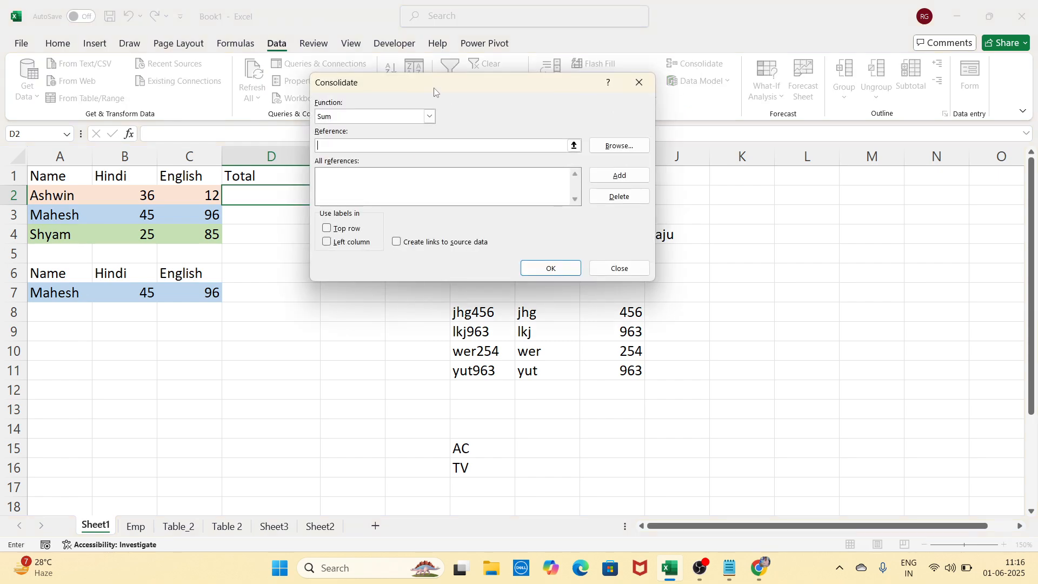
{"action": "left_click_drag", "start_coordinate": [435, 88], "coordinate": [444, 70]}
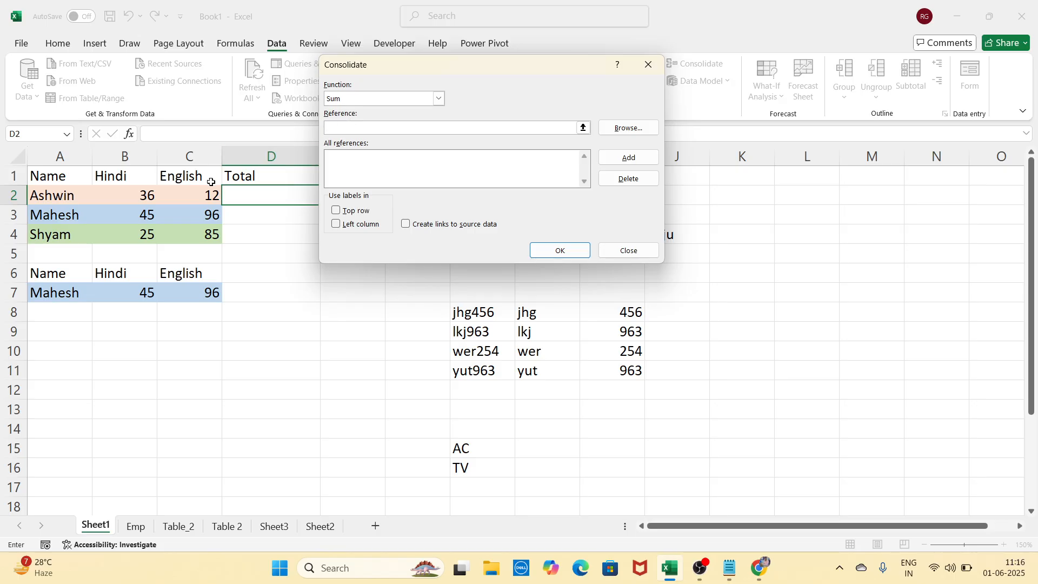
{"action": "left_click_drag", "start_coordinate": [150, 196], "coordinate": [145, 238]}
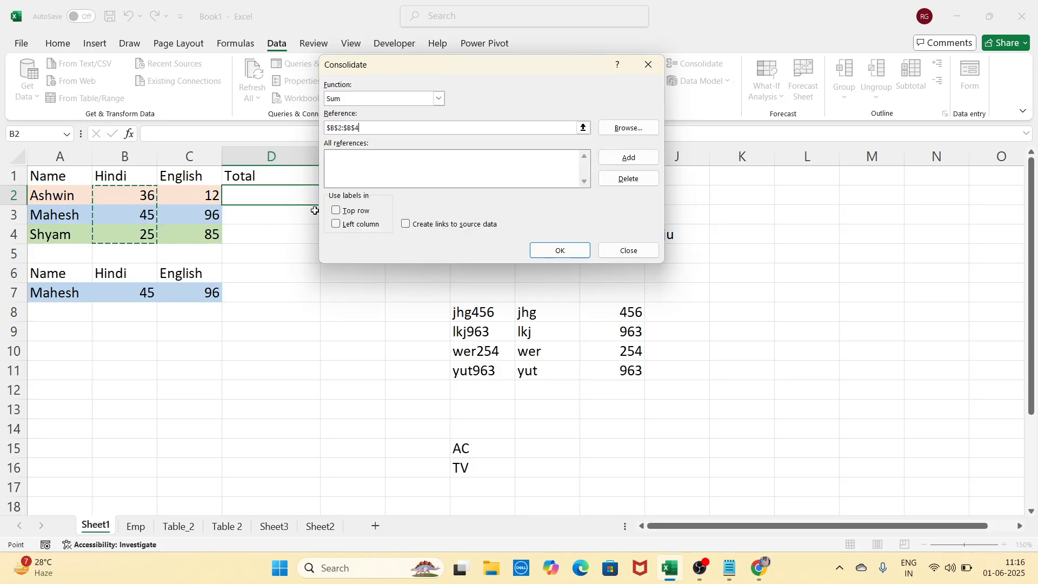
{"action": "left_click", "coordinate": [615, 165]}
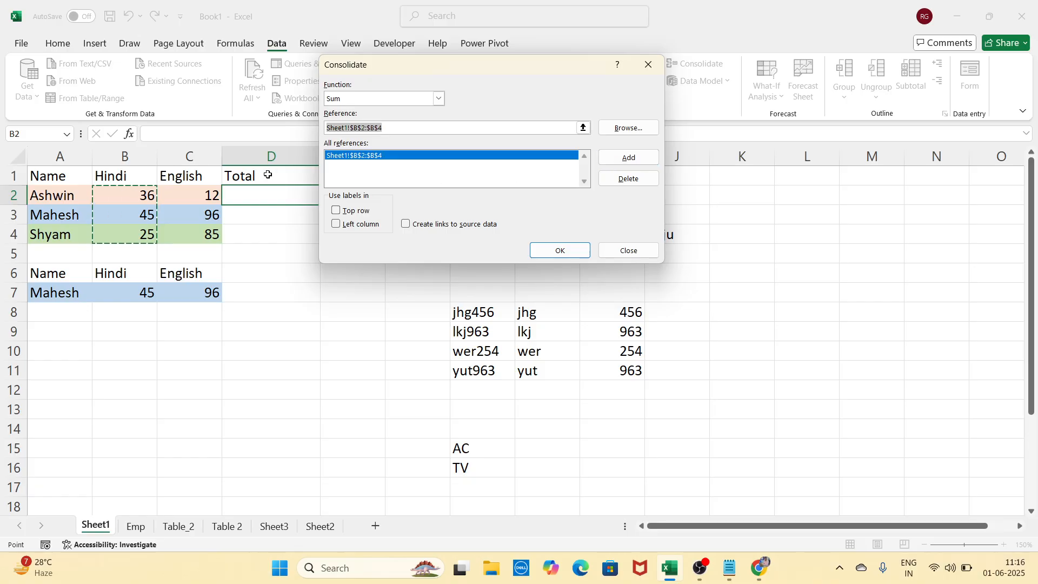
{"action": "left_click_drag", "start_coordinate": [186, 187], "coordinate": [184, 235]}
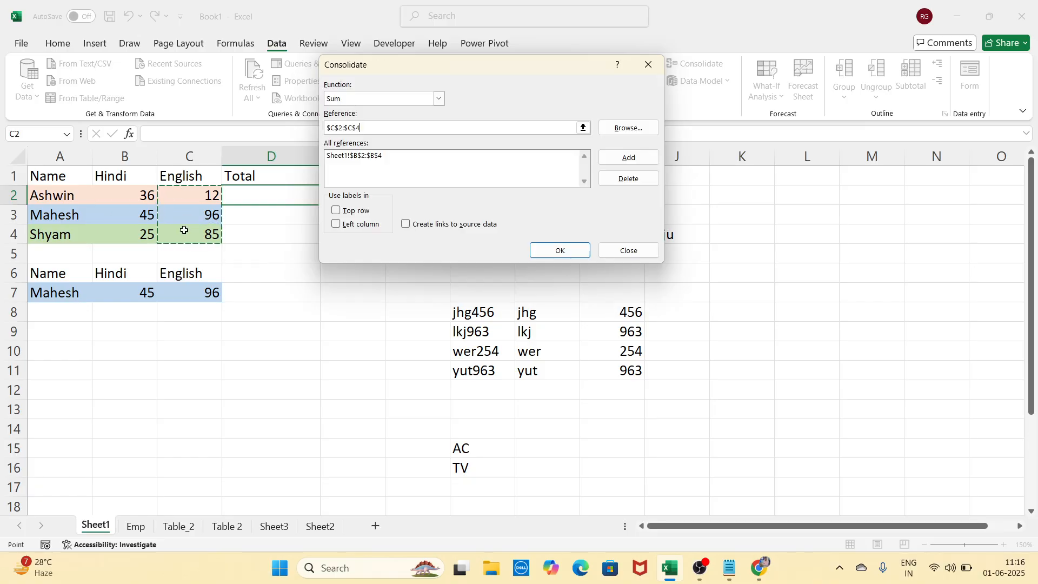
{"action": "left_click", "coordinate": [605, 162]}
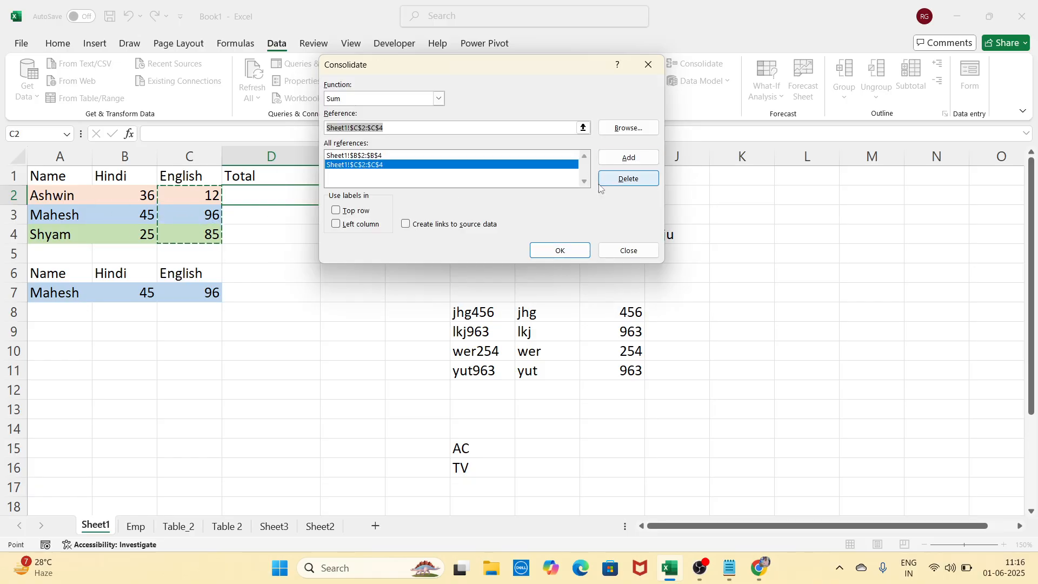
{"action": "left_click", "coordinate": [579, 250]}
{"action": "left_click", "coordinate": [306, 327]}
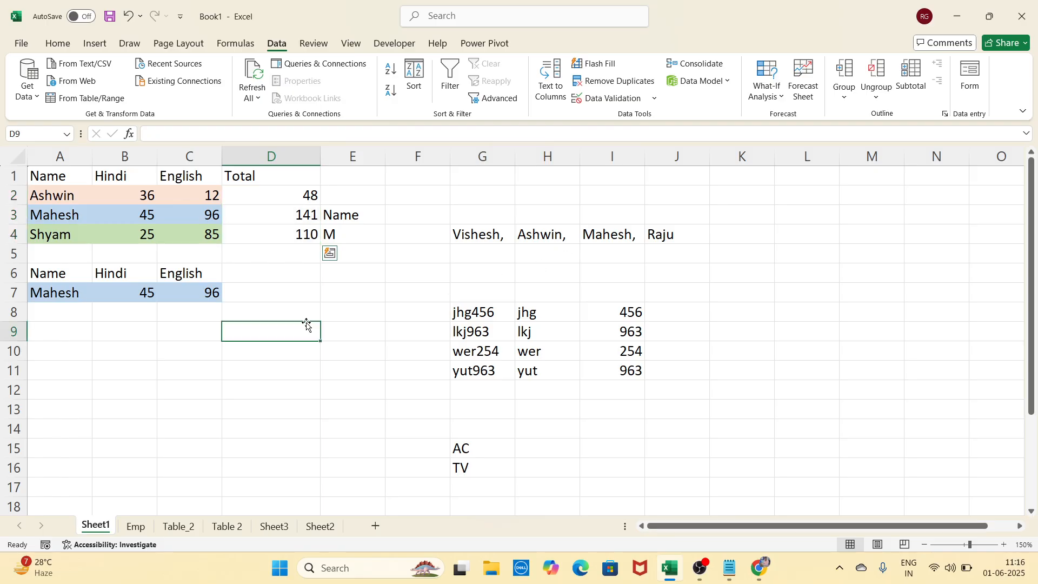
Review the typed totals in D2:D4 and narrow column D
{"action": "left_click", "coordinate": [296, 197]}
{"action": "left_click", "coordinate": [300, 223]}
{"action": "left_click", "coordinate": [301, 230]}
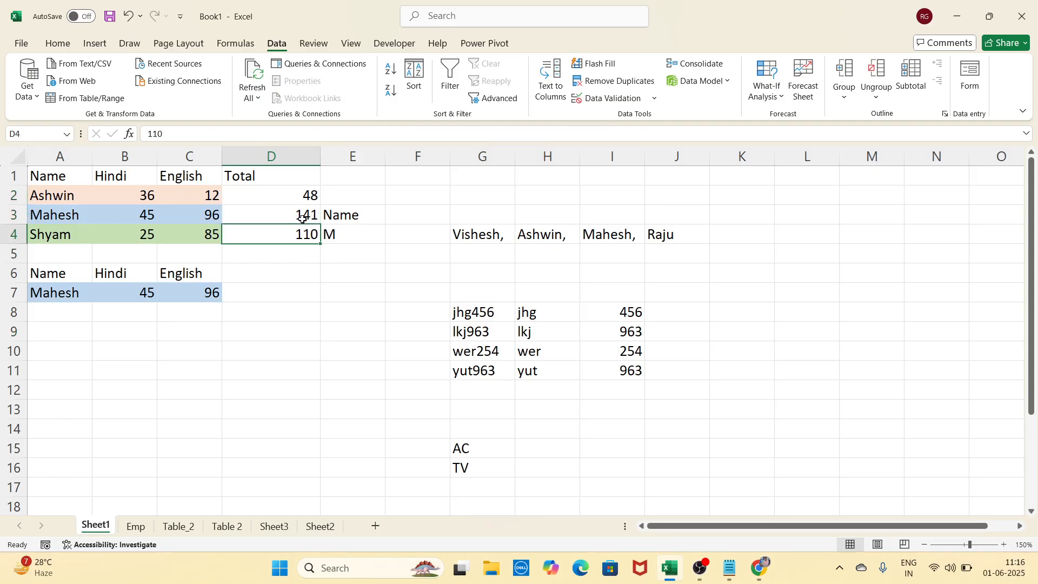
{"action": "left_click", "coordinate": [302, 212]}
{"action": "left_click", "coordinate": [308, 195]}
{"action": "left_click_drag", "start_coordinate": [321, 157], "coordinate": [293, 157]}
{"action": "left_click", "coordinate": [308, 281]}
{"action": "left_click", "coordinate": [292, 196]}
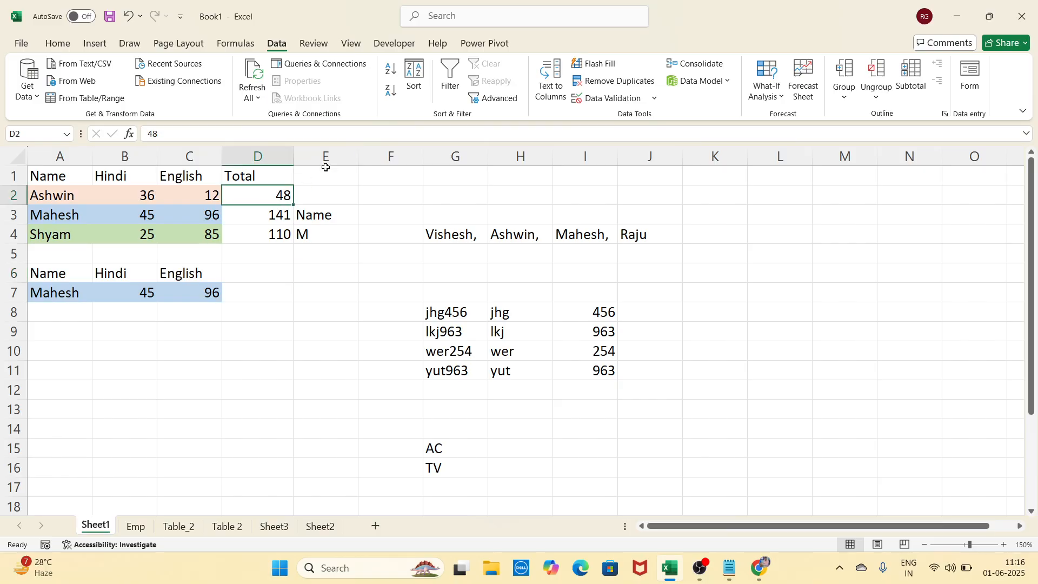
{"action": "left_click", "coordinate": [273, 215]}
{"action": "left_click", "coordinate": [281, 238]}
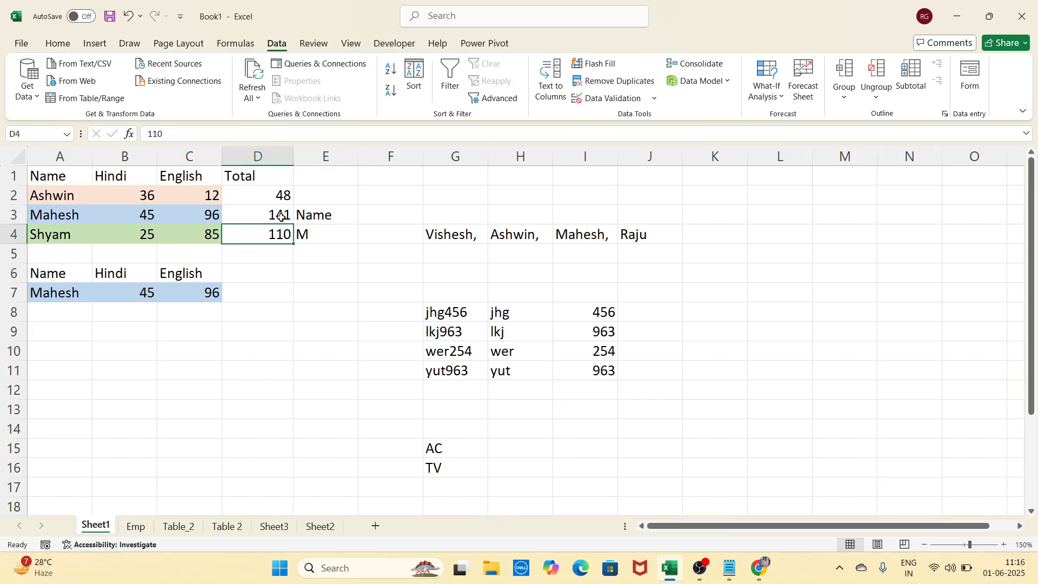
Insert a new empty column at E
{"action": "left_click", "coordinate": [281, 197]}
{"action": "left_click", "coordinate": [341, 162]}
{"action": "right_click", "coordinate": [341, 164]}
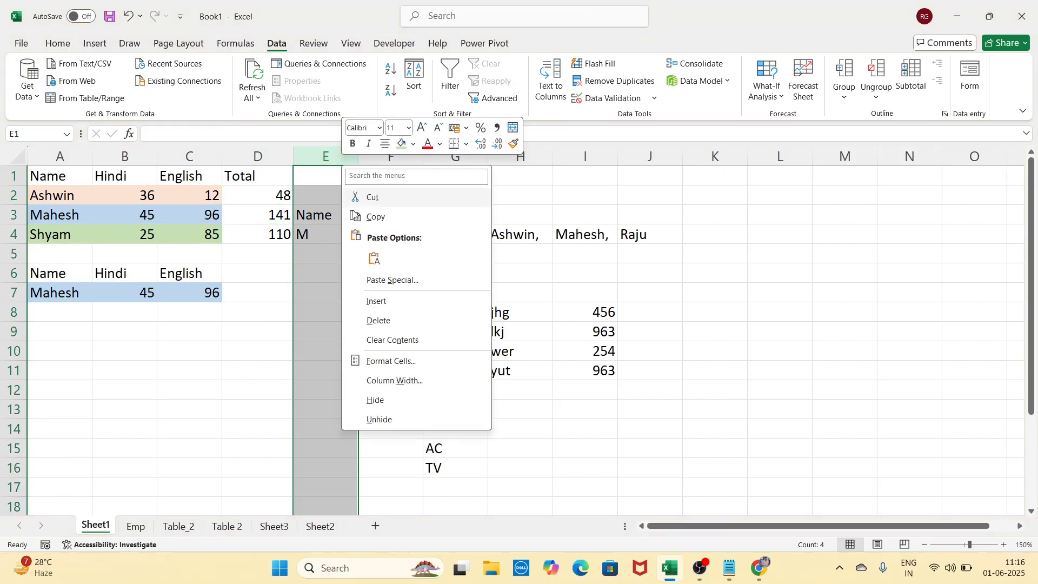
{"action": "left_click", "coordinate": [379, 303]}
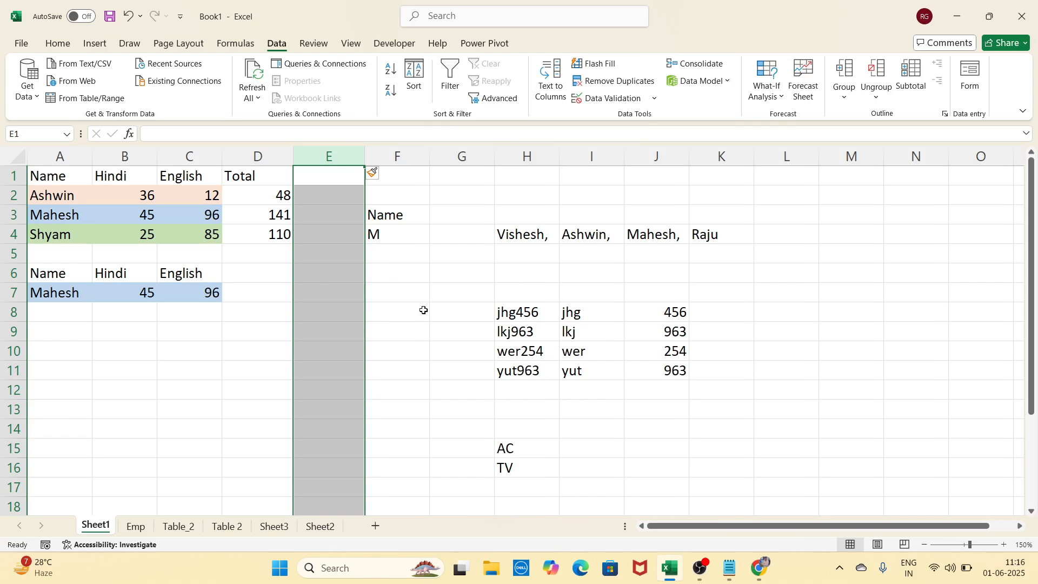
{"action": "left_click", "coordinate": [349, 271]}
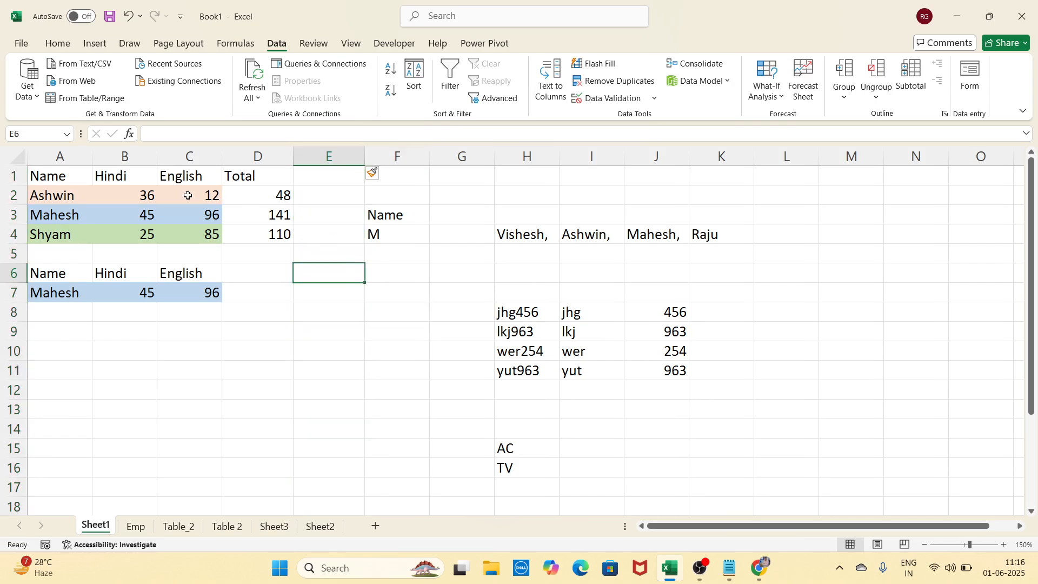
Enter =SUM(B2:C2) in E2 to total the Hindi and English marks
{"action": "left_click", "coordinate": [126, 198]}
{"action": "left_click", "coordinate": [211, 197]}
{"action": "left_click", "coordinate": [278, 195]}
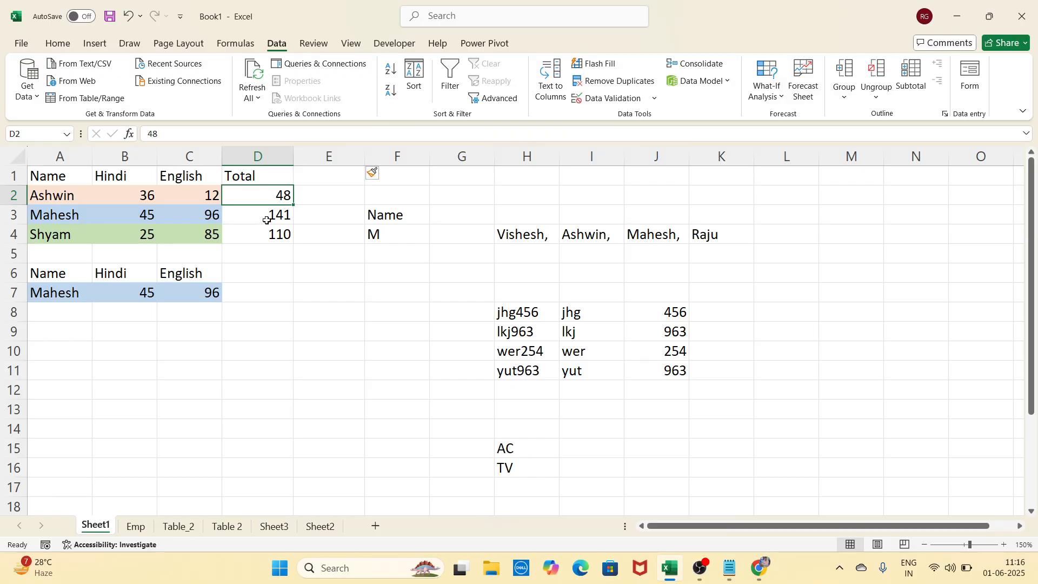
{"action": "left_click", "coordinate": [273, 215]}
{"action": "left_click", "coordinate": [273, 235]}
{"action": "left_click", "coordinate": [272, 215]}
{"action": "left_click", "coordinate": [272, 201]}
{"action": "left_click", "coordinate": [329, 199]}
{"action": "type", "text": "=sum("}
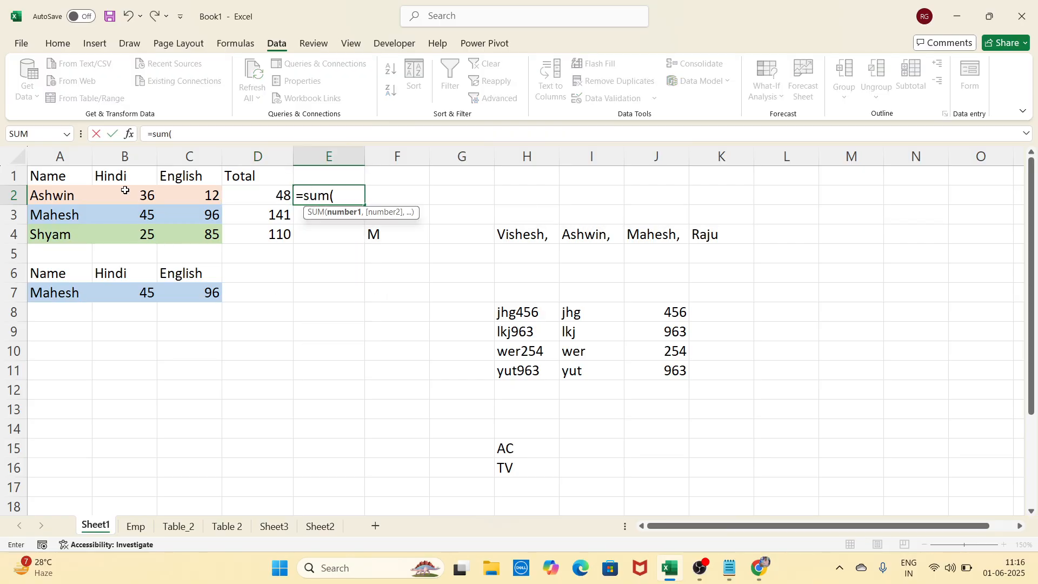
{"action": "left_click_drag", "start_coordinate": [122, 195], "coordinate": [189, 196]}
{"action": "type", "text": ")"}
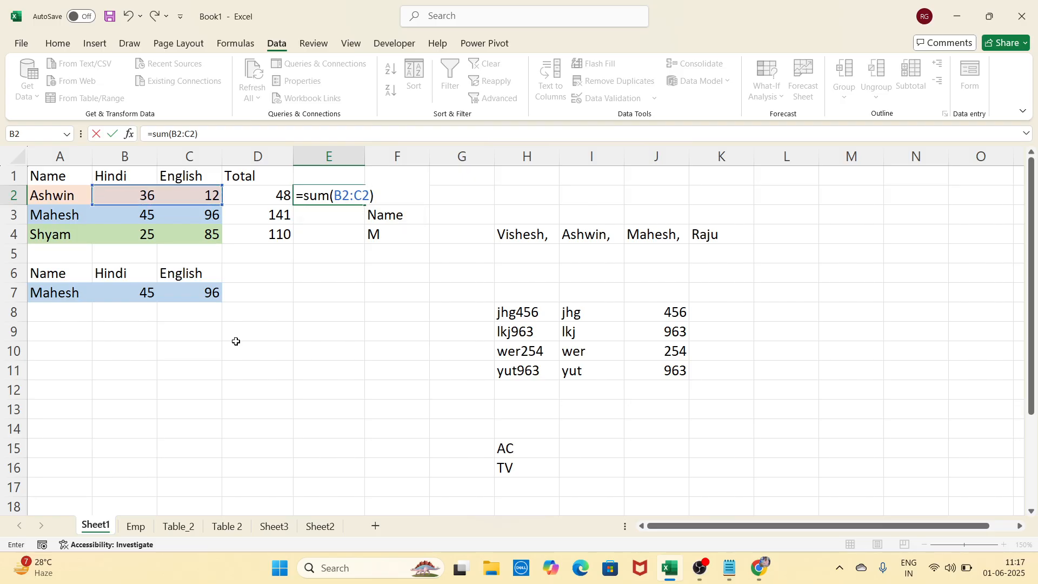
{"action": "key", "text": "Return"}
Fill the SUM formula down to E4 and compare it with the typed totals in column D
{"action": "left_click", "coordinate": [329, 196]}
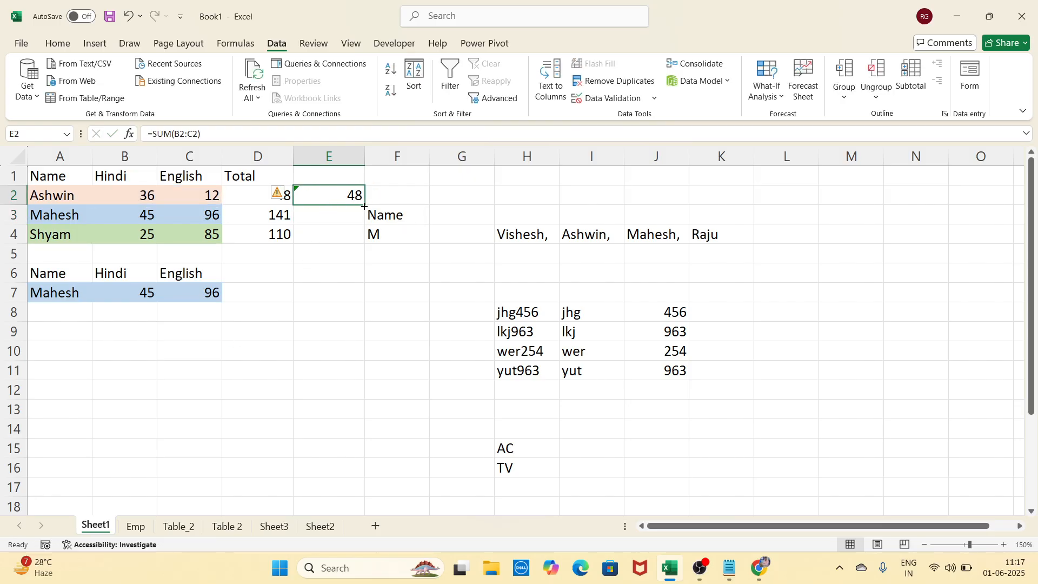
{"action": "left_click_drag", "start_coordinate": [364, 206], "coordinate": [357, 241]}
{"action": "left_click", "coordinate": [345, 308]}
{"action": "left_click", "coordinate": [268, 198]}
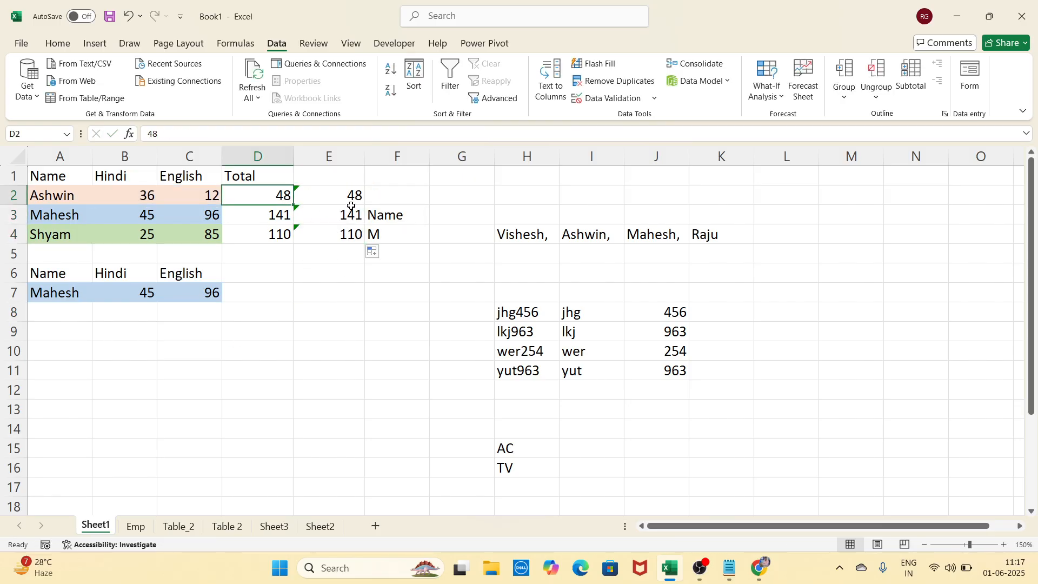
{"action": "left_click", "coordinate": [352, 204]}
{"action": "left_click", "coordinate": [254, 200]}
{"action": "left_click", "coordinate": [340, 196]}
Change Ashwin's English mark in C2 to 10; E2 recalculates to 46 while D2 stays 48
{"action": "left_click", "coordinate": [181, 196]}
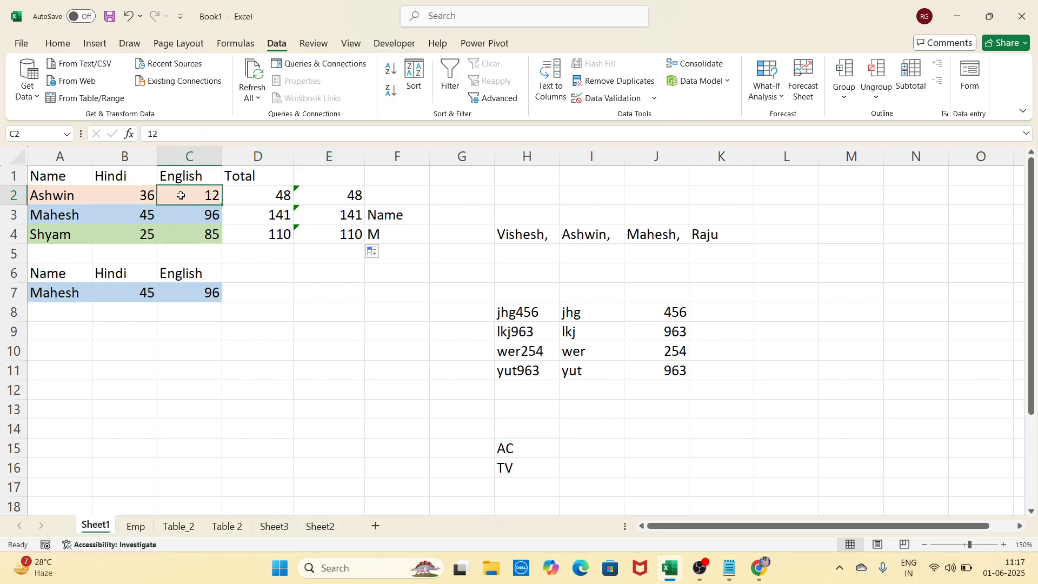
{"action": "type", "text": "10"}
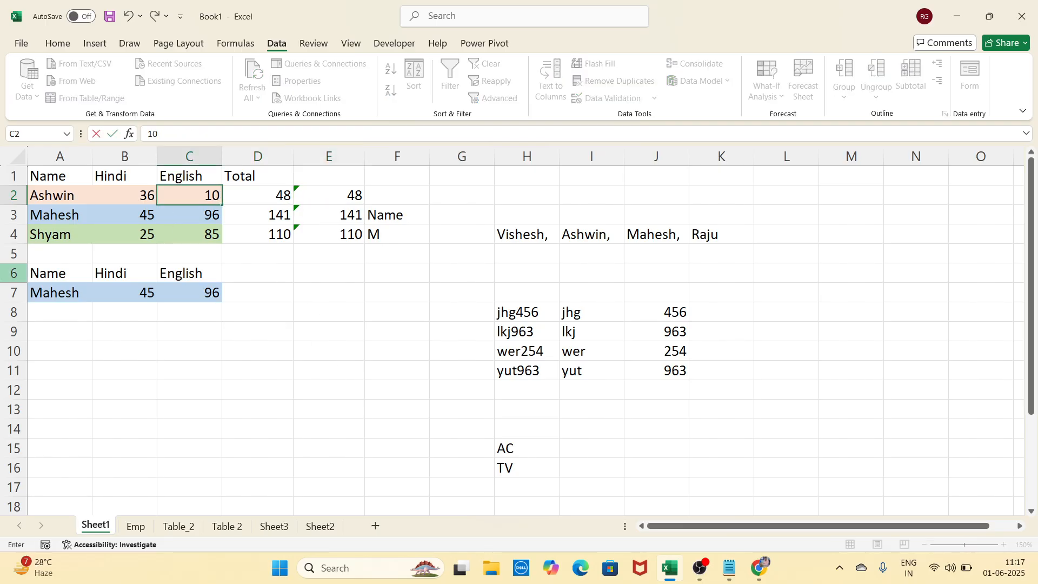
{"action": "key", "text": "Return"}
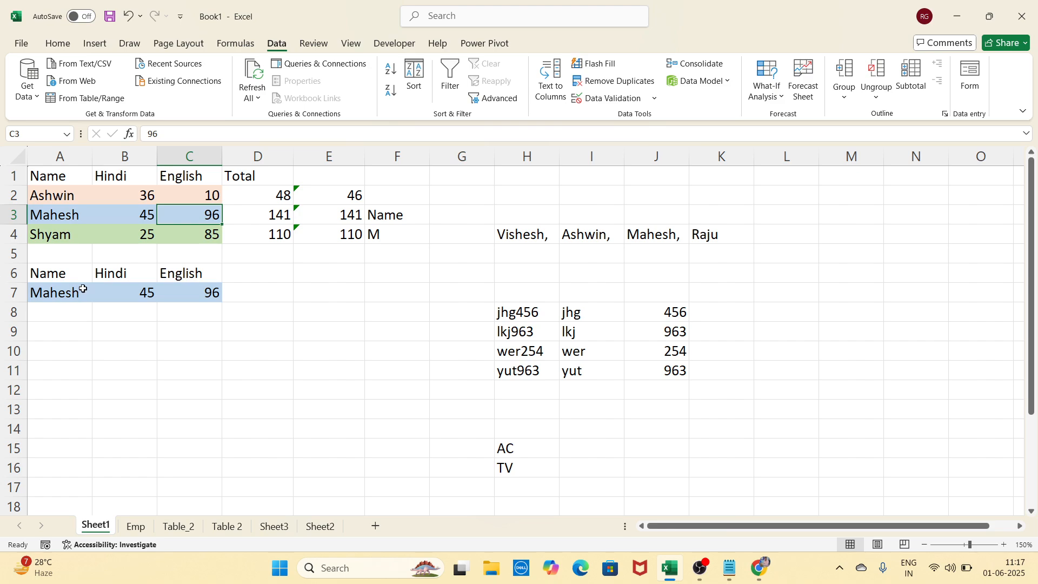
{"action": "left_click", "coordinate": [327, 199]}
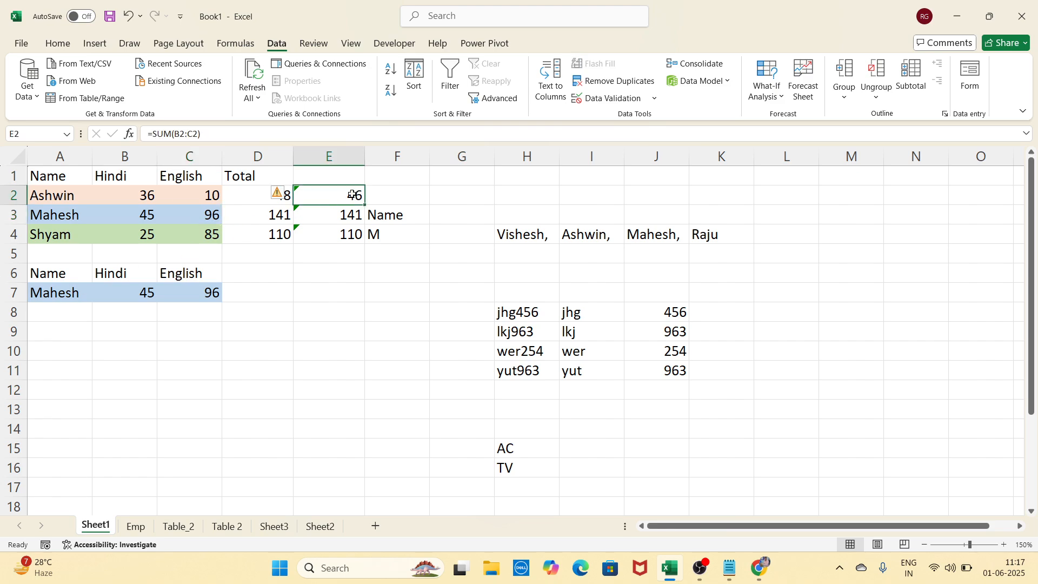
{"action": "left_click", "coordinate": [327, 332]}
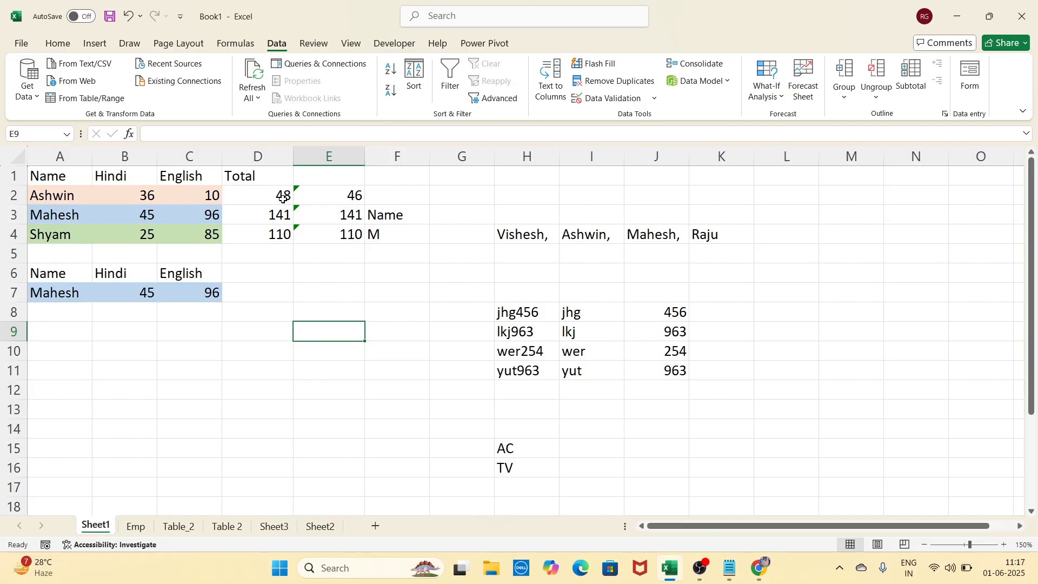
{"action": "left_click", "coordinate": [291, 277]}
{"action": "left_click", "coordinate": [315, 269]}
{"action": "left_click", "coordinate": [273, 199]}
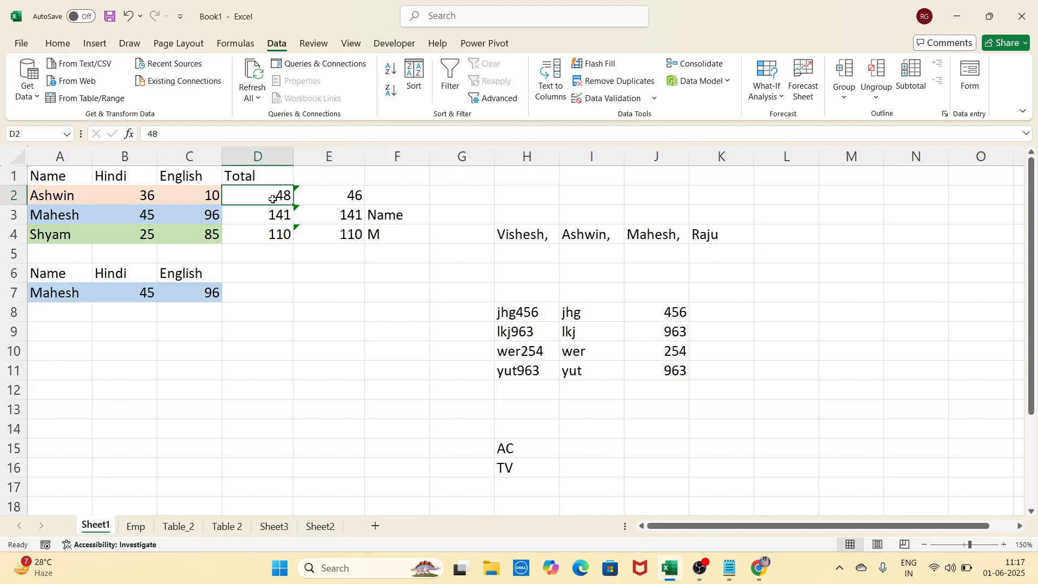
{"action": "left_click_drag", "start_coordinate": [273, 199], "coordinate": [286, 233]}
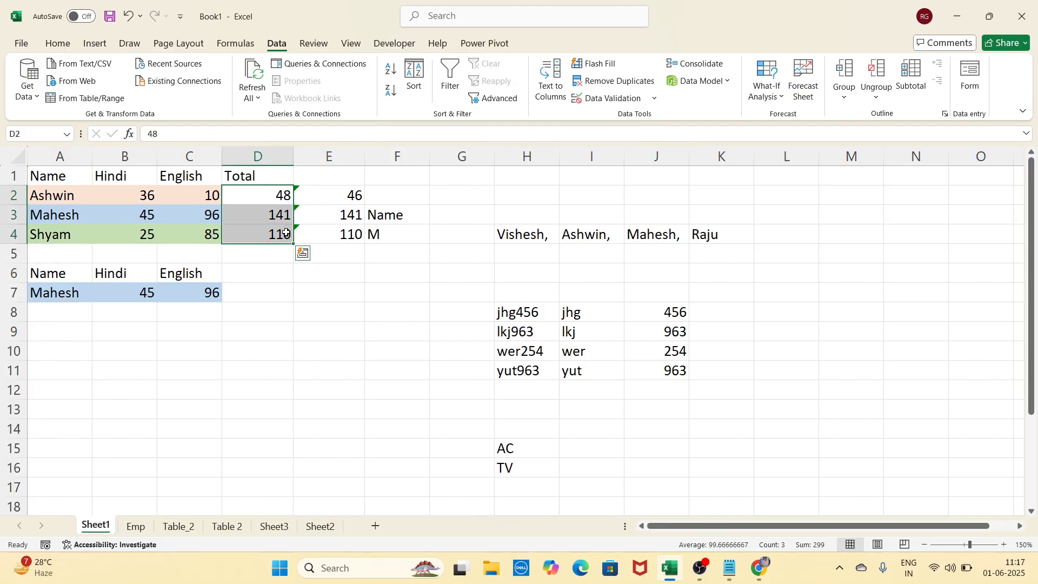
{"action": "left_click", "coordinate": [332, 252]}
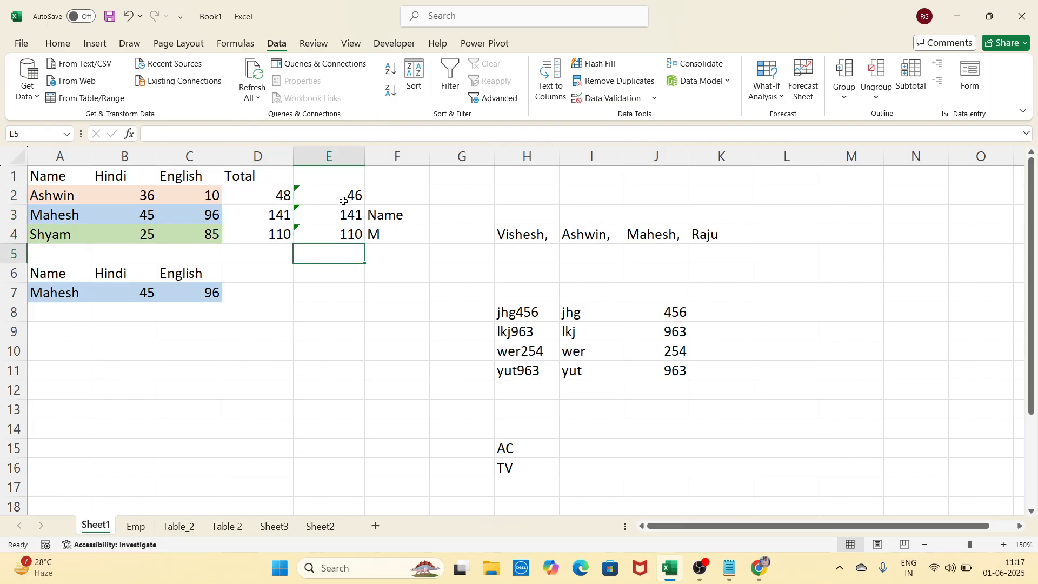
Compare the marks, typed totals and formulas, then undo to restore the English mark to 12
{"action": "left_click", "coordinate": [195, 194]}
{"action": "left_click", "coordinate": [196, 219]}
{"action": "left_click", "coordinate": [202, 231]}
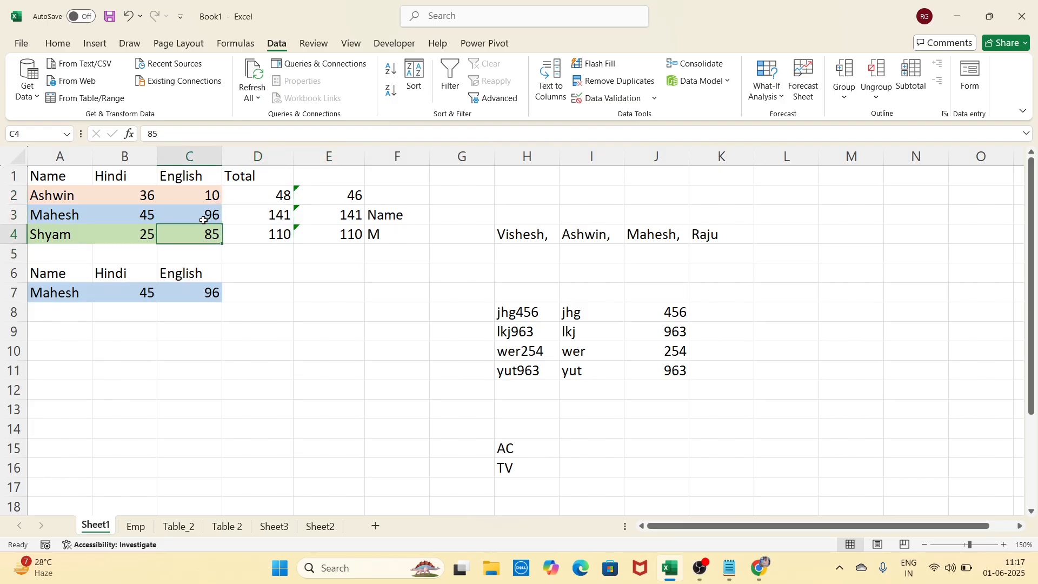
{"action": "left_click", "coordinate": [256, 194]}
{"action": "left_click", "coordinate": [256, 221]}
{"action": "left_click", "coordinate": [271, 235]}
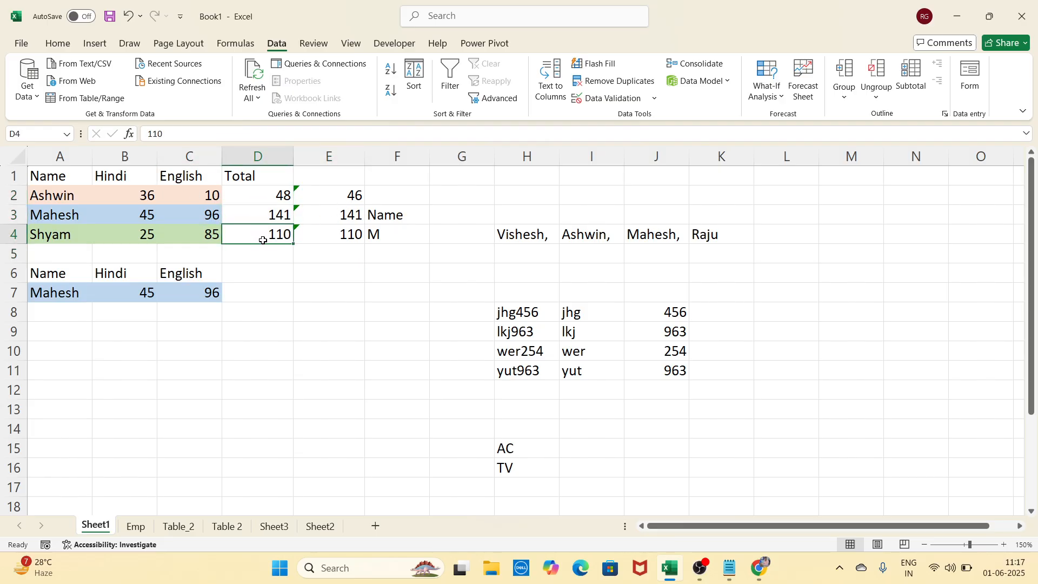
{"action": "left_click", "coordinate": [311, 199]}
{"action": "left_click", "coordinate": [327, 220]}
{"action": "left_click", "coordinate": [328, 234]}
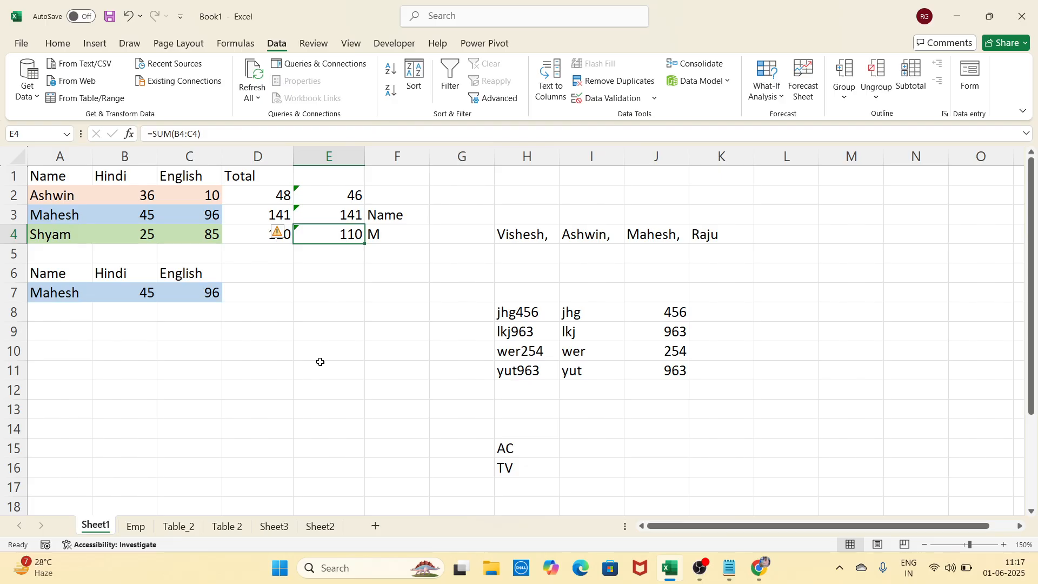
{"action": "key", "text": "ctrl+z"}
{"action": "left_click", "coordinate": [344, 342]}
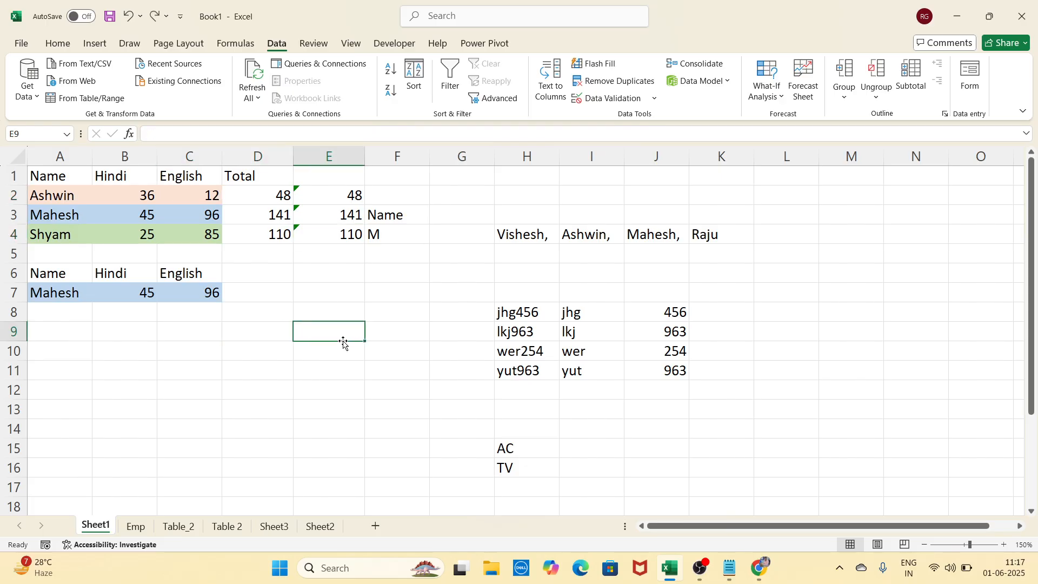
{"action": "scroll", "coordinate": [382, 354], "scroll_direction": "down", "scroll_amount": 4}
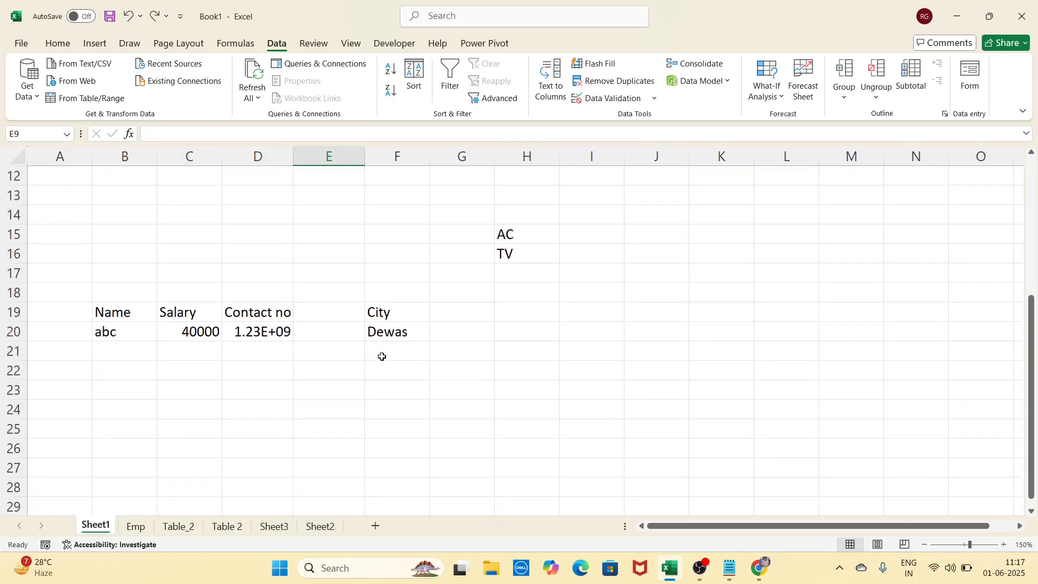
{"action": "scroll", "coordinate": [383, 356], "scroll_direction": "down", "scroll_amount": 2}
{"action": "left_click", "coordinate": [144, 291]}
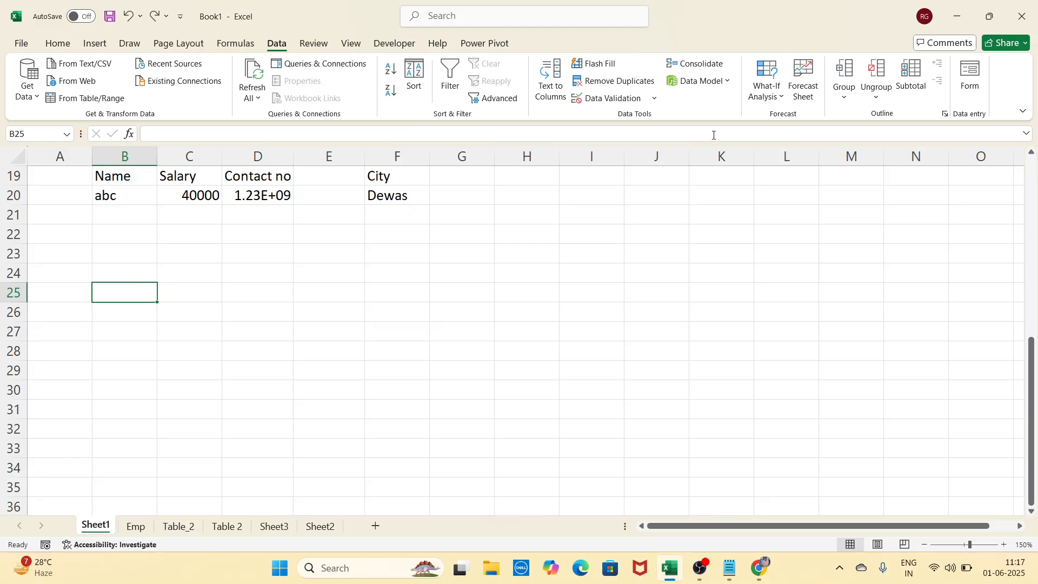
{"action": "left_click", "coordinate": [780, 100]}
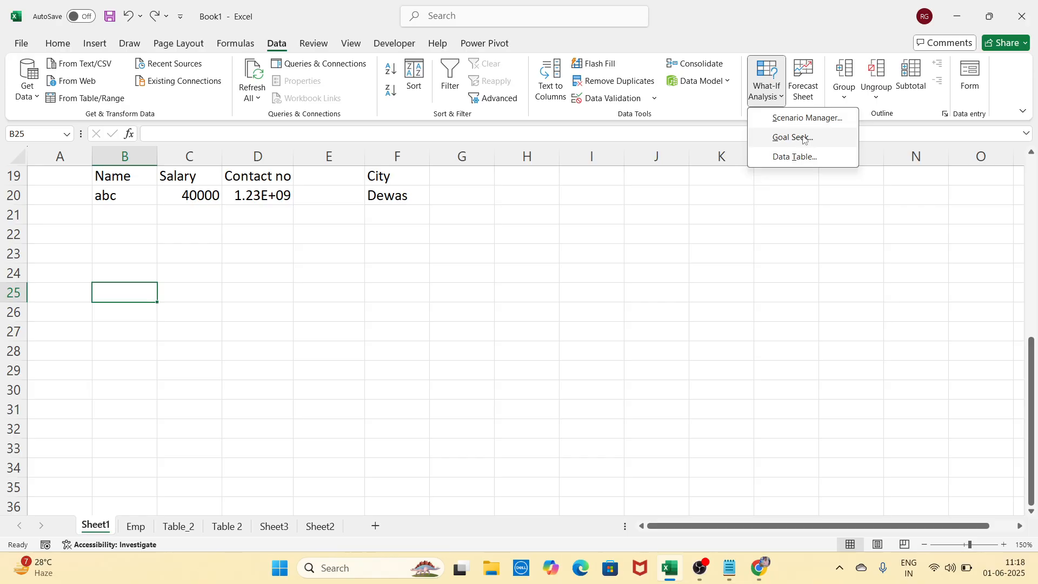
{"action": "left_click", "coordinate": [597, 273]}
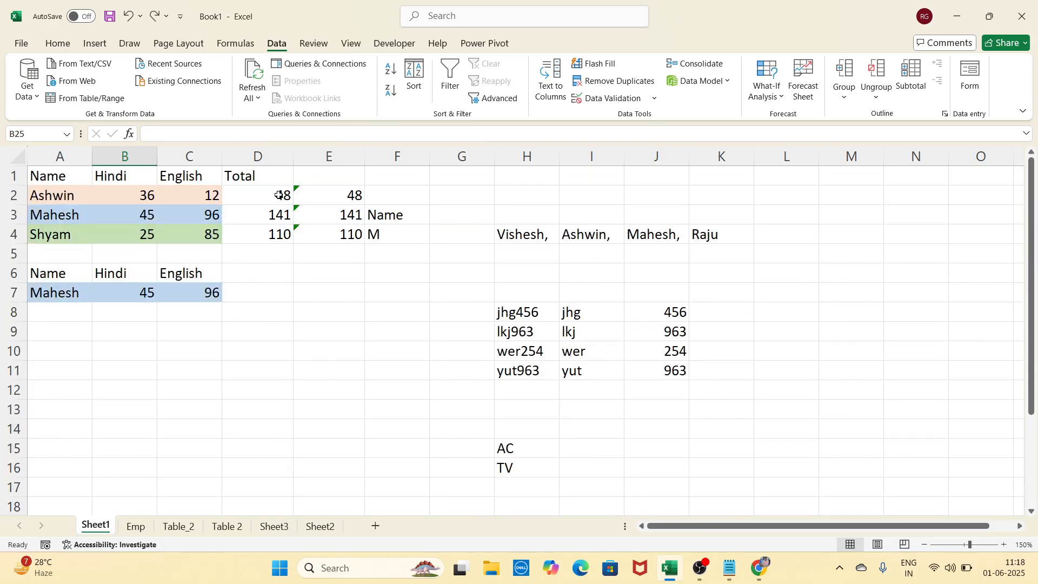
{"action": "left_click_drag", "start_coordinate": [279, 195], "coordinate": [279, 234]}
{"action": "key", "text": "Delete"}
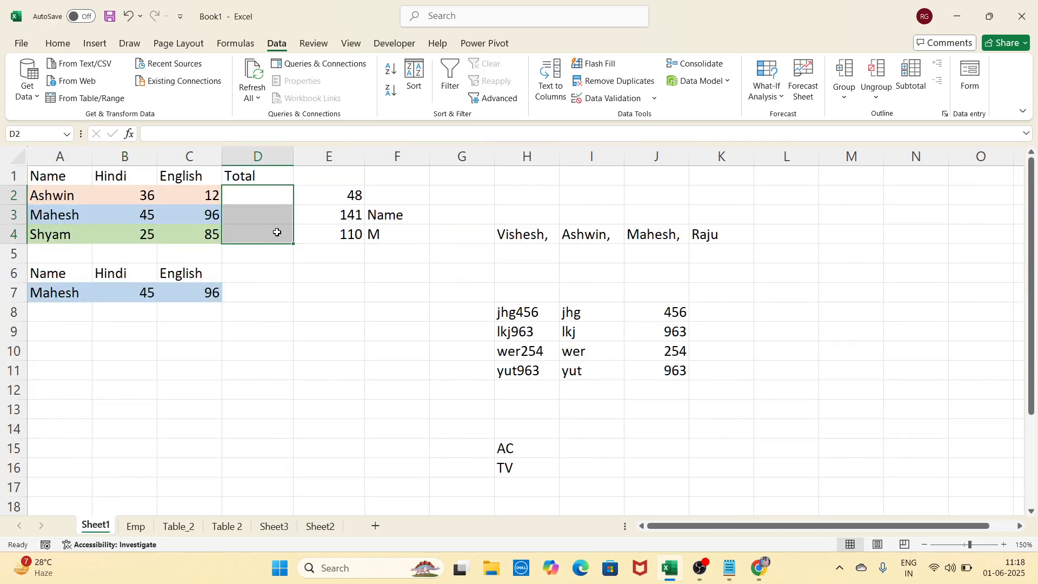
{"action": "left_click", "coordinate": [272, 287]}
{"action": "left_click", "coordinate": [271, 174]}
{"action": "key", "text": "Delete"}
{"action": "left_click", "coordinate": [291, 274]}
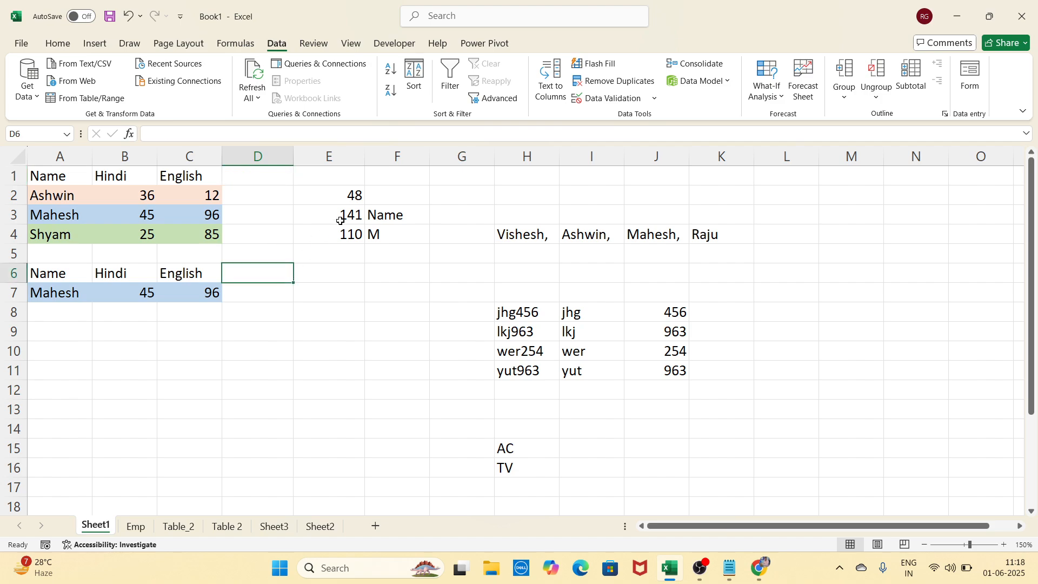
{"action": "left_click_drag", "start_coordinate": [349, 200], "coordinate": [348, 247]}
{"action": "key", "text": "Delete"}
{"action": "left_click", "coordinate": [344, 297]}
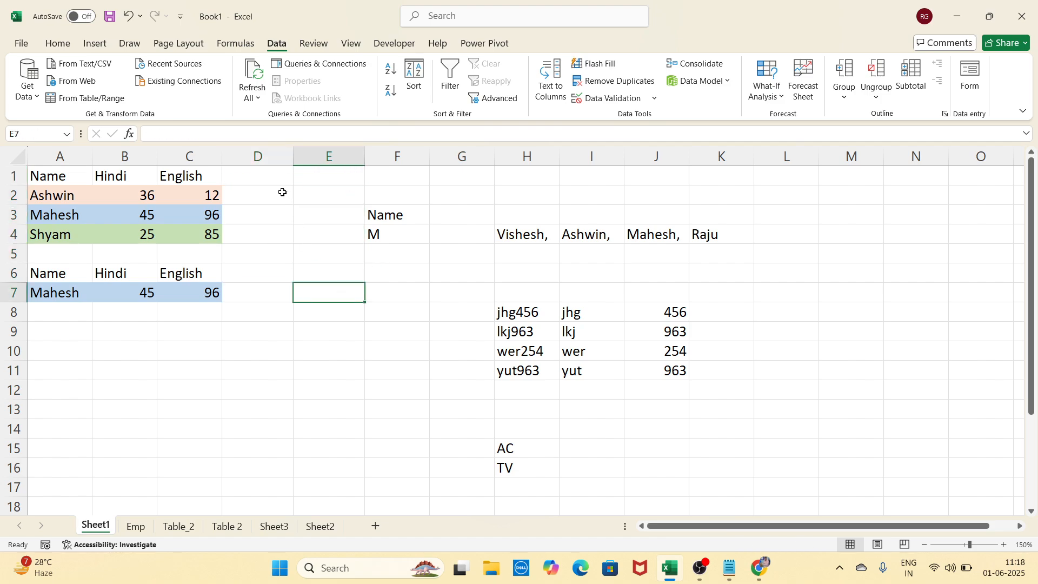
{"action": "left_click", "coordinate": [280, 193]}
{"action": "type", "text": "=sum("}
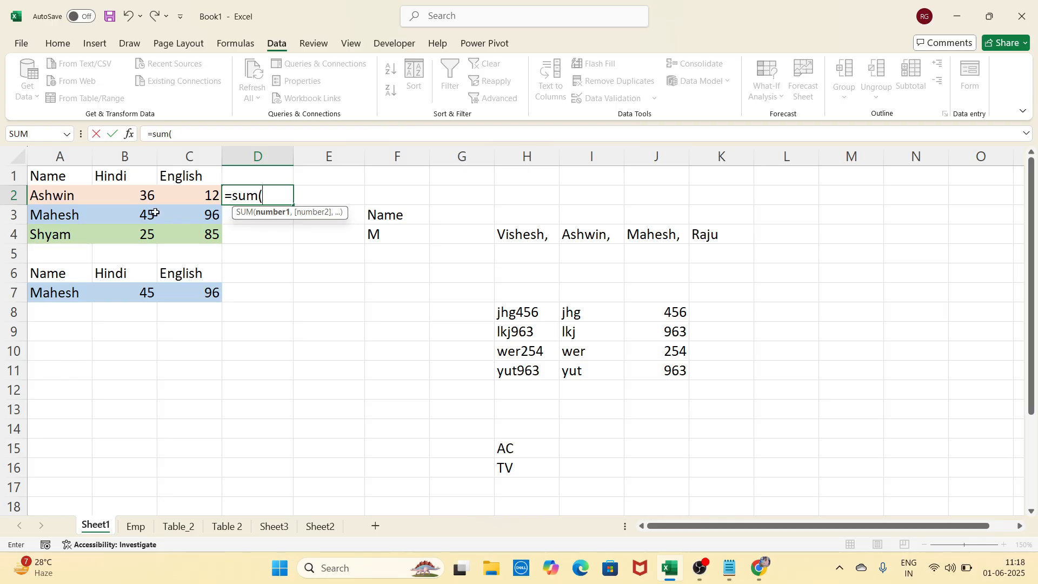
{"action": "left_click_drag", "start_coordinate": [134, 193], "coordinate": [173, 195]}
{"action": "key", "text": "Return"}
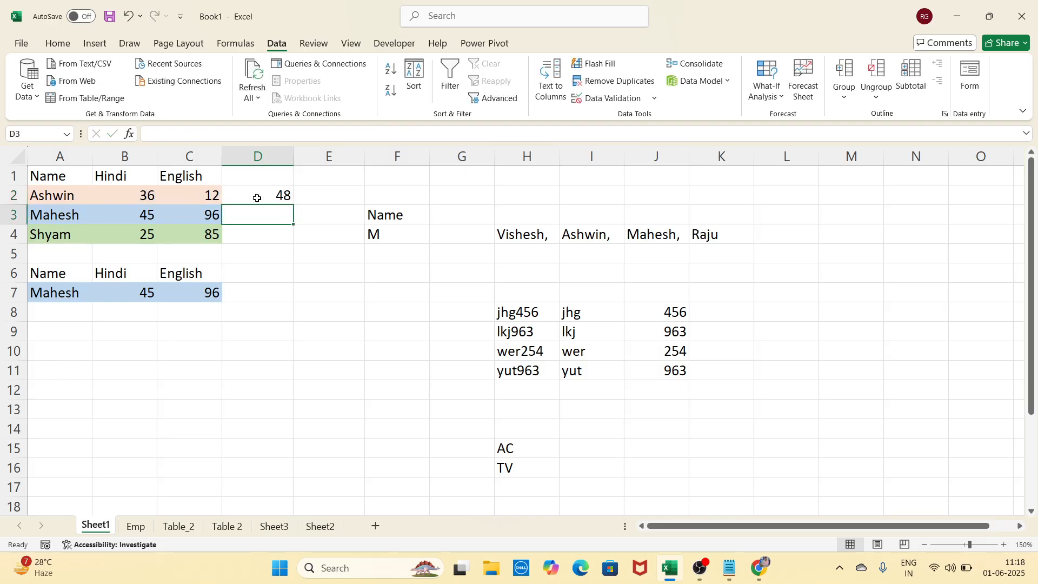
{"action": "left_click", "coordinate": [258, 197]}
{"action": "left_click_drag", "start_coordinate": [294, 206], "coordinate": [294, 238]}
{"action": "left_click", "coordinate": [294, 336]}
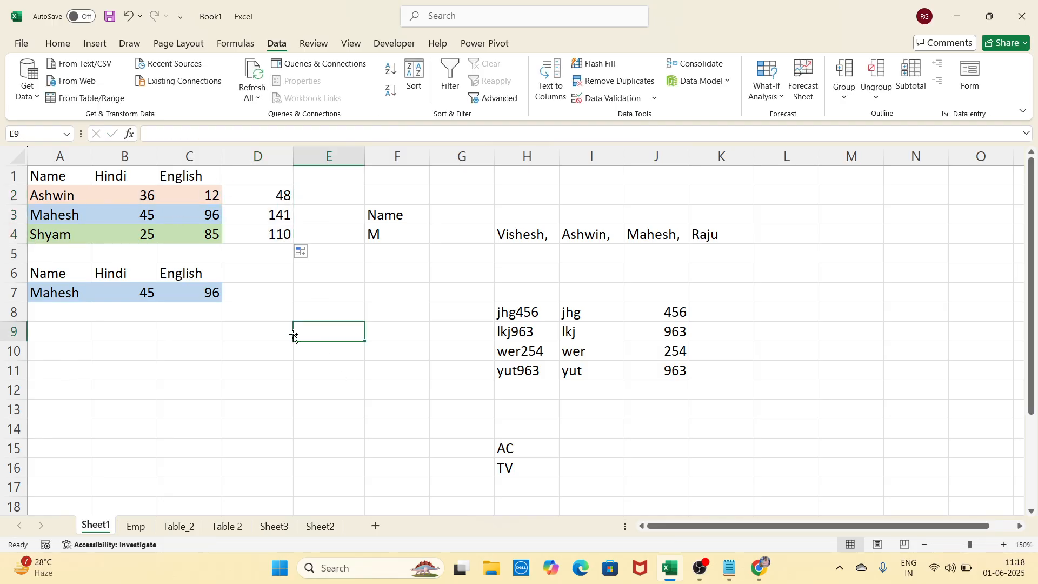
{"action": "left_click", "coordinate": [335, 308]}
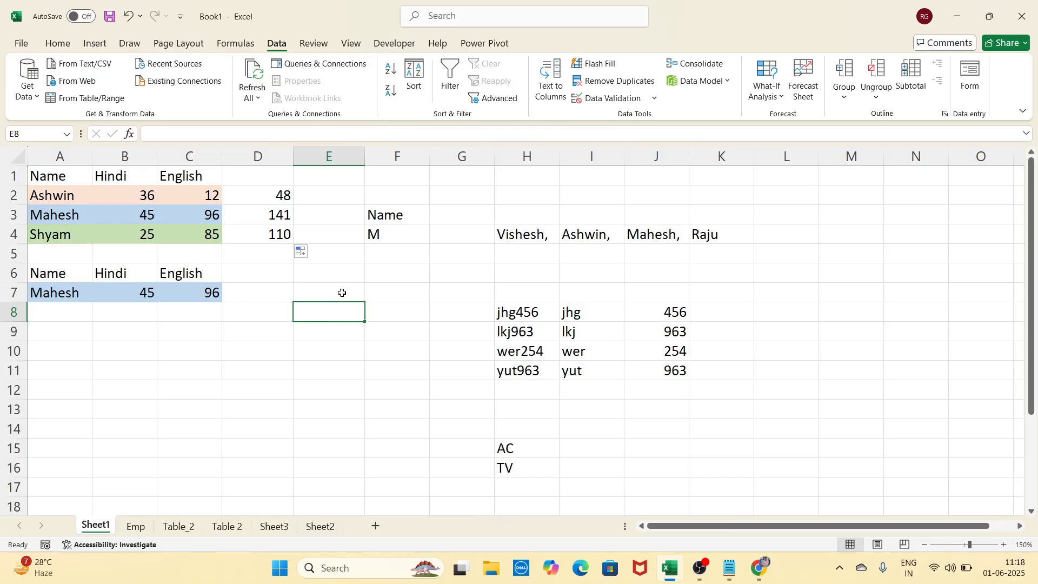
{"action": "left_click", "coordinate": [342, 293]}
{"action": "left_click", "coordinate": [79, 195]}
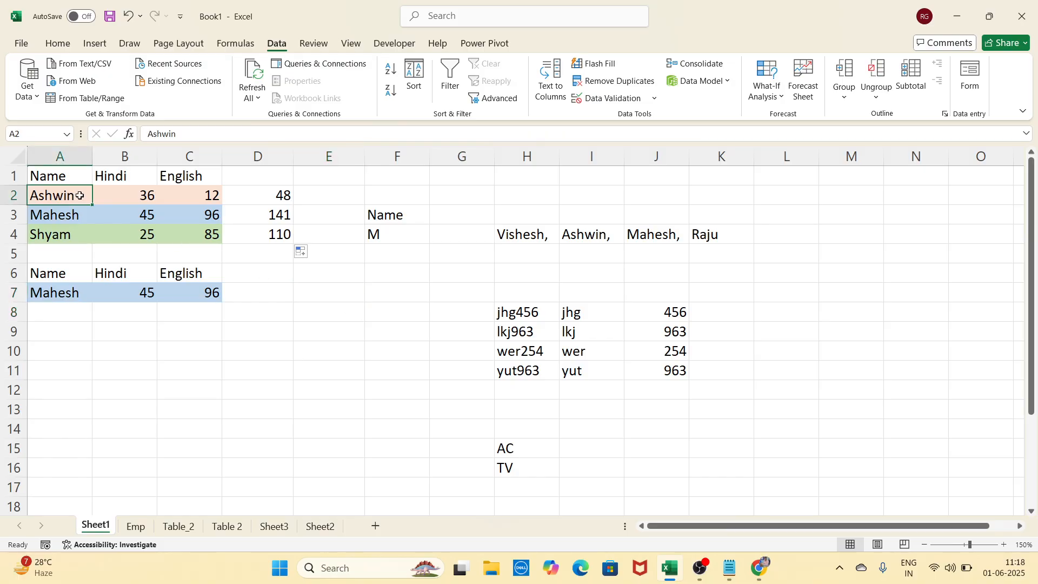
{"action": "left_click", "coordinate": [249, 195]}
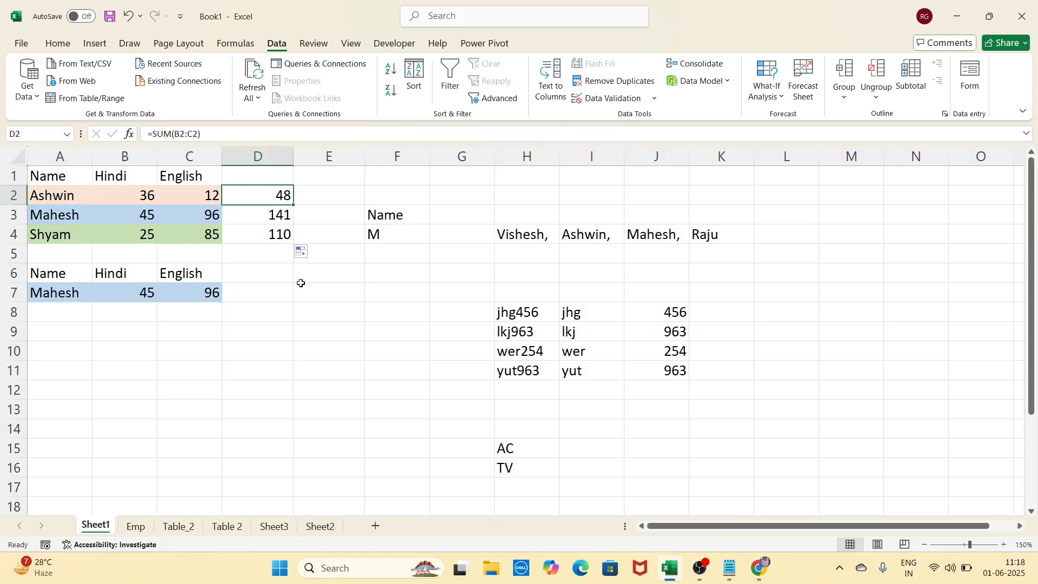
{"action": "left_click", "coordinate": [325, 309]}
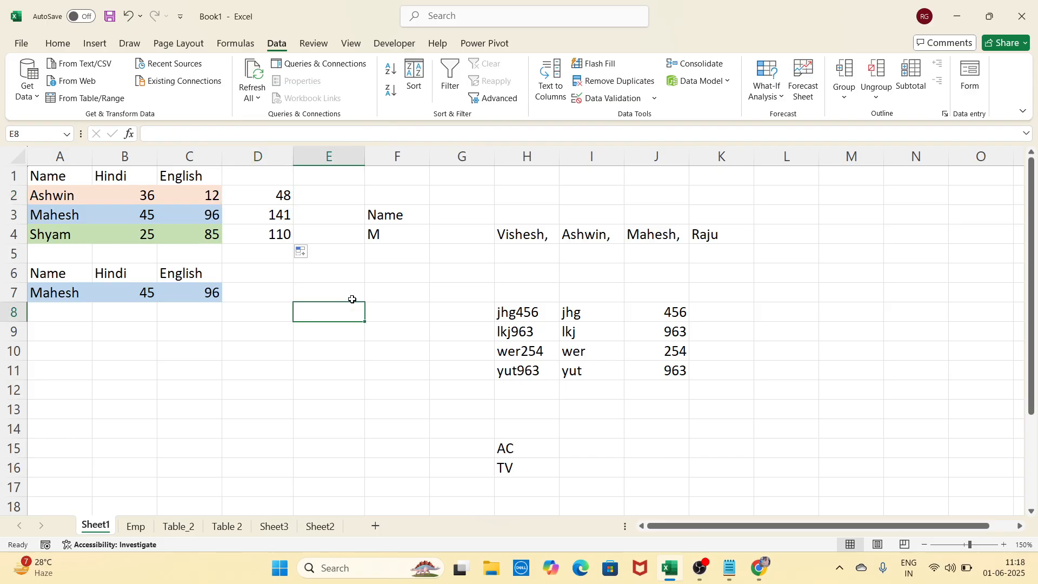
{"action": "left_click", "coordinate": [372, 294]}
{"action": "left_click", "coordinate": [348, 294]}
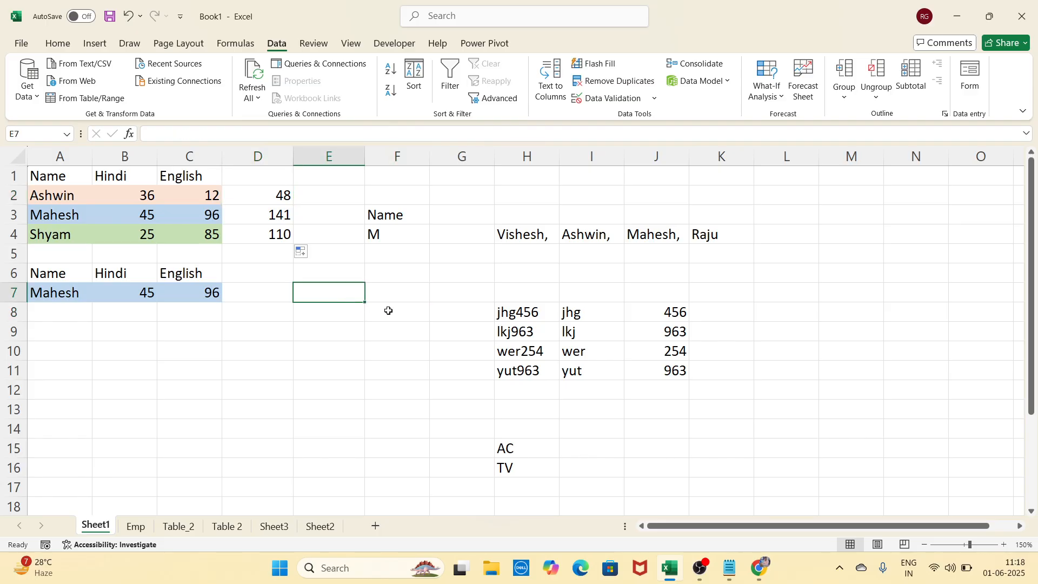
{"action": "left_click", "coordinate": [390, 292]}
{"action": "left_click", "coordinate": [350, 294]}
{"action": "left_click", "coordinate": [281, 200]}
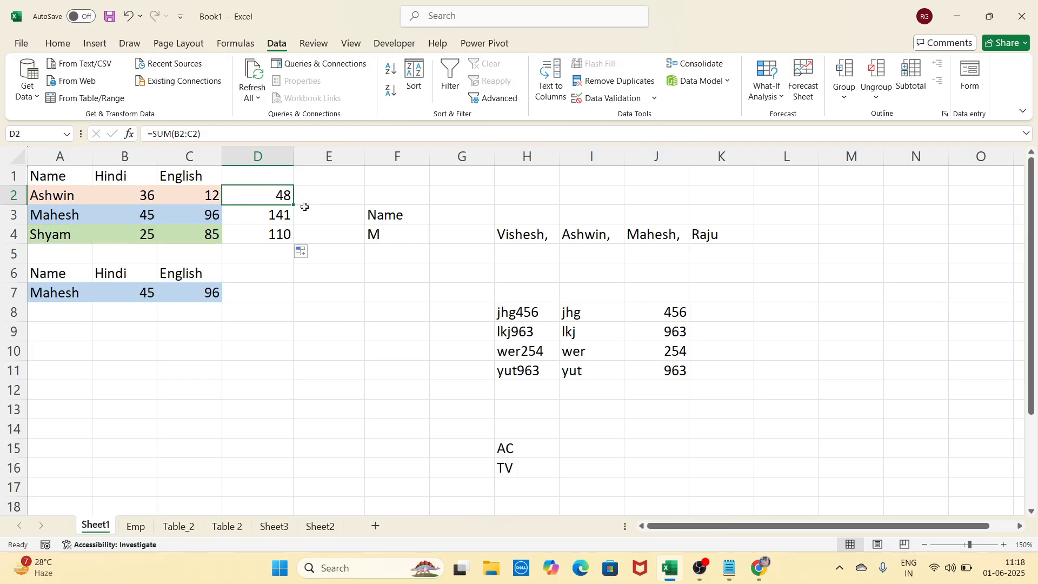
{"action": "left_click", "coordinate": [150, 195]}
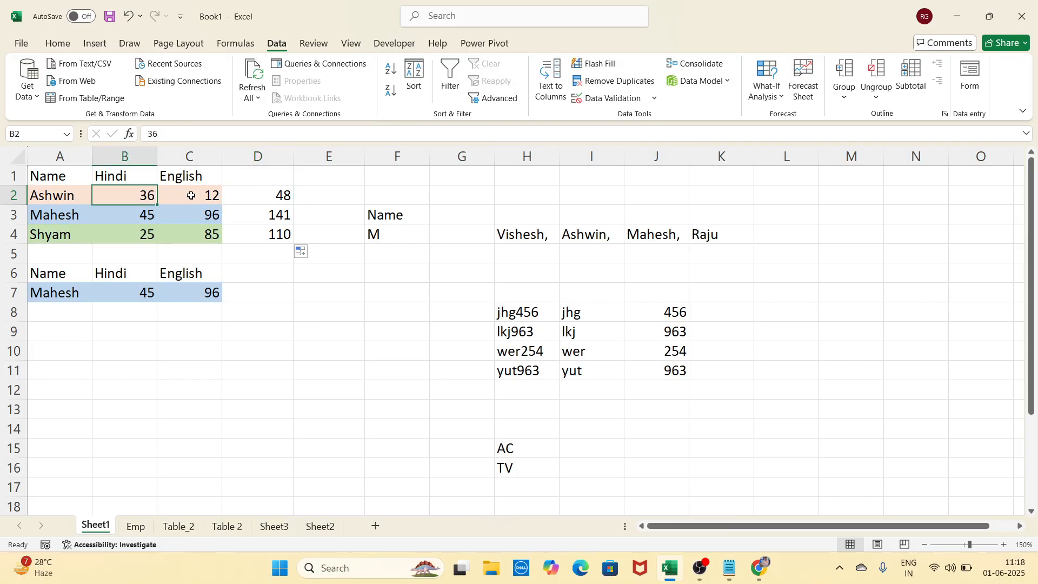
{"action": "left_click", "coordinate": [192, 196]}
{"action": "left_click", "coordinate": [148, 195]}
{"action": "left_click", "coordinate": [187, 197]}
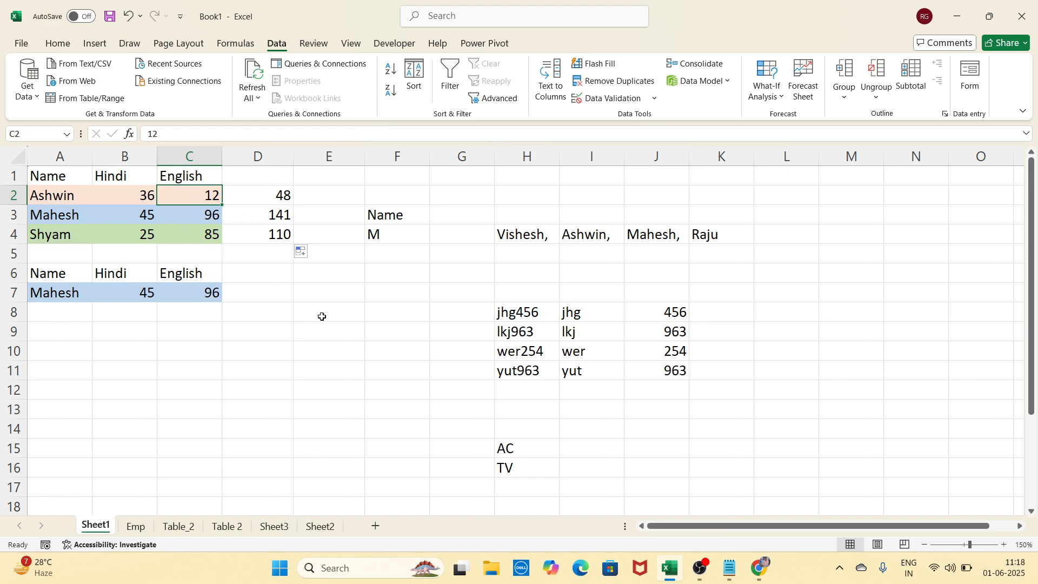
{"action": "left_click", "coordinate": [273, 273]}
{"action": "left_click", "coordinate": [345, 282]}
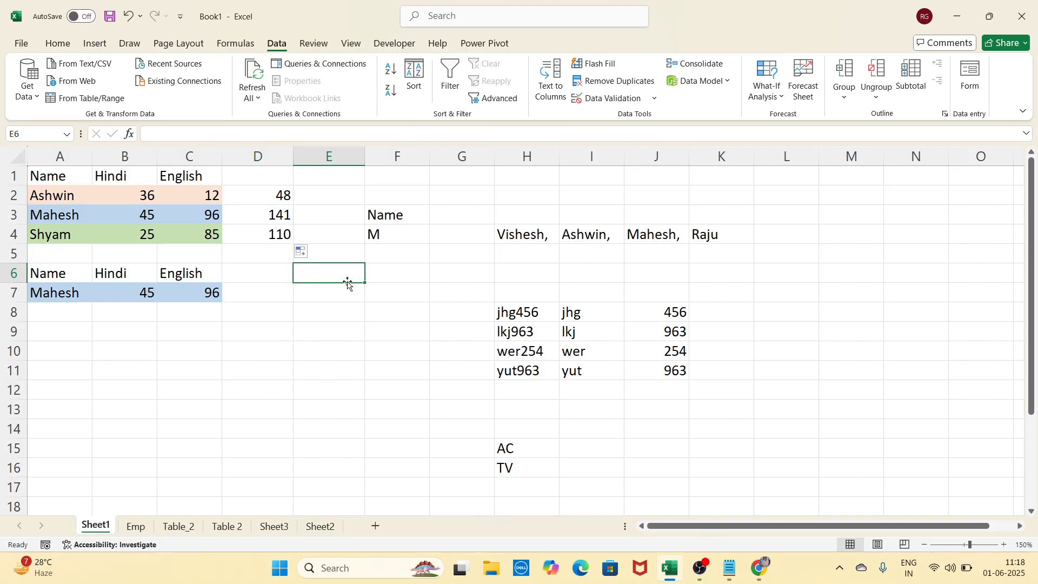
{"action": "left_click", "coordinate": [212, 196]}
{"action": "type", "text": "14"}
{"action": "key", "text": "Return"}
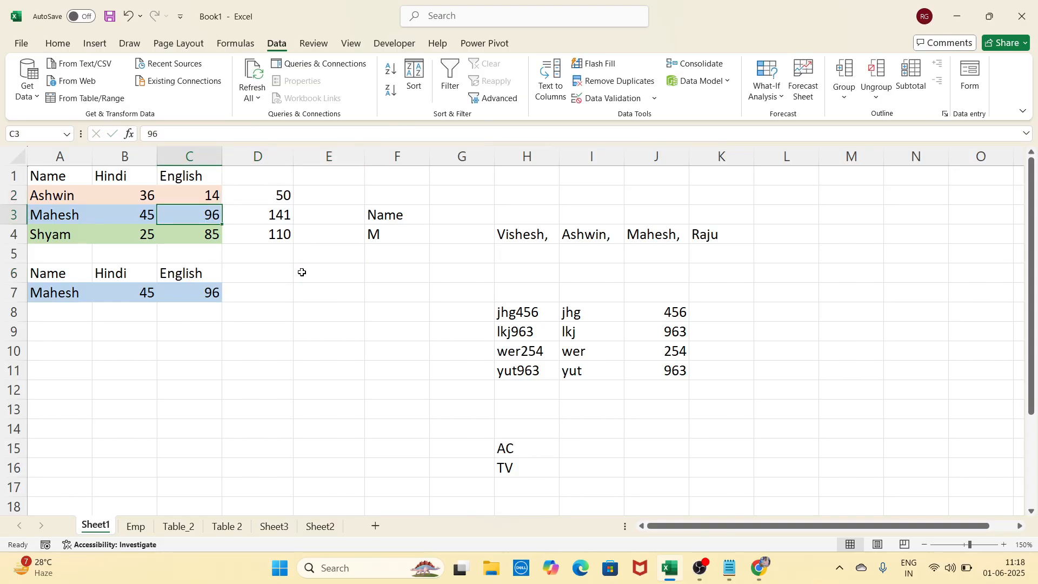
{"action": "key", "text": "Up"}
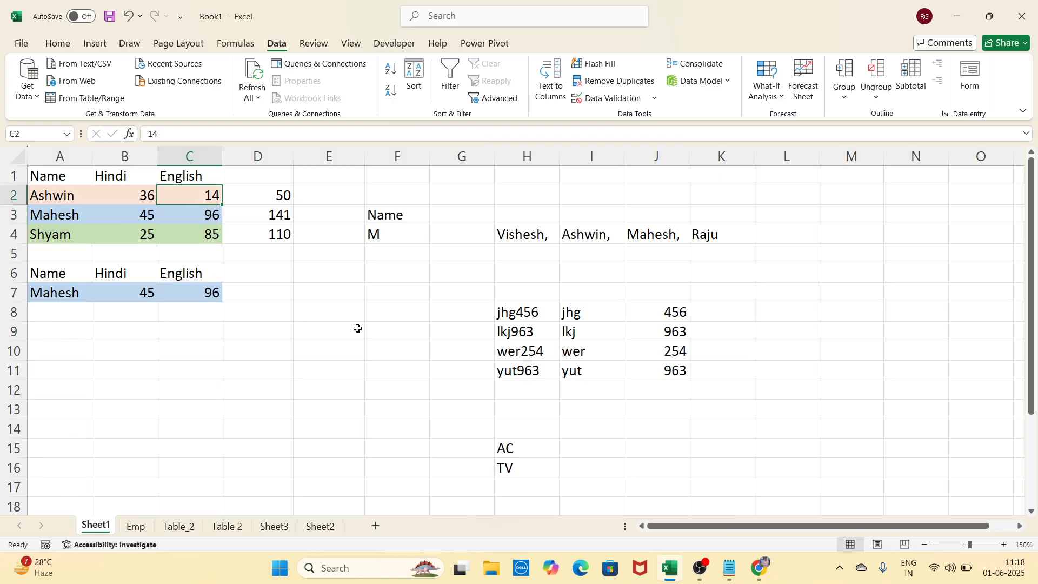
{"action": "type", "text": "12"}
{"action": "key", "text": "Return"}
{"action": "left_click", "coordinate": [276, 257]}
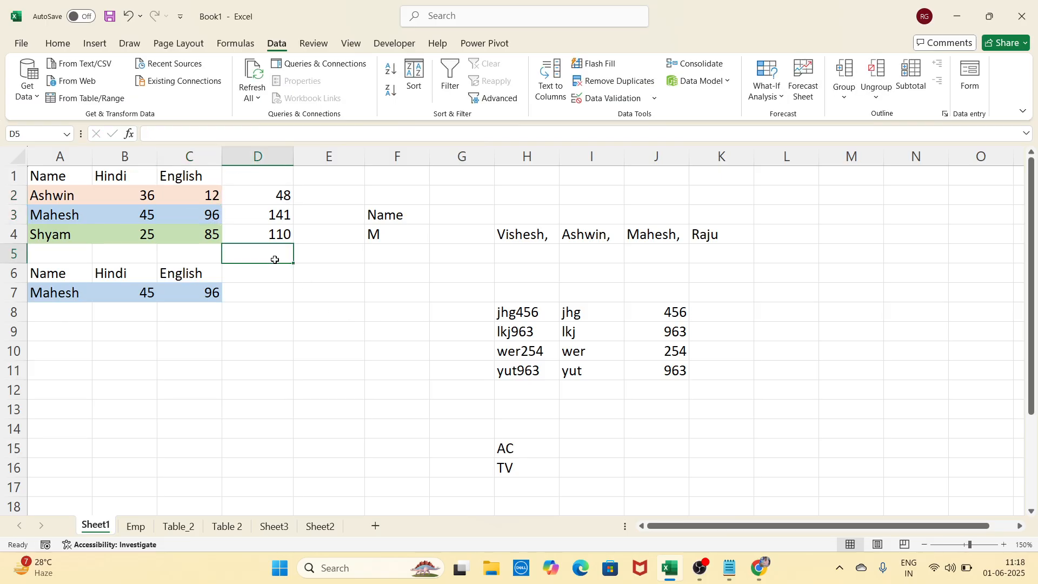
{"action": "left_click", "coordinate": [325, 278]}
{"action": "left_click", "coordinate": [324, 318]}
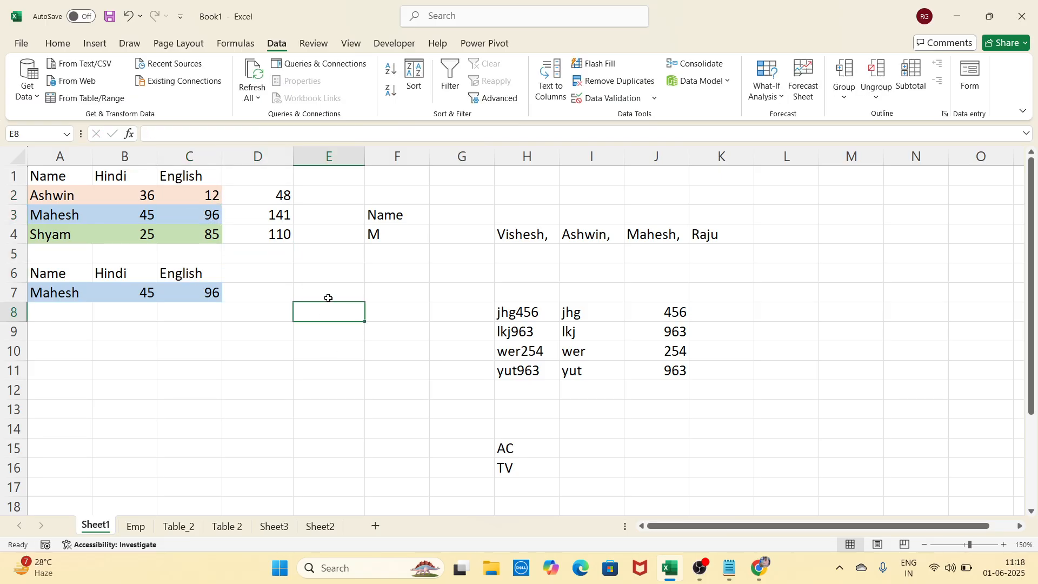
{"action": "left_click", "coordinate": [329, 298]}
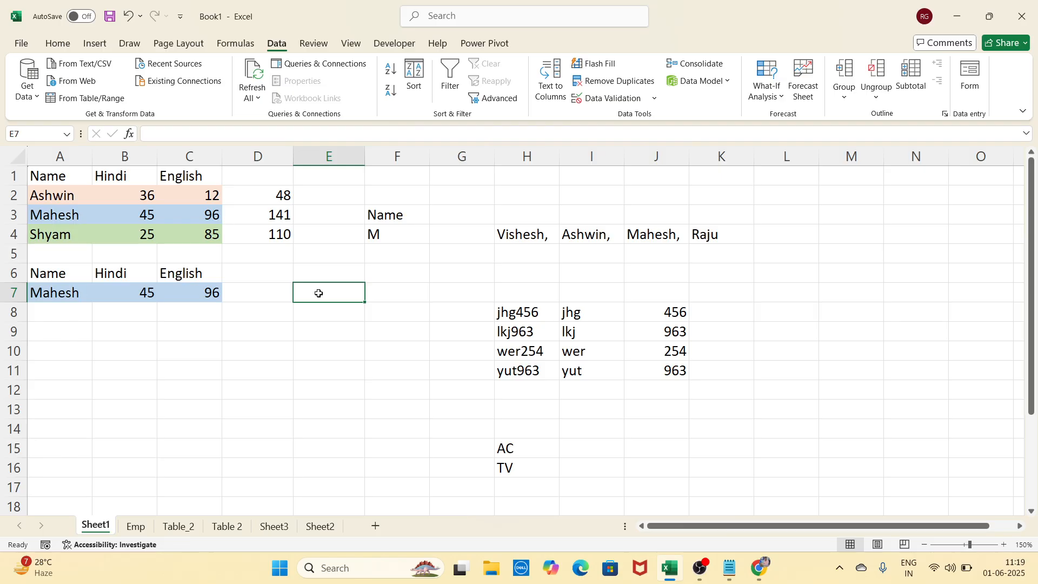
Start Goal Seek with the total in D2 as the set cell
{"action": "left_click", "coordinate": [758, 102]}
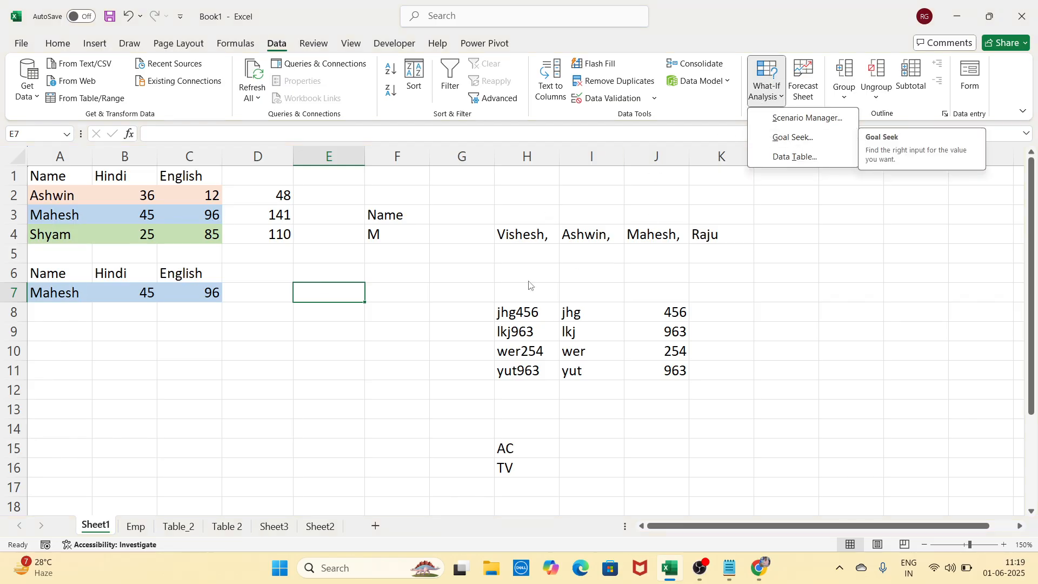
{"action": "left_click", "coordinate": [412, 349]}
{"action": "left_click", "coordinate": [275, 195]}
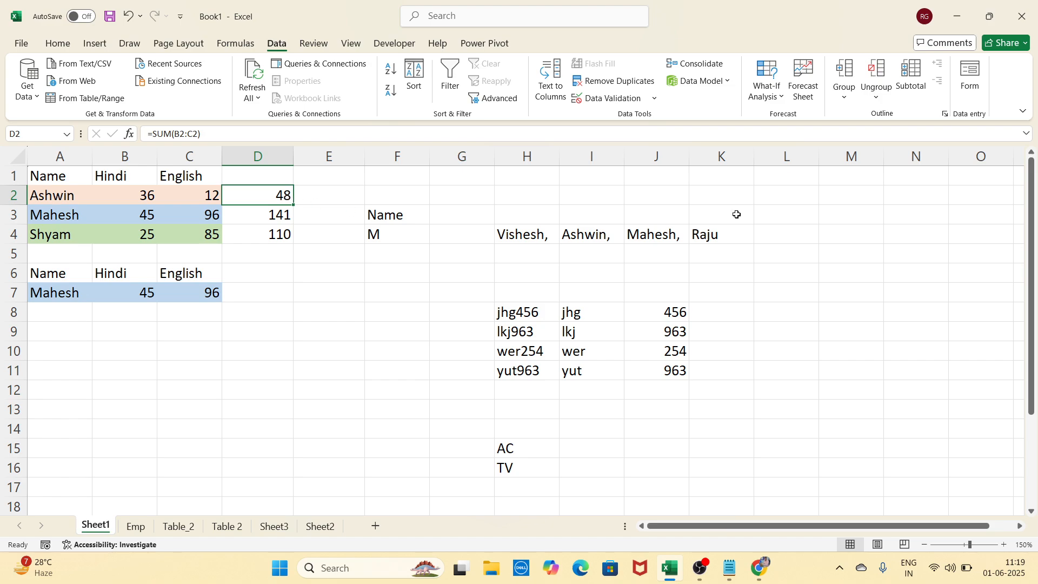
{"action": "left_click", "coordinate": [774, 100]}
{"action": "left_click", "coordinate": [793, 138]}
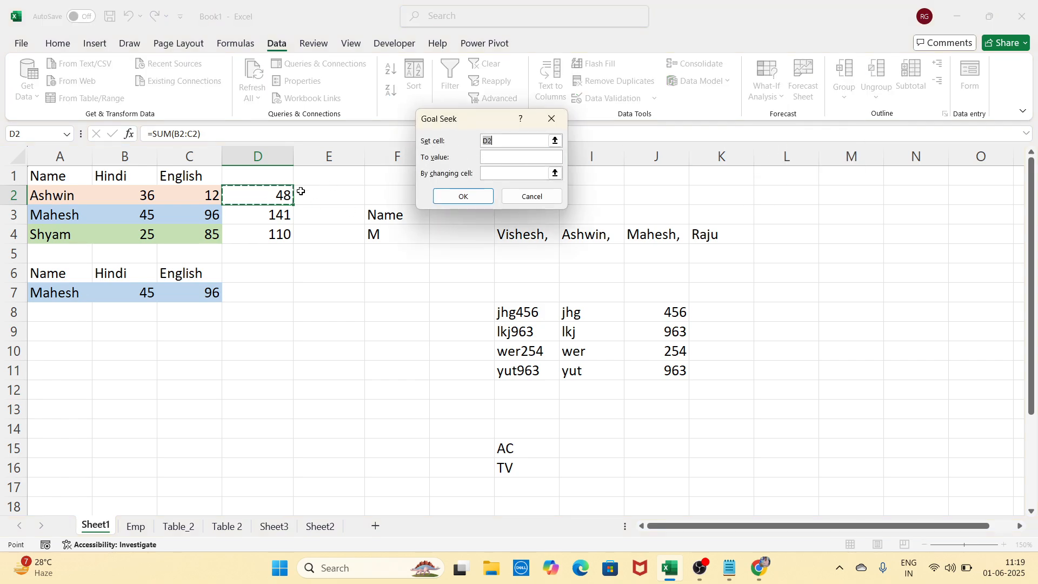
Seek a value of 50 by changing C2 and accept the result, making the English mark 14
{"action": "left_click", "coordinate": [494, 157]}
{"action": "left_click", "coordinate": [516, 174]}
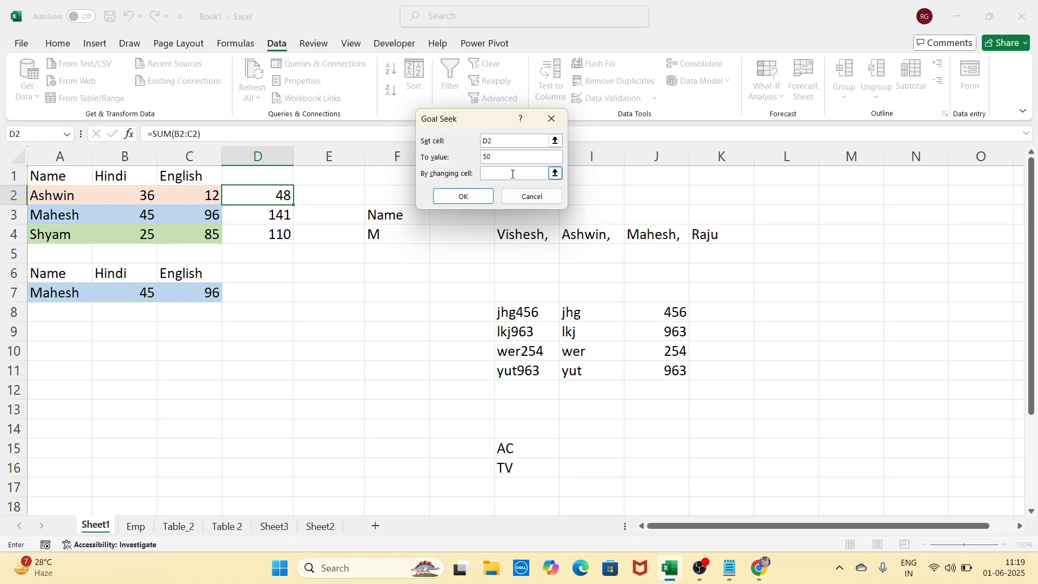
{"action": "left_click", "coordinate": [209, 195]}
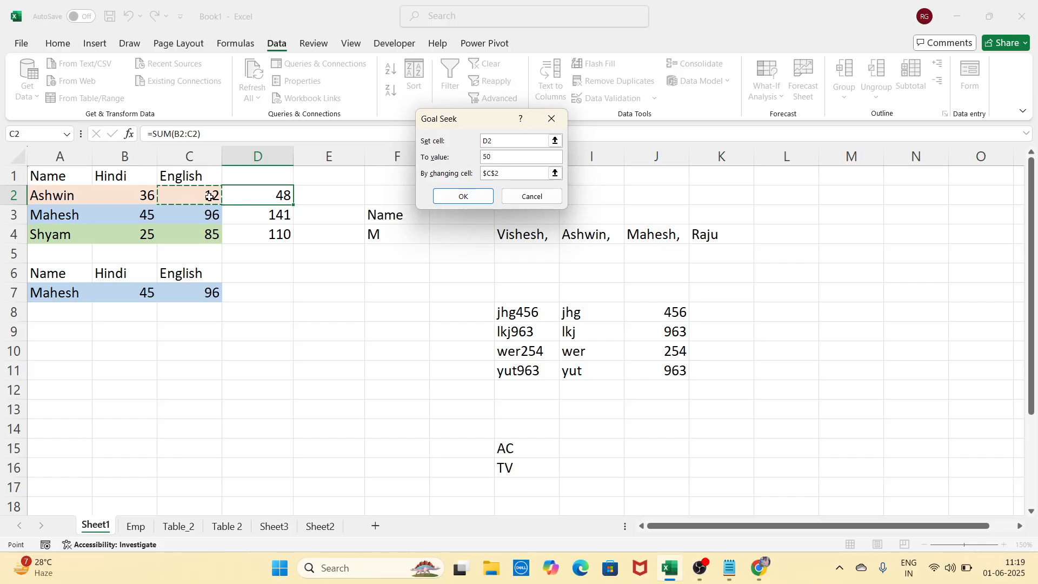
{"action": "left_click", "coordinate": [456, 197]}
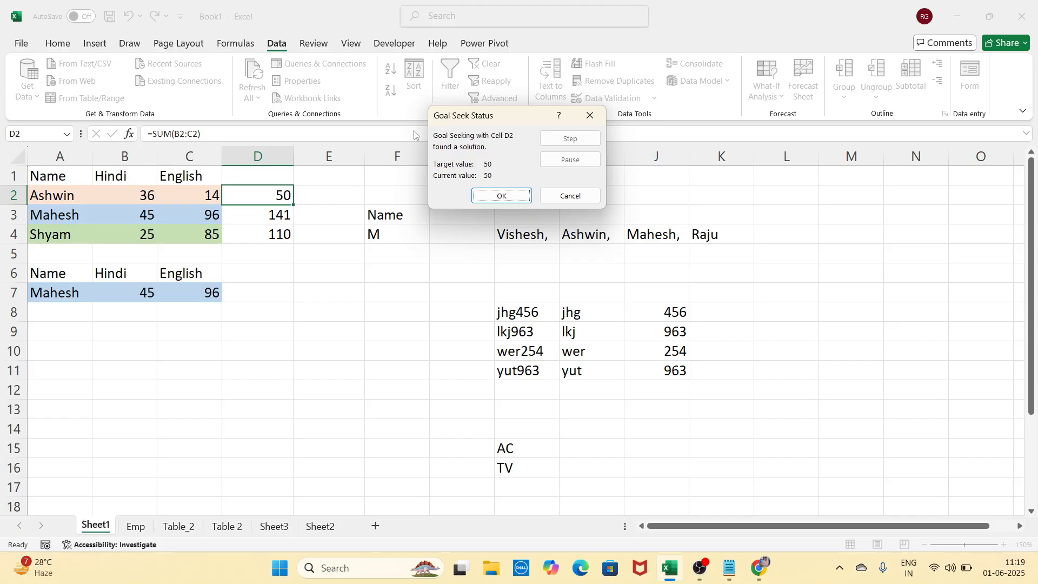
{"action": "left_click_drag", "start_coordinate": [448, 117], "coordinate": [421, 161]}
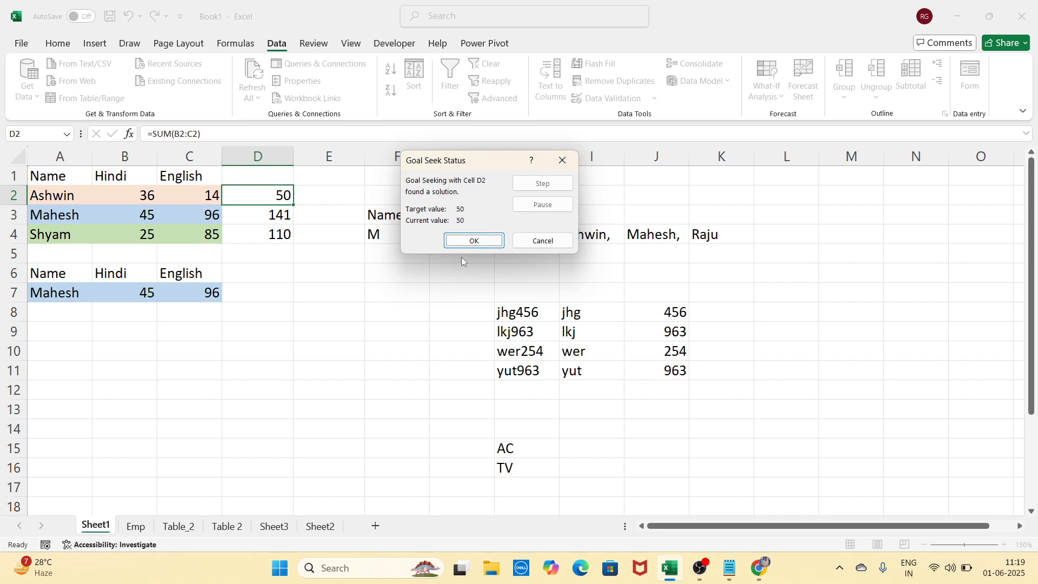
{"action": "left_click", "coordinate": [474, 241]}
{"action": "left_click", "coordinate": [329, 388]}
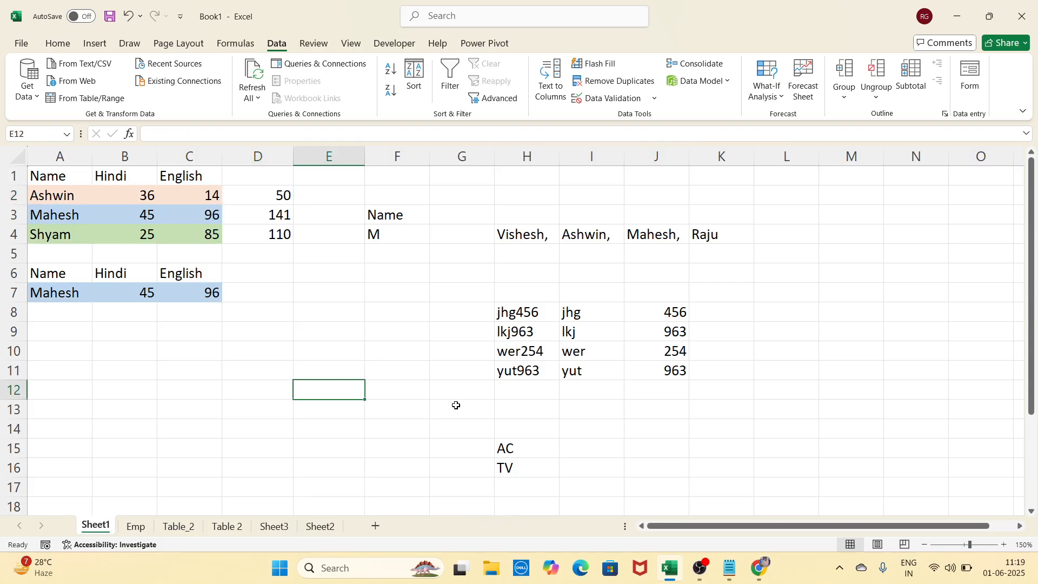
{"action": "left_click", "coordinate": [632, 436]}
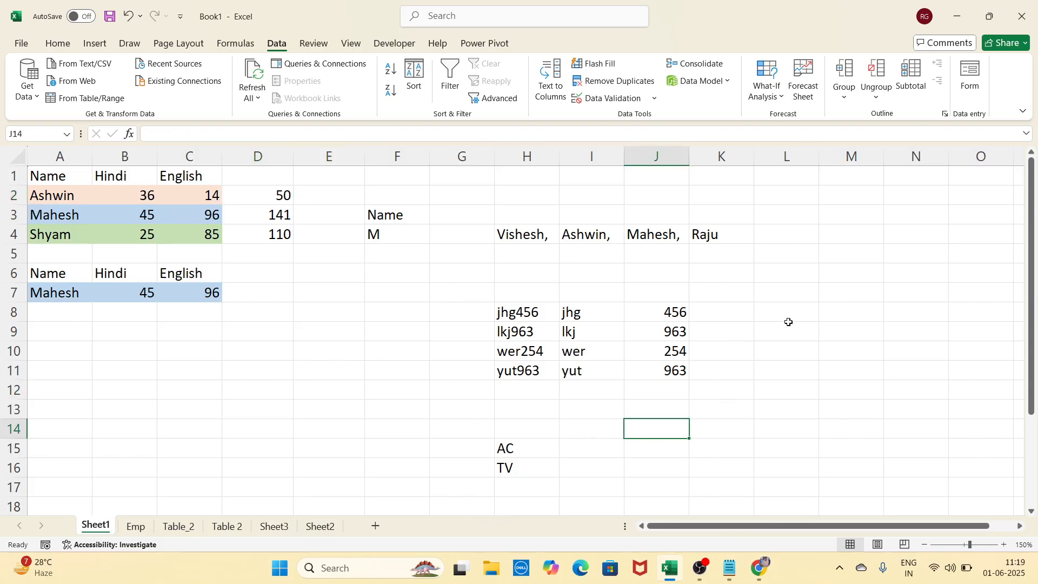
{"action": "left_click", "coordinate": [811, 299]}
{"action": "left_click", "coordinate": [829, 387]}
{"action": "left_click", "coordinate": [814, 308]}
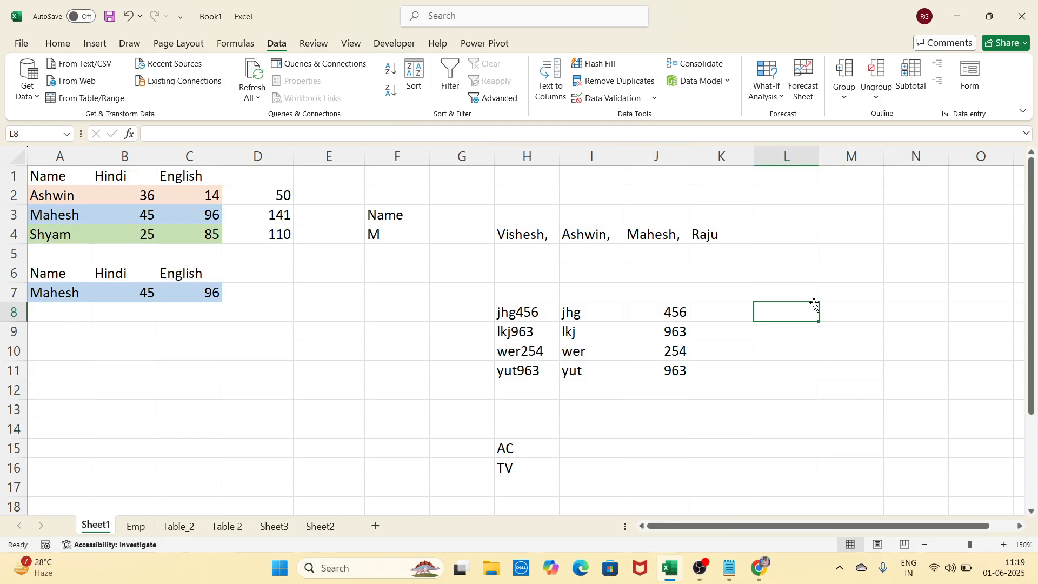
{"action": "scroll", "coordinate": [814, 304], "scroll_direction": "down", "scroll_amount": 7}
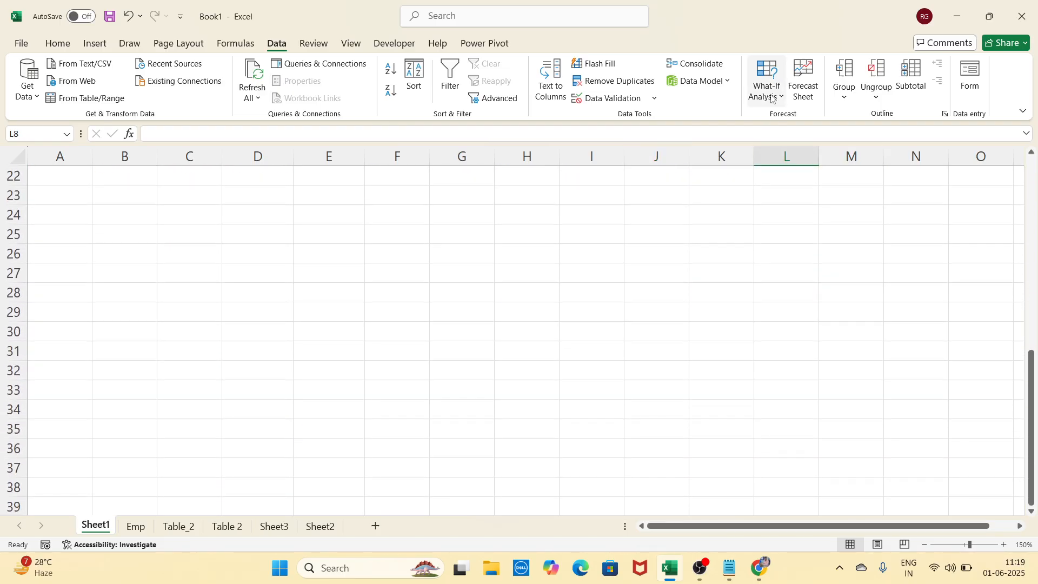
Enter 1 in A23 and 1 in A24, then move to cell C23
{"action": "left_click", "coordinate": [772, 98]}
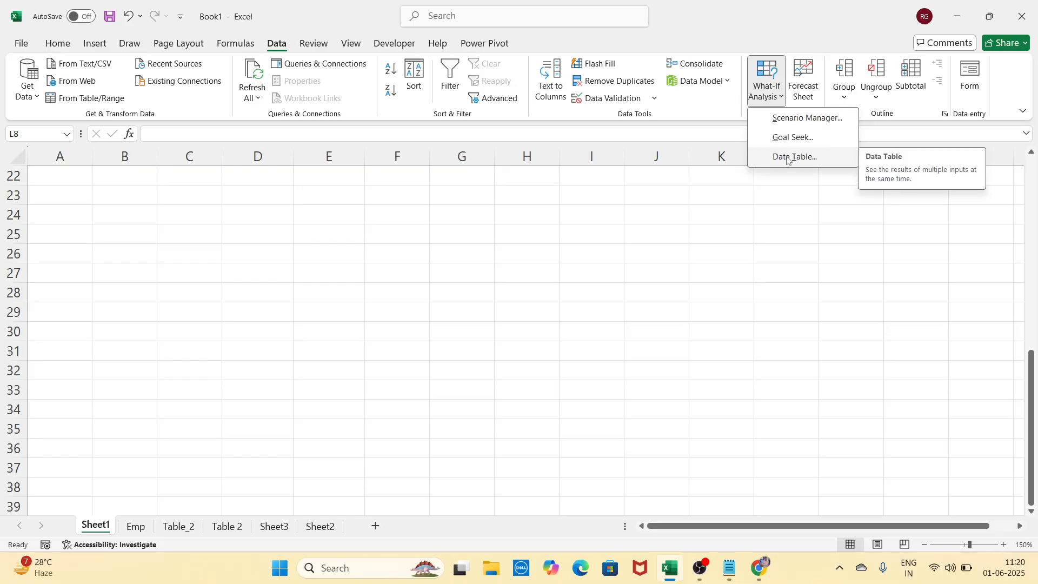
{"action": "left_click", "coordinate": [378, 329]}
{"action": "left_click", "coordinate": [294, 294]}
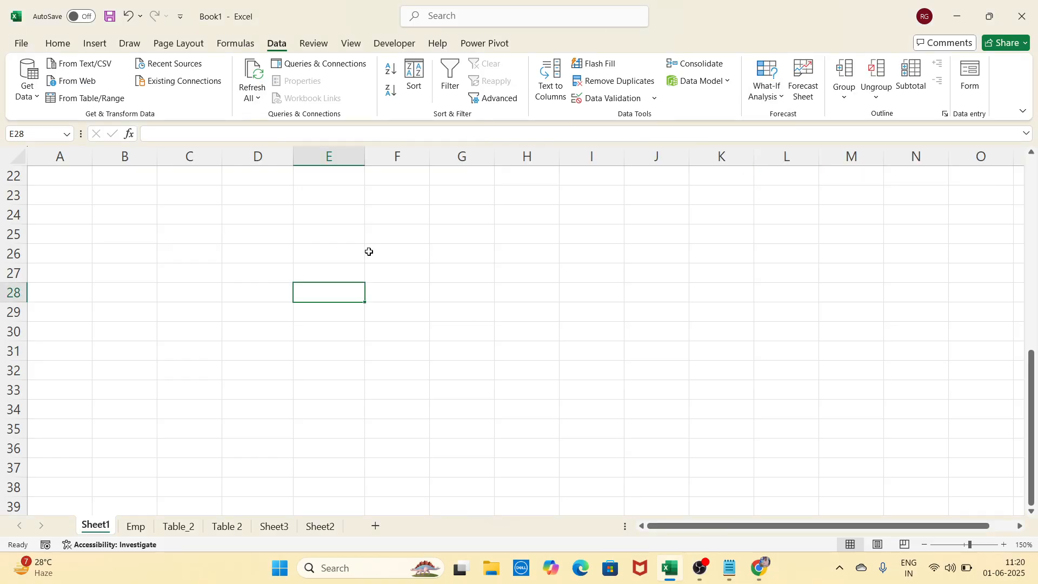
{"action": "left_click", "coordinate": [139, 243]}
{"action": "left_click", "coordinate": [79, 213]}
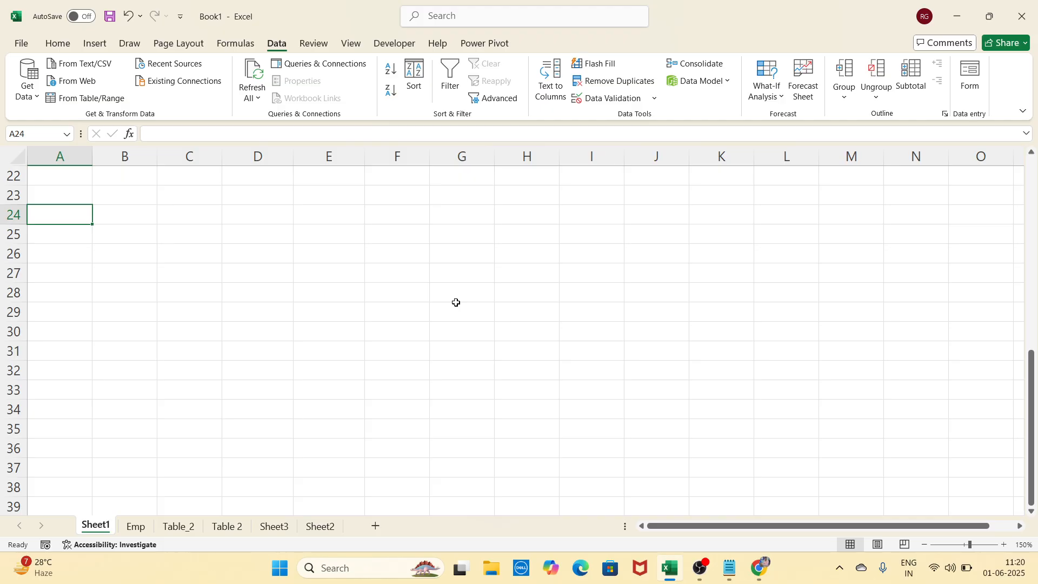
{"action": "key", "text": "Up"}
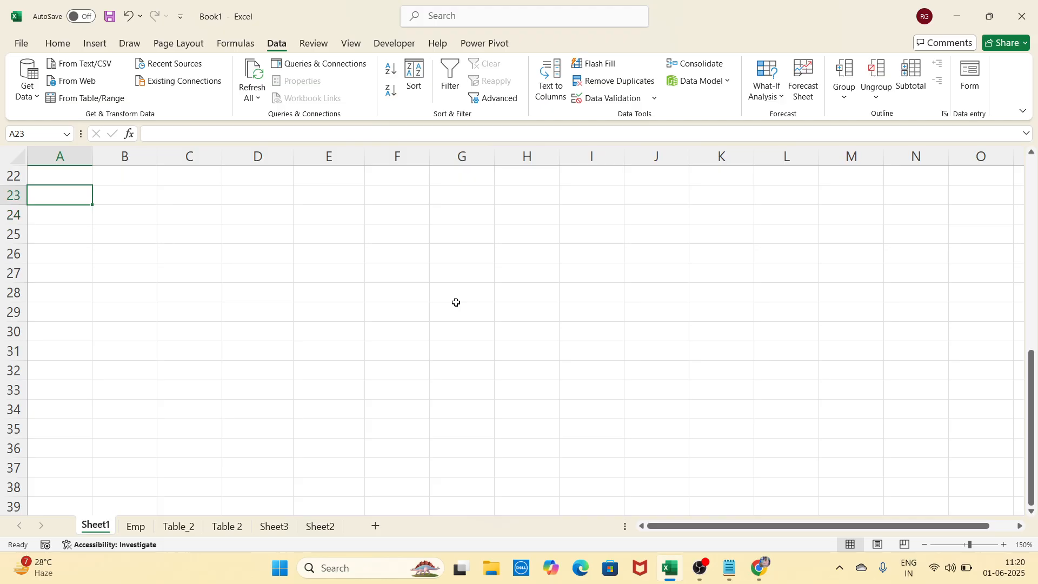
{"action": "type", "text": "1"}
{"action": "key", "text": "Return"}
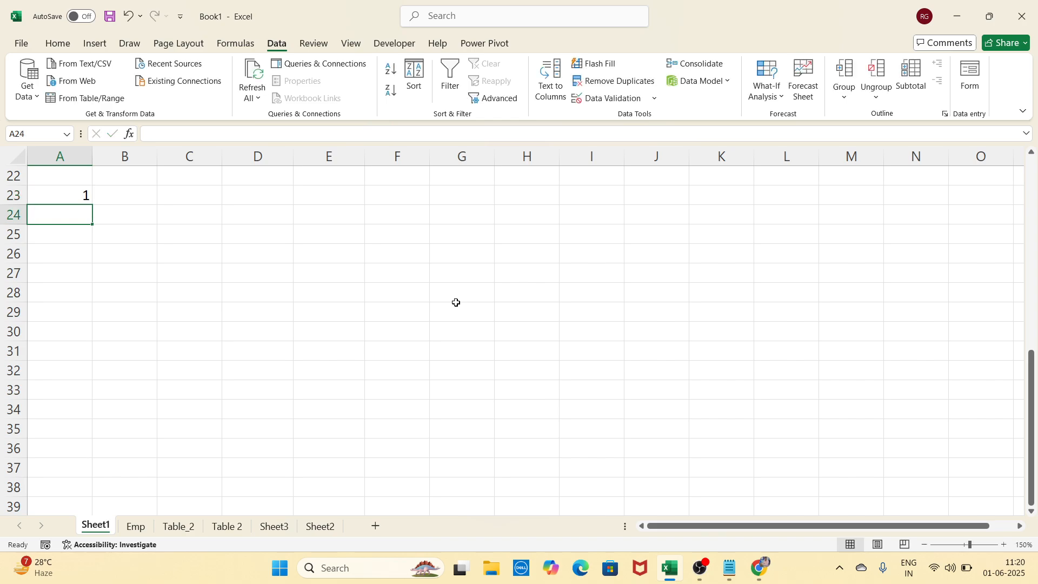
{"action": "type", "text": "1"}
{"action": "key", "text": "Return"}
{"action": "key", "text": "Right"}
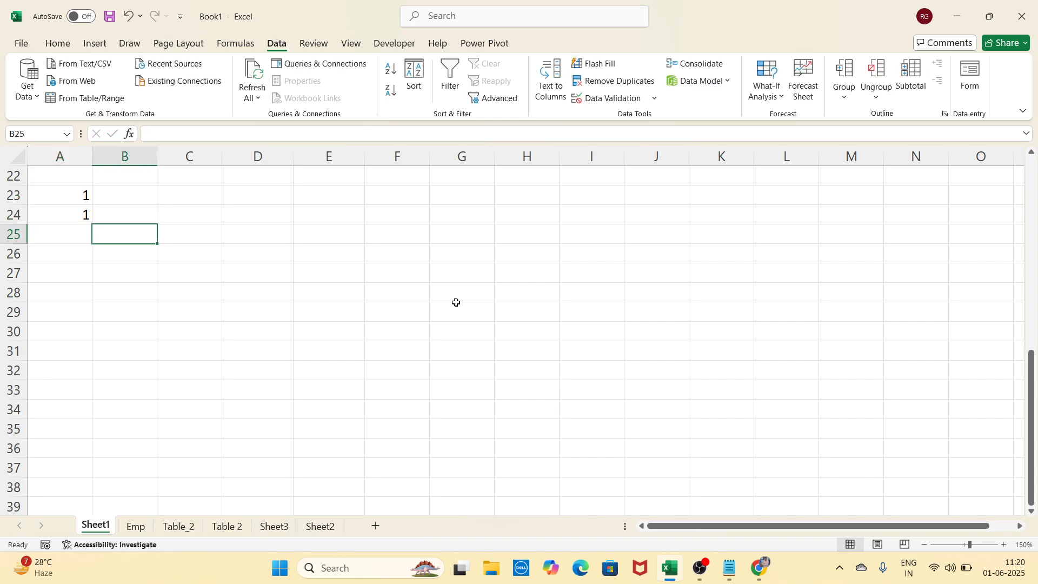
{"action": "key", "text": "Right"}
{"action": "key", "text": "Up"}
{"action": "key", "text": "Up"}
Enter the formula =A23*A24 in C23
{"action": "type", "text": "="}
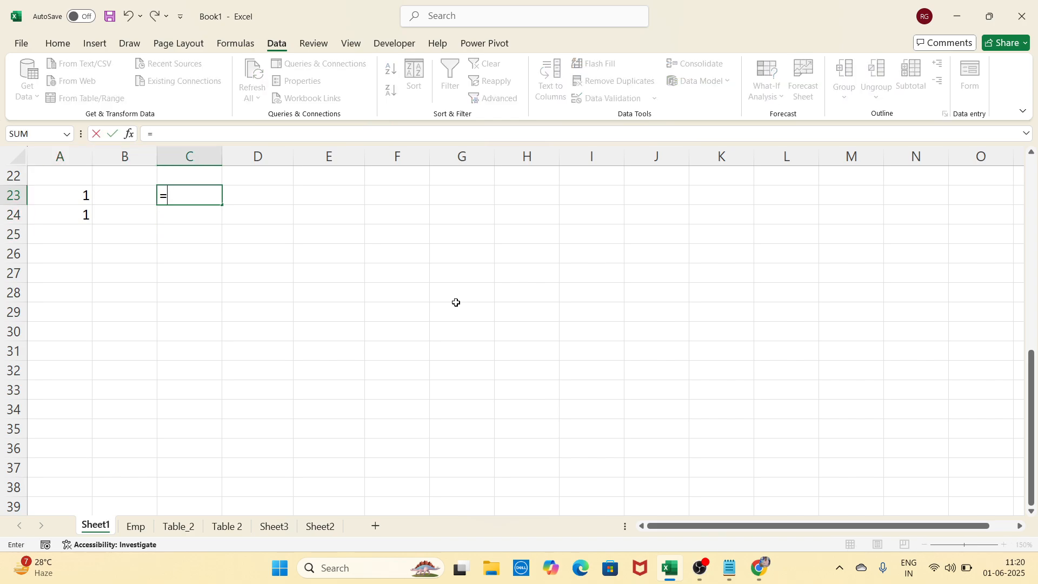
{"action": "left_click", "coordinate": [75, 195]}
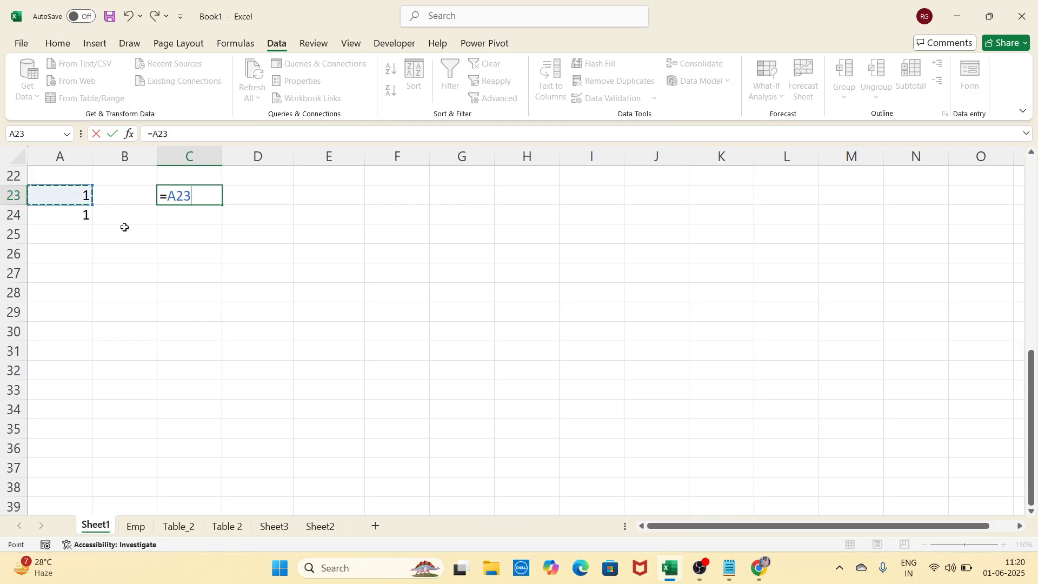
{"action": "type", "text": "*"}
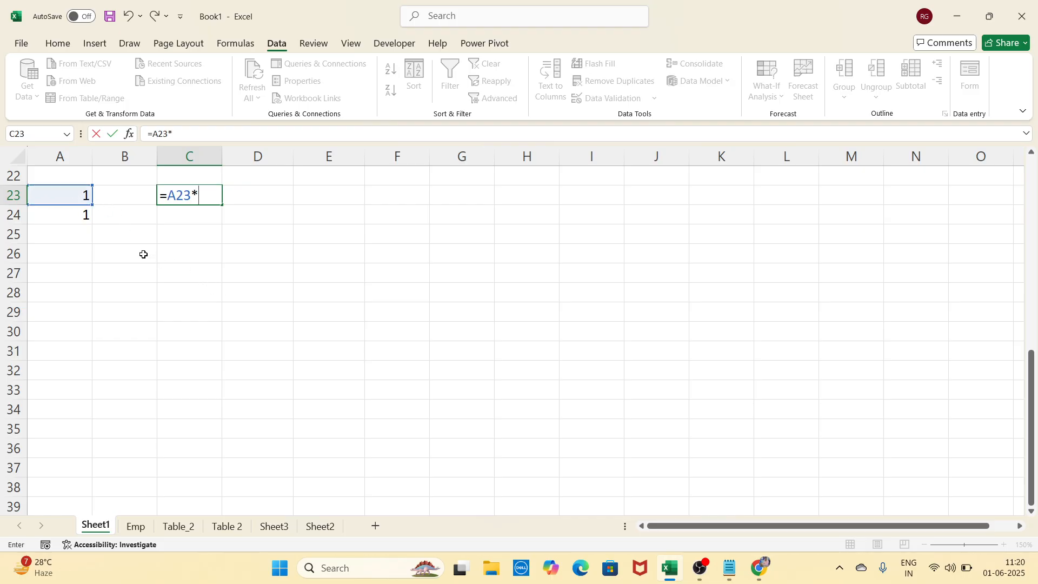
{"action": "left_click", "coordinate": [79, 215]}
{"action": "key", "text": "Return"}
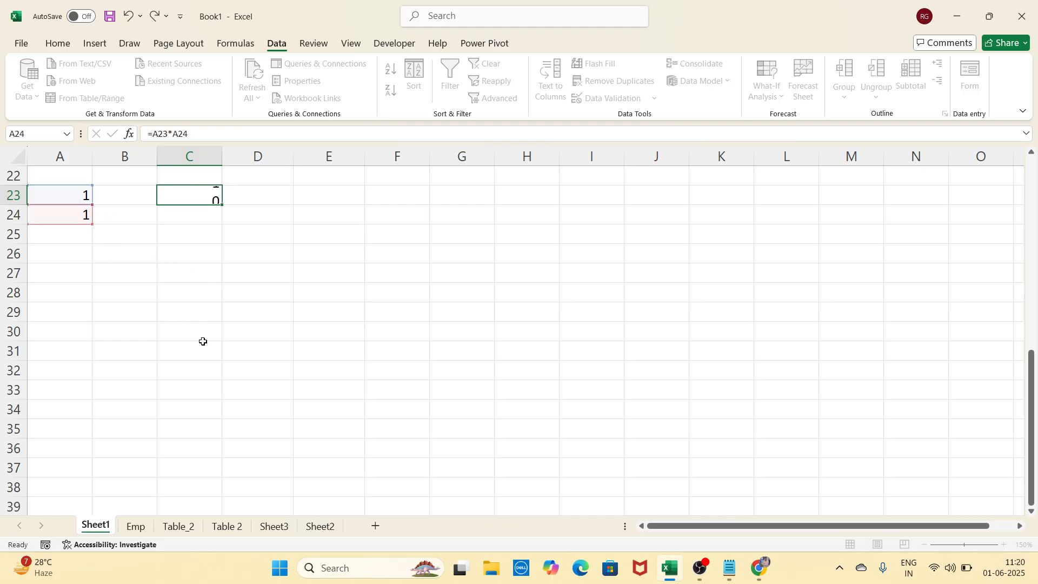
List the numbers 2 to 10 down column C in C24:C32
{"action": "type", "text": "2"}
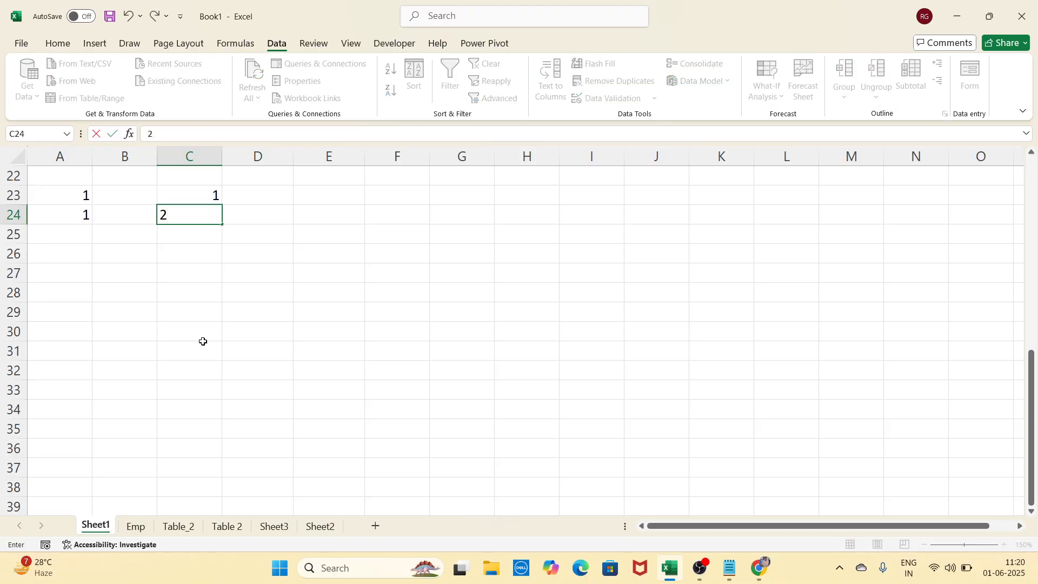
{"action": "key", "text": "Return"}
{"action": "type", "text": "3"}
{"action": "key", "text": "Return"}
{"action": "type", "text": "4"}
{"action": "key", "text": "Return"}
{"action": "type", "text": "5"}
{"action": "key", "text": "Return"}
{"action": "type", "text": "6 "}
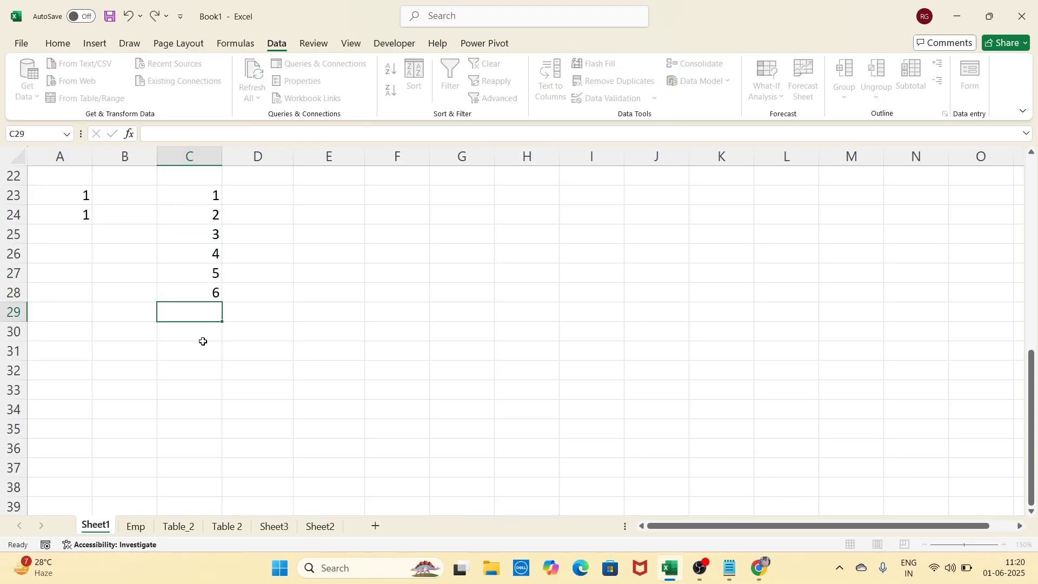
{"action": "type", "text": "7"}
{"action": "key", "text": "Return"}
{"action": "type", "text": "8"}
{"action": "key", "text": "Return"}
{"action": "type", "text": "9"}
{"action": "key", "text": "Return"}
{"action": "type", "text": "10"}
{"action": "key", "text": "Return"}
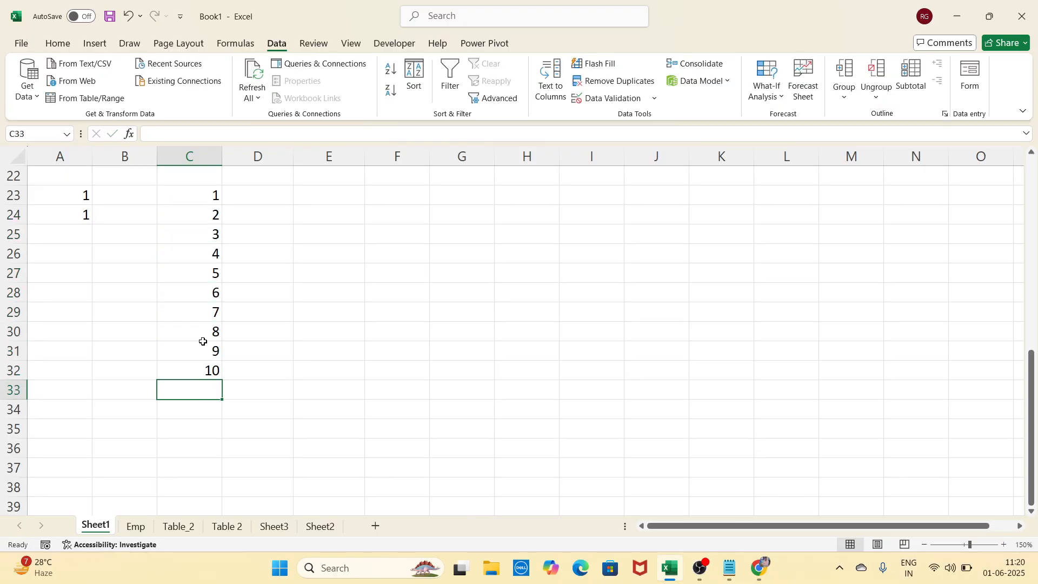
List the numbers 2 to 10 across row 23 in D23:L23
{"action": "key", "text": "Right"}
{"action": "key", "text": "Up"}
{"action": "key", "text": "Up"}
{"action": "key", "text": "Up"}
{"action": "key", "text": "Up"}
{"action": "key", "text": "Up"}
{"action": "key", "text": "Up"}
{"action": "key", "text": "Up"}
{"action": "key", "text": "Up"}
{"action": "key", "text": "Up"}
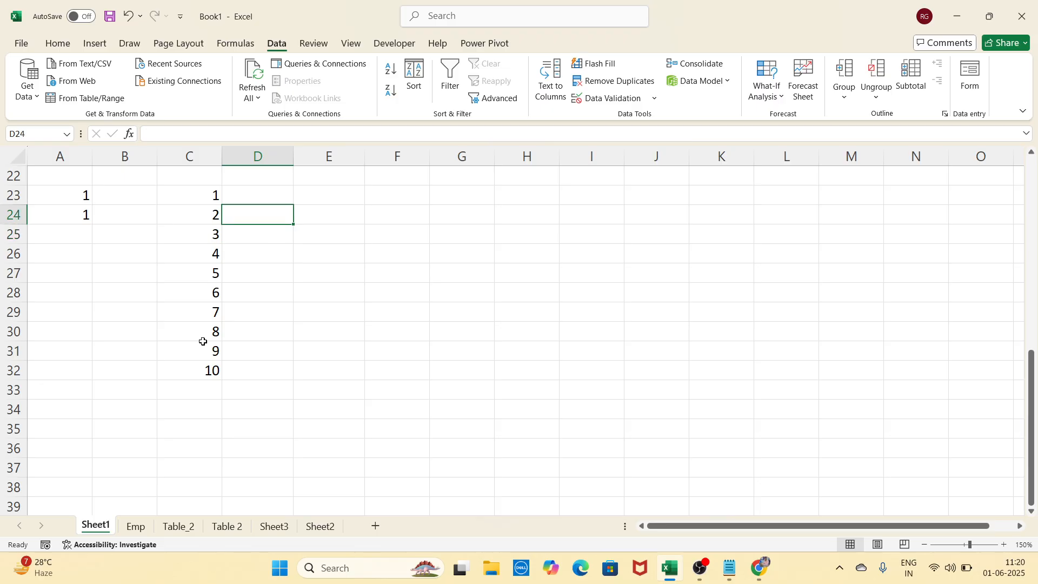
{"action": "key", "text": "Up"}
{"action": "type", "text": "2"}
{"action": "key", "text": "Tab"}
{"action": "type", "text": "3"}
{"action": "key", "text": "Tab"}
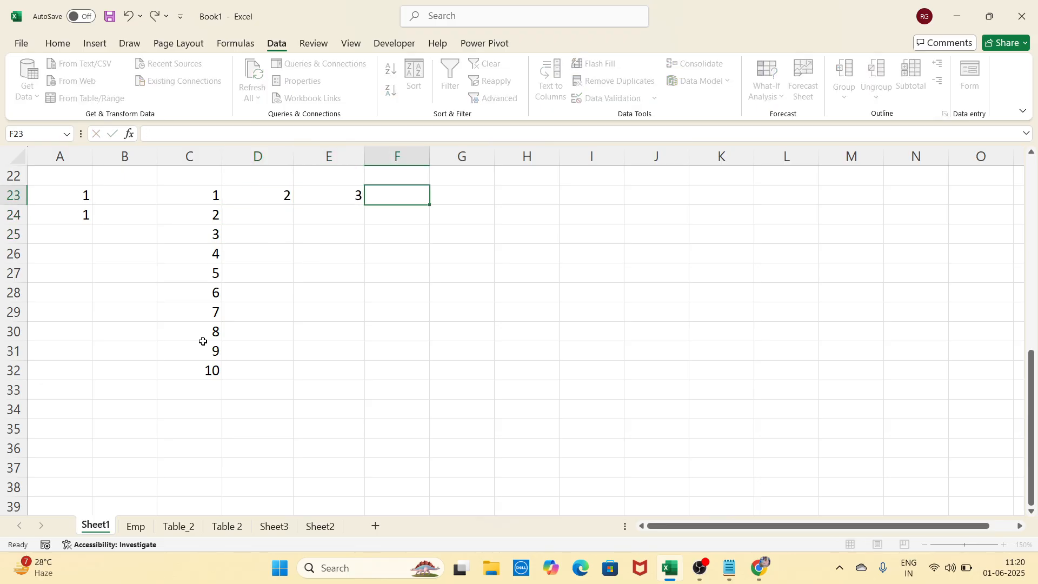
{"action": "type", "text": "4\t5\t6\t7\t8\t9"}
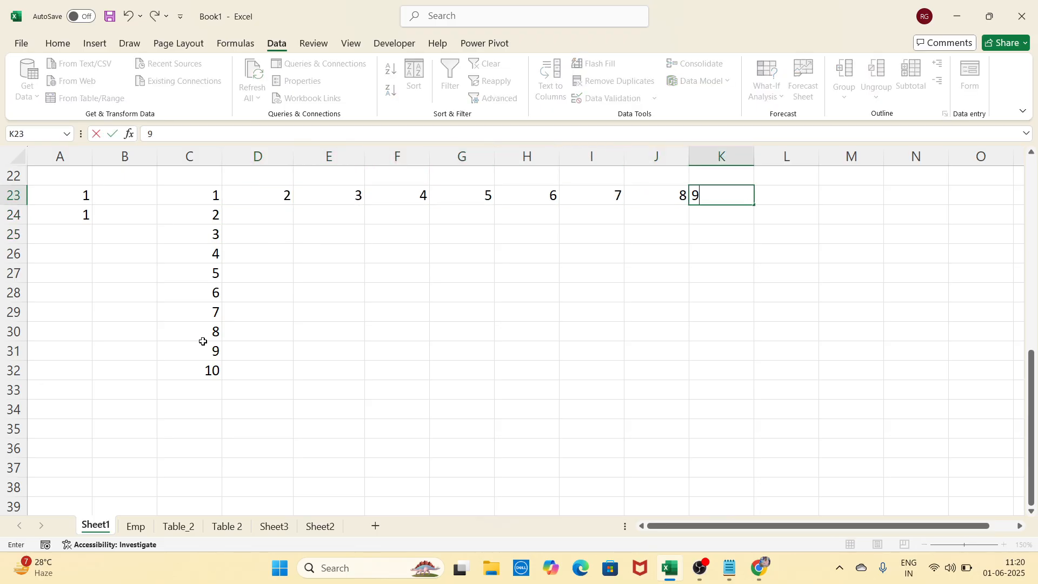
{"action": "key", "text": "Tab"}
{"action": "type", "text": "10"}
{"action": "key", "text": "Tab"}
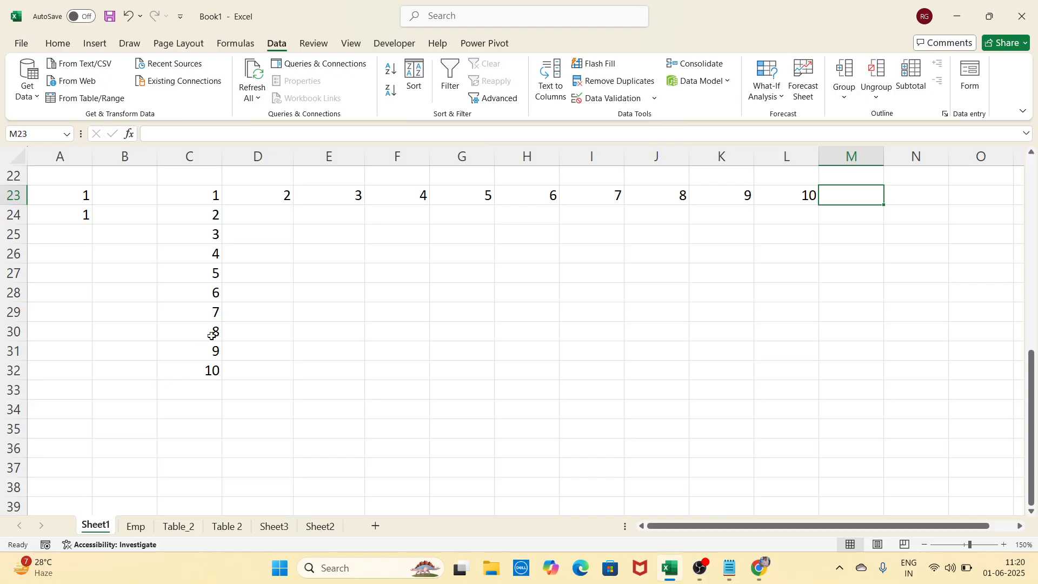
{"action": "left_click", "coordinate": [393, 457]}
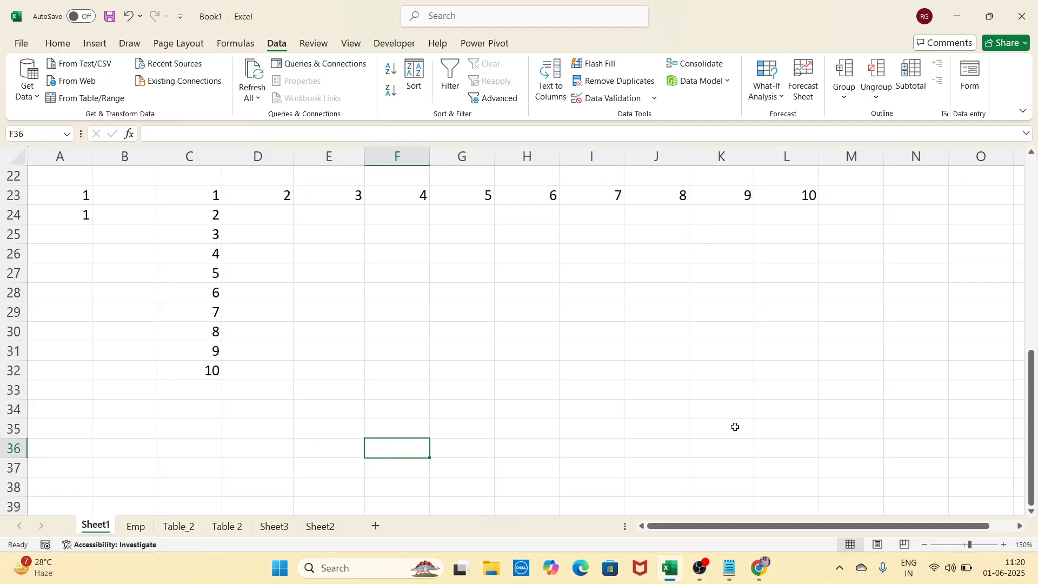
Create a Data Table on C23:L32 with row input A23 and column input A24
{"action": "left_click_drag", "start_coordinate": [211, 203], "coordinate": [793, 366]}
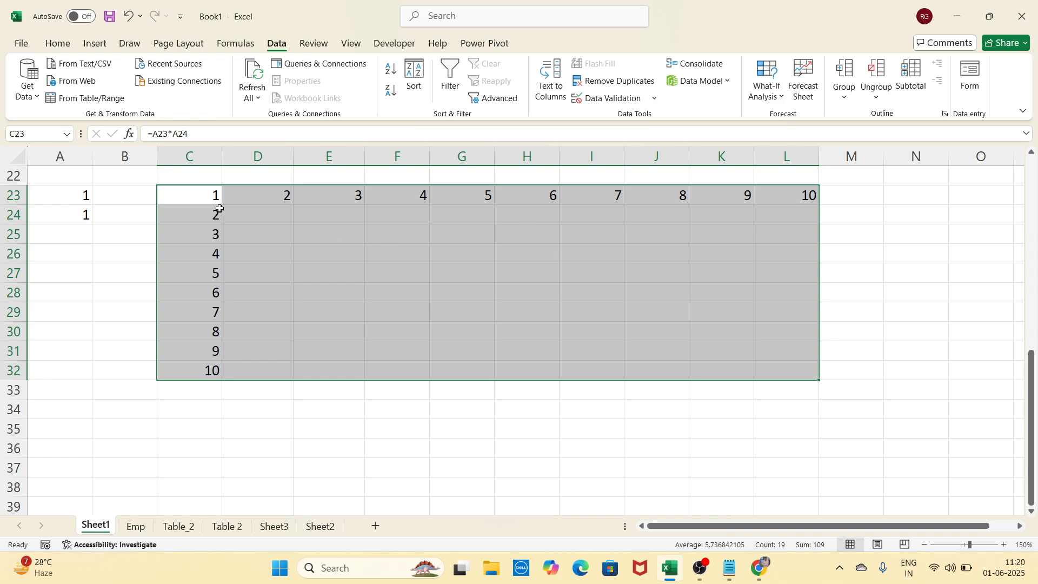
{"action": "left_click", "coordinate": [766, 92]}
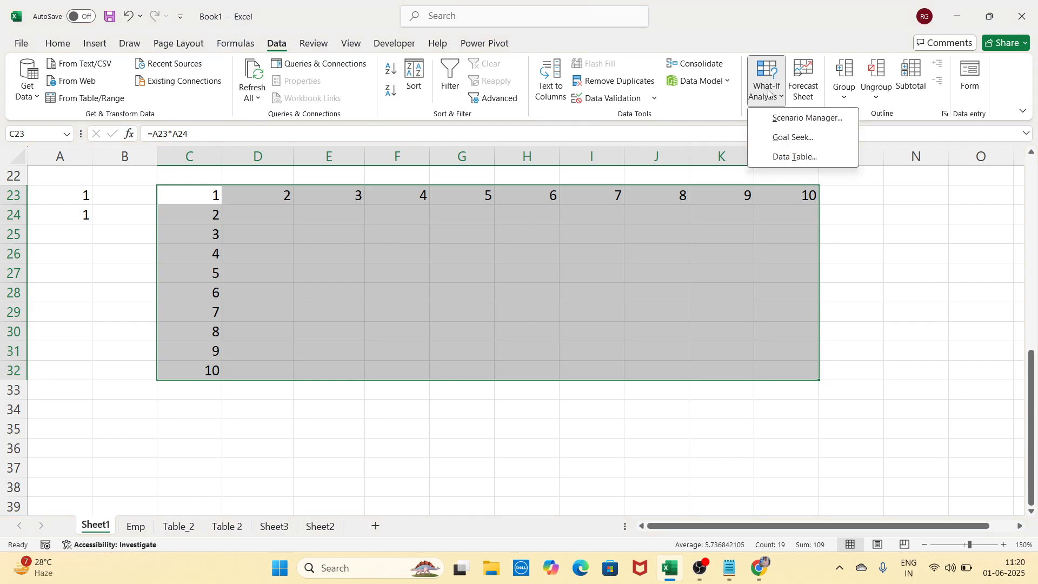
{"action": "left_click", "coordinate": [819, 157]}
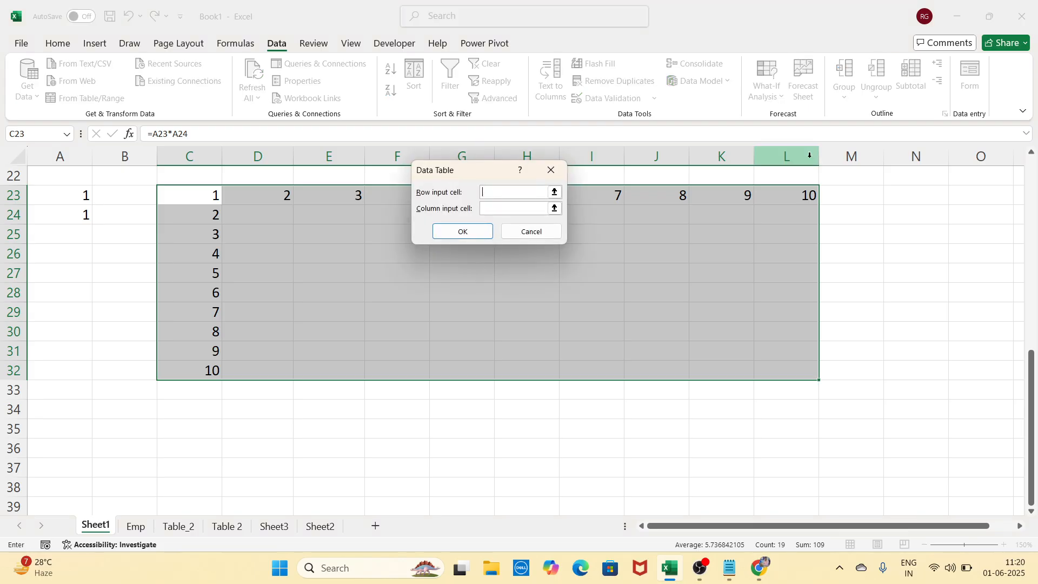
{"action": "left_click_drag", "start_coordinate": [471, 172], "coordinate": [463, 183]}
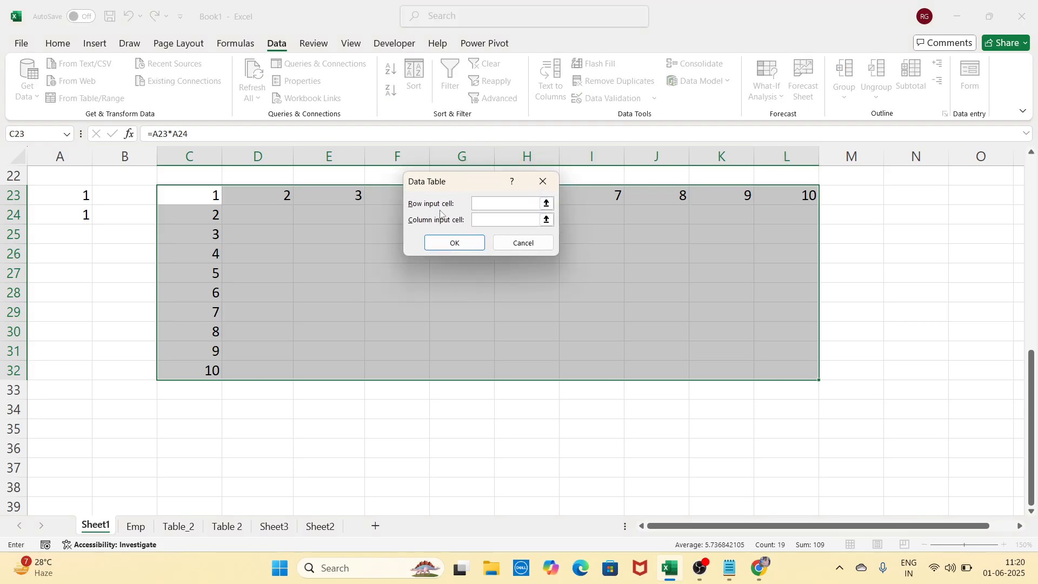
{"action": "left_click", "coordinate": [84, 199]}
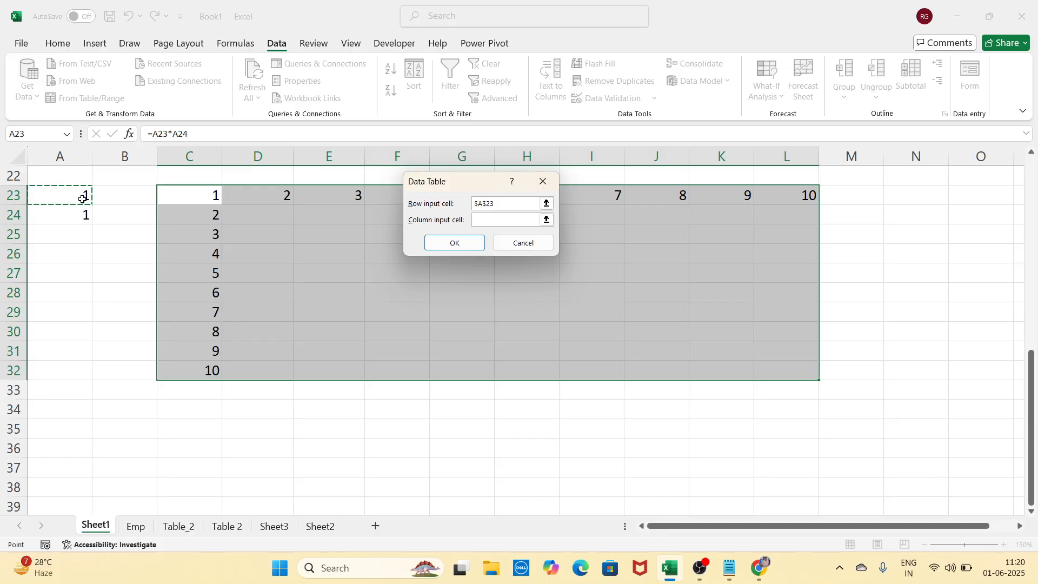
{"action": "left_click", "coordinate": [478, 221]}
{"action": "left_click", "coordinate": [84, 216]}
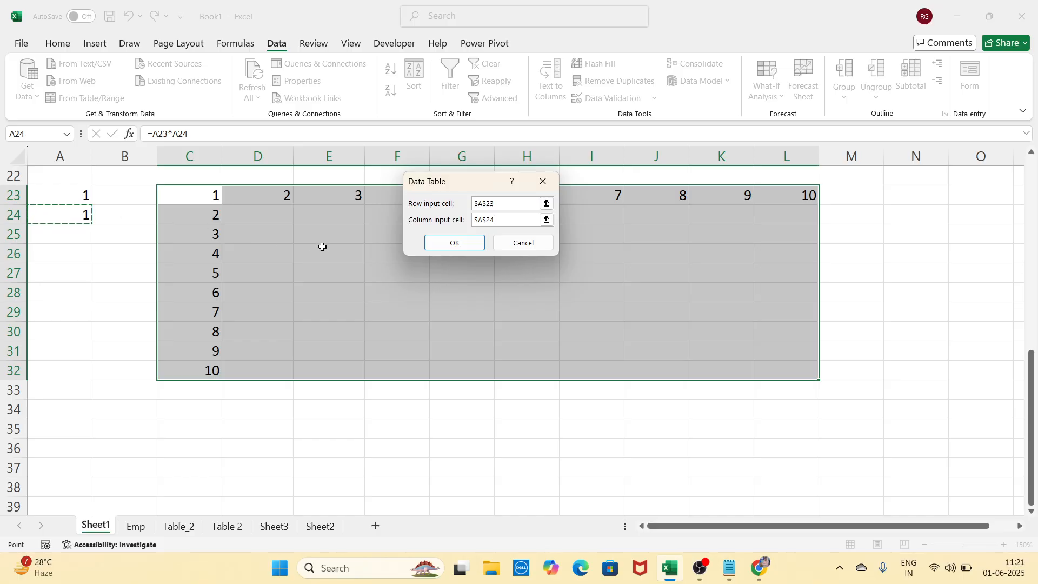
{"action": "left_click", "coordinate": [438, 244]}
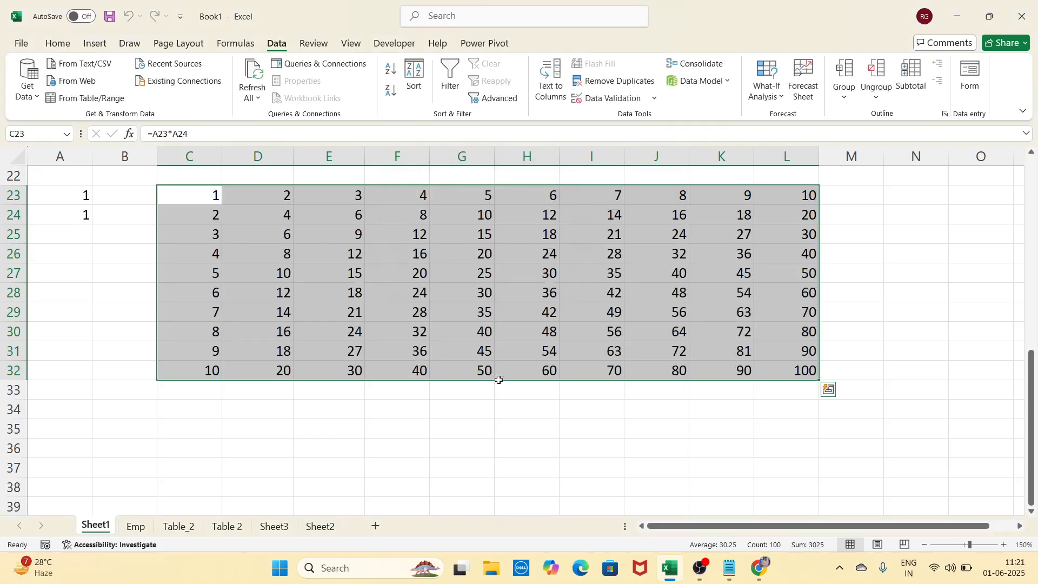
{"action": "left_click", "coordinate": [737, 465]}
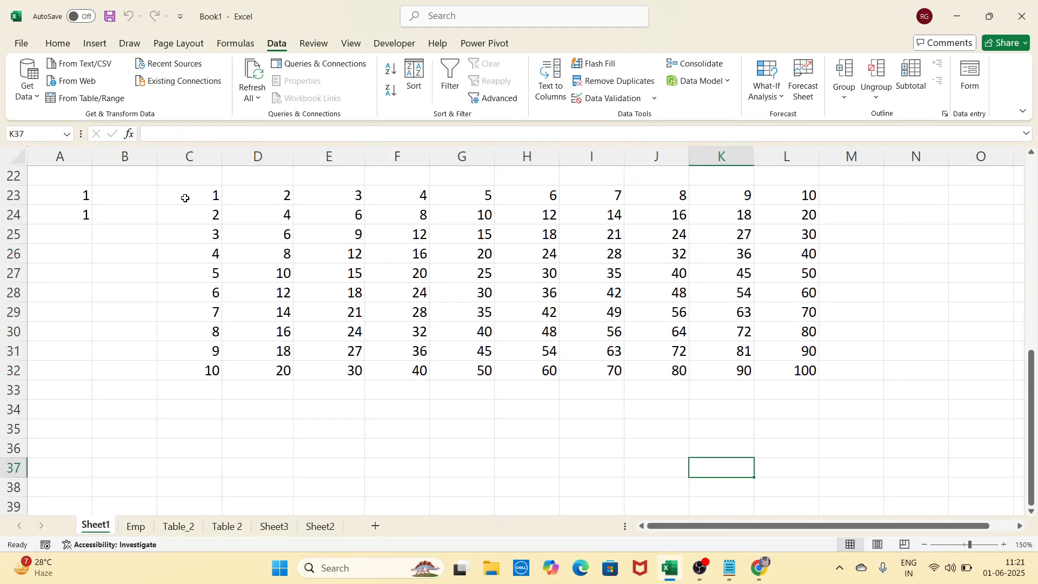
Select sections of the filled grid to check the products up to 100
{"action": "left_click_drag", "start_coordinate": [185, 197], "coordinate": [200, 312]}
{"action": "left_click_drag", "start_coordinate": [207, 197], "coordinate": [214, 313]}
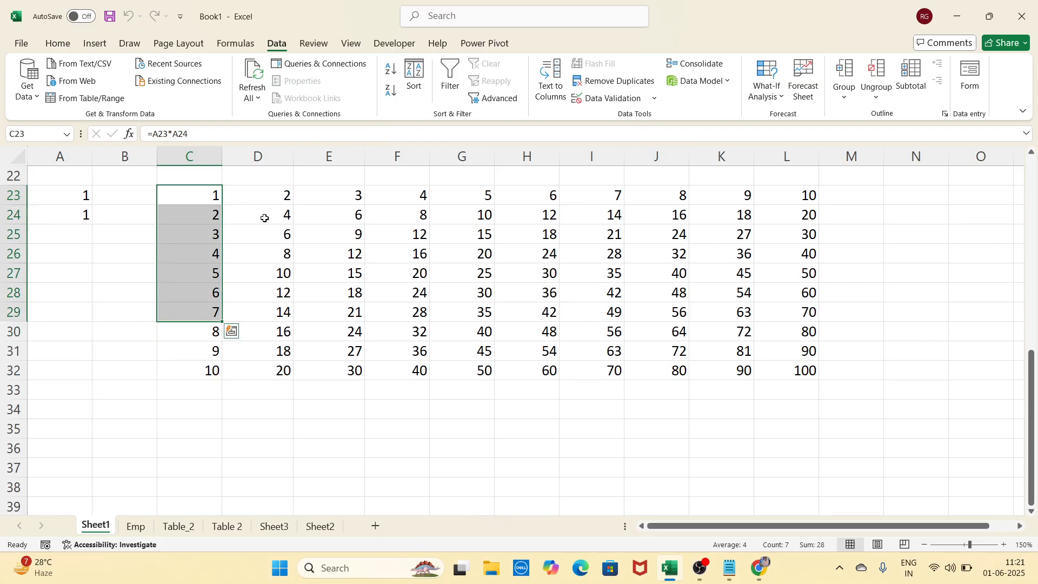
{"action": "left_click_drag", "start_coordinate": [276, 198], "coordinate": [278, 313]}
{"action": "left_click_drag", "start_coordinate": [346, 196], "coordinate": [352, 293]}
{"action": "left_click_drag", "start_coordinate": [411, 196], "coordinate": [416, 273]}
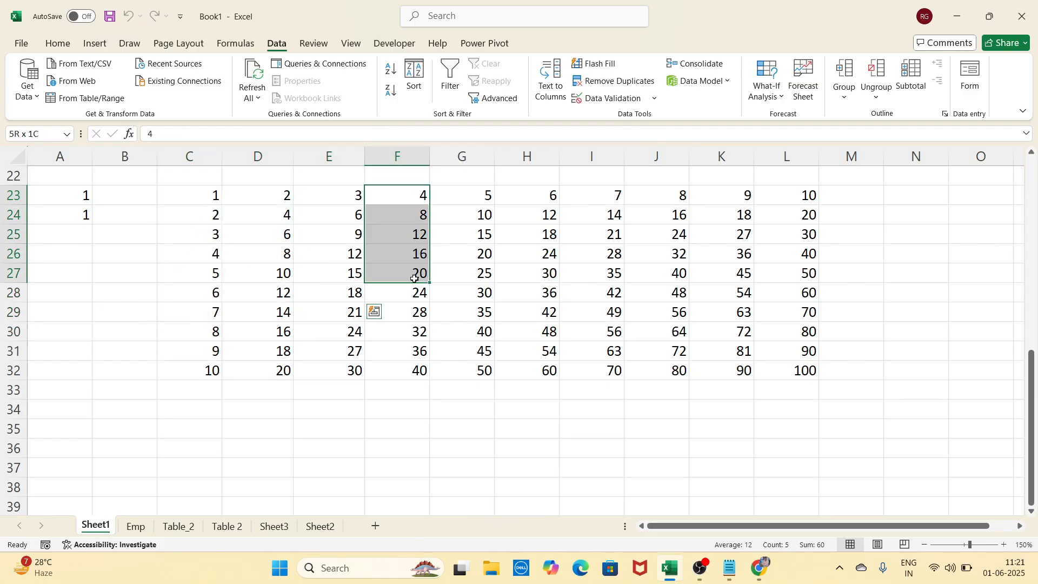
{"action": "left_click_drag", "start_coordinate": [476, 196], "coordinate": [481, 254]}
{"action": "left_click_drag", "start_coordinate": [525, 214], "coordinate": [533, 254]}
{"action": "left_click_drag", "start_coordinate": [593, 211], "coordinate": [600, 293]}
{"action": "left_click_drag", "start_coordinate": [669, 211], "coordinate": [668, 293]}
{"action": "left_click_drag", "start_coordinate": [733, 230], "coordinate": [748, 293]}
{"action": "left_click_drag", "start_coordinate": [795, 232], "coordinate": [823, 331]}
{"action": "left_click_drag", "start_coordinate": [174, 192], "coordinate": [775, 388]}
{"action": "left_click", "coordinate": [476, 444]}
{"action": "left_click", "coordinate": [662, 430]}
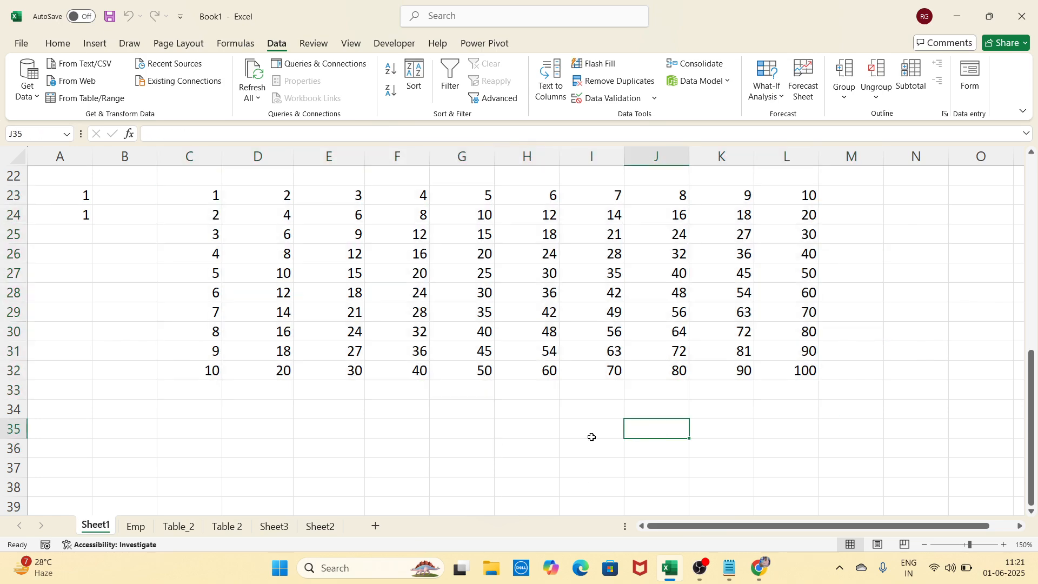
Enter the headers Year in C36 and Sales in D36
{"action": "scroll", "coordinate": [418, 427], "scroll_direction": "down", "scroll_amount": 4}
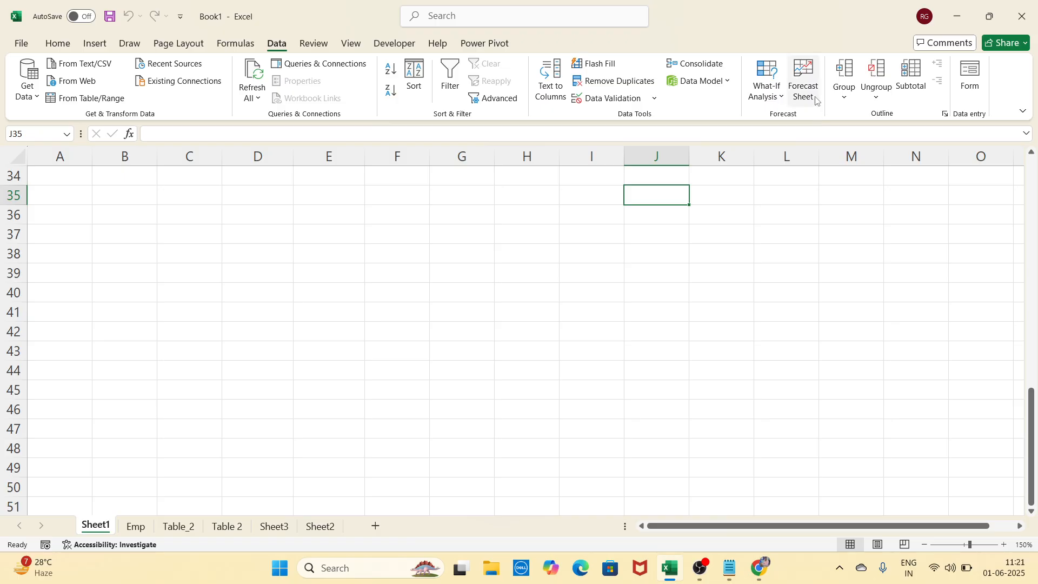
{"action": "left_click", "coordinate": [328, 351]}
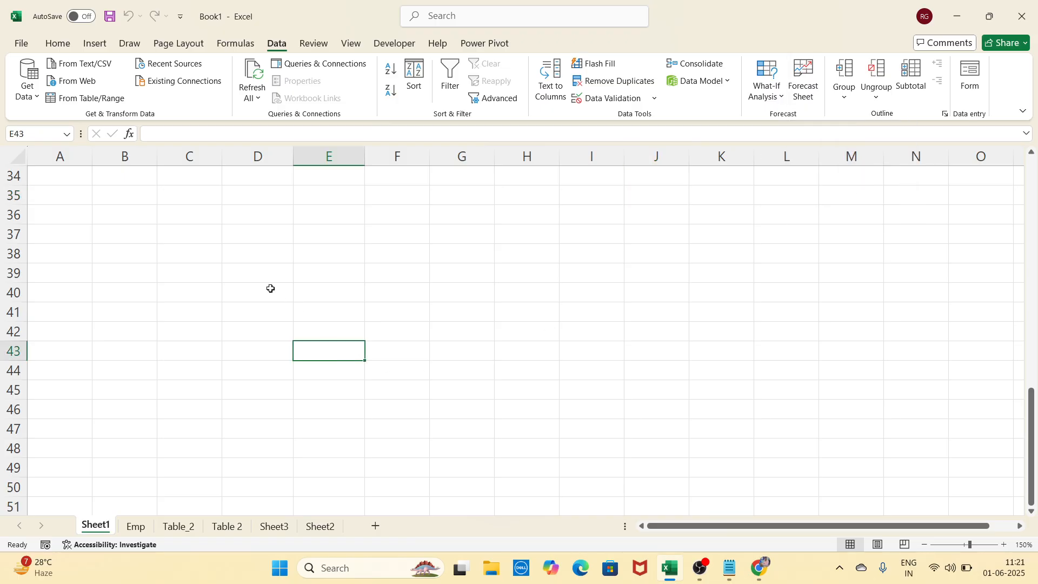
{"action": "left_click", "coordinate": [206, 212]}
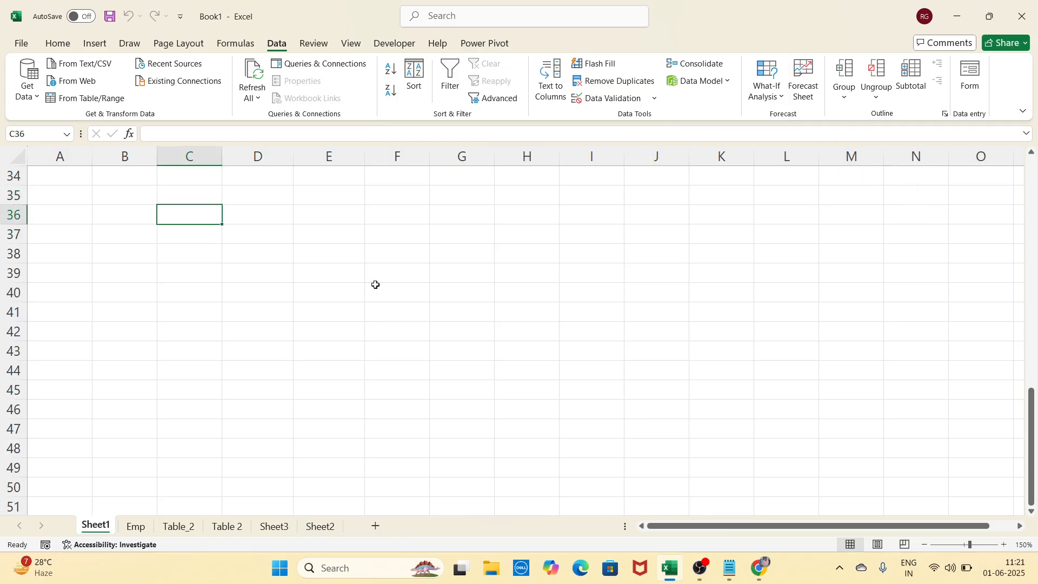
{"action": "type", "text": "Sales"}
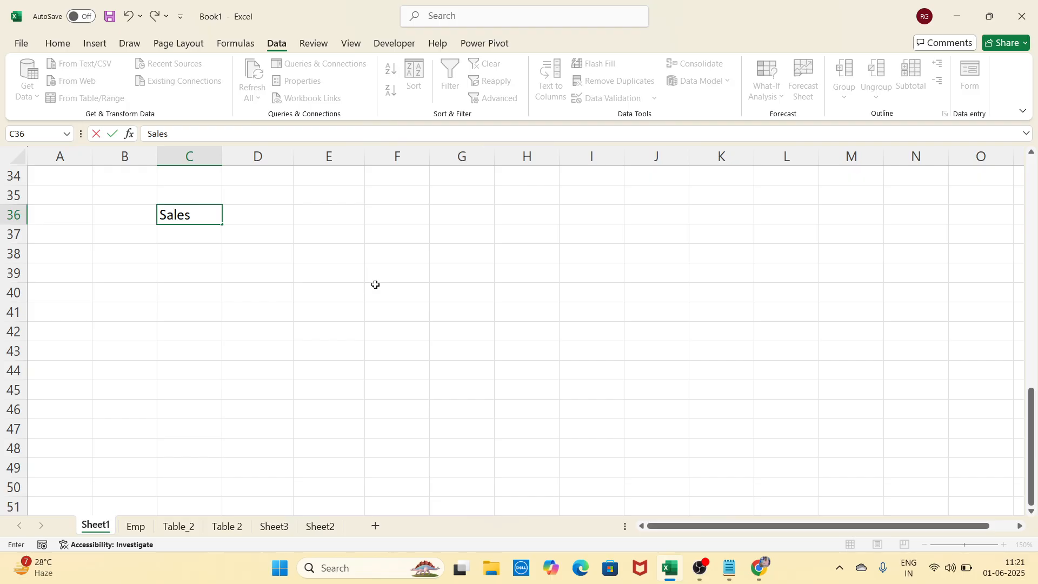
{"action": "key", "text": "BackSpace"}
{"action": "key", "text": "BackSpace"}
{"action": "key", "text": "BackSpace"}
{"action": "type", "text": "YEa"}
{"action": "key", "text": "BackSpace"}
{"action": "key", "text": "BackSpace"}
{"action": "type", "text": "ar"}
{"action": "key", "text": "Tab"}
{"action": "type", "text": "Sal"}
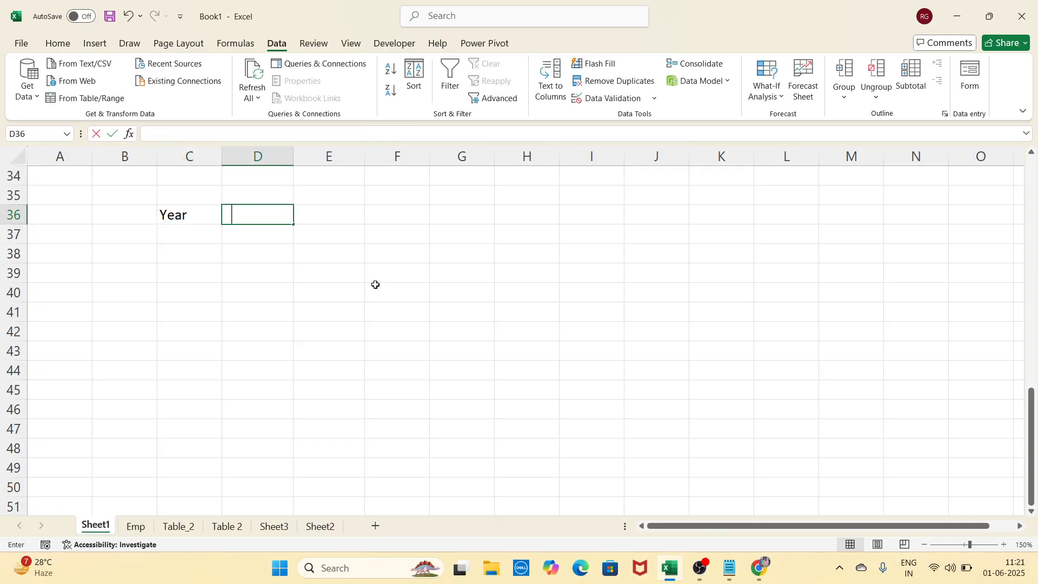
{"action": "type", "text": "es"}
{"action": "key", "text": "Return"}
List the years 2021 through 2025 in C37:C41
{"action": "key", "text": "Left"}
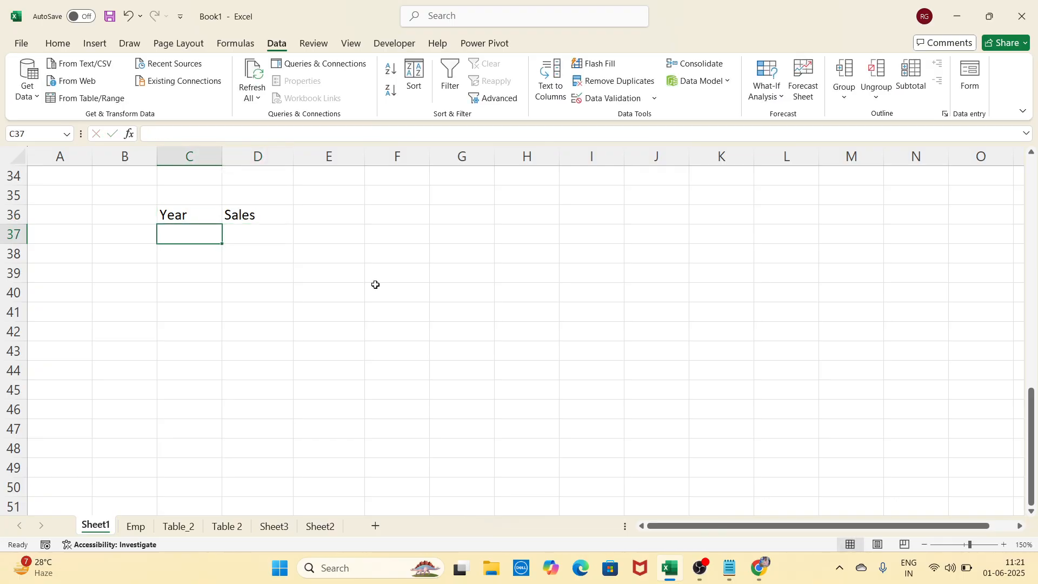
{"action": "type", "text": "2021"}
{"action": "key", "text": "Return"}
{"action": "type", "text": "2022"}
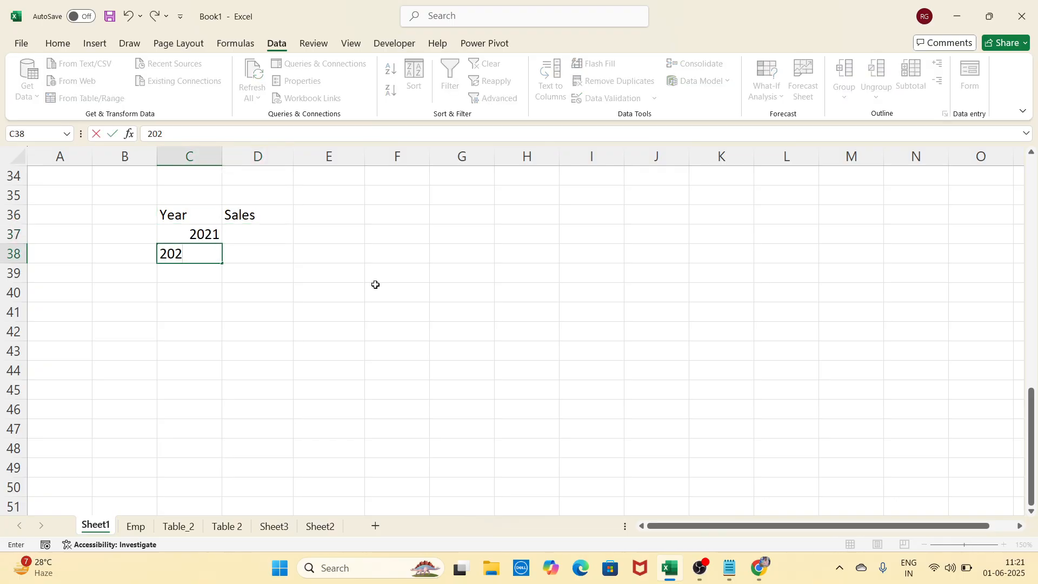
{"action": "key", "text": "Return"}
{"action": "type", "text": "2023"}
{"action": "key", "text": "Return"}
{"action": "type", "text": "2024"}
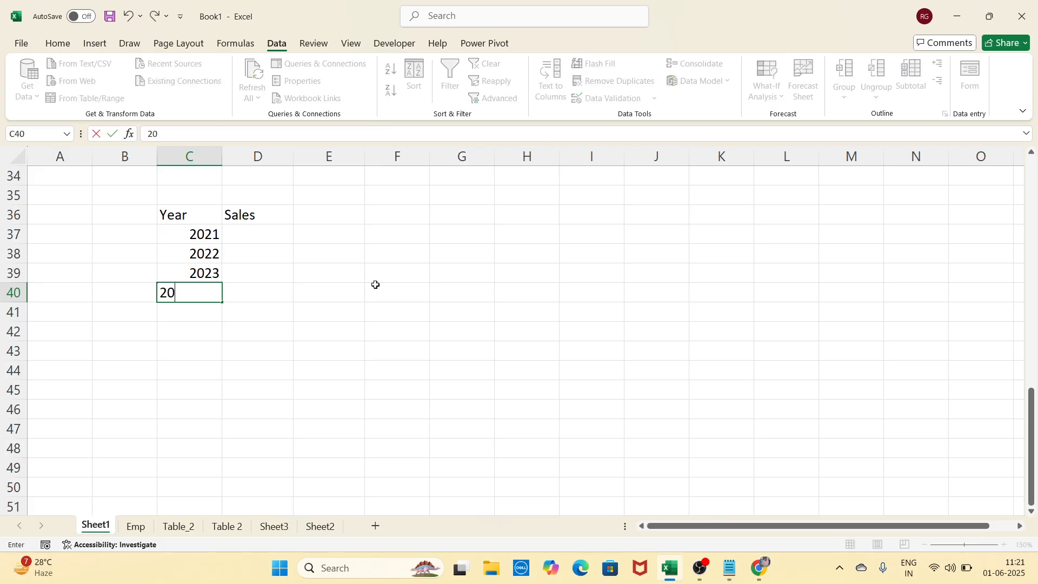
{"action": "key", "text": "Return"}
{"action": "type", "text": "2025"}
{"action": "key", "text": "Return"}
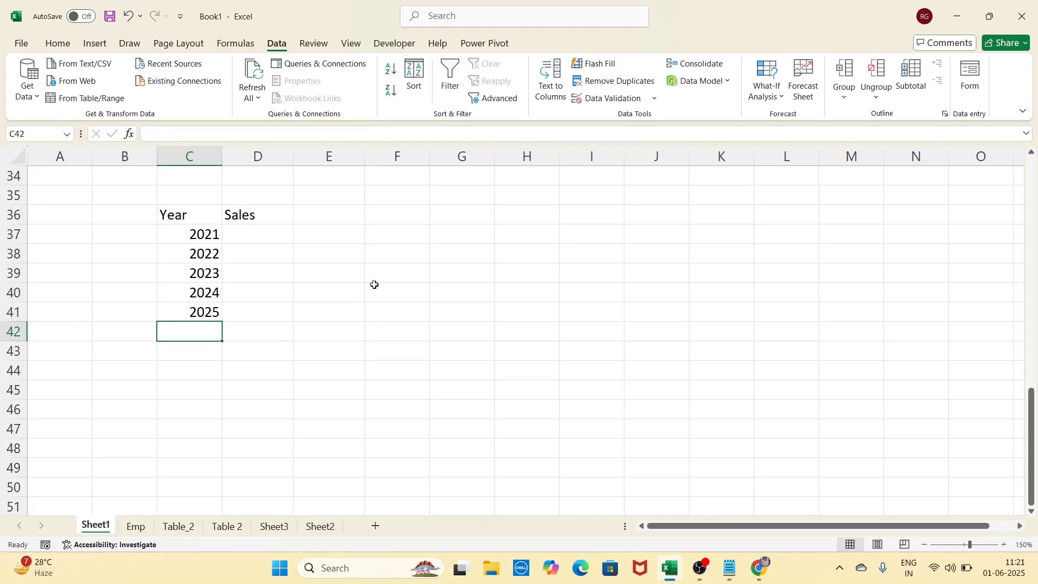
Enter sales of 5000, 6500, 4500, 6900 and 7800 in D37:D41
{"action": "left_click", "coordinate": [270, 236]}
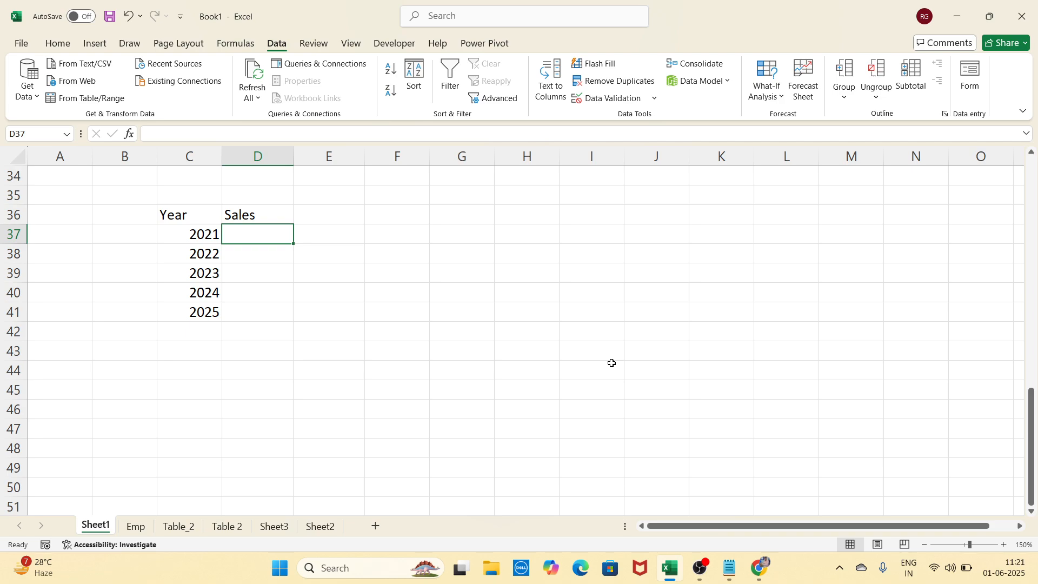
{"action": "type", "text": "5000"}
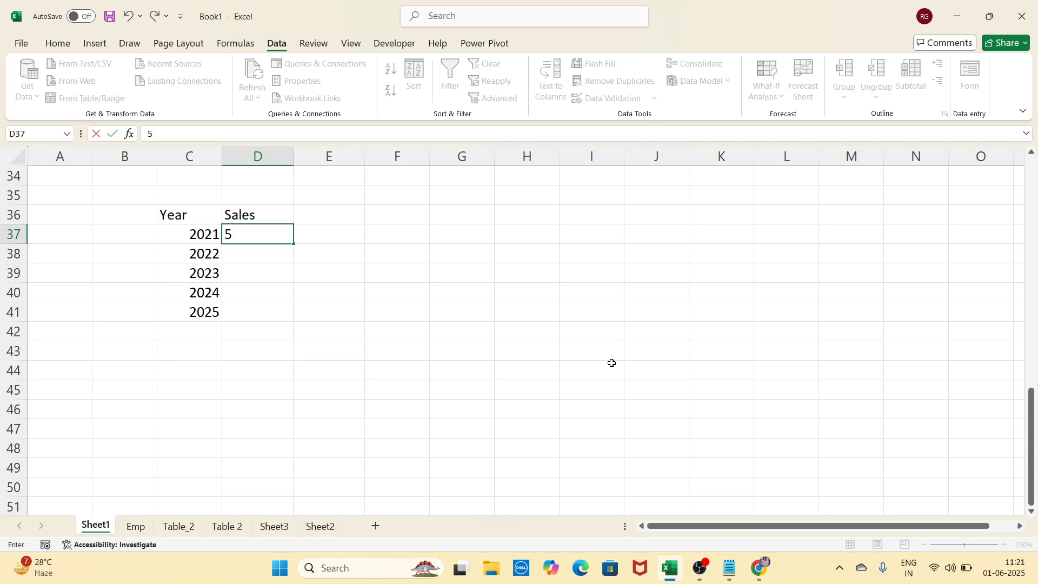
{"action": "key", "text": "Return"}
{"action": "type", "text": "6500"}
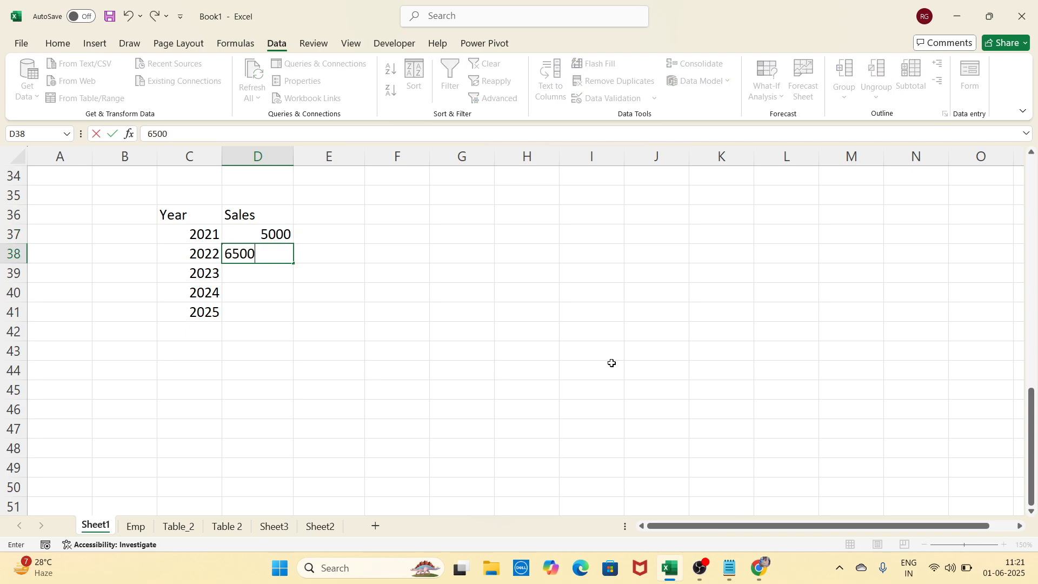
{"action": "key", "text": "Return"}
{"action": "type", "text": "4500"}
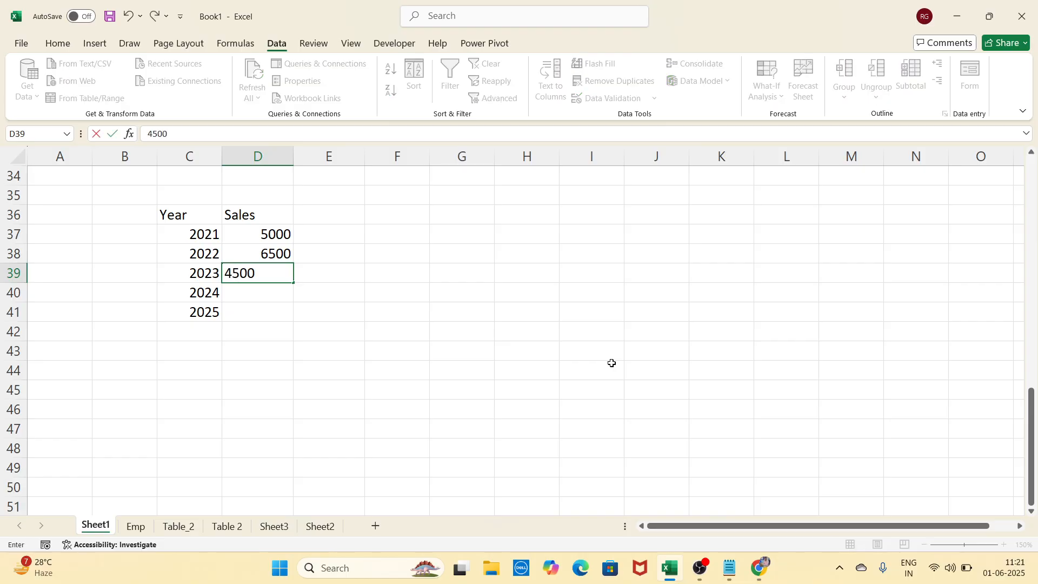
{"action": "key", "text": "Return"}
{"action": "type", "text": "6900"}
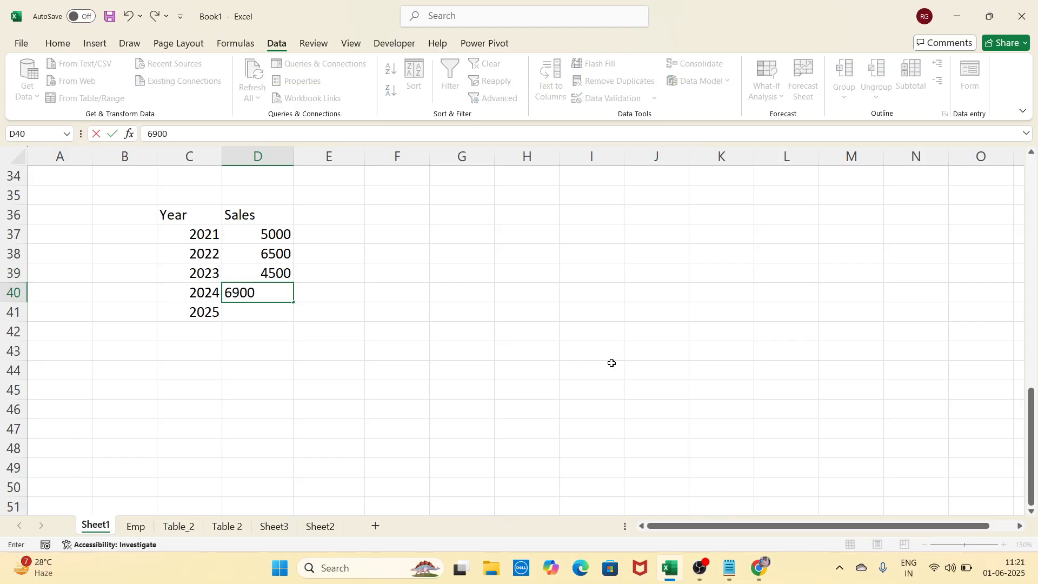
{"action": "key", "text": "Return"}
{"action": "type", "text": "7800"}
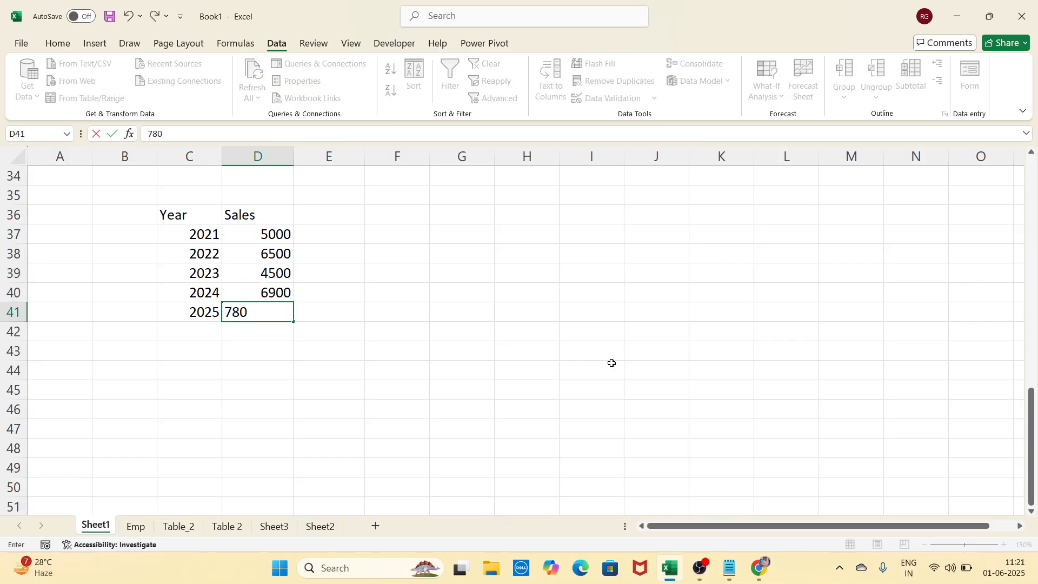
{"action": "key", "text": "Return"}
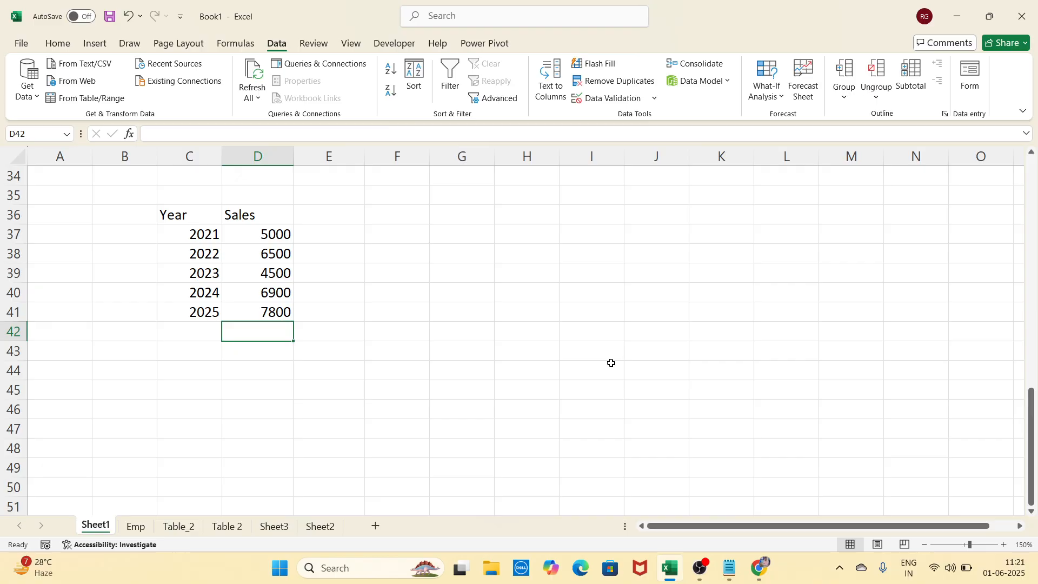
Select various cells around the new Year and Sales table
{"action": "left_click", "coordinate": [272, 252]}
{"action": "left_click", "coordinate": [287, 274]}
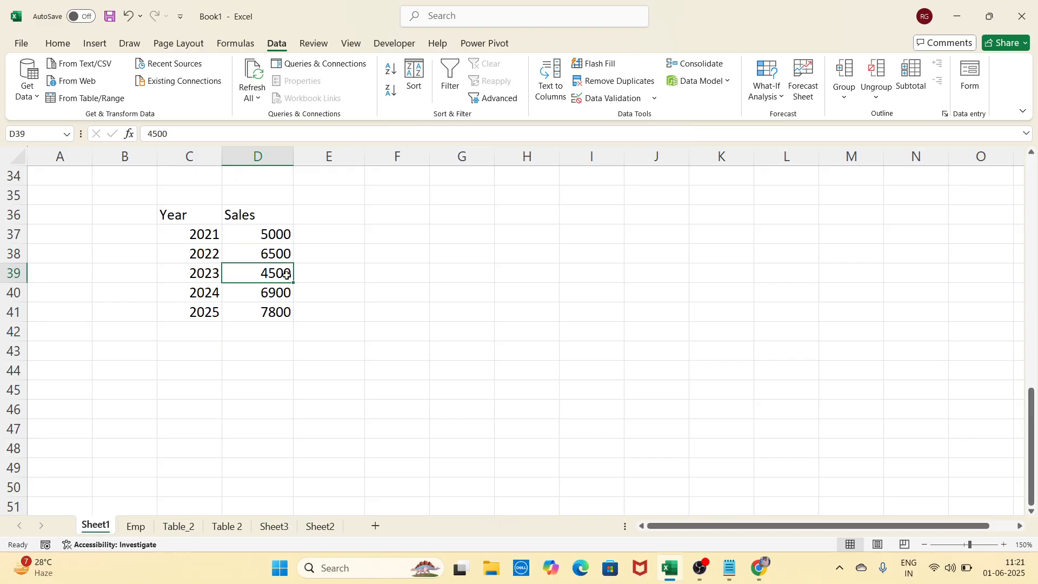
{"action": "left_click", "coordinate": [275, 294]}
{"action": "left_click", "coordinate": [284, 316]}
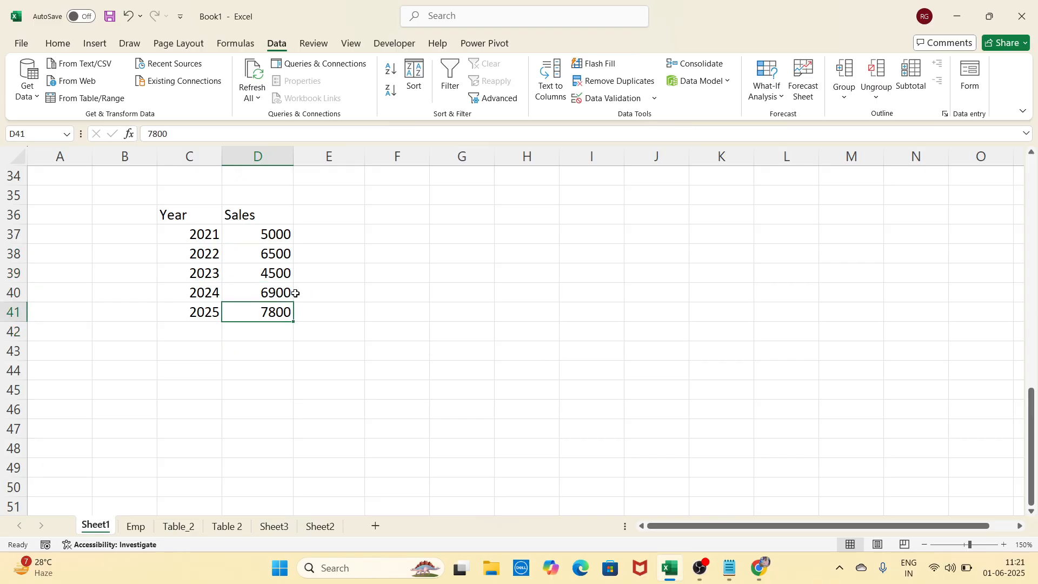
{"action": "left_click", "coordinate": [359, 305]}
{"action": "left_click", "coordinate": [437, 275]}
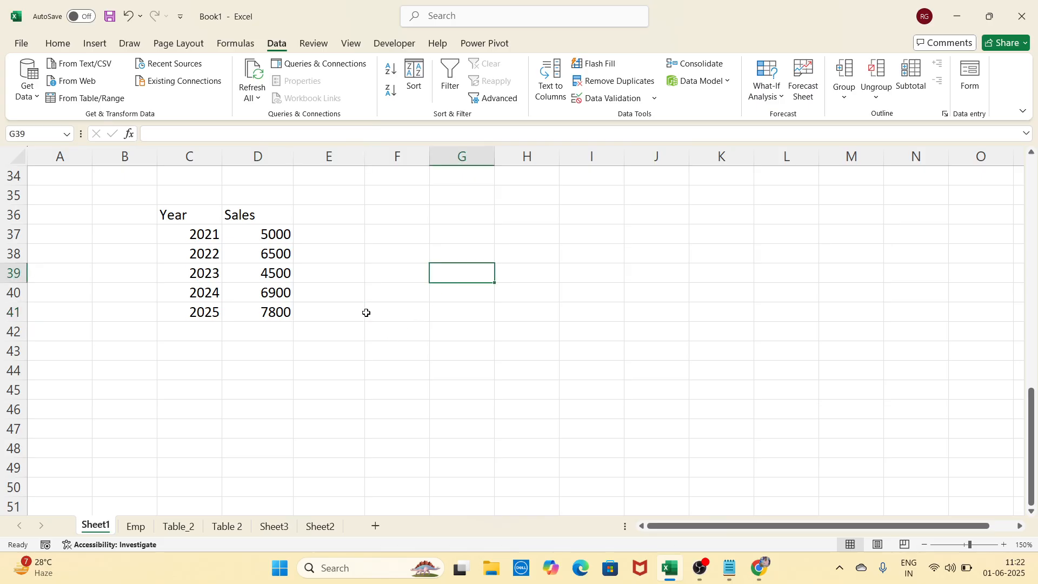
{"action": "left_click", "coordinate": [372, 297]}
{"action": "left_click", "coordinate": [365, 274]}
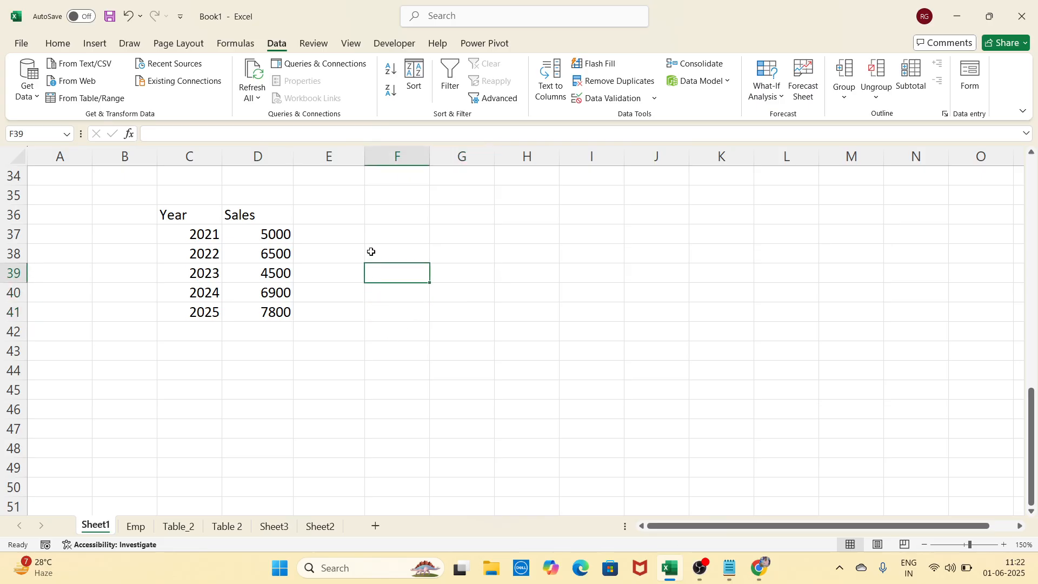
{"action": "left_click", "coordinate": [374, 250]}
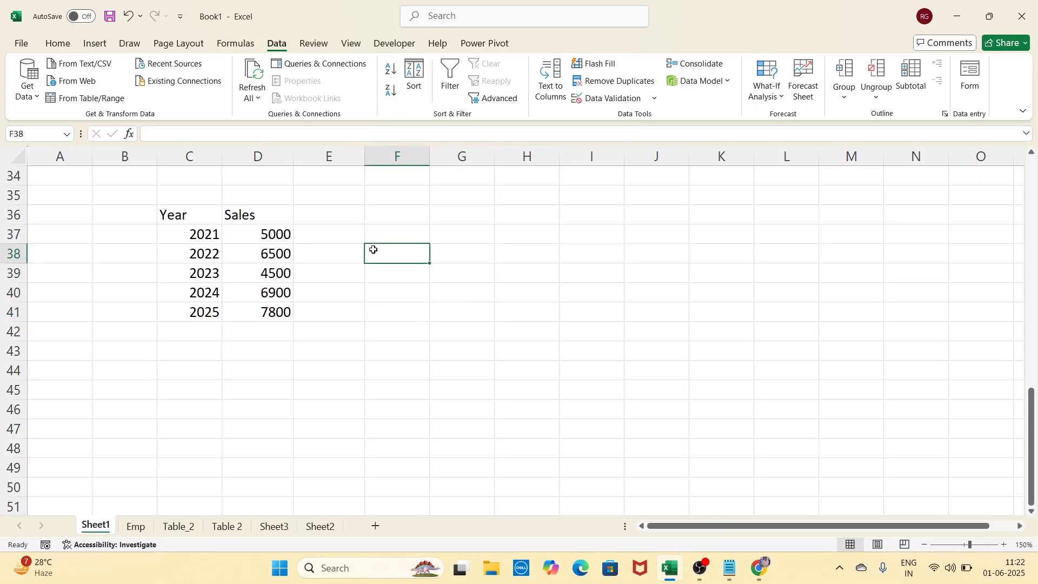
{"action": "left_click", "coordinate": [412, 296]}
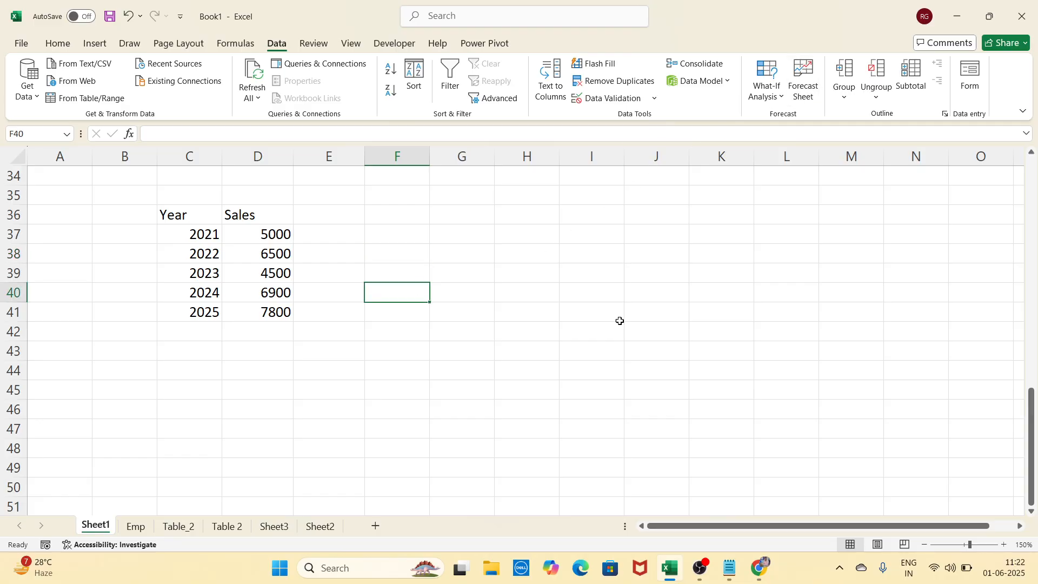
{"action": "left_click", "coordinate": [452, 292]}
{"action": "left_click", "coordinate": [459, 266]}
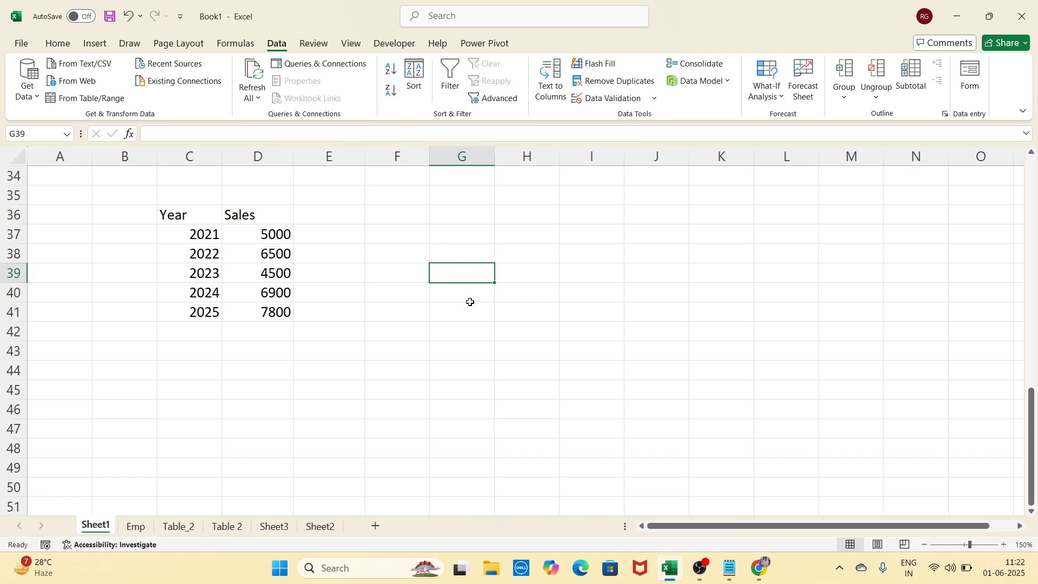
{"action": "left_click", "coordinate": [471, 296]}
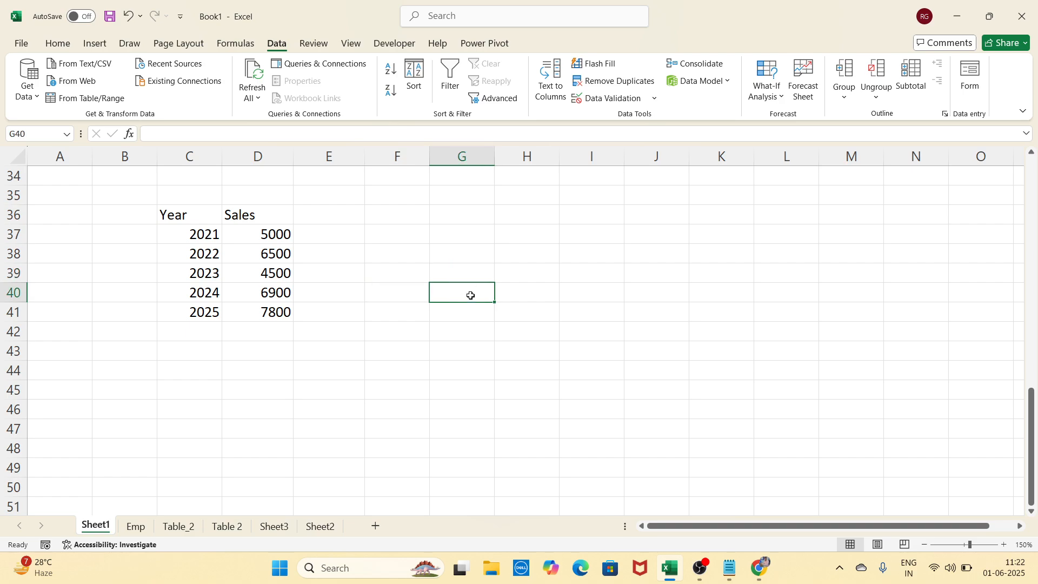
{"action": "left_click", "coordinate": [444, 266]}
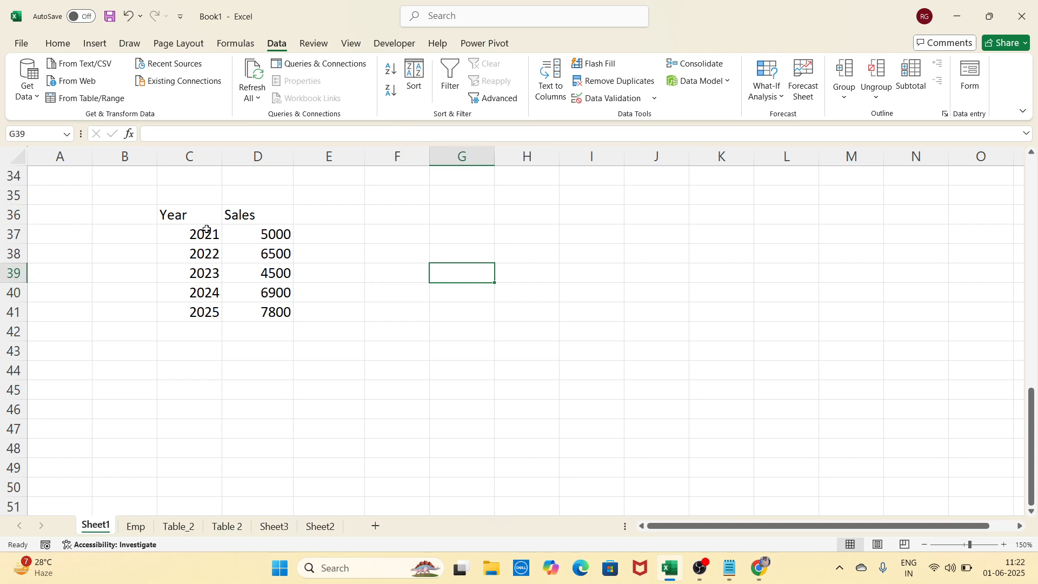
Select the full Year and Sales table C36:D41
{"action": "left_click_drag", "start_coordinate": [207, 219], "coordinate": [261, 294]}
{"action": "left_click_drag", "start_coordinate": [213, 219], "coordinate": [267, 312]}
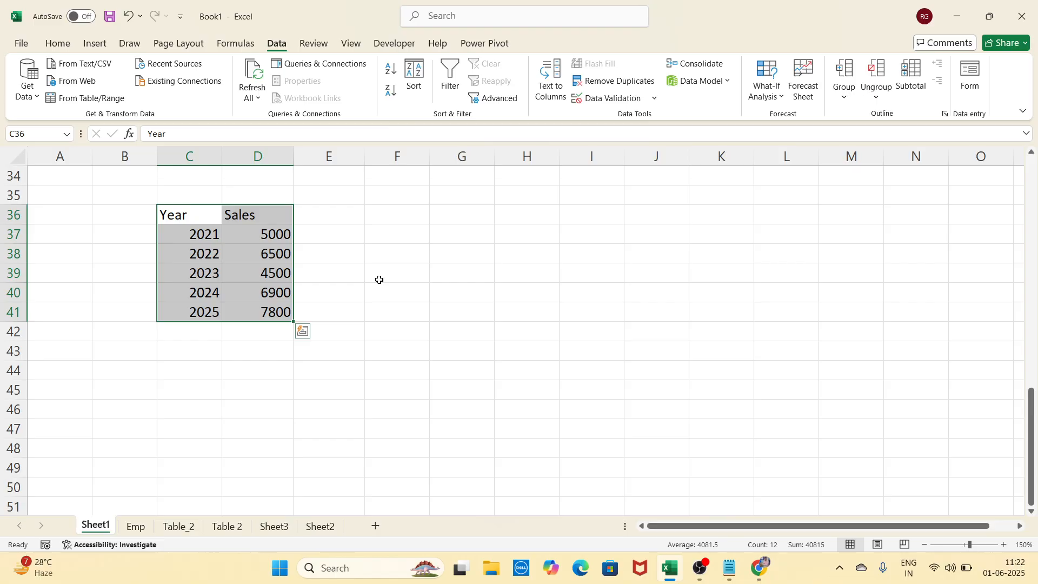
{"action": "left_click", "coordinate": [440, 289]}
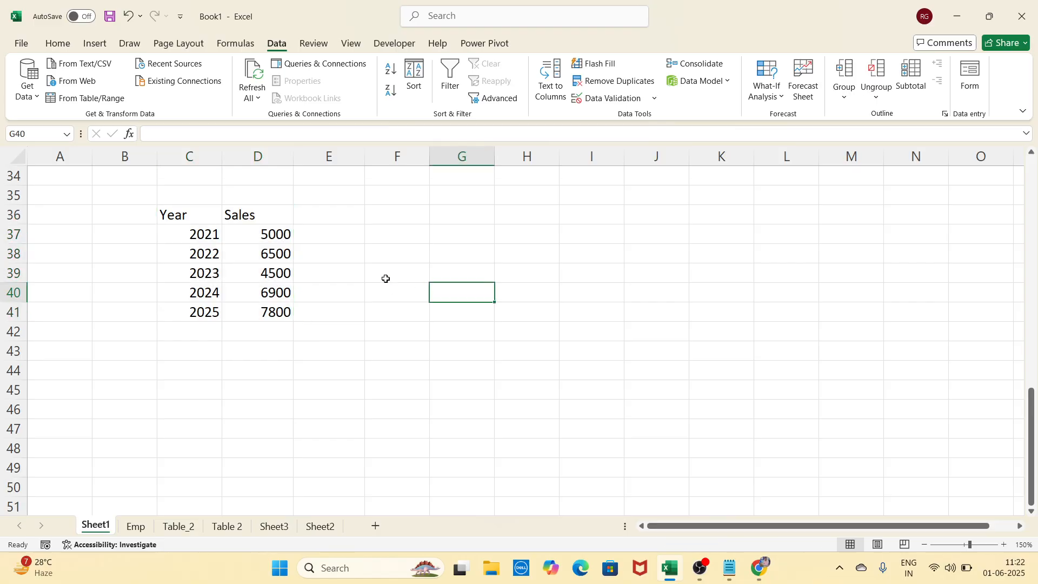
{"action": "left_click_drag", "start_coordinate": [203, 215], "coordinate": [238, 308]}
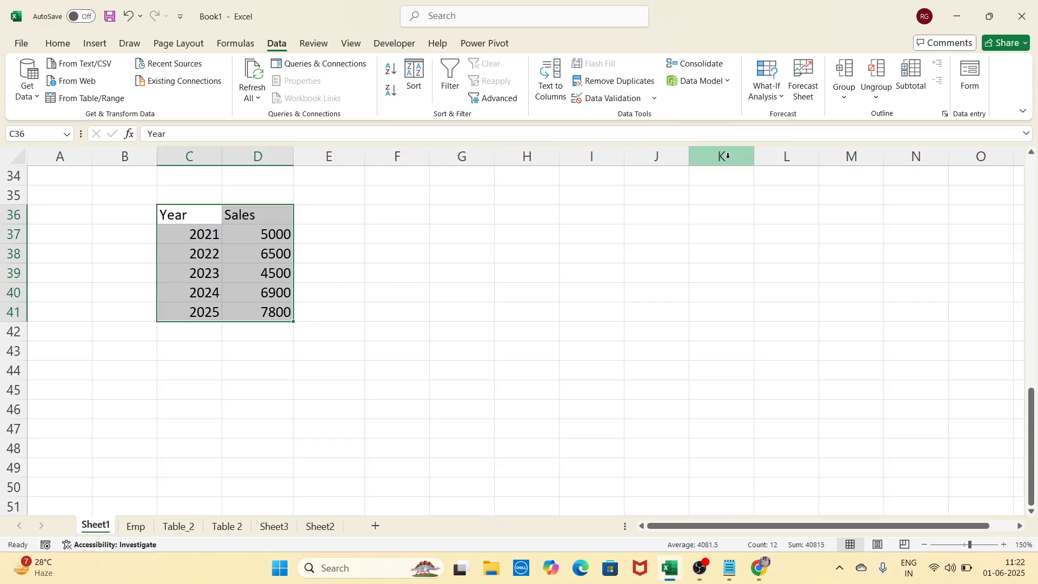
Create a forecast sheet from the Year/Sales data, projecting sales through 2029
{"action": "left_click", "coordinate": [804, 81]}
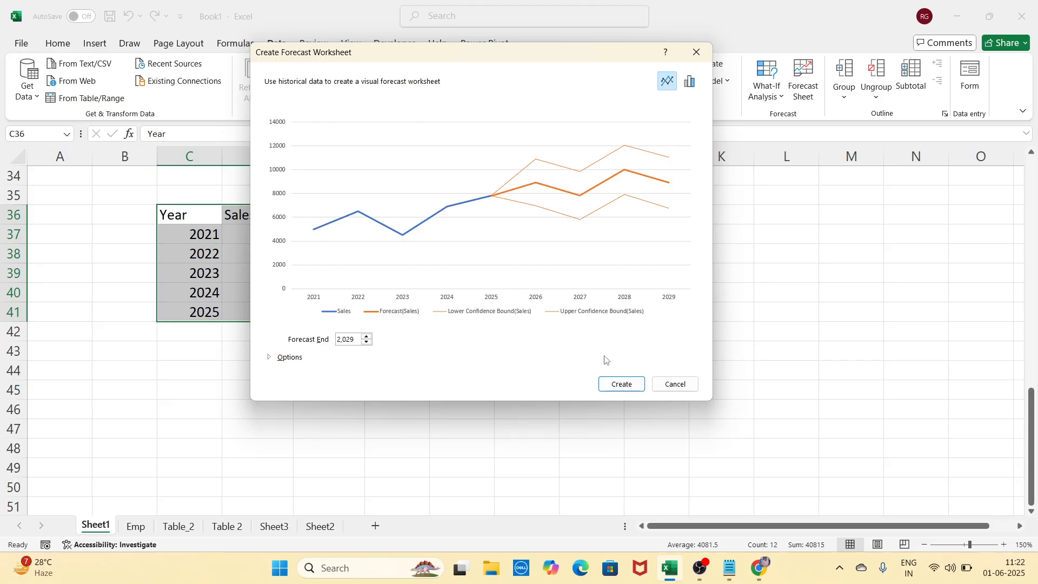
{"action": "left_click", "coordinate": [620, 383]}
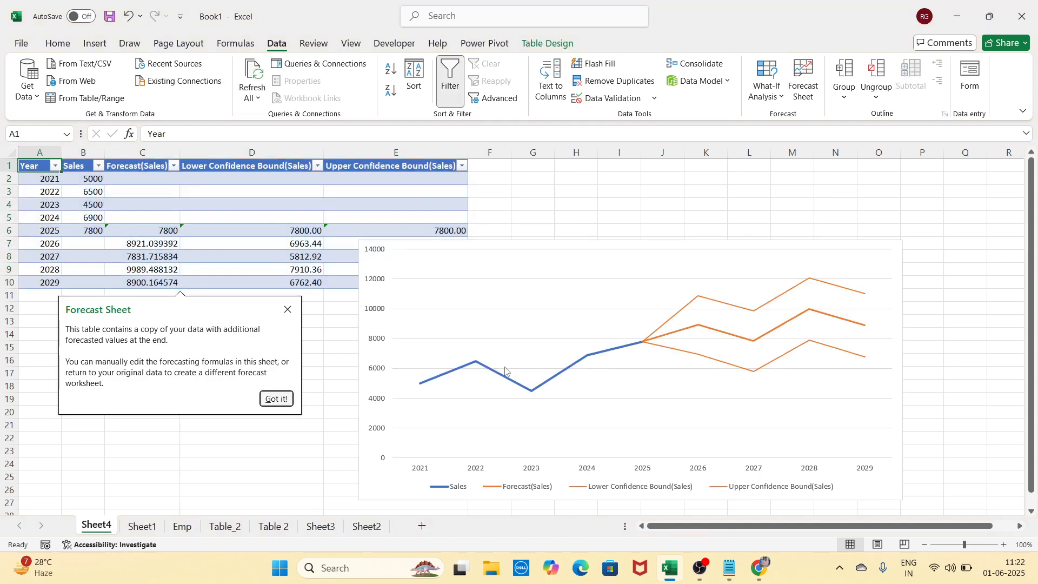
Dismiss the forecast tip, shrink the chart, place it beside the table, and select B1:B5
{"action": "left_click", "coordinate": [429, 256]}
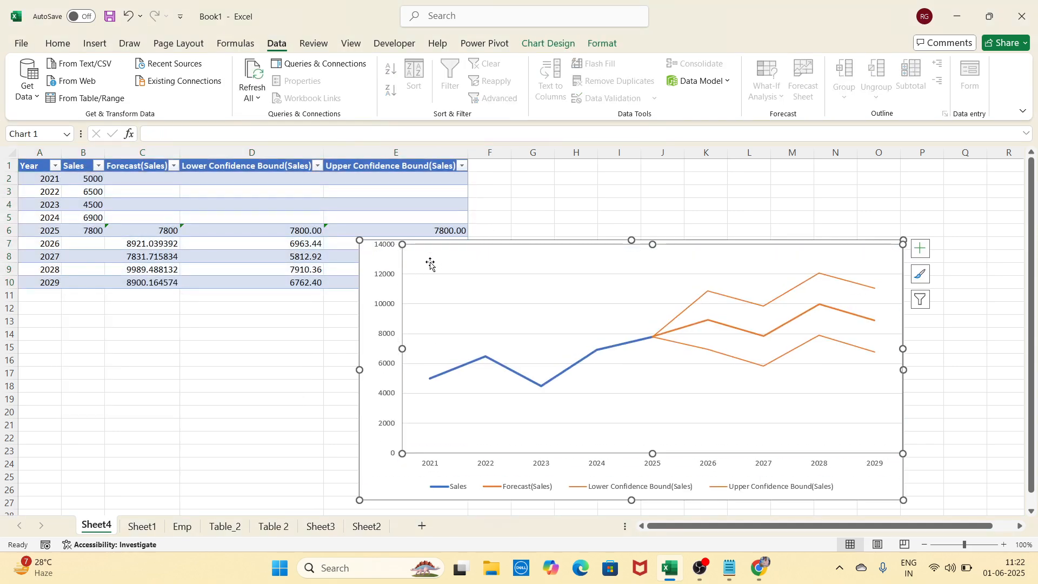
{"action": "left_click_drag", "start_coordinate": [431, 263], "coordinate": [426, 272]}
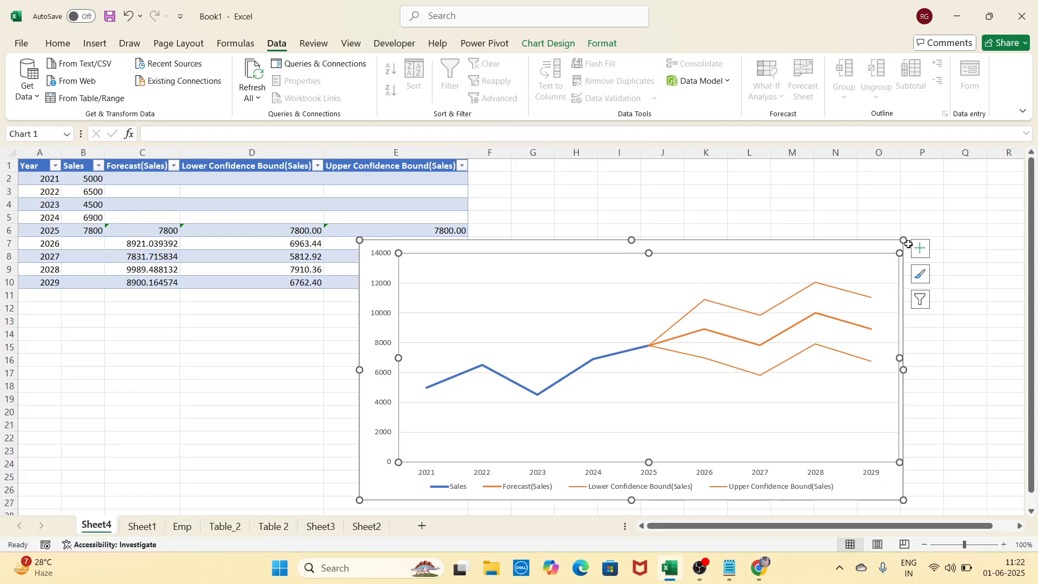
{"action": "left_click_drag", "start_coordinate": [904, 241], "coordinate": [752, 356]}
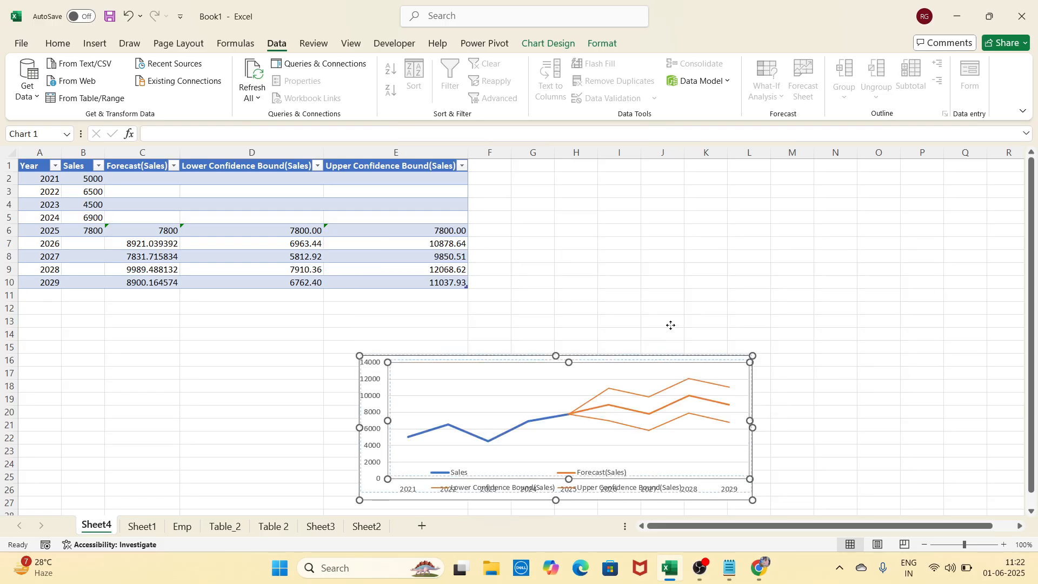
{"action": "left_click_drag", "start_coordinate": [397, 345], "coordinate": [538, 171]}
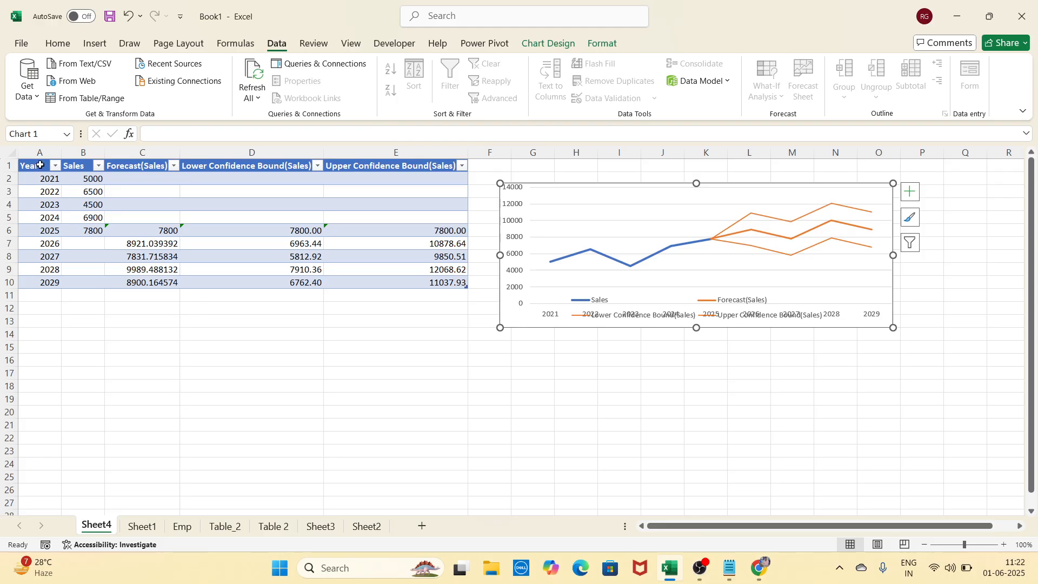
{"action": "left_click_drag", "start_coordinate": [39, 165], "coordinate": [40, 217]}
{"action": "left_click_drag", "start_coordinate": [74, 168], "coordinate": [83, 219]}
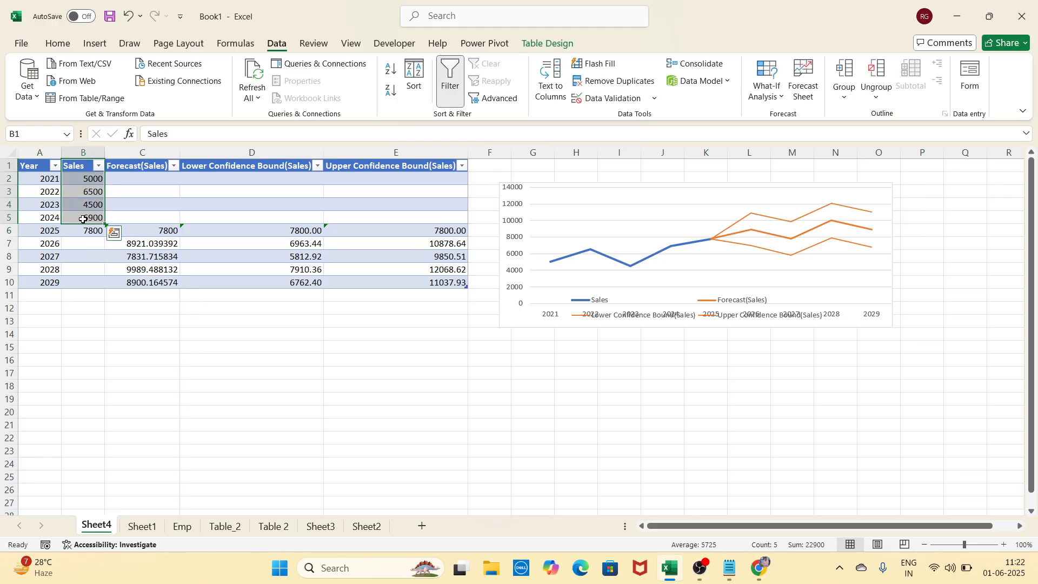
{"action": "left_click", "coordinate": [153, 167]}
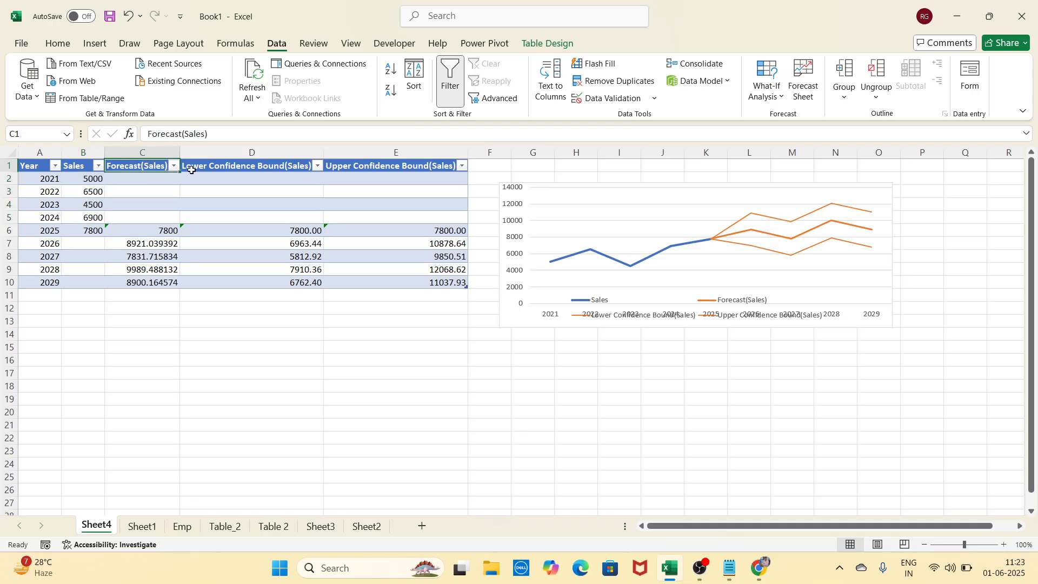
{"action": "left_click", "coordinate": [191, 170]}
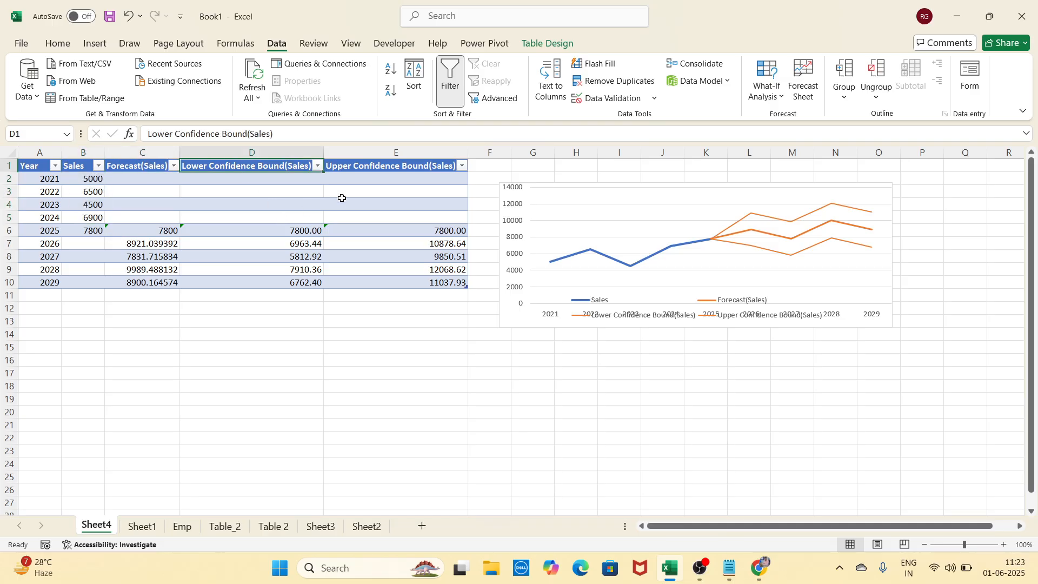
{"action": "left_click", "coordinate": [383, 170]}
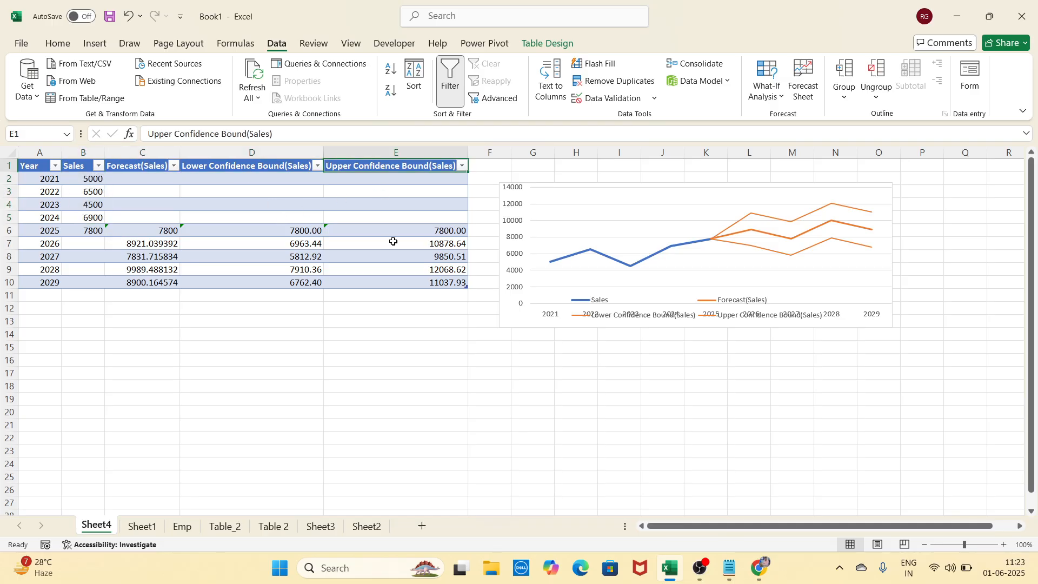
{"action": "left_click", "coordinate": [46, 180]}
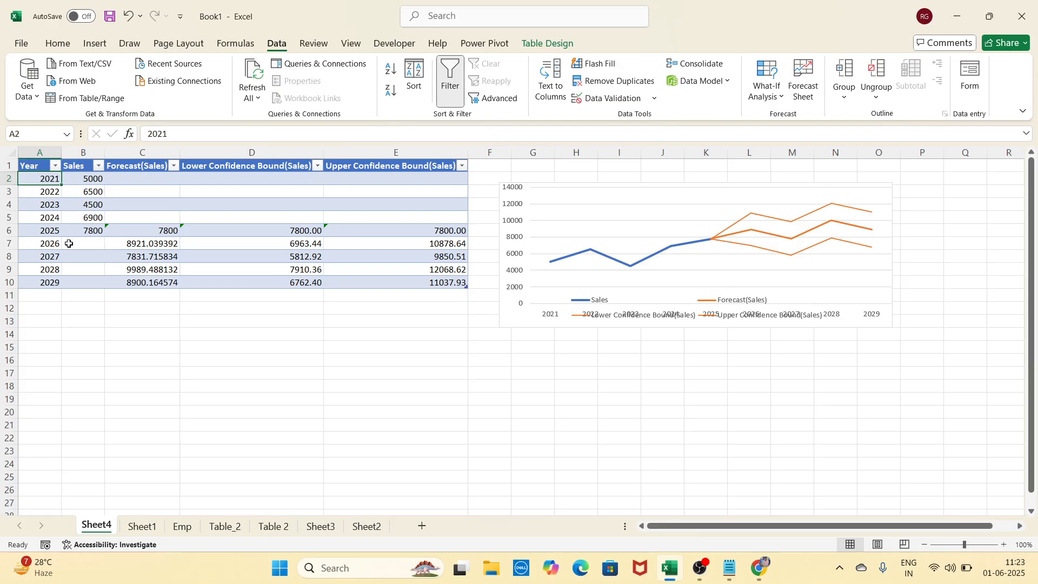
{"action": "left_click", "coordinate": [52, 244]}
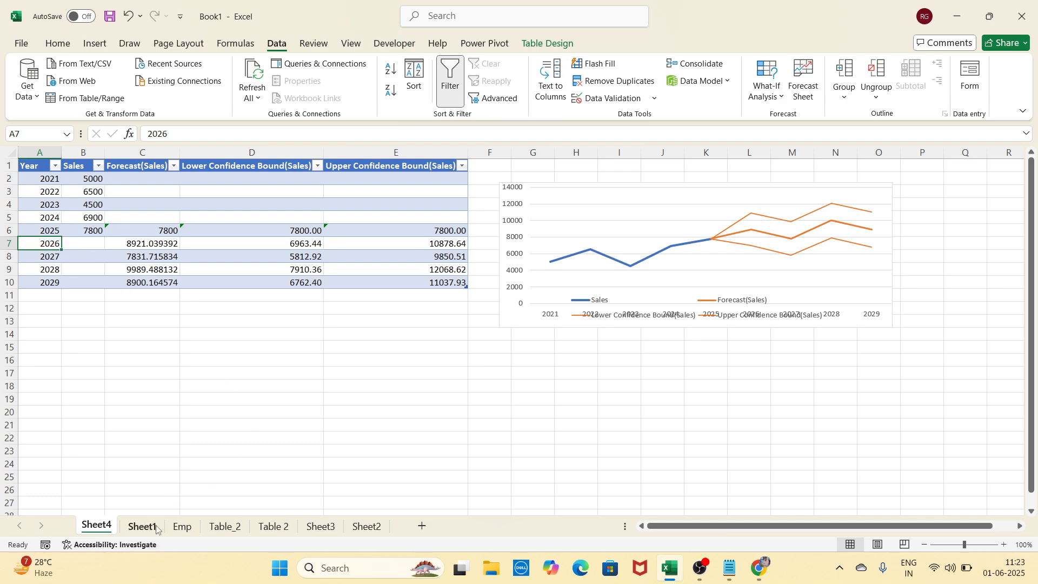
{"action": "left_click", "coordinate": [366, 526]}
{"action": "left_click", "coordinate": [321, 527]}
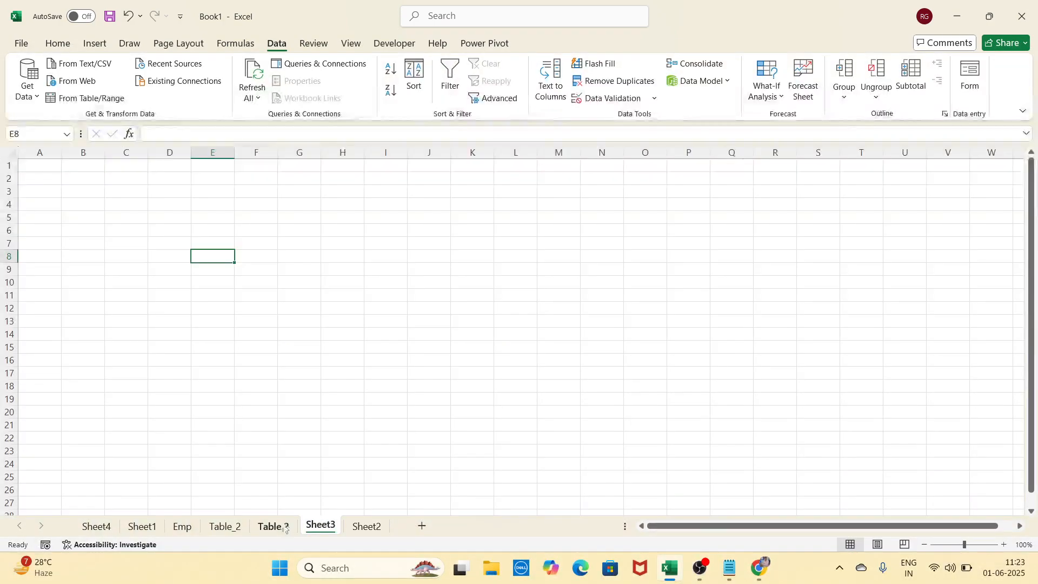
{"action": "left_click", "coordinate": [273, 526]}
{"action": "left_click", "coordinate": [225, 526]}
{"action": "left_click", "coordinate": [182, 526]}
{"action": "left_click", "coordinate": [142, 526]}
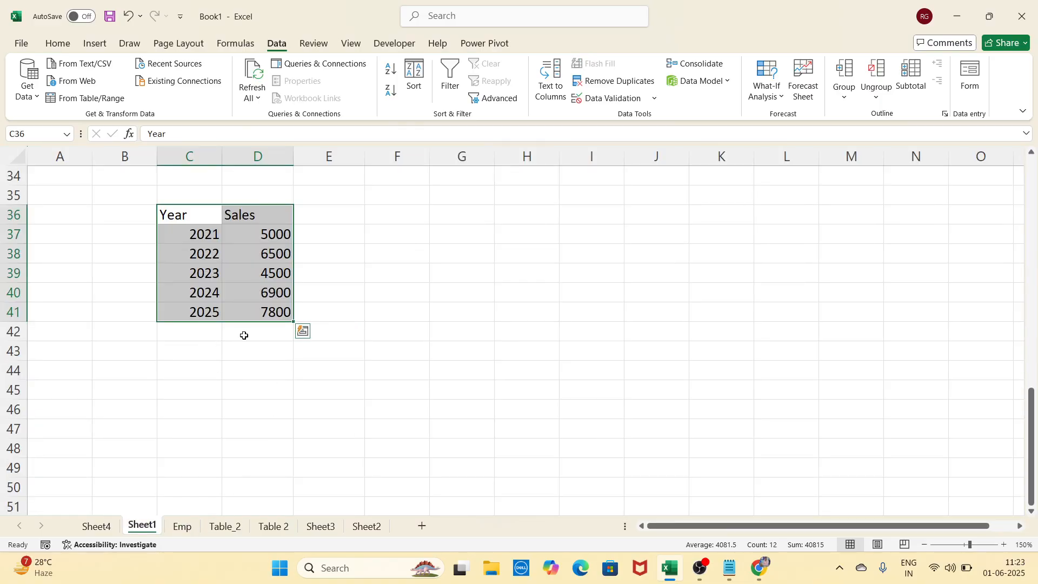
{"action": "left_click", "coordinate": [106, 526]}
{"action": "left_click", "coordinate": [120, 346]}
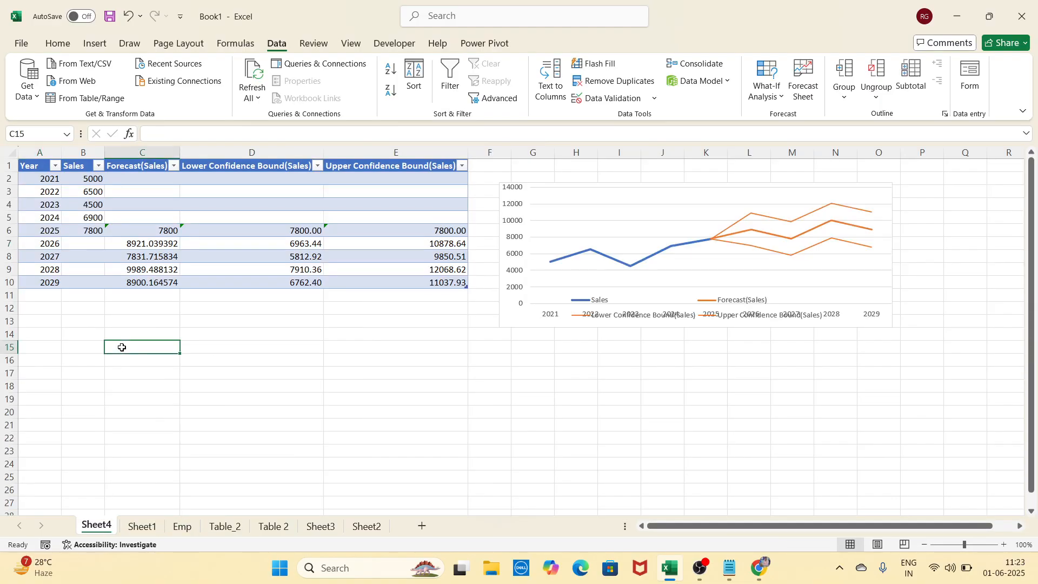
{"action": "left_click", "coordinate": [51, 245]}
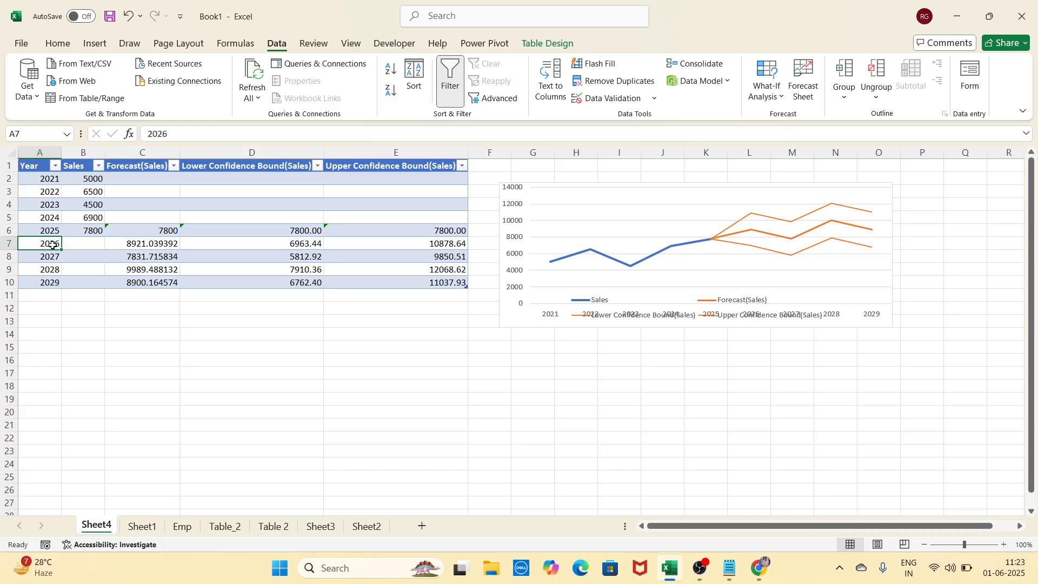
{"action": "left_click", "coordinate": [139, 246]}
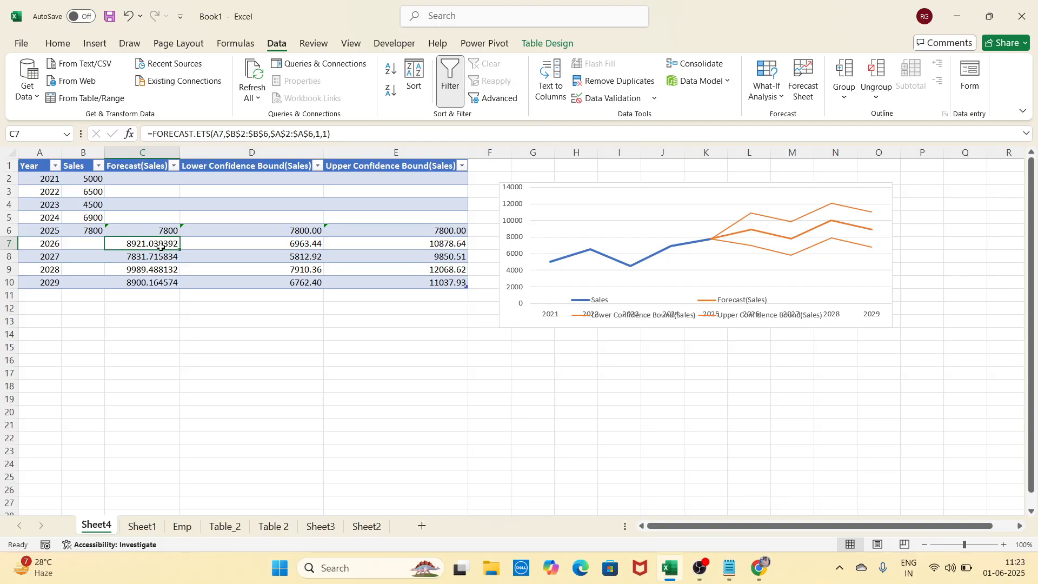
{"action": "left_click", "coordinate": [260, 241]}
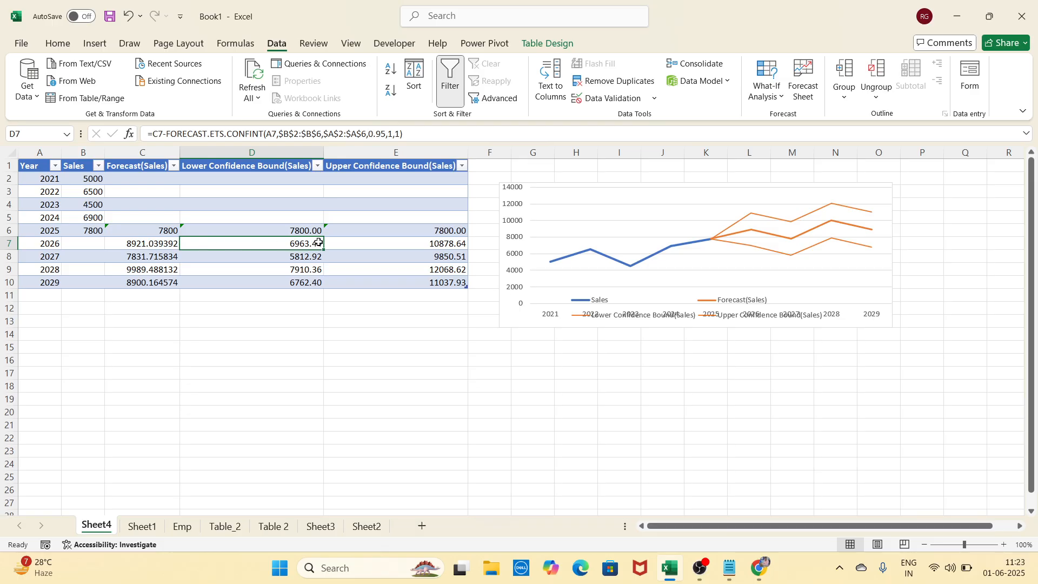
{"action": "left_click", "coordinate": [345, 242]}
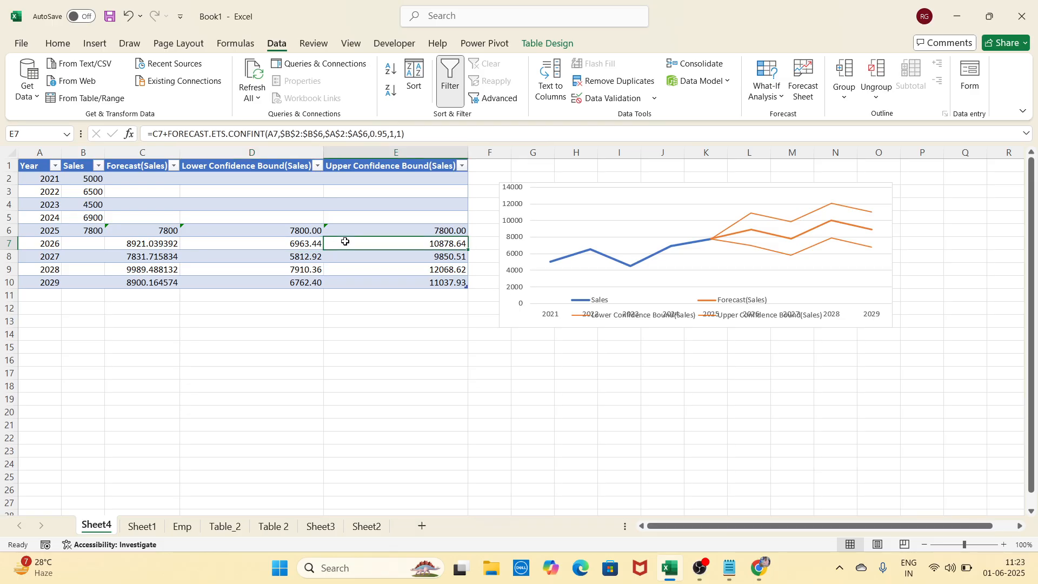
{"action": "left_click", "coordinate": [52, 260]}
{"action": "left_click", "coordinate": [142, 258]}
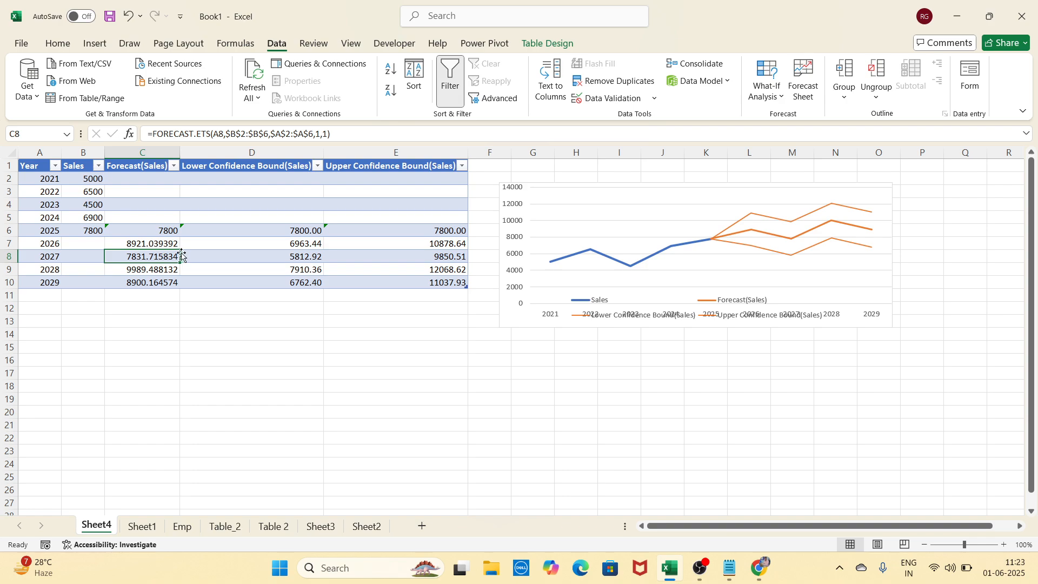
{"action": "left_click", "coordinate": [239, 256]}
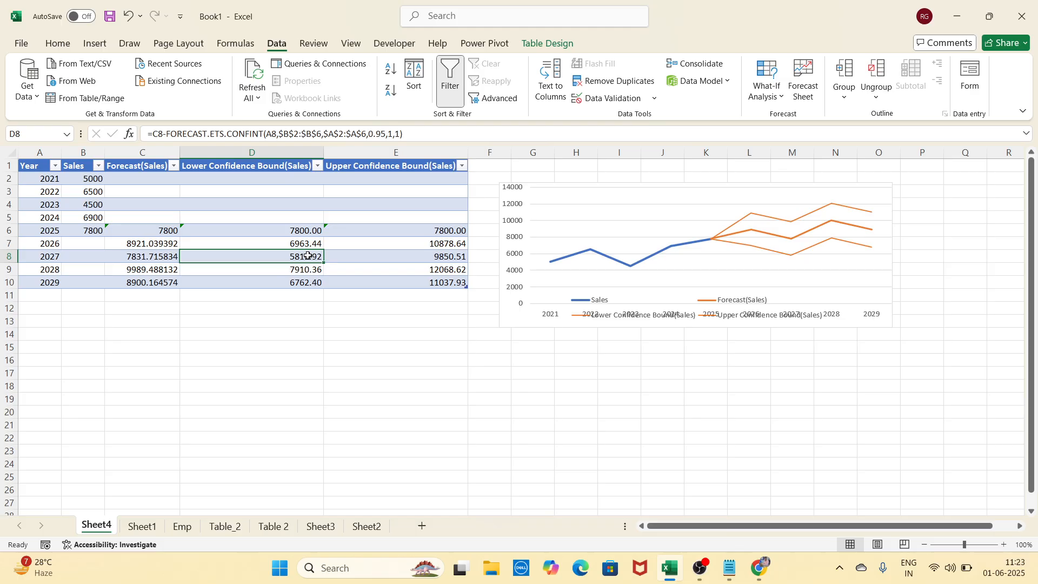
{"action": "left_click", "coordinate": [352, 252]}
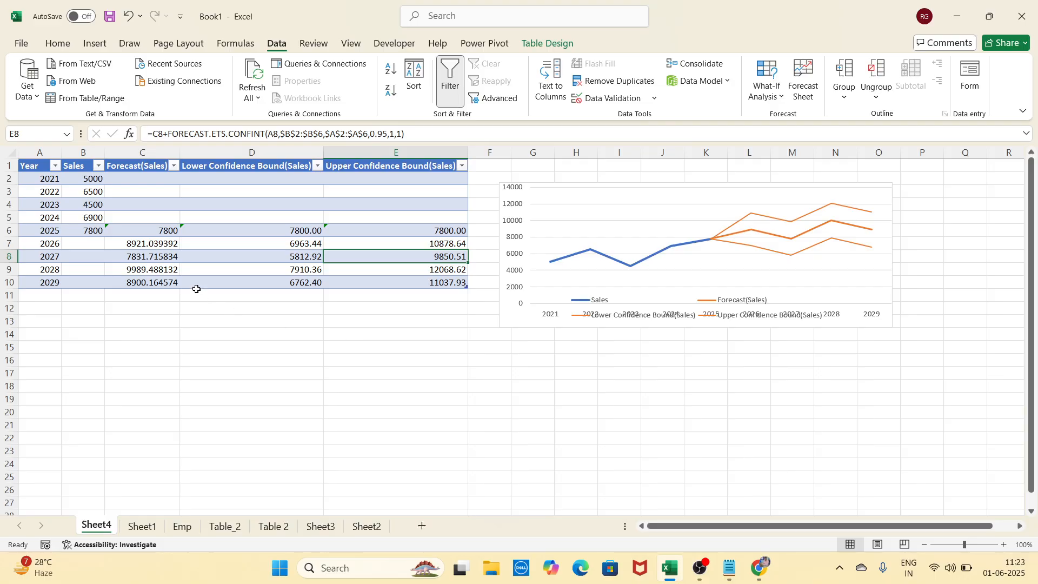
{"action": "left_click_drag", "start_coordinate": [42, 176], "coordinate": [52, 280]}
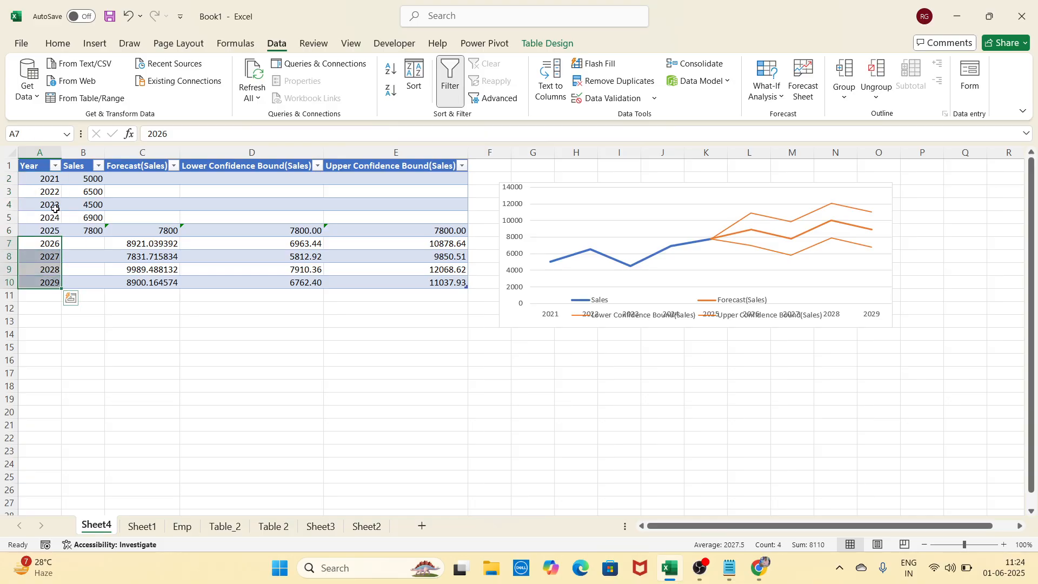
Enlarge the forecast line chart and place it right of column E, clear of Upper Confidence Bound
{"action": "left_click_drag", "start_coordinate": [47, 178], "coordinate": [52, 281]}
{"action": "left_click", "coordinate": [623, 194]}
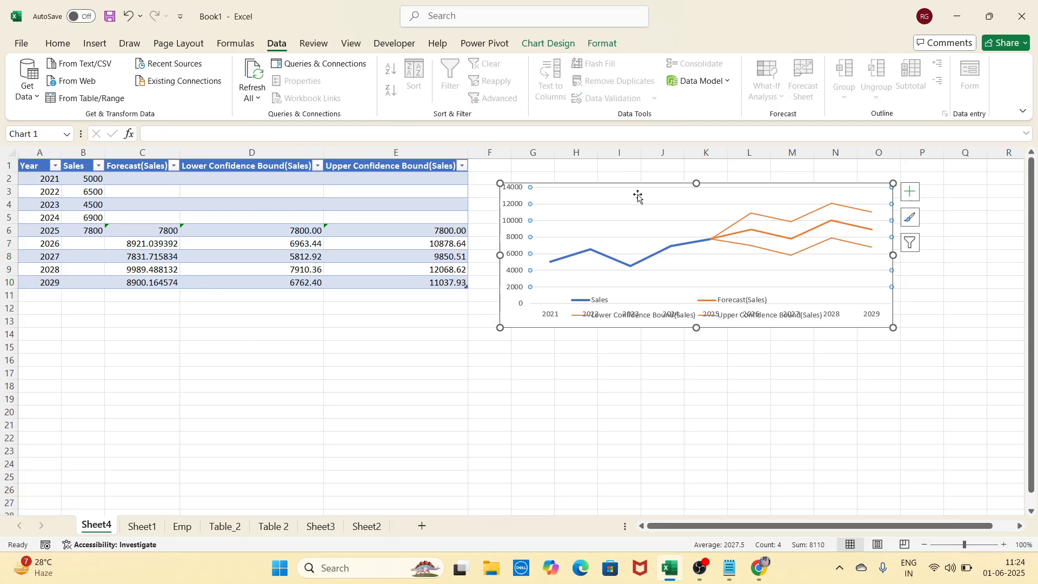
{"action": "left_click_drag", "start_coordinate": [637, 187], "coordinate": [330, 234]}
{"action": "left_click_drag", "start_coordinate": [588, 377], "coordinate": [691, 469]}
{"action": "left_click_drag", "start_coordinate": [557, 234], "coordinate": [800, 172]}
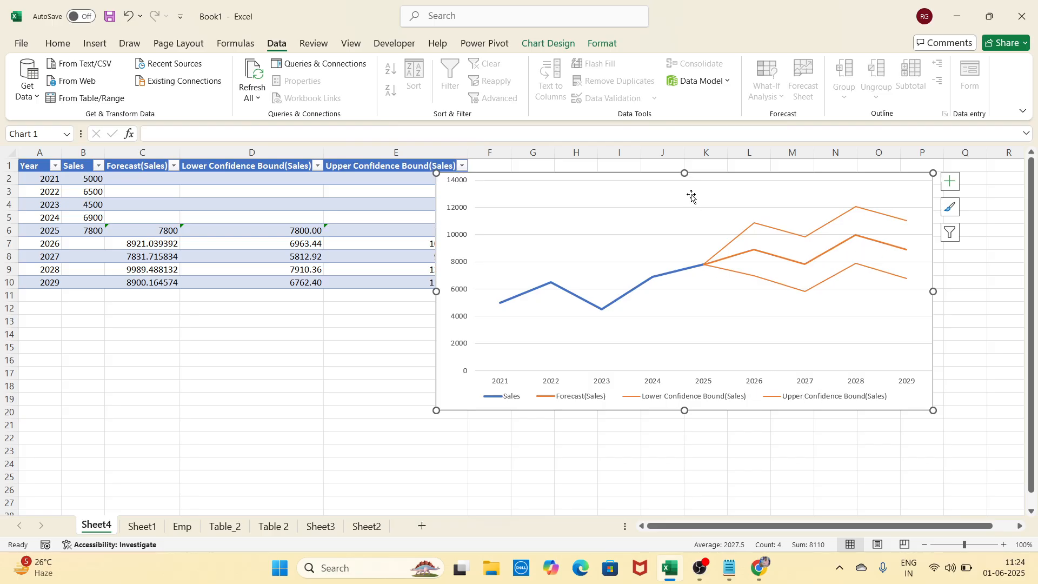
{"action": "left_click_drag", "start_coordinate": [712, 179], "coordinate": [753, 172]}
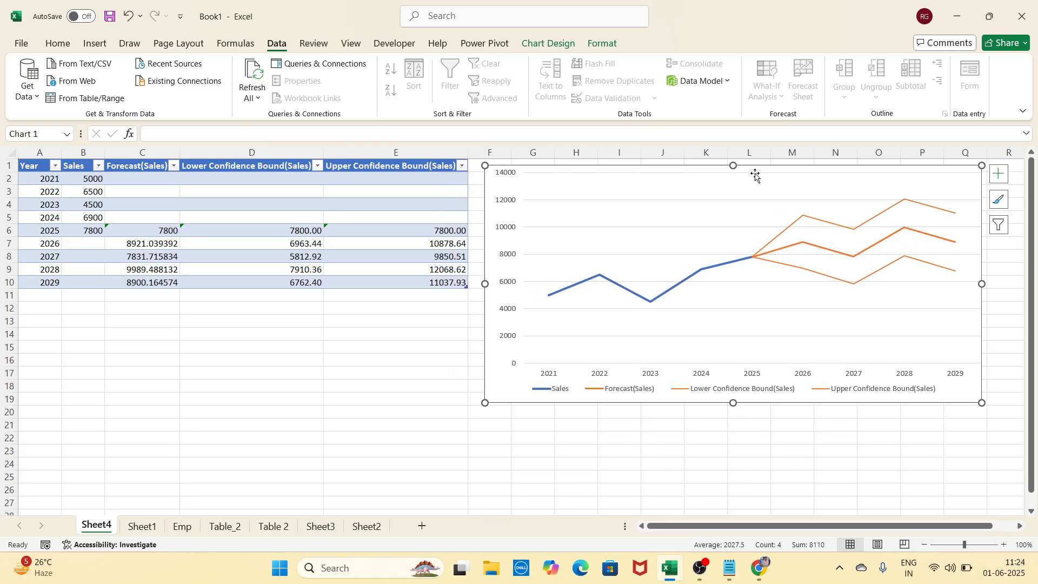
{"action": "left_click", "coordinate": [142, 526]}
Scroll Sheet1 up to rows 19–36 and select the multiplication grid C23:L32
{"action": "left_click", "coordinate": [792, 266]}
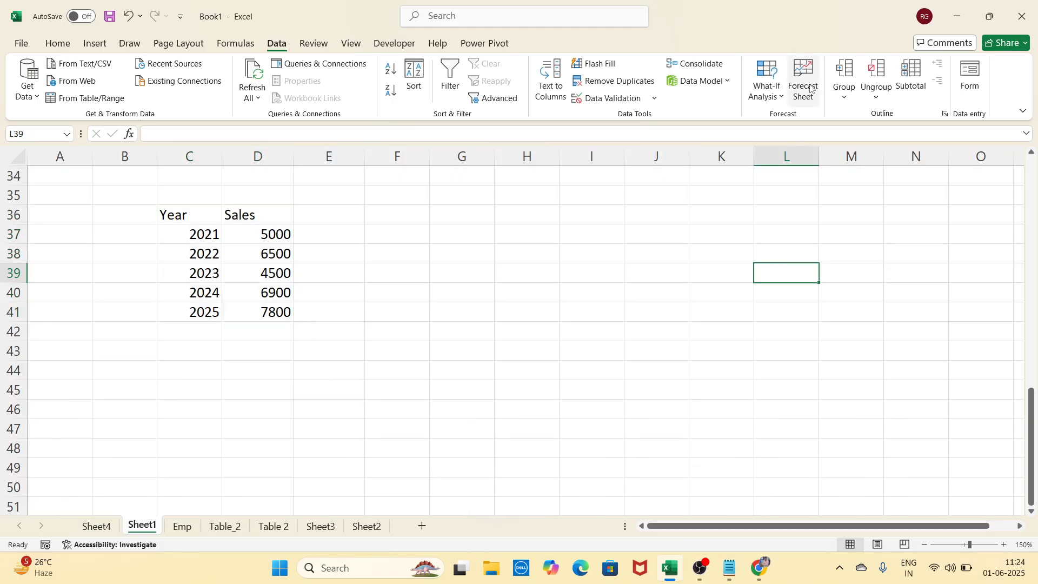
{"action": "left_click", "coordinate": [473, 367]}
{"action": "left_click", "coordinate": [696, 267]}
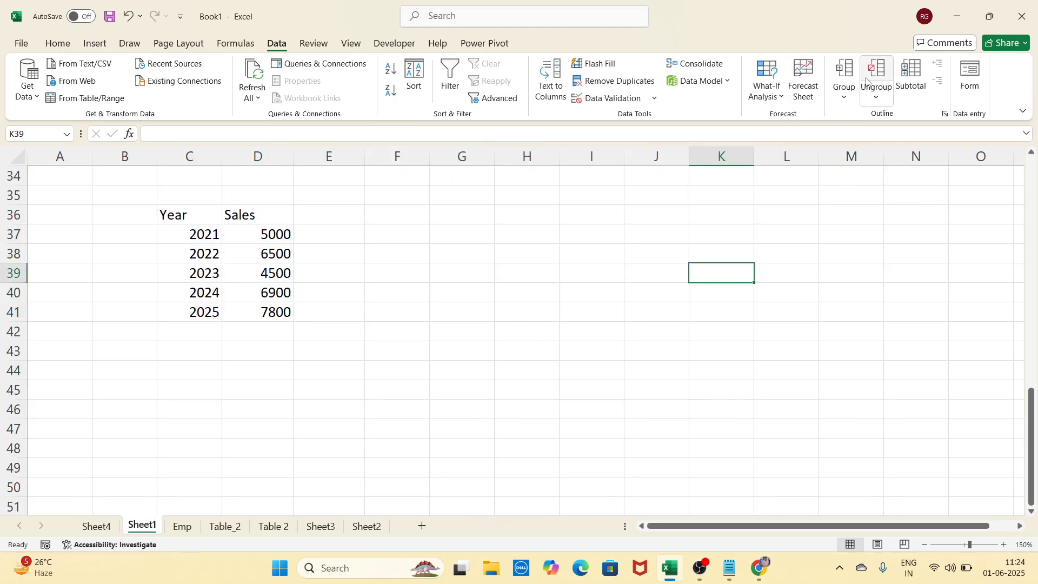
{"action": "scroll", "coordinate": [627, 371], "scroll_direction": "up", "scroll_amount": 2}
{"action": "scroll", "coordinate": [628, 371], "scroll_direction": "up", "scroll_amount": 3}
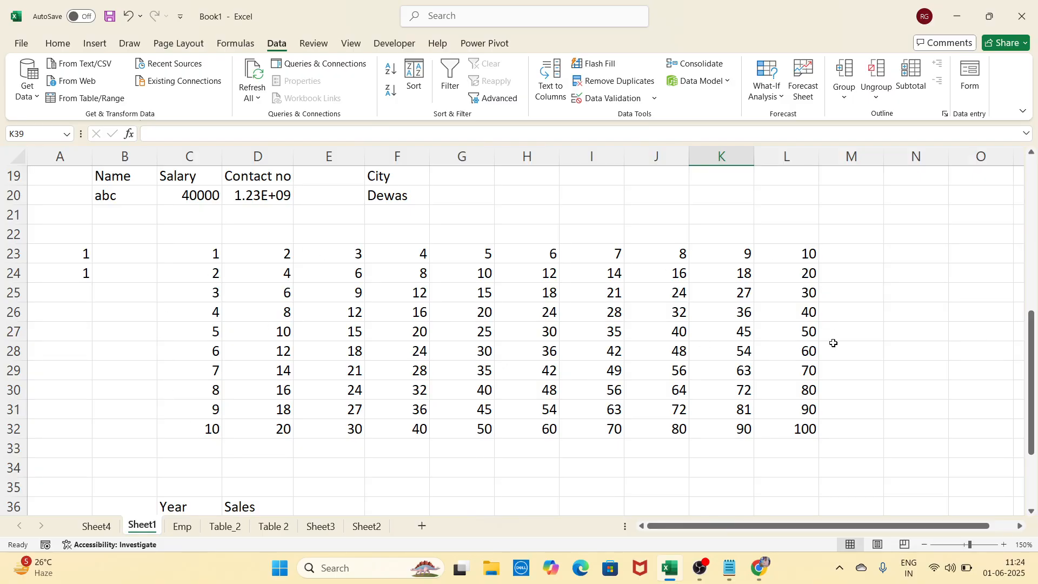
{"action": "left_click_drag", "start_coordinate": [188, 251], "coordinate": [778, 431]}
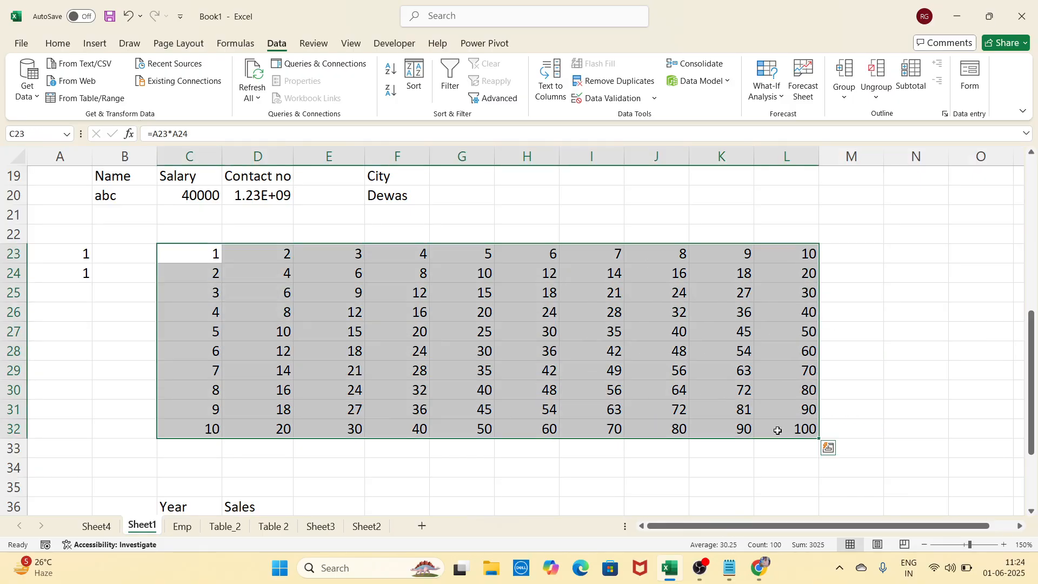
Group rows 23–32 as Rows and collapse the group with its outline minus button
{"action": "left_click", "coordinate": [845, 69]}
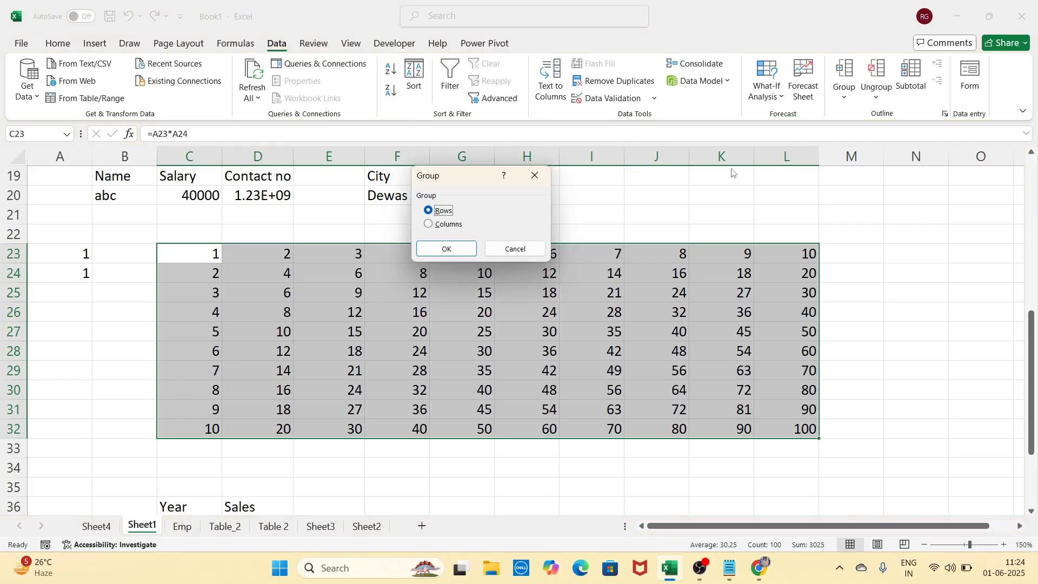
{"action": "left_click_drag", "start_coordinate": [469, 184], "coordinate": [594, 148]}
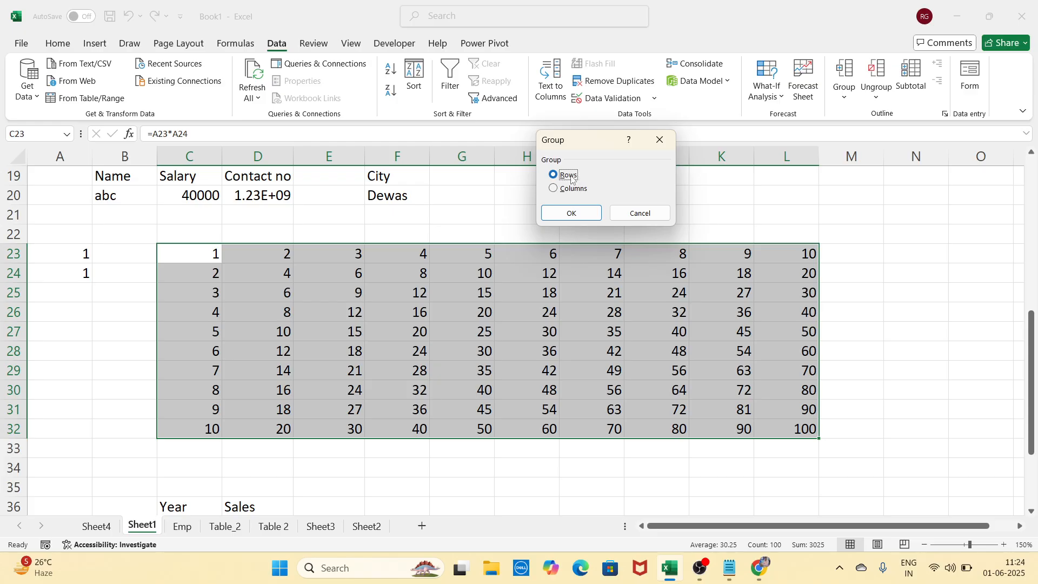
{"action": "left_click", "coordinate": [577, 213]}
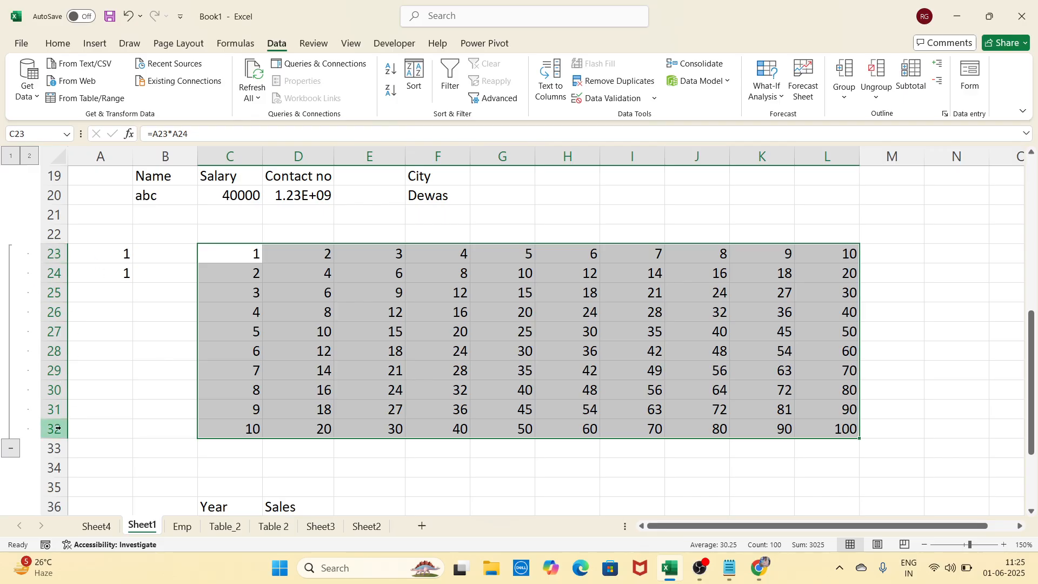
{"action": "left_click", "coordinate": [11, 448]}
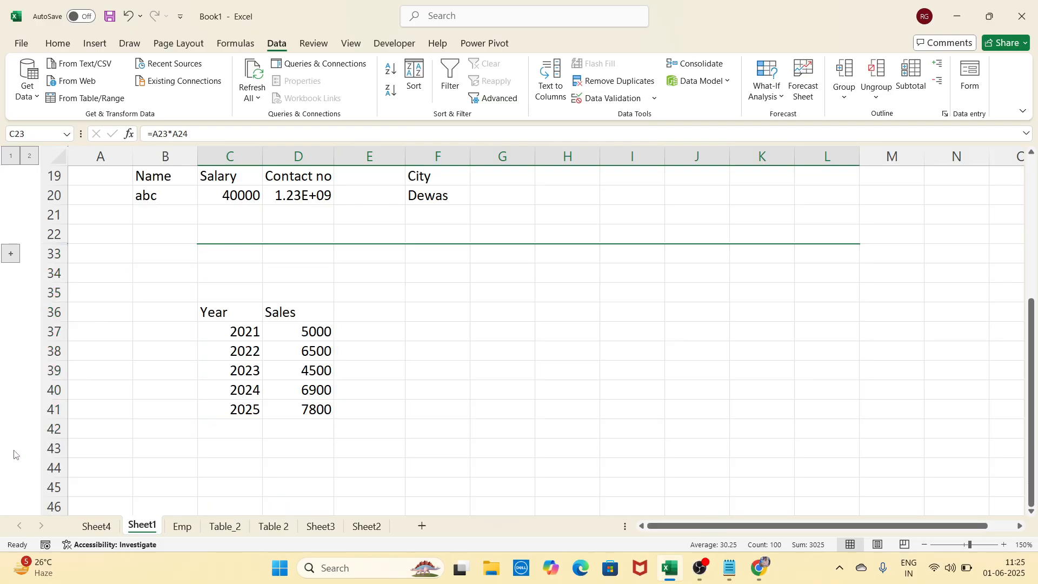
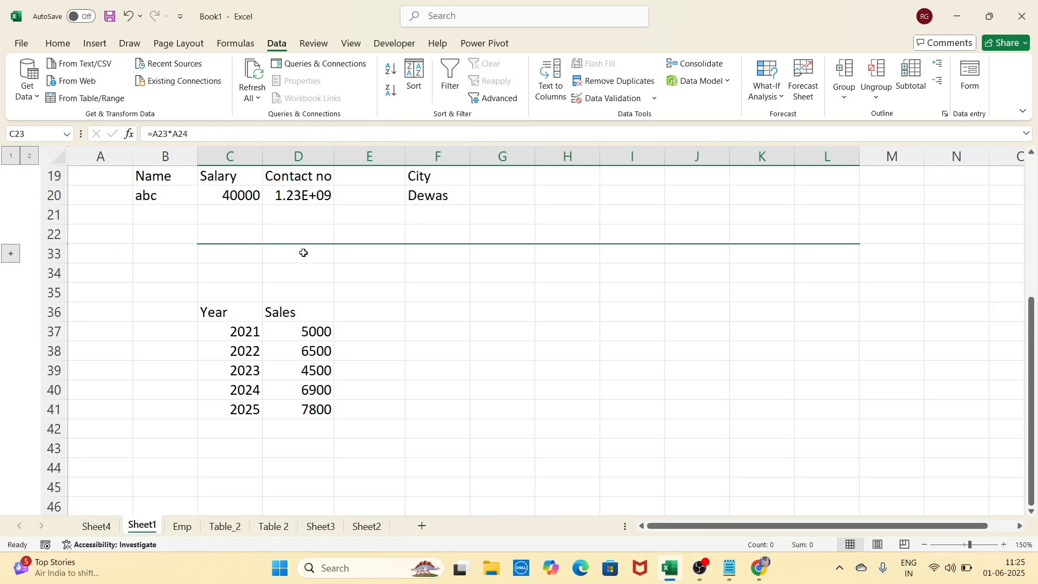
Re-expand rows 23–32, group columns C–L, then collapse and re-expand the column outline
{"action": "left_click", "coordinate": [10, 255]}
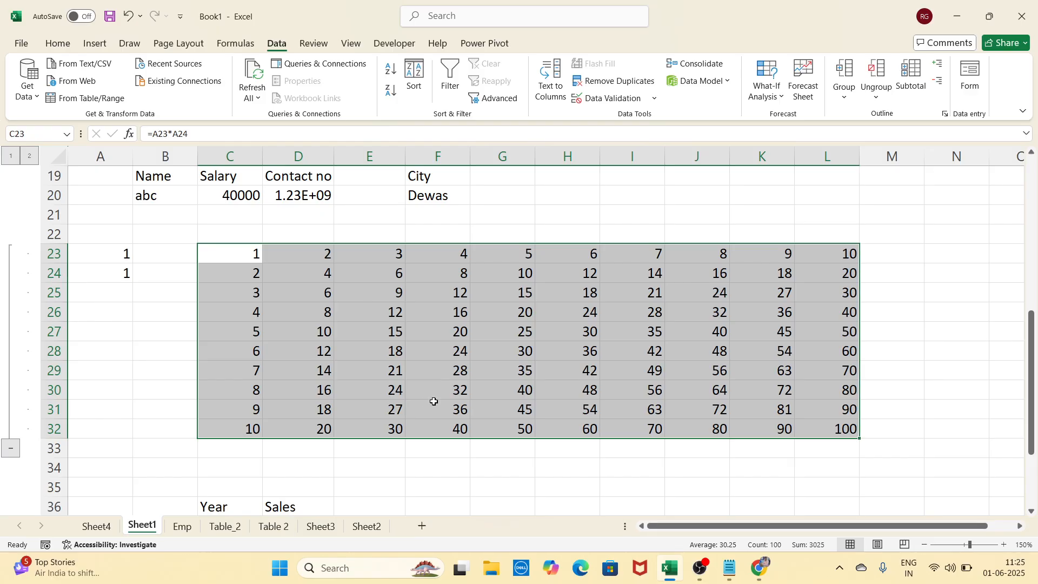
{"action": "left_click", "coordinate": [857, 80]}
{"action": "left_click", "coordinate": [571, 189]}
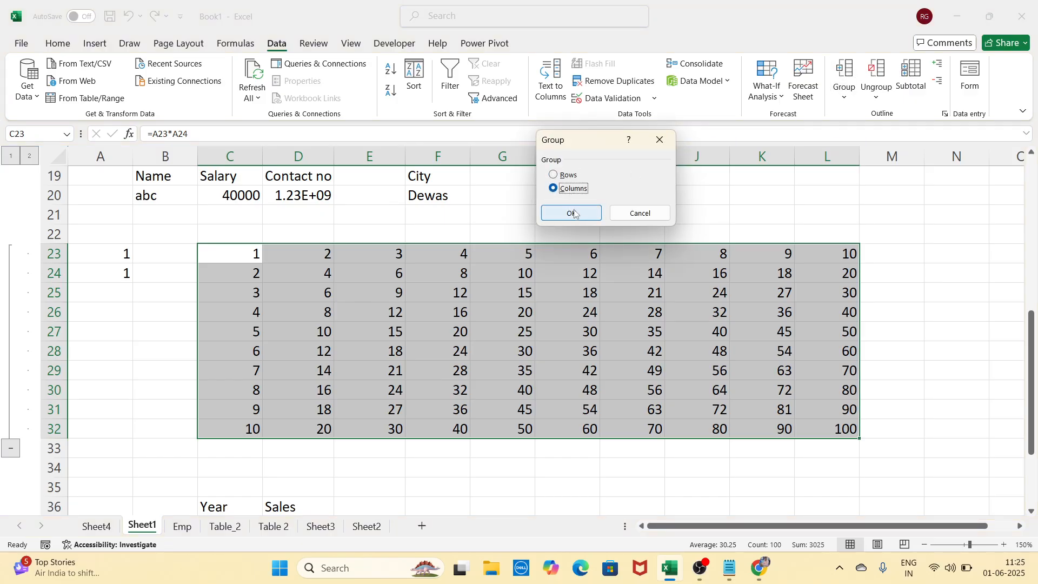
{"action": "left_click", "coordinate": [575, 214]}
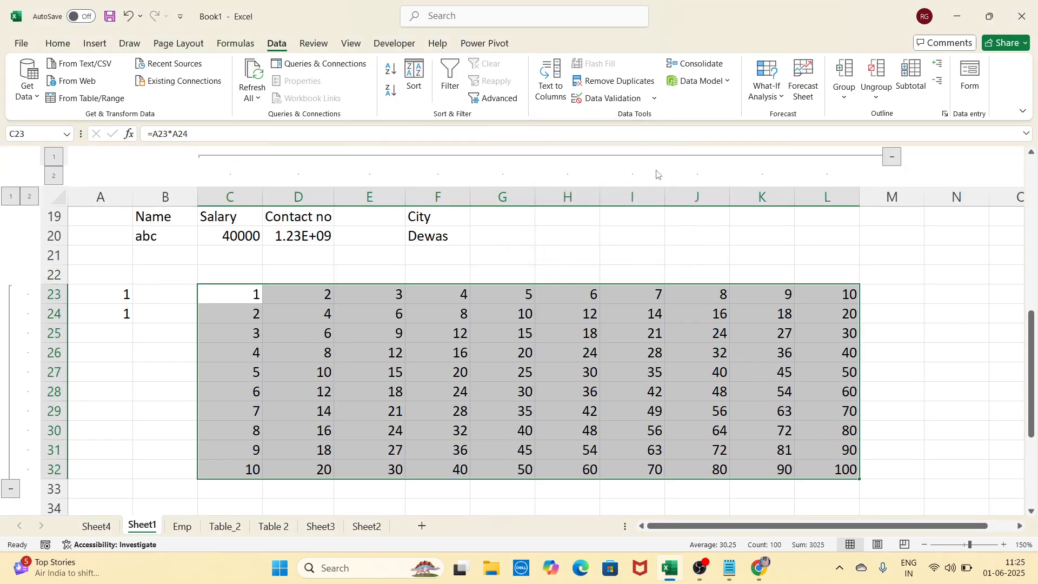
{"action": "left_click", "coordinate": [893, 158]}
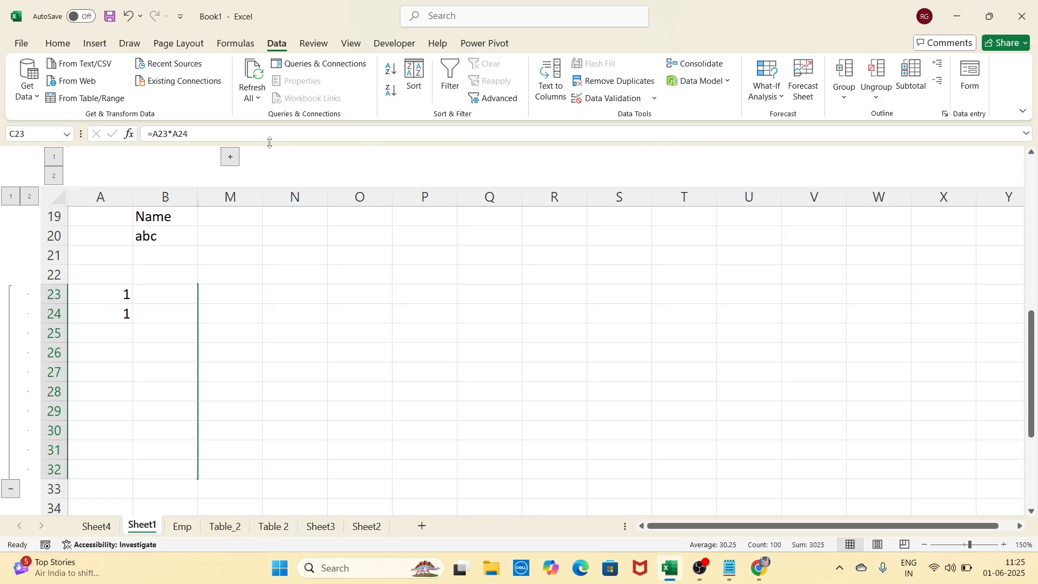
{"action": "left_click", "coordinate": [230, 157]}
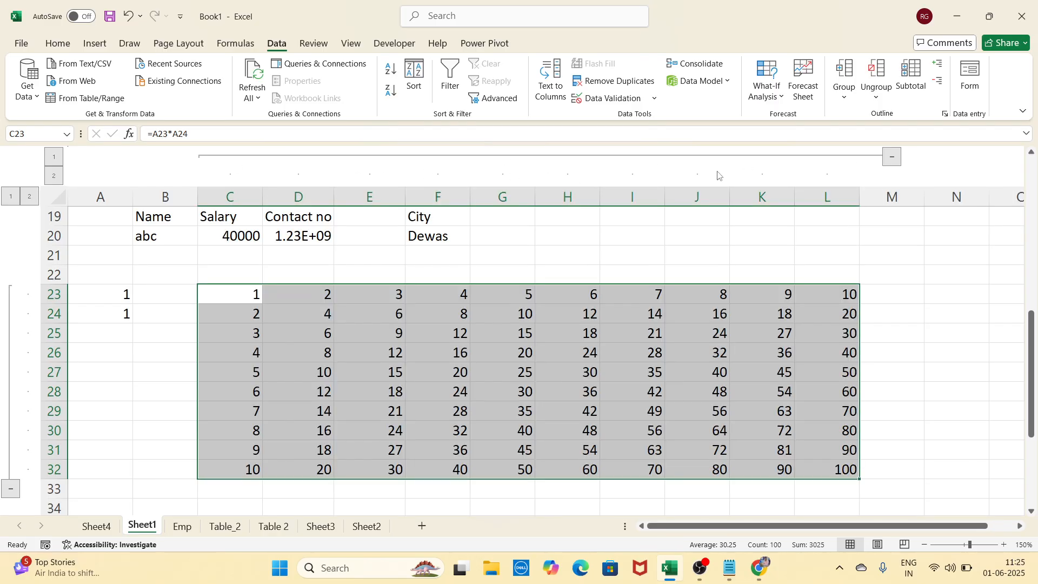
Ungroup the table's rows, then its columns, and deselect by clicking an empty cell
{"action": "left_click", "coordinate": [888, 82]}
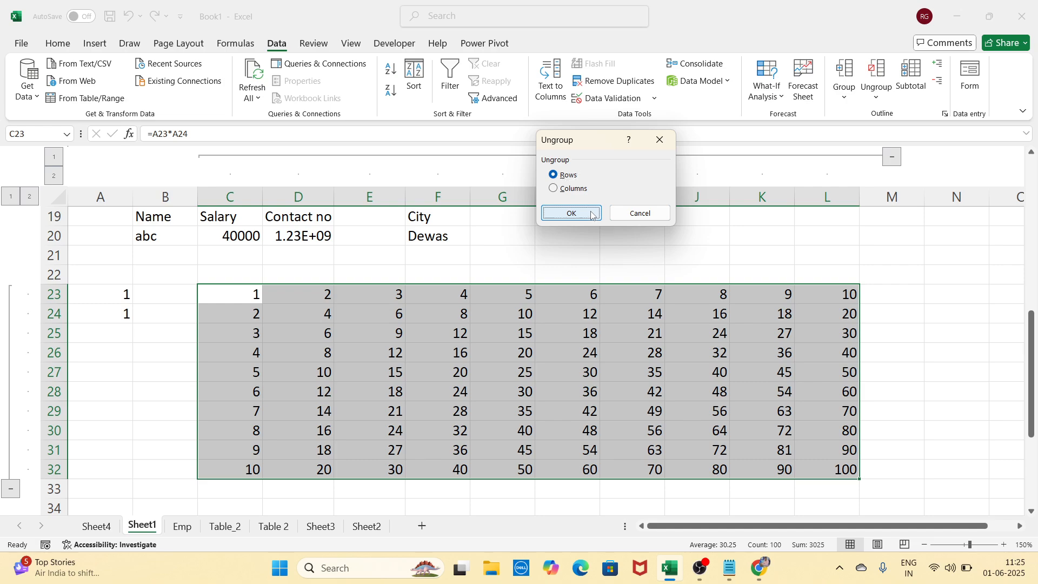
{"action": "left_click", "coordinate": [572, 214]}
{"action": "left_click", "coordinate": [876, 89]}
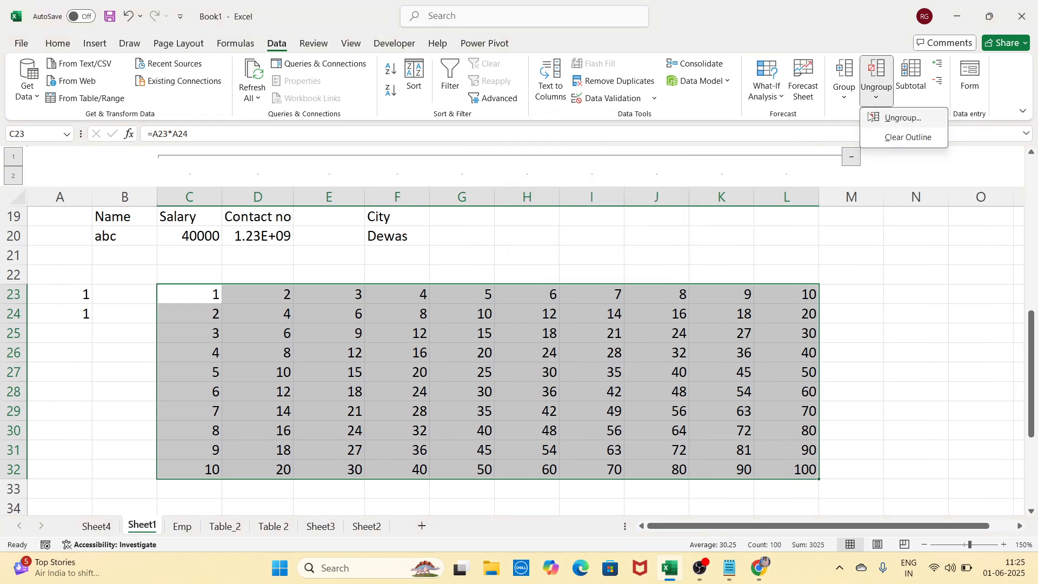
{"action": "left_click", "coordinate": [902, 118]}
{"action": "left_click", "coordinate": [574, 189]}
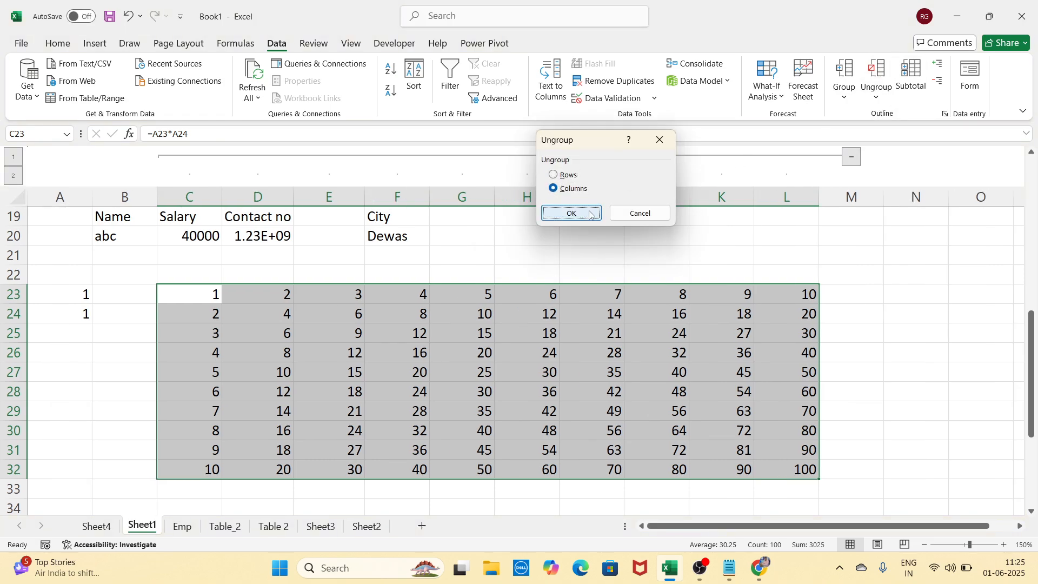
{"action": "left_click", "coordinate": [572, 214]}
{"action": "left_click", "coordinate": [858, 352]}
{"action": "scroll", "coordinate": [854, 350], "scroll_direction": "down", "scroll_amount": 6}
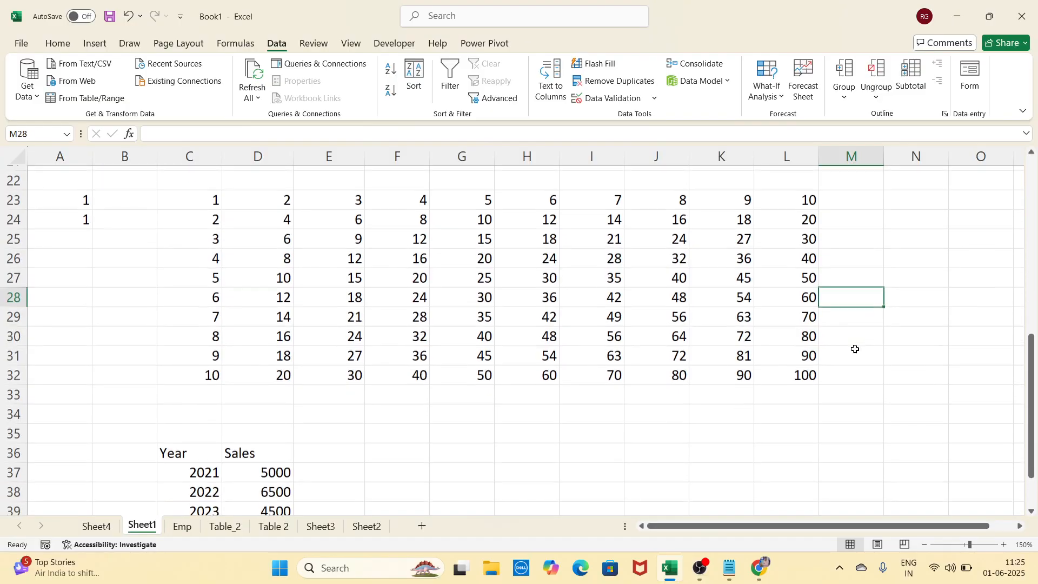
{"action": "scroll", "coordinate": [757, 228], "scroll_direction": "up", "scroll_amount": 2}
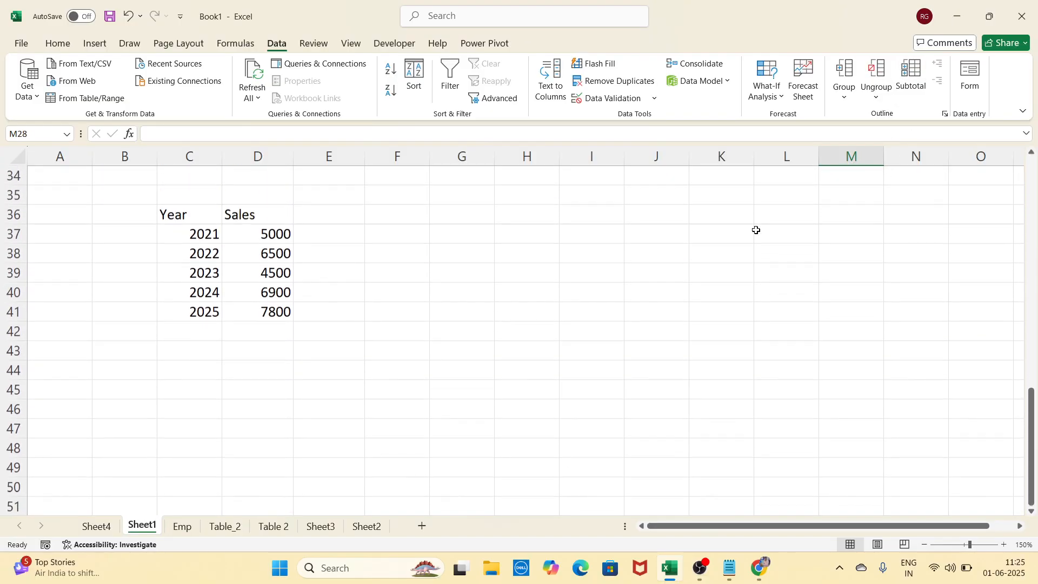
{"action": "left_click", "coordinate": [490, 327]}
{"action": "left_click", "coordinate": [485, 277]}
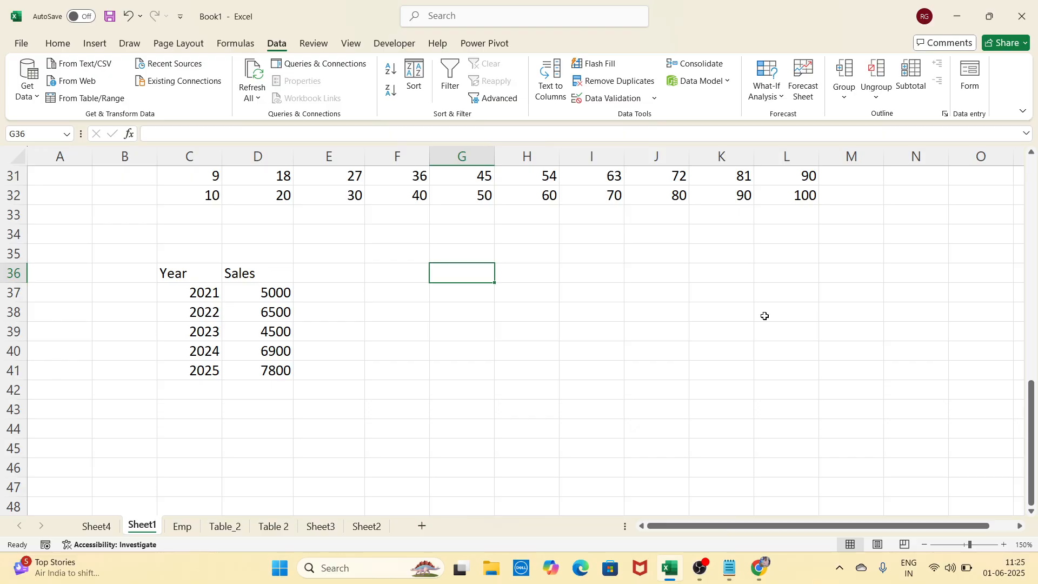
{"action": "scroll", "coordinate": [762, 316], "scroll_direction": "up", "scroll_amount": 8}
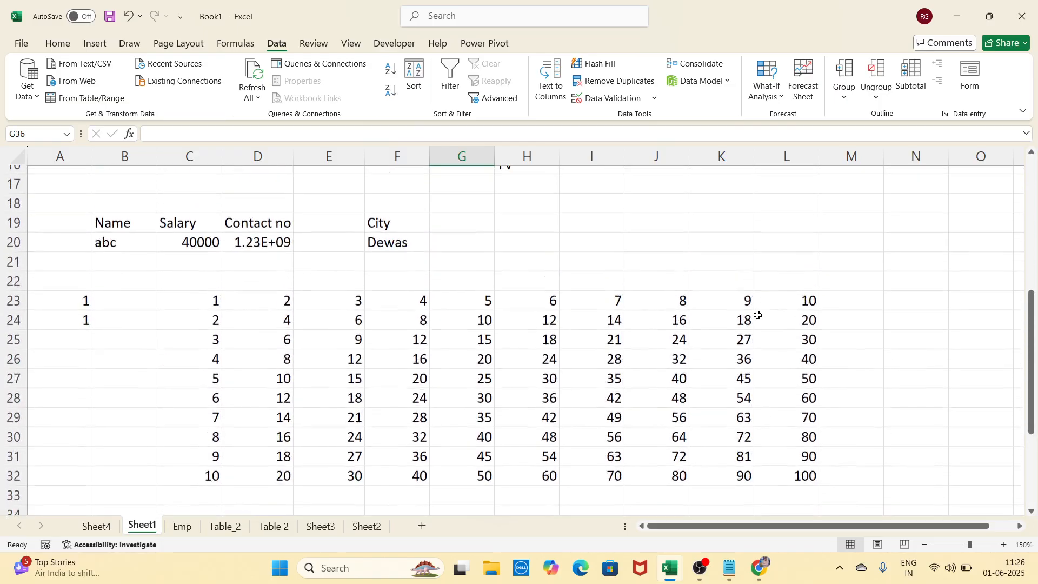
{"action": "scroll", "coordinate": [758, 315], "scroll_direction": "up", "scroll_amount": 1}
{"action": "scroll", "coordinate": [758, 314], "scroll_direction": "down", "scroll_amount": 9}
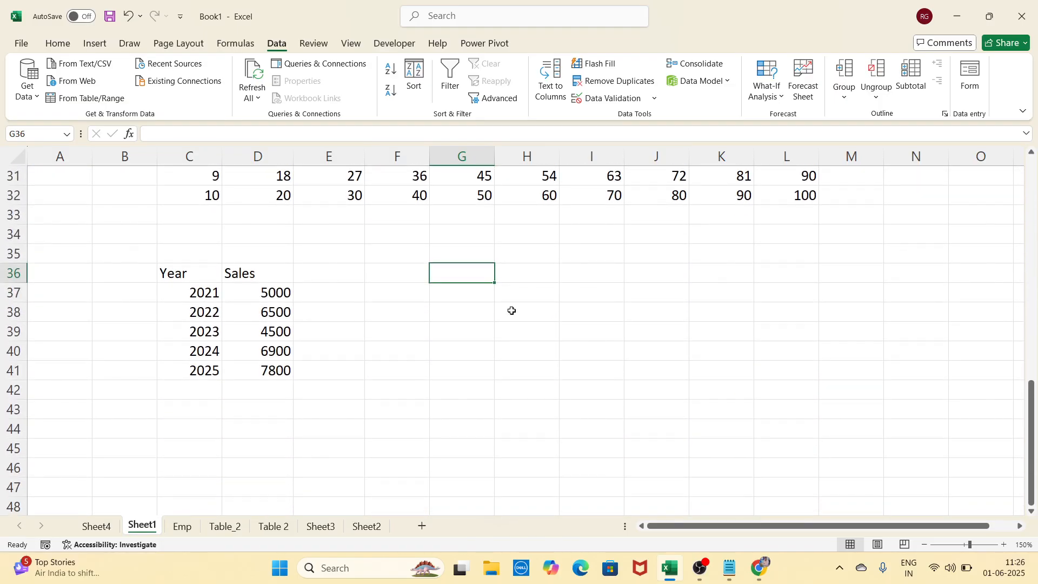
{"action": "type", "text": "AC"}
{"action": "key", "text": "Return"}
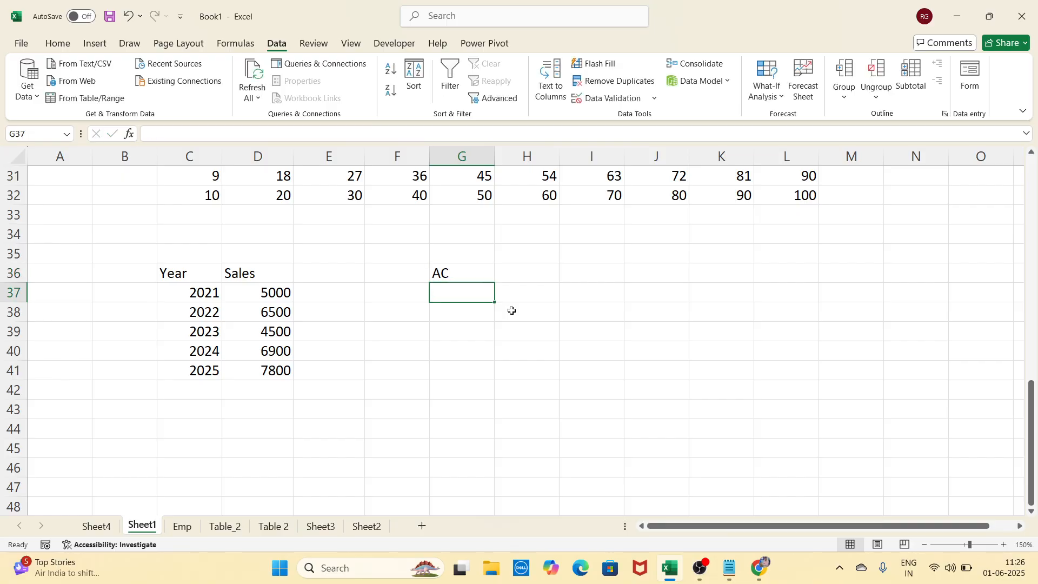
{"action": "type", "text": "TV"}
{"action": "key", "text": "Return"}
{"action": "type", "text": "AC"}
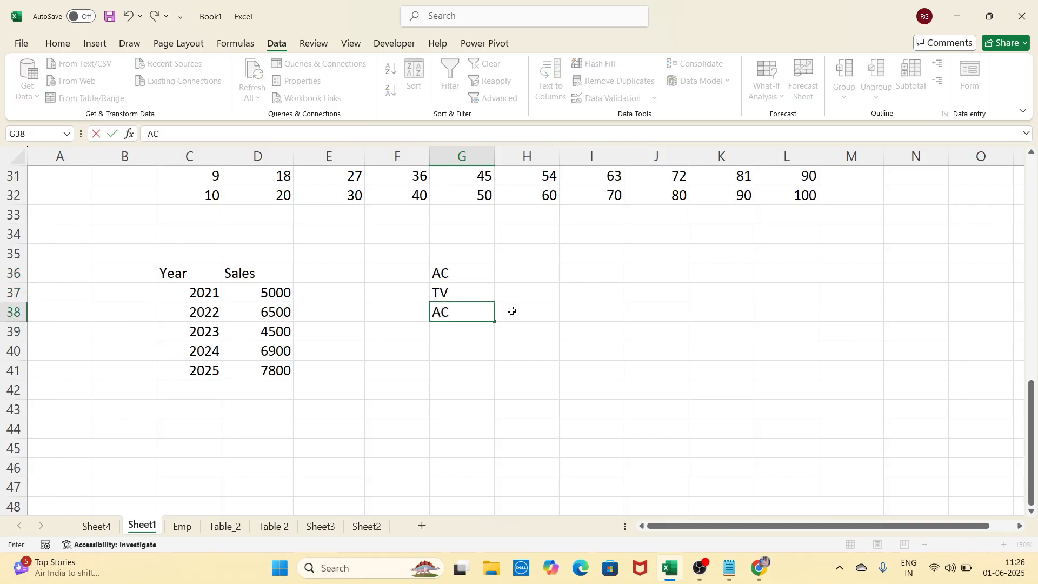
{"action": "key", "text": "Return"}
{"action": "type", "text": "TV"}
{"action": "key", "text": "Return"}
{"action": "type", "text": "AC"}
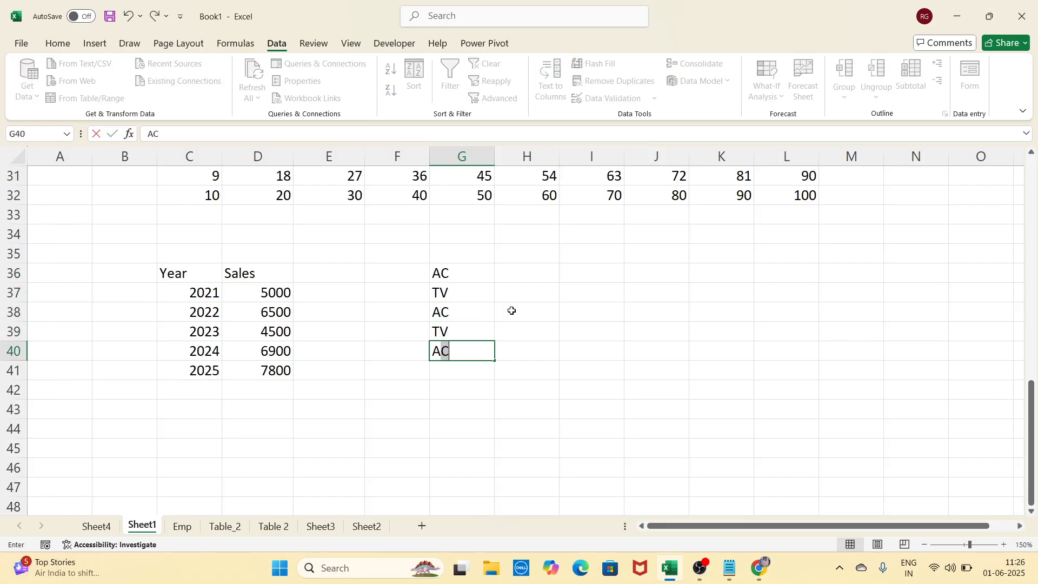
{"action": "key", "text": "Return"}
{"action": "type", "text": "AC"}
{"action": "key", "text": "Return"}
{"action": "type", "text": "TV"}
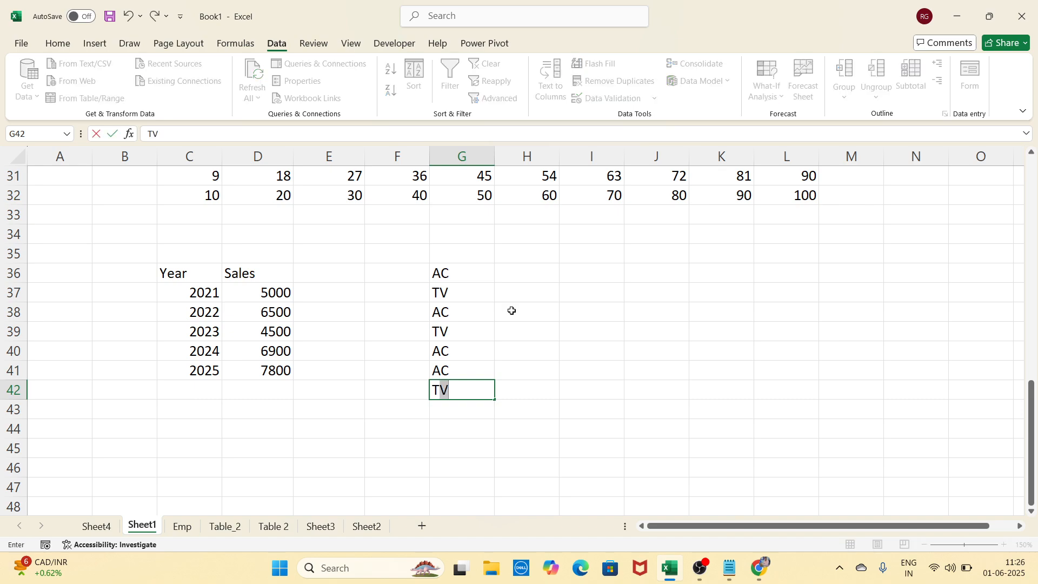
{"action": "key", "text": "Return"}
{"action": "type", "text": "TV"}
{"action": "key", "text": "Return"}
{"action": "key", "text": "Right"}
{"action": "key", "text": "Up"}
{"action": "key", "text": "Up"}
{"action": "key", "text": "Up"}
{"action": "key", "text": "Up"}
{"action": "key", "text": "Up"}
{"action": "key", "text": "Up"}
{"action": "key", "text": "Up"}
{"action": "key", "text": "Up"}
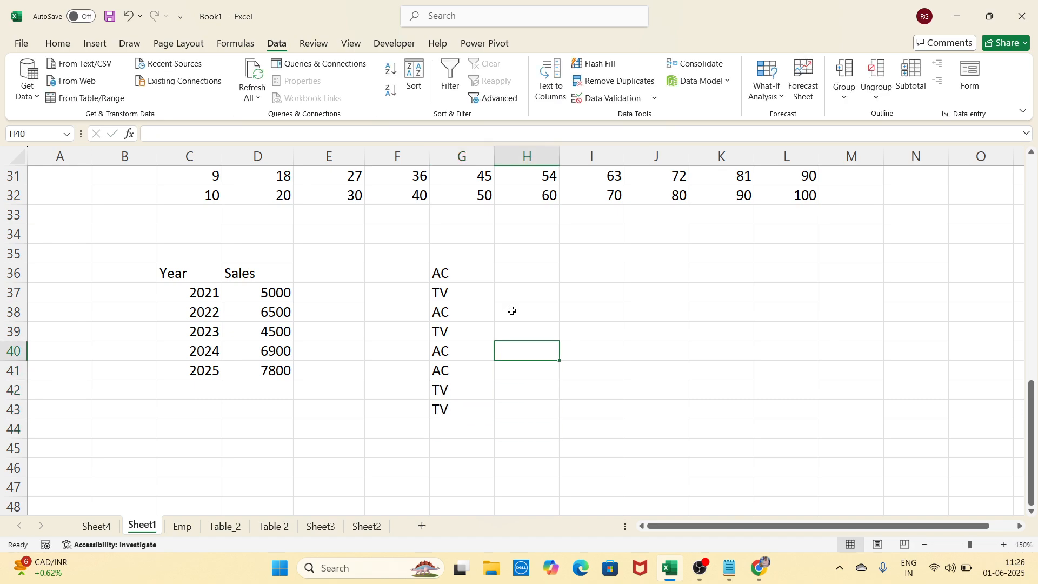
{"action": "type", "text": "45"}
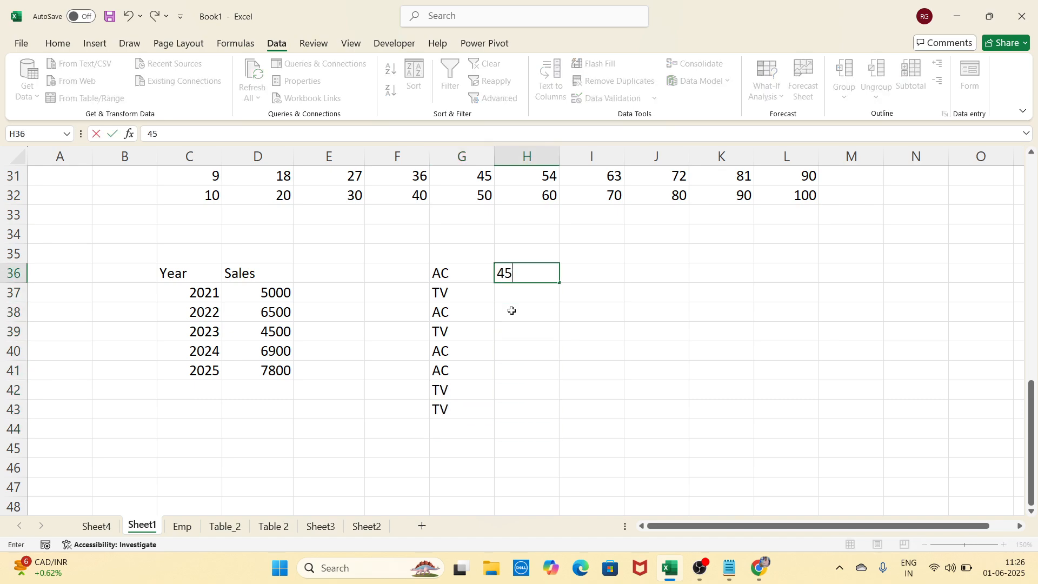
{"action": "key", "text": "Return"}
{"action": "type", "text": "36"}
{"action": "key", "text": "Return"}
{"action": "type", "text": "96"}
{"action": "key", "text": "Return"}
{"action": "type", "text": "58"}
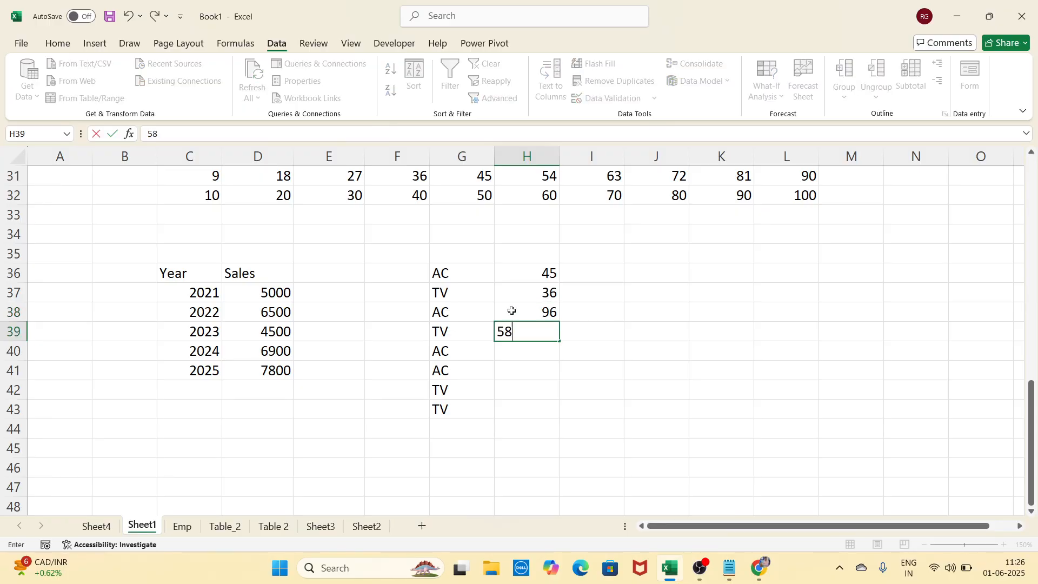
{"action": "key", "text": "Return"}
{"action": "type", "text": "47"}
{"action": "key", "text": "Return"}
{"action": "type", "text": "52"}
{"action": "key", "text": "Return"}
{"action": "type", "text": "36"}
{"action": "key", "text": "Return"}
{"action": "type", "text": "58"}
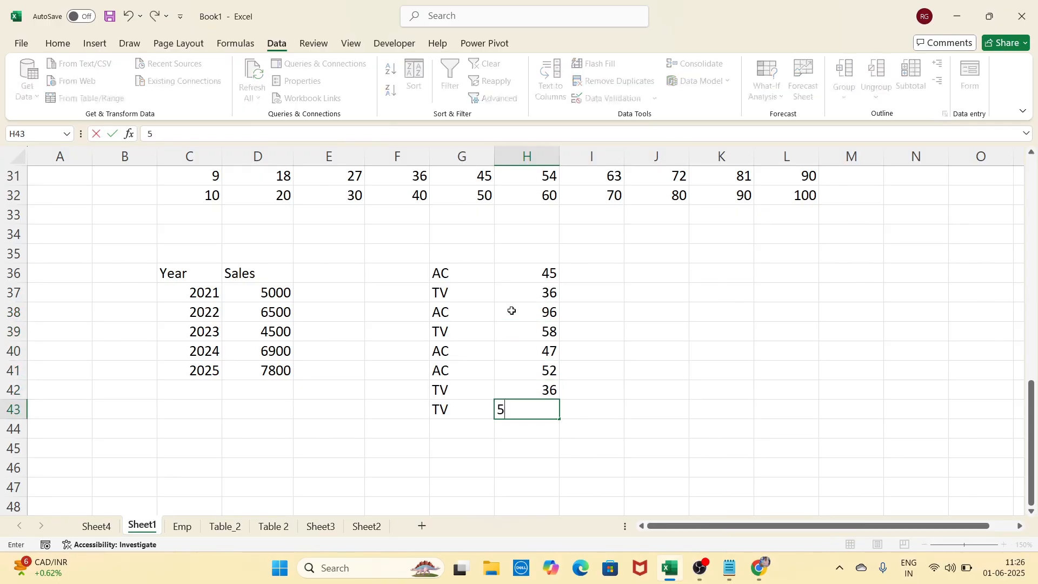
{"action": "key", "text": "Return"}
{"action": "key", "text": "Right"}
{"action": "key", "text": "Up"}
{"action": "key", "text": "Right"}
{"action": "key", "text": "Right"}
{"action": "key", "text": "Up"}
{"action": "key", "text": "Up"}
{"action": "key", "text": "Up"}
{"action": "key", "text": "Up"}
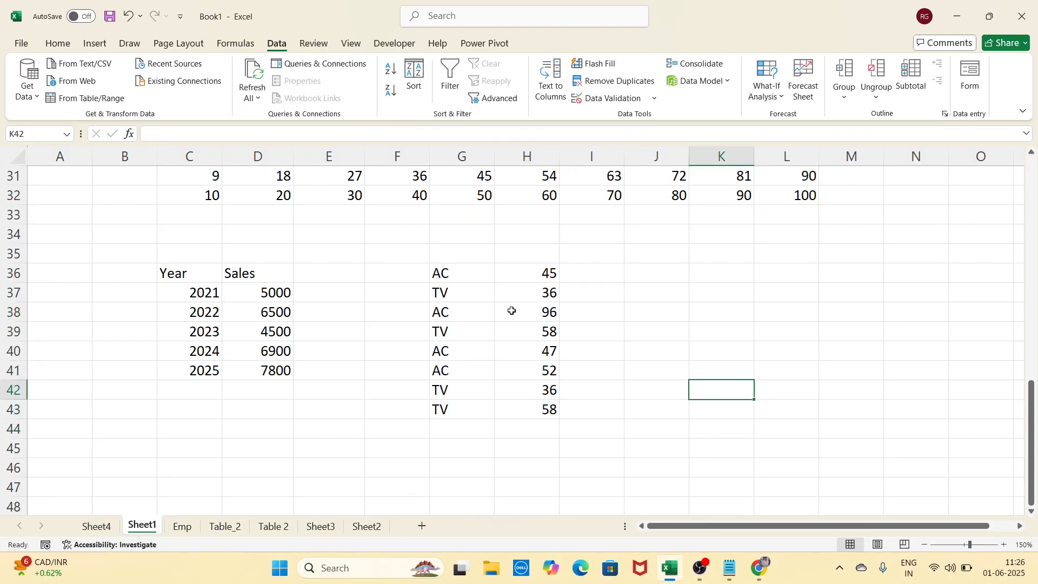
{"action": "key", "text": "Left"}
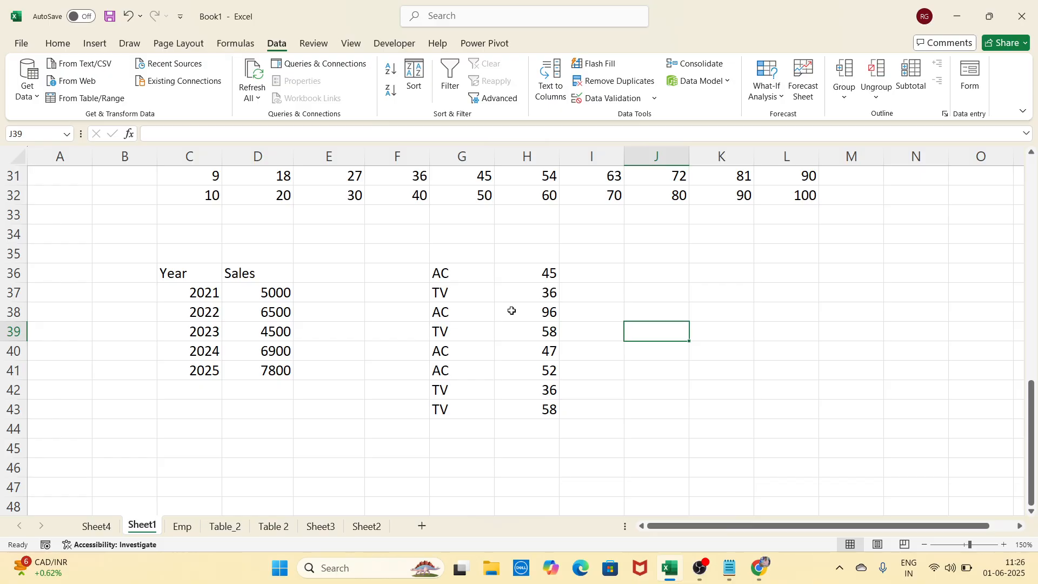
{"action": "left_click", "coordinate": [825, 319]}
{"action": "left_click", "coordinate": [589, 294]}
{"action": "left_click", "coordinate": [758, 313]}
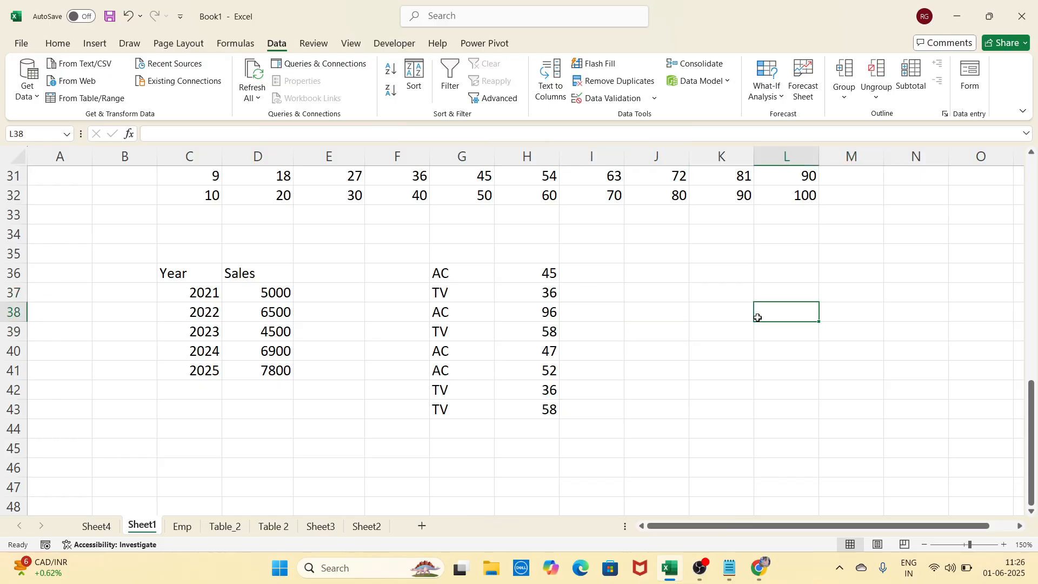
{"action": "left_click", "coordinate": [472, 274]}
{"action": "left_click", "coordinate": [468, 294]}
{"action": "left_click", "coordinate": [464, 312]}
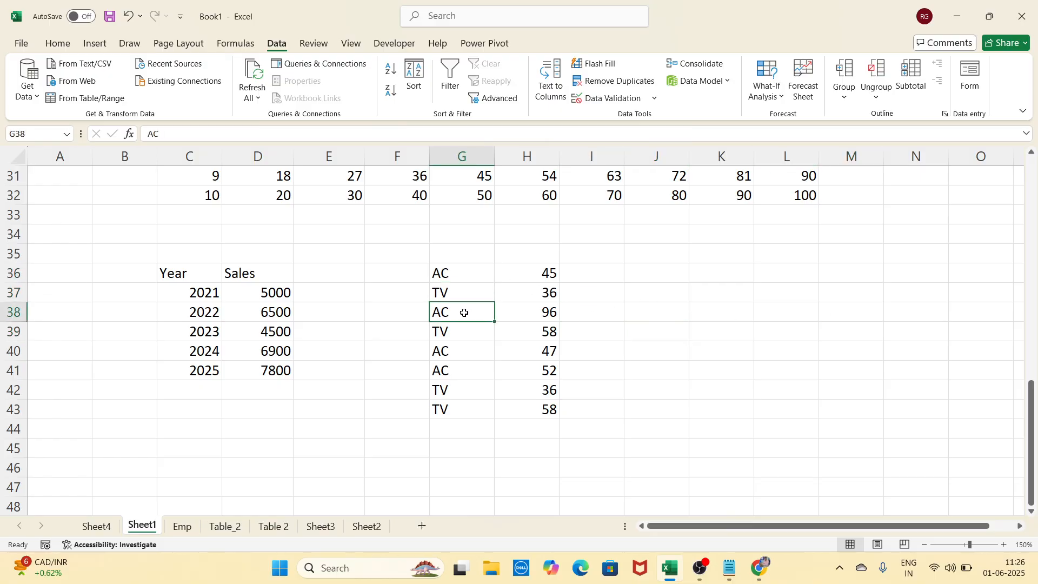
{"action": "left_click", "coordinate": [461, 330]}
{"action": "left_click", "coordinate": [459, 353]}
{"action": "left_click", "coordinate": [452, 371]}
{"action": "left_click", "coordinate": [452, 404]}
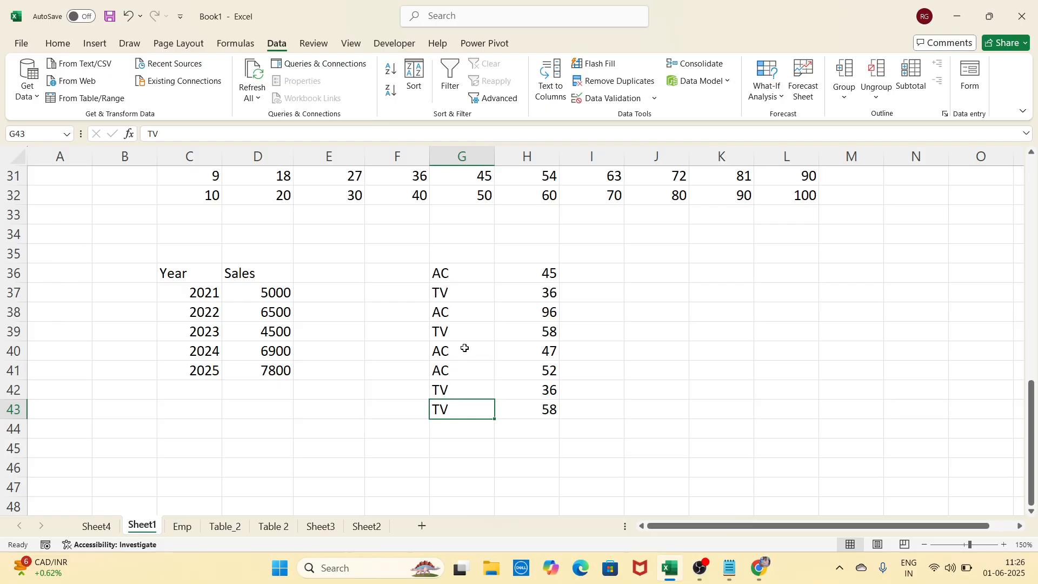
{"action": "left_click", "coordinate": [484, 279]}
{"action": "left_click", "coordinate": [519, 275]}
{"action": "left_click", "coordinate": [480, 292]}
{"action": "left_click", "coordinate": [516, 292]}
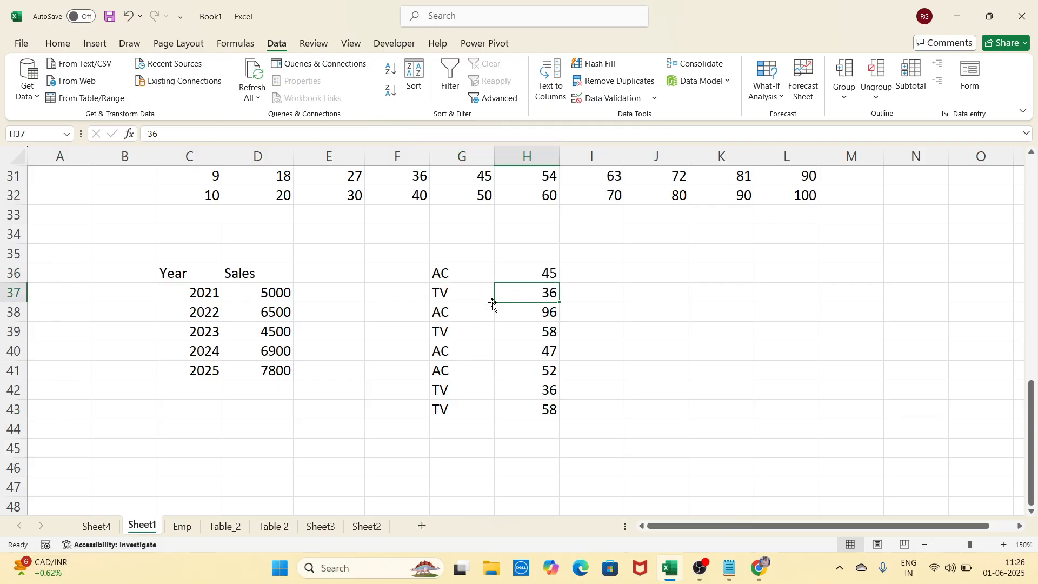
{"action": "left_click", "coordinate": [480, 310]}
{"action": "left_click", "coordinate": [532, 278]}
{"action": "left_click", "coordinate": [532, 311]}
{"action": "left_click", "coordinate": [525, 351]}
{"action": "left_click", "coordinate": [519, 388]}
{"action": "left_click", "coordinate": [656, 332]}
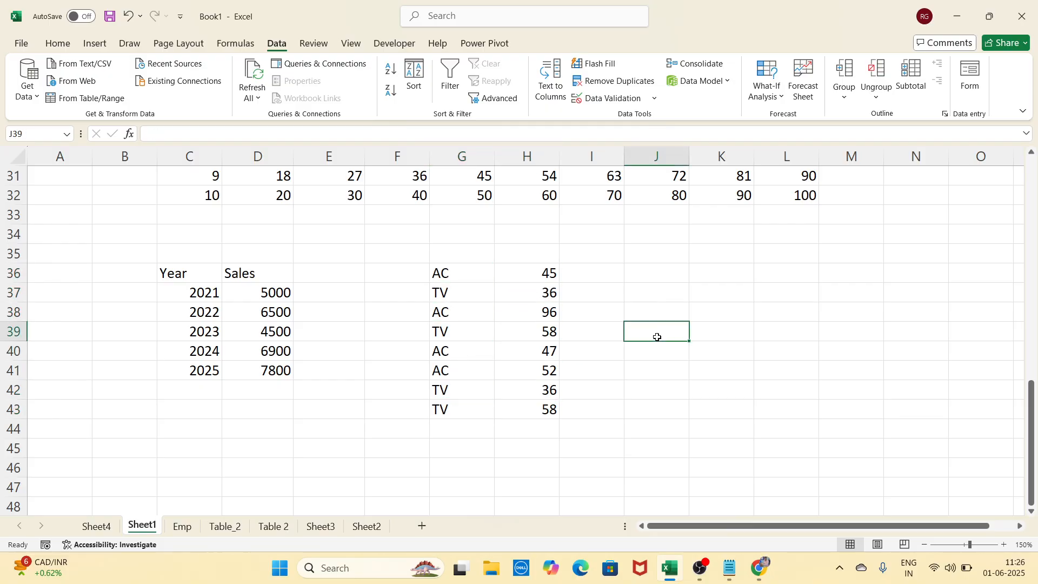
{"action": "left_click", "coordinate": [665, 295]}
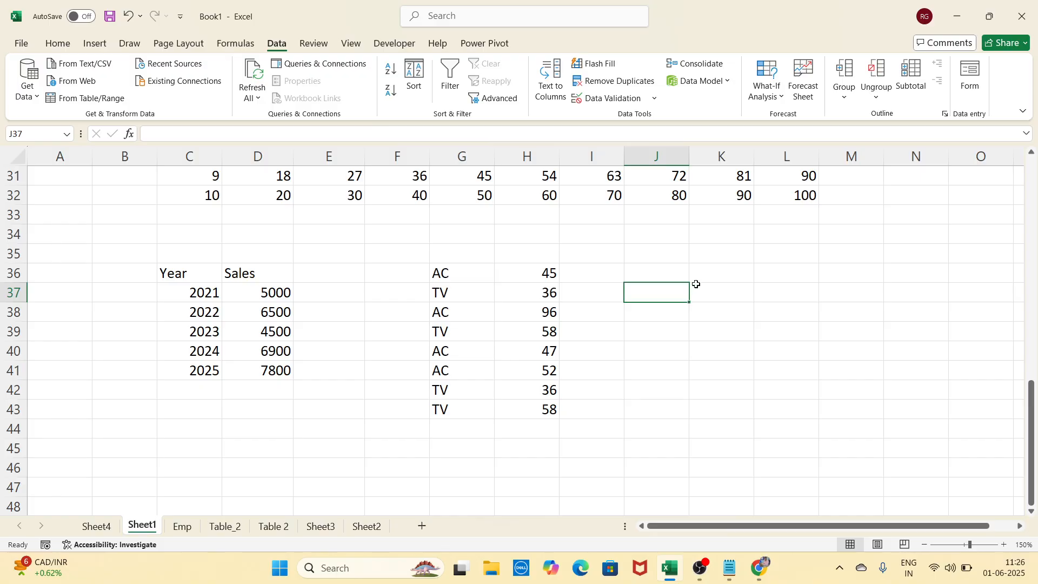
{"action": "left_click", "coordinate": [711, 291]}
{"action": "left_click_drag", "start_coordinate": [480, 278], "coordinate": [522, 407]}
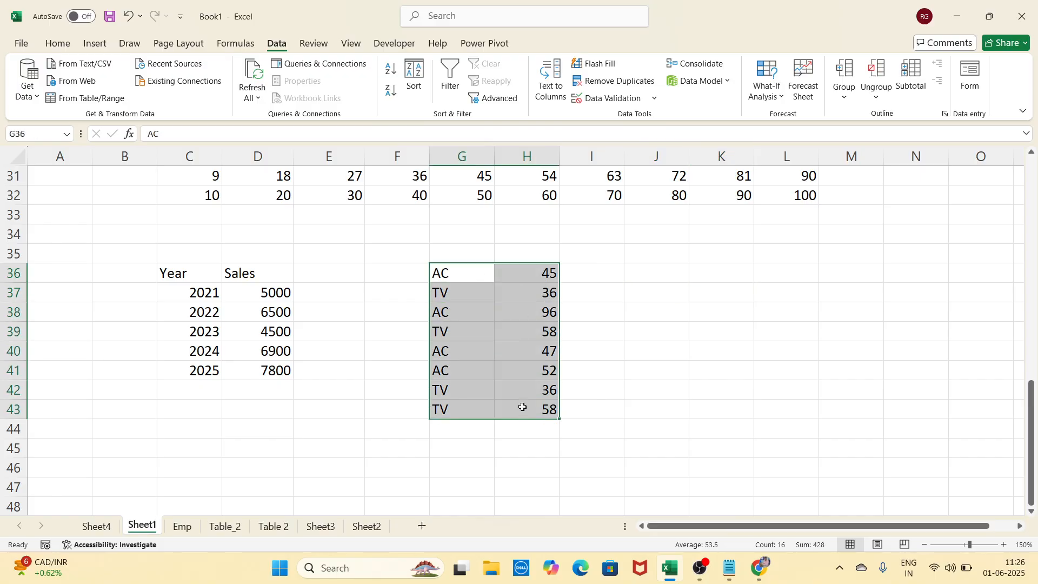
{"action": "left_click", "coordinate": [681, 293]}
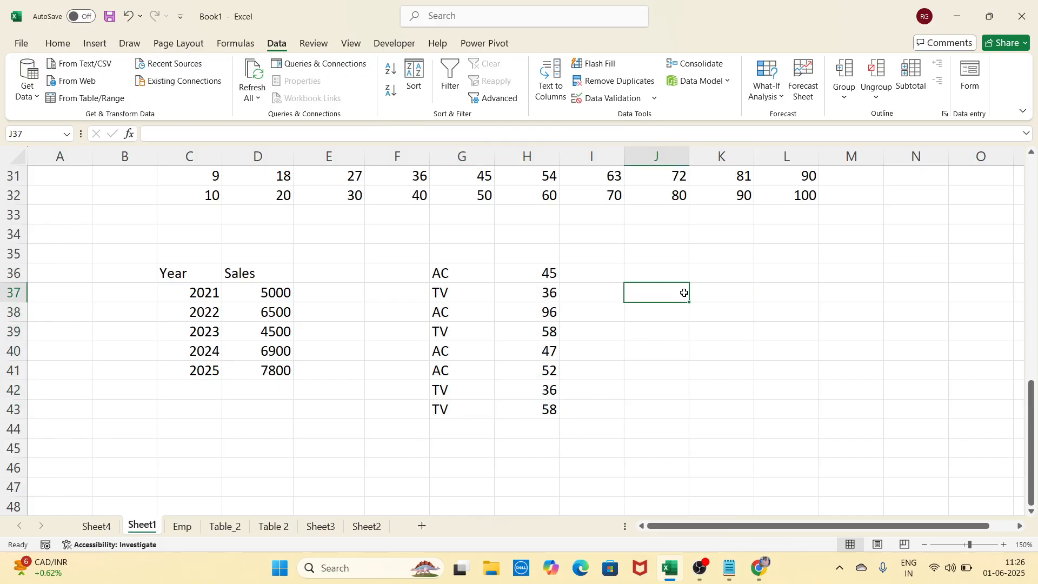
{"action": "left_click", "coordinate": [703, 295]}
{"action": "left_click", "coordinate": [677, 292]}
{"action": "left_click", "coordinate": [705, 293]}
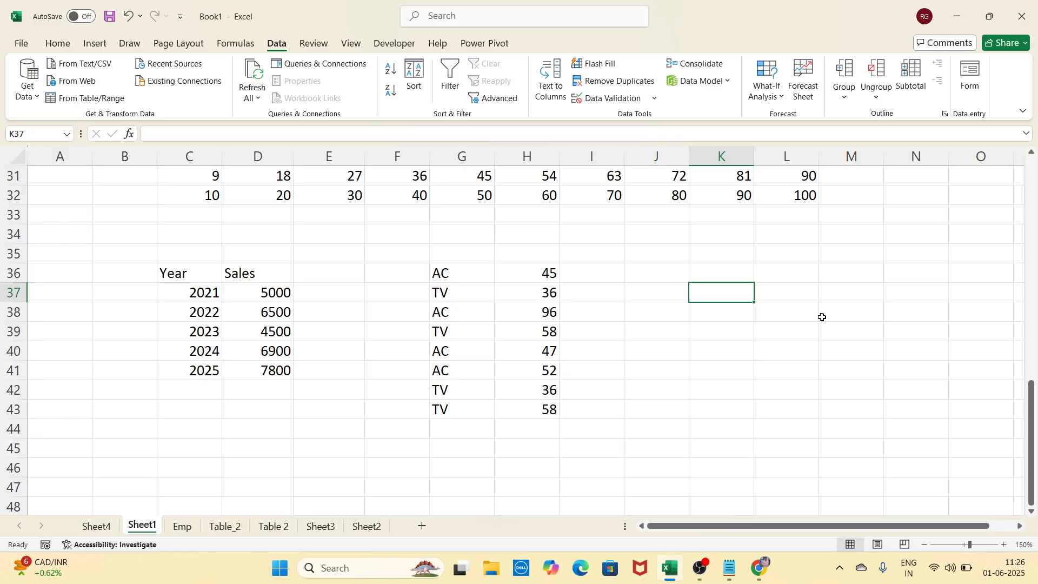
Enter =SUMIF(G36:G43,J37,H36:H43) in K37
{"action": "type", "text": "=SUM"}
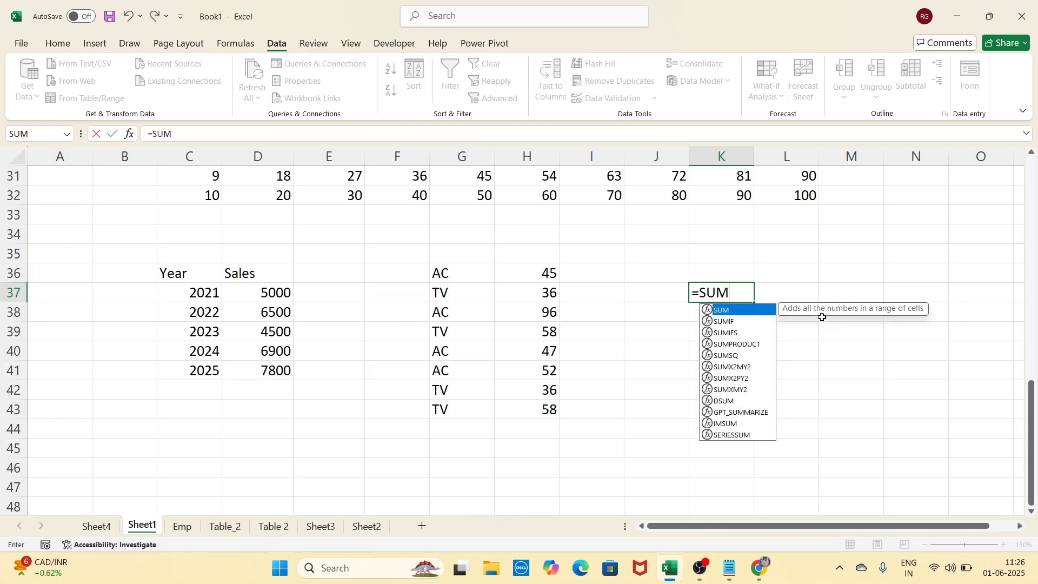
{"action": "type", "text": "IF"}
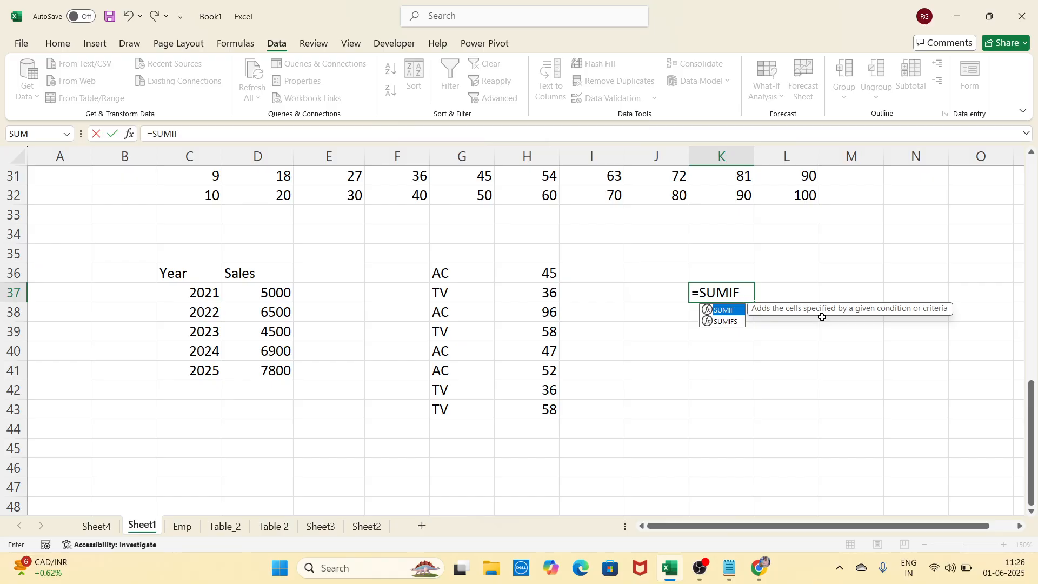
{"action": "type", "text": "("}
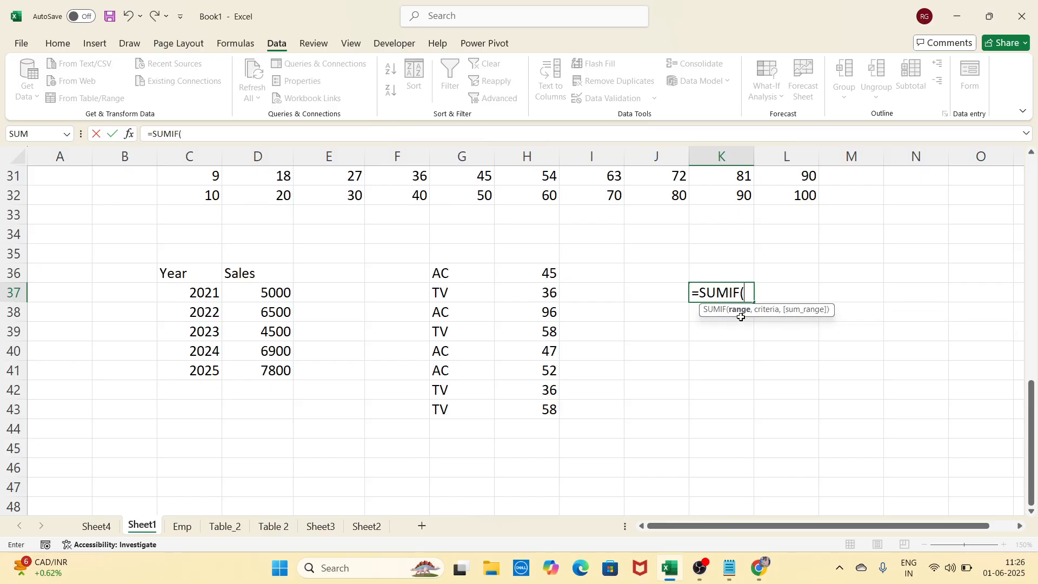
{"action": "left_click_drag", "start_coordinate": [469, 280], "coordinate": [483, 409]}
{"action": "type", "text": ","}
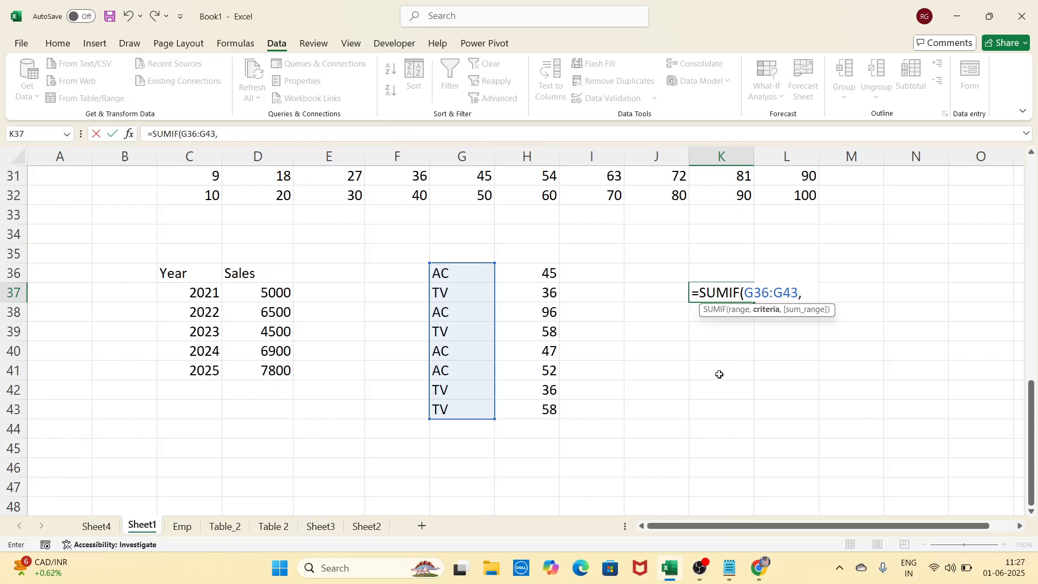
{"action": "left_click", "coordinate": [653, 290]}
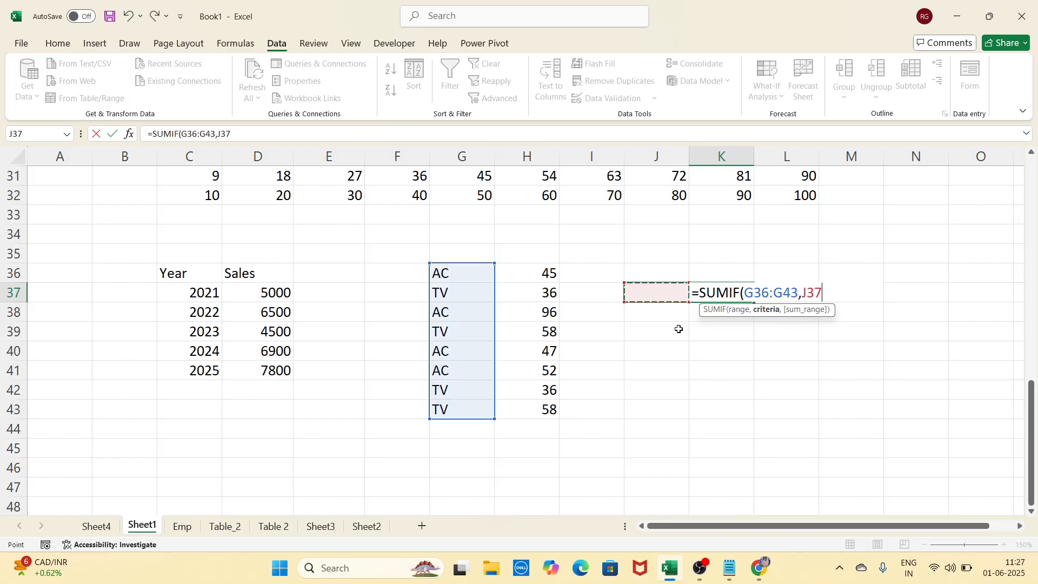
{"action": "type", "text": ","}
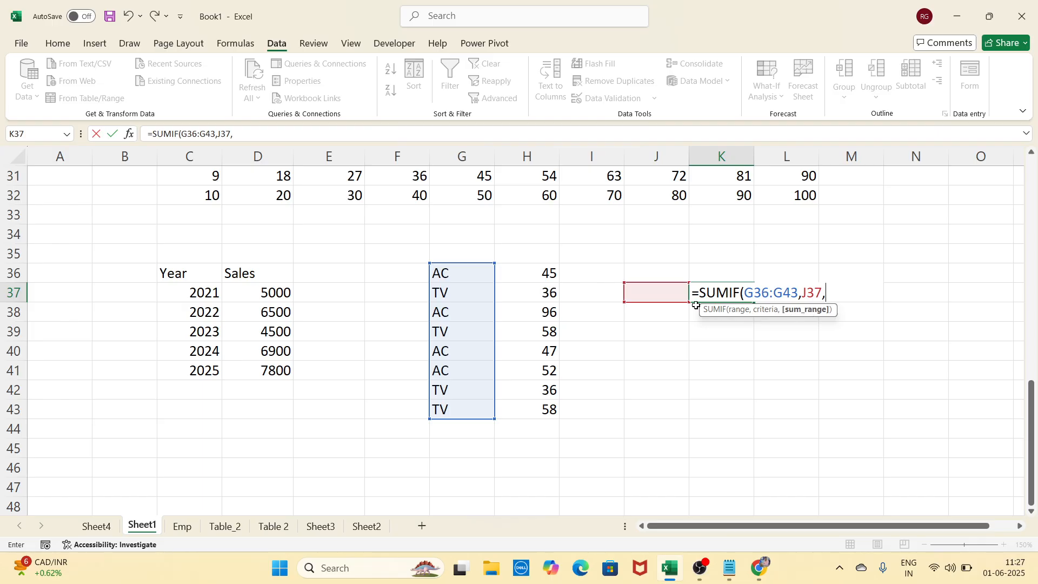
{"action": "left_click", "coordinate": [540, 275]}
{"action": "left_click_drag", "start_coordinate": [543, 285], "coordinate": [564, 413]}
{"action": "type", "text": ")"}
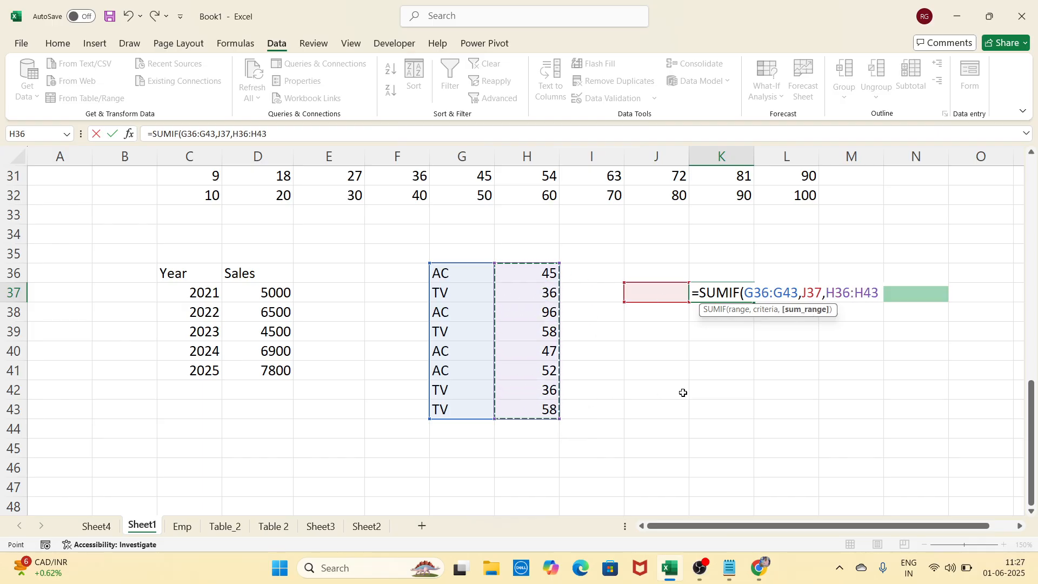
{"action": "key", "text": "Return"}
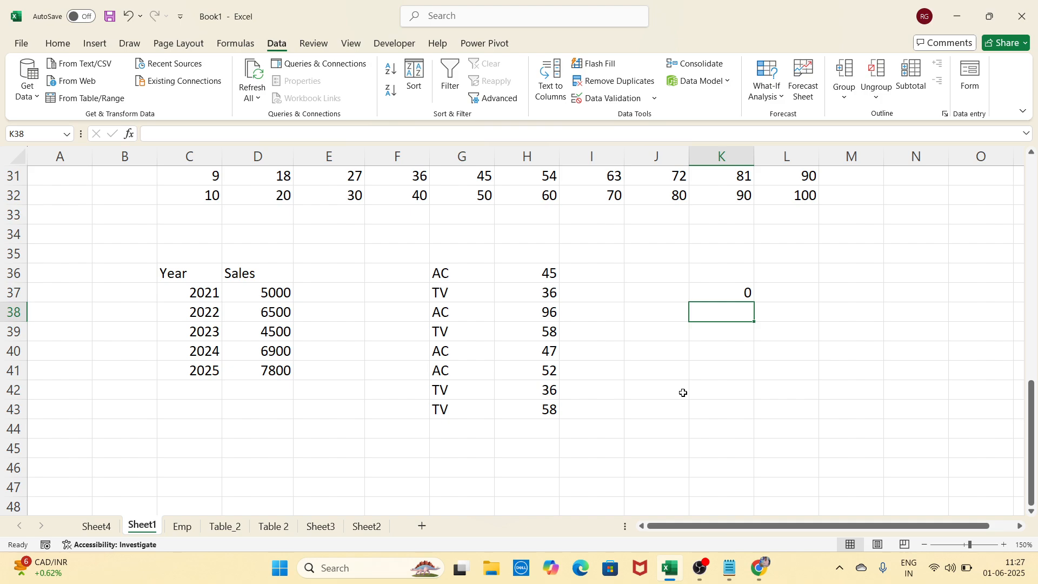
Test the criterion in J37 with AC (240), then change it to TV (188)
{"action": "left_click", "coordinate": [660, 292]}
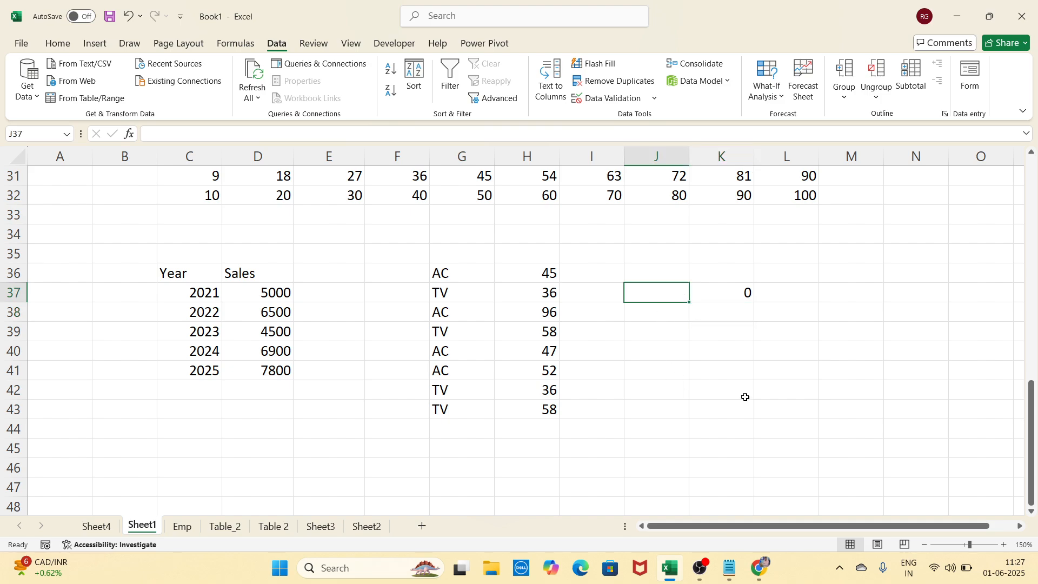
{"action": "type", "text": "AC"}
{"action": "key", "text": "Return"}
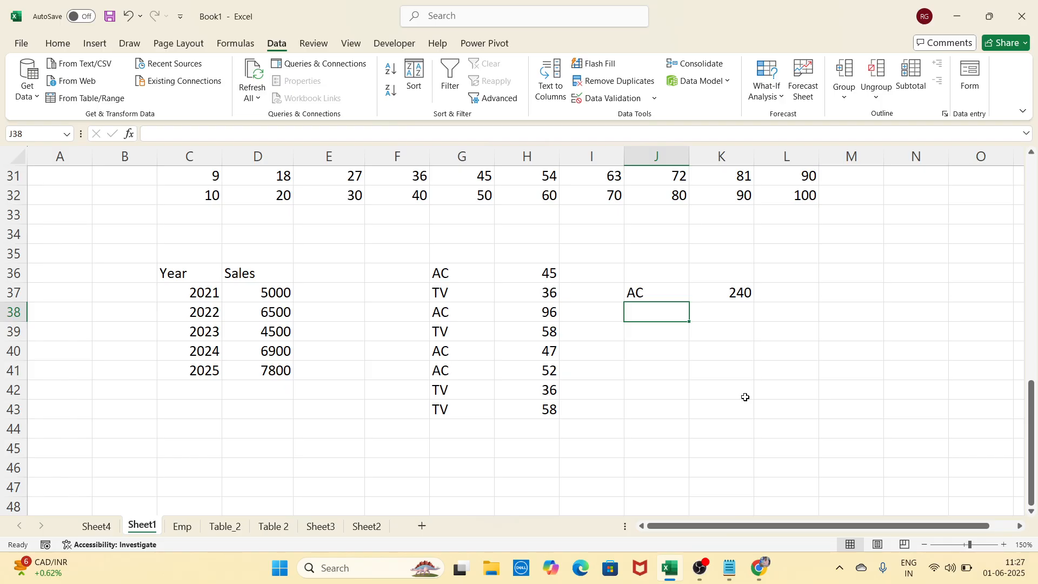
{"action": "key", "text": "Up"}
{"action": "type", "text": "TV"}
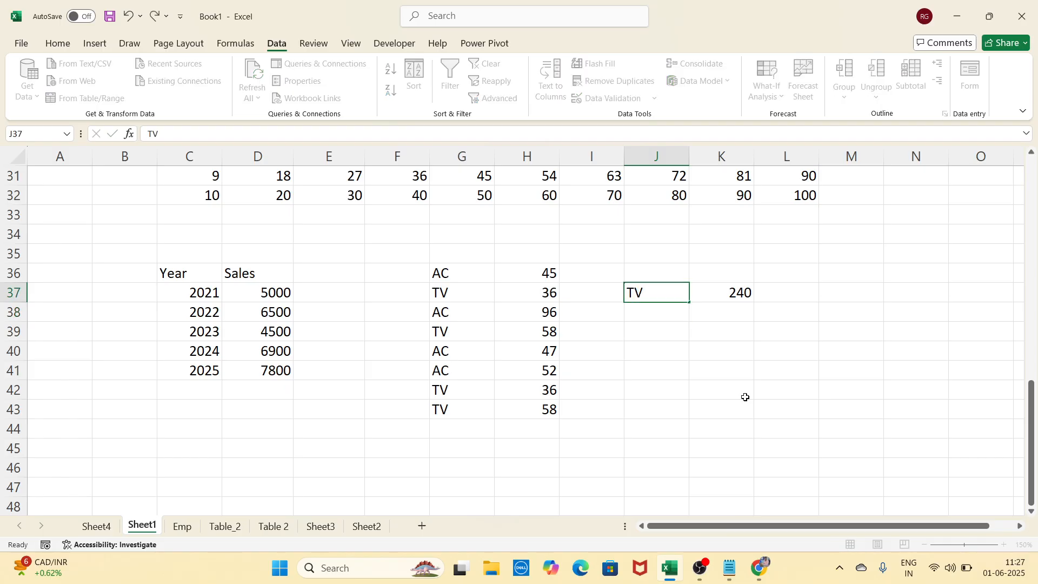
{"action": "key", "text": "Return"}
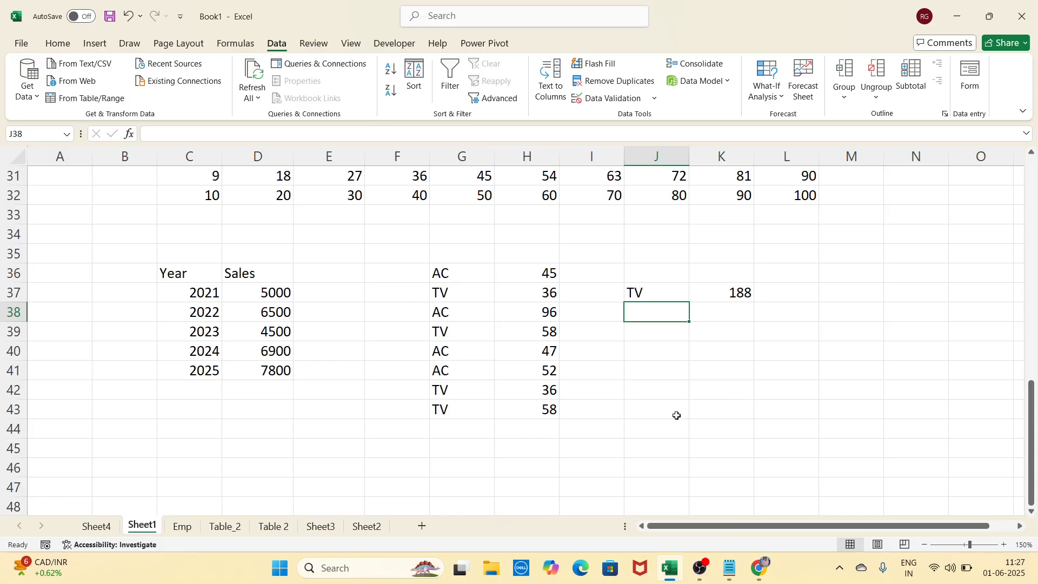
{"action": "scroll", "coordinate": [602, 417], "scroll_direction": "down", "scroll_amount": 3}
Start a new table with the heading Name in A45
{"action": "scroll", "coordinate": [378, 336], "scroll_direction": "down", "scroll_amount": 1}
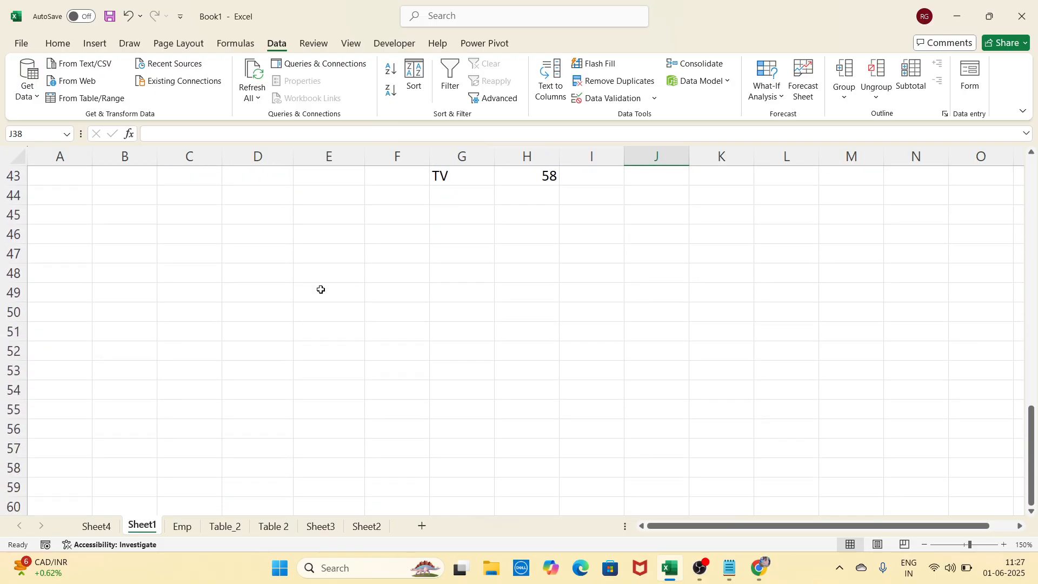
{"action": "left_click", "coordinate": [325, 238]}
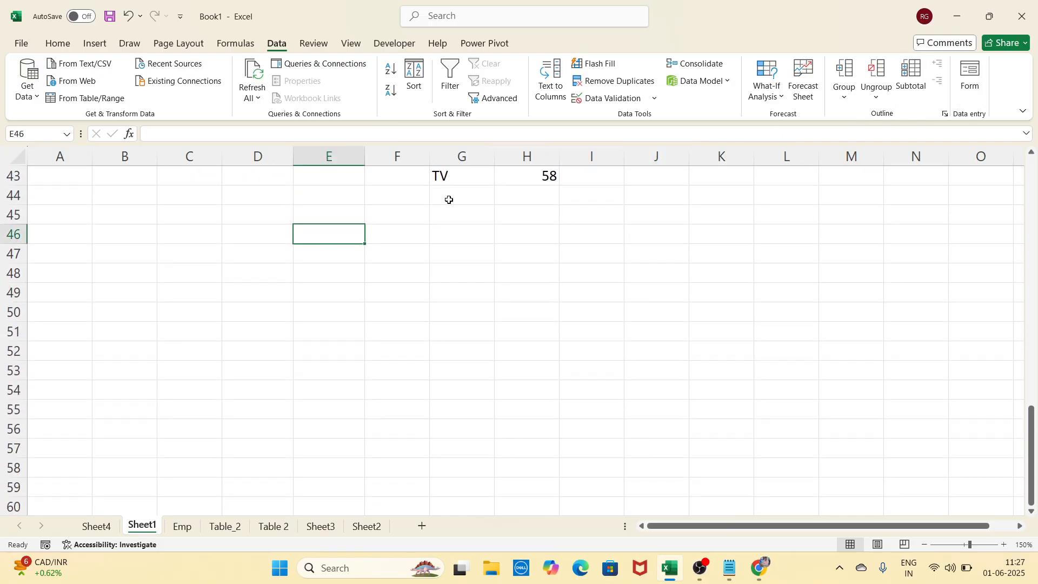
{"action": "left_click", "coordinate": [92, 214]}
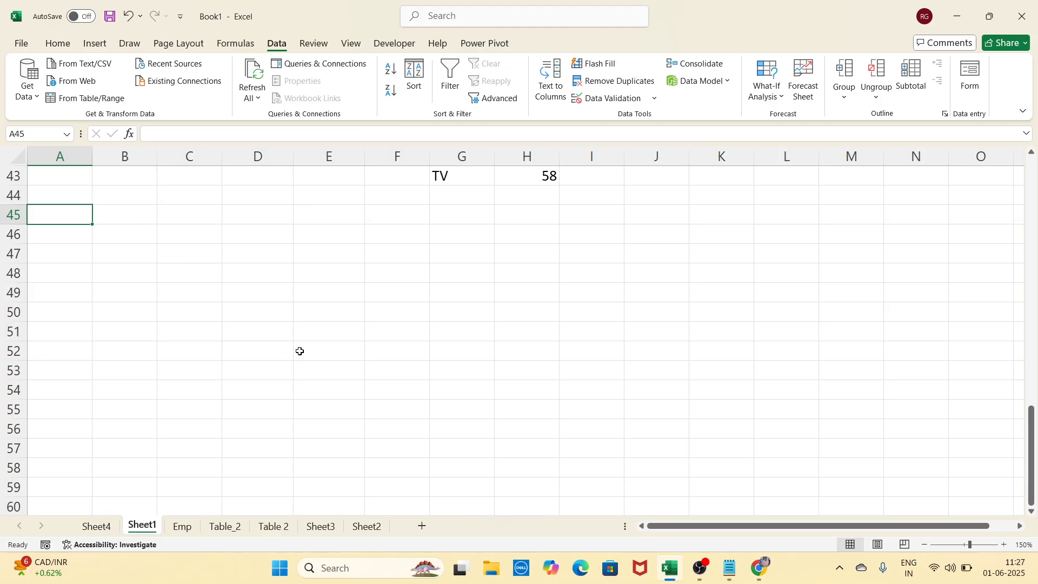
{"action": "type", "text": "nA"}
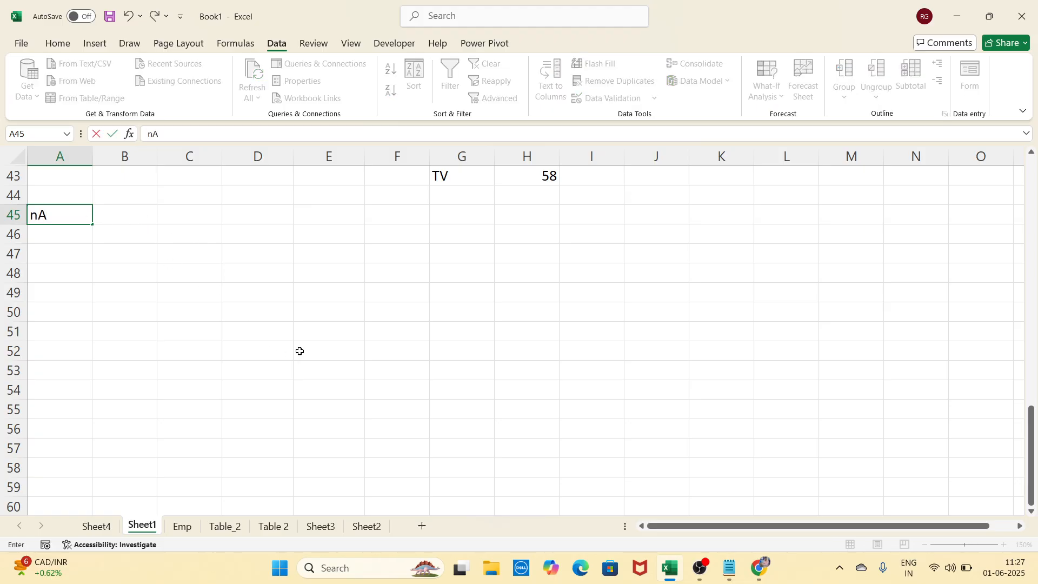
{"action": "key", "text": "BackSpace"}
{"action": "key", "text": "BackSpace"}
{"action": "type", "text": "Nam"}
{"action": "key", "text": "Tab"}
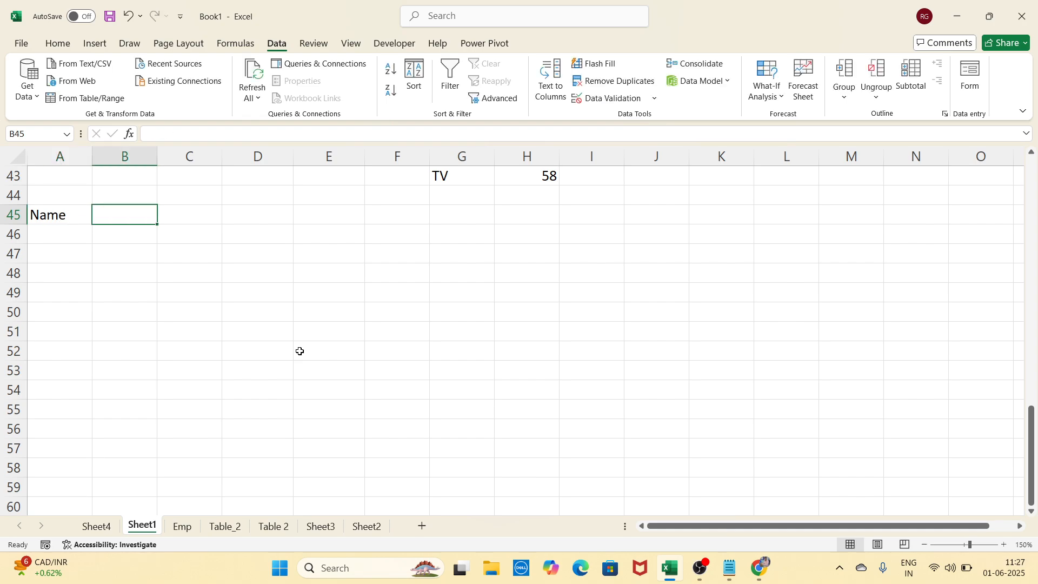
Add headers DOB, Contact no and City in B45:D45 and autofit column C
{"action": "type", "text": "DOB"}
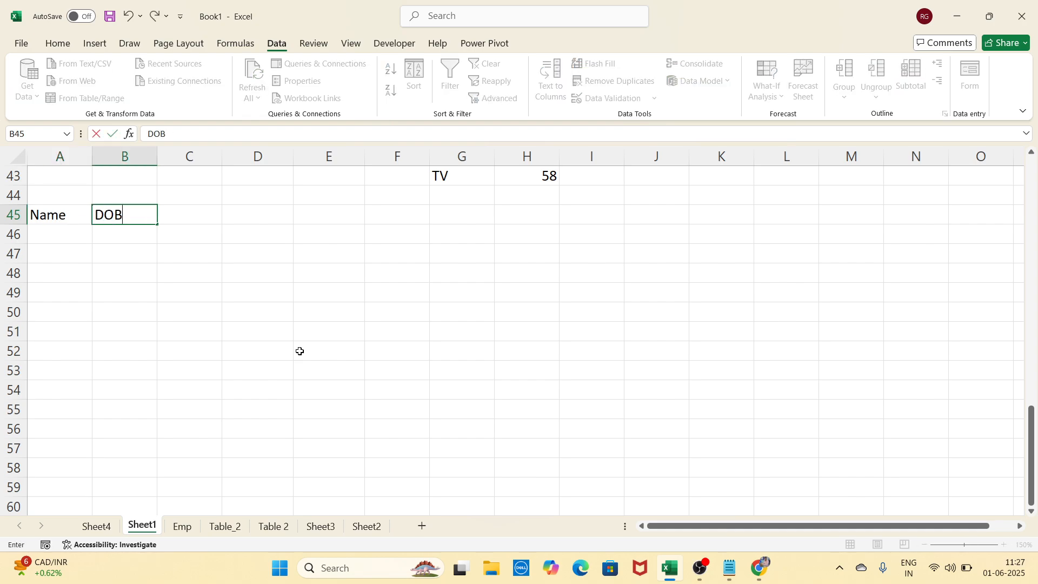
{"action": "key", "text": "Tab"}
{"action": "type", "text": "Cont"}
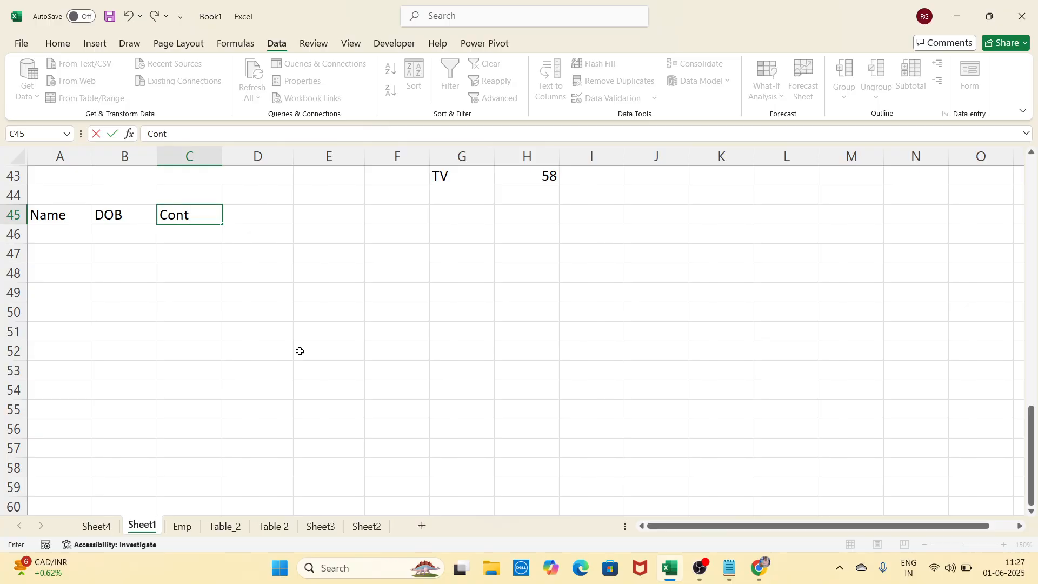
{"action": "type", "text": "act no"}
{"action": "key", "text": "Tab"}
{"action": "type", "text": "City"}
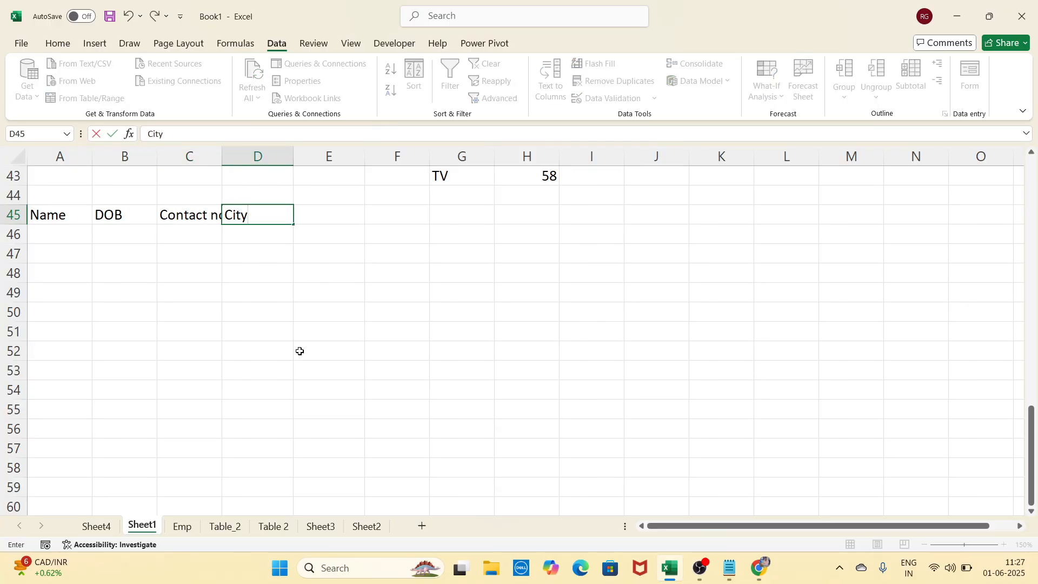
{"action": "key", "text": "Tab"}
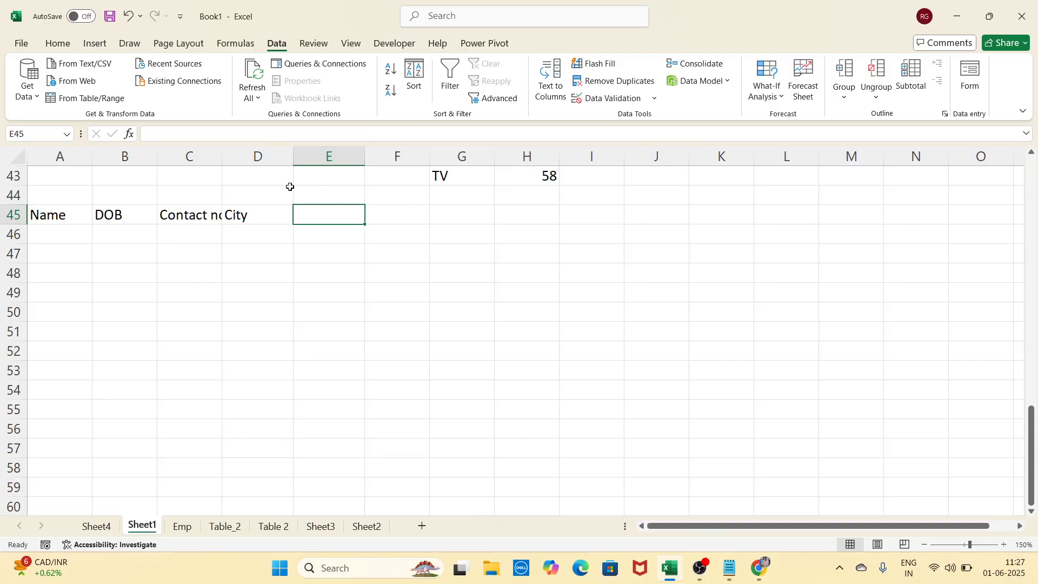
{"action": "double_click", "coordinate": [221, 156]}
Begin typing a first record's name and date of birth in row 46, then clear it
{"action": "left_click", "coordinate": [307, 385]}
{"action": "left_click", "coordinate": [116, 235]}
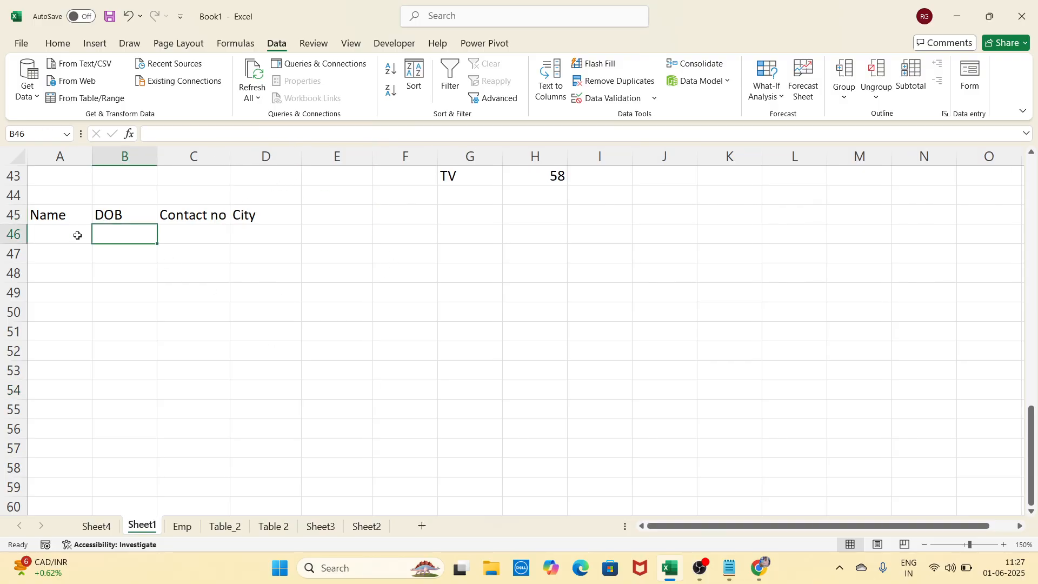
{"action": "left_click", "coordinate": [77, 234]}
{"action": "type", "text": "Vishesh"}
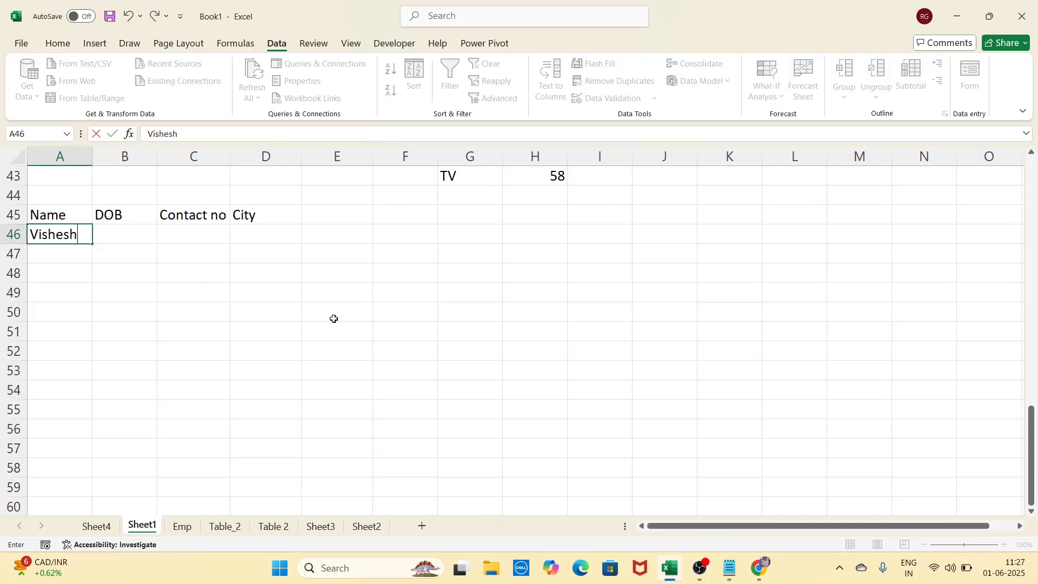
{"action": "key", "text": "Tab"}
{"action": "type", "text": "27-"}
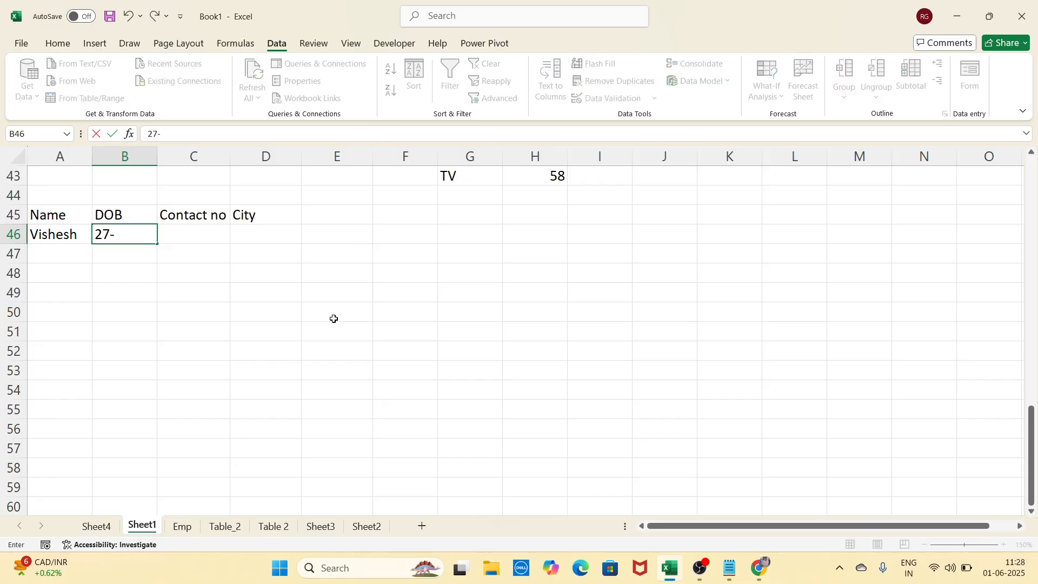
{"action": "type", "text": "06-205"}
{"action": "key", "text": "BackSpace"}
{"action": "key", "text": "BackSpace"}
{"action": "key", "text": "BackSpace"}
{"action": "key", "text": "BackSpace"}
{"action": "key", "text": "BackSpace"}
{"action": "key", "text": "BackSpace"}
{"action": "key", "text": "BackSpace"}
{"action": "key", "text": "BackSpace"}
{"action": "key", "text": "BackSpace"}
{"action": "key", "text": "Delete"}
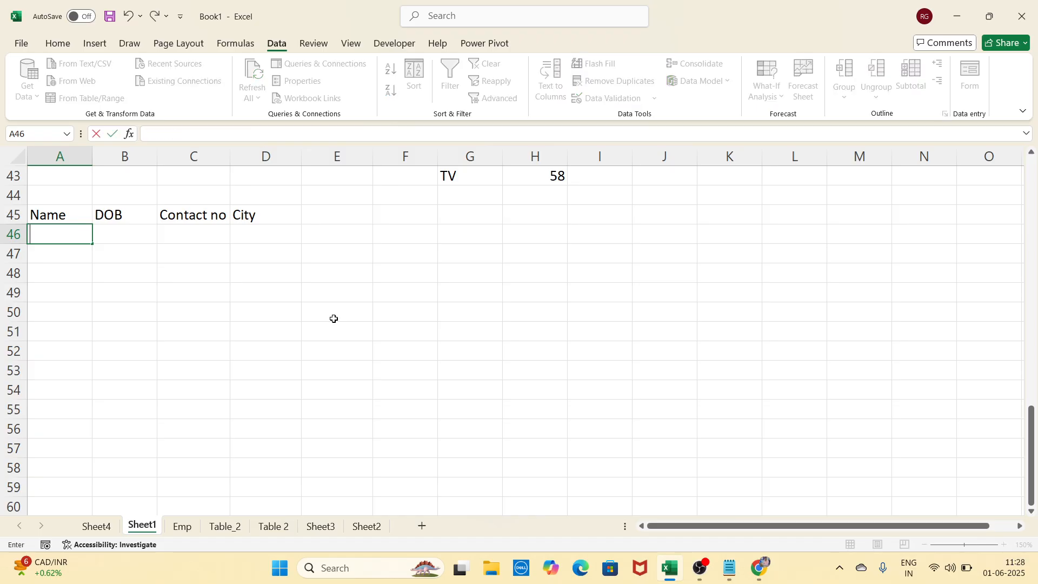
Select the header row and blank row A45:D46
{"action": "left_click", "coordinate": [329, 277]}
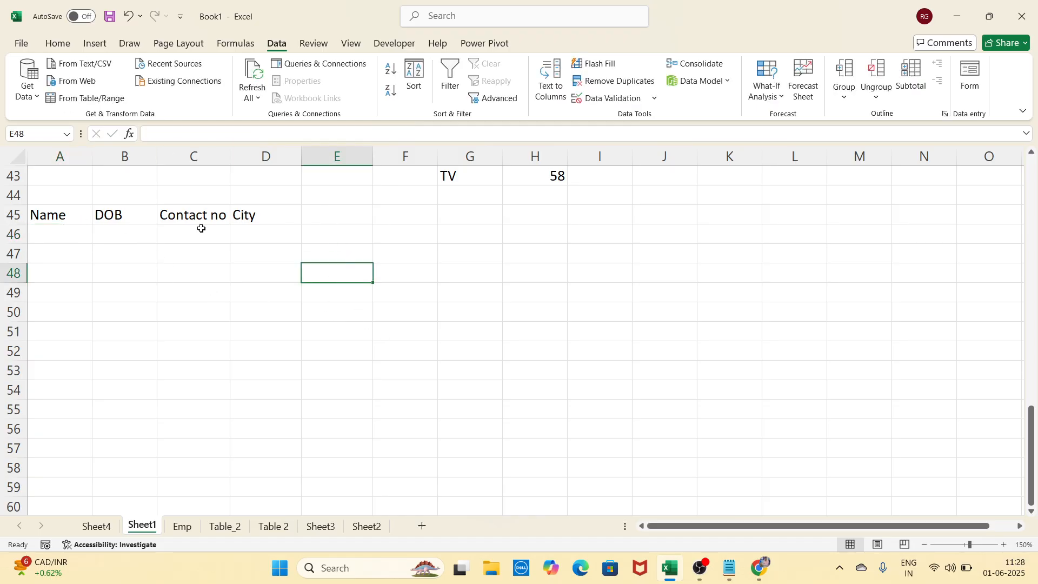
{"action": "left_click", "coordinate": [534, 305]}
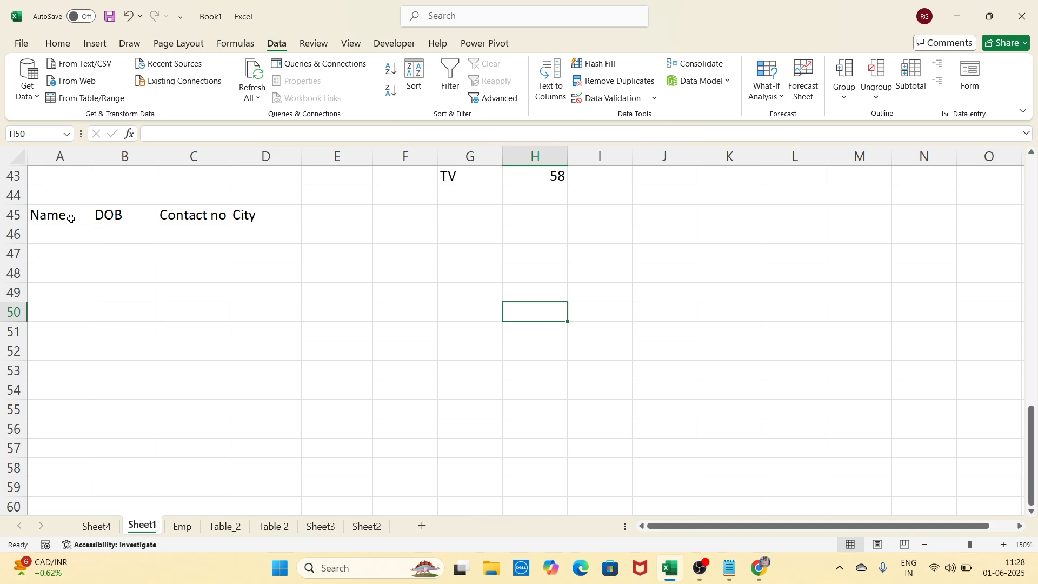
{"action": "left_click_drag", "start_coordinate": [69, 216], "coordinate": [241, 229]}
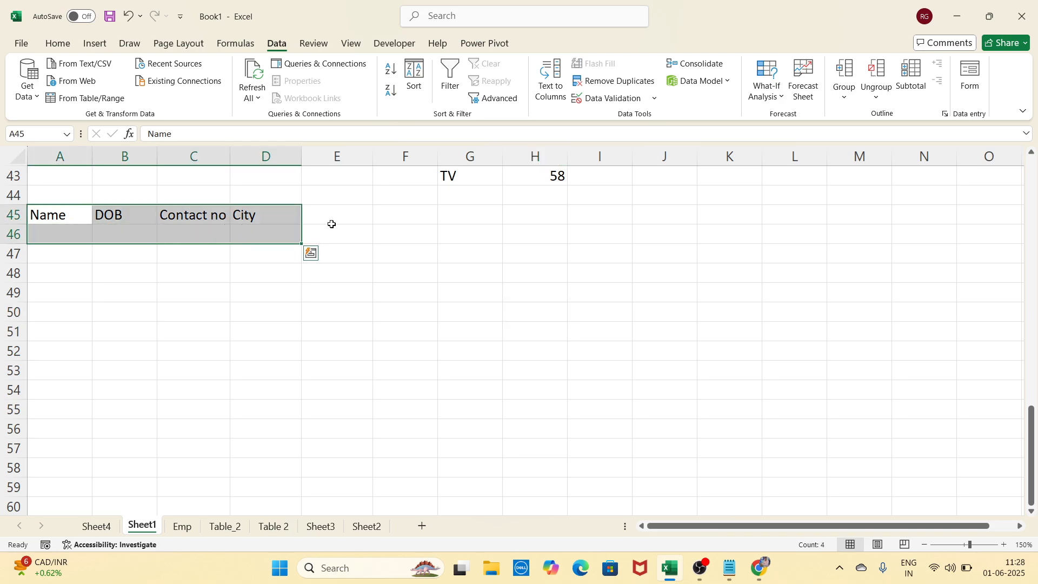
Try the data Form and dismiss its column-label error
{"action": "left_click", "coordinate": [970, 76]}
{"action": "left_click", "coordinate": [740, 249]}
{"action": "left_click", "coordinate": [194, 312]}
Type the first person's name, date of birth, contact number and city Indore, MP into A46:D46
{"action": "left_click", "coordinate": [64, 238]}
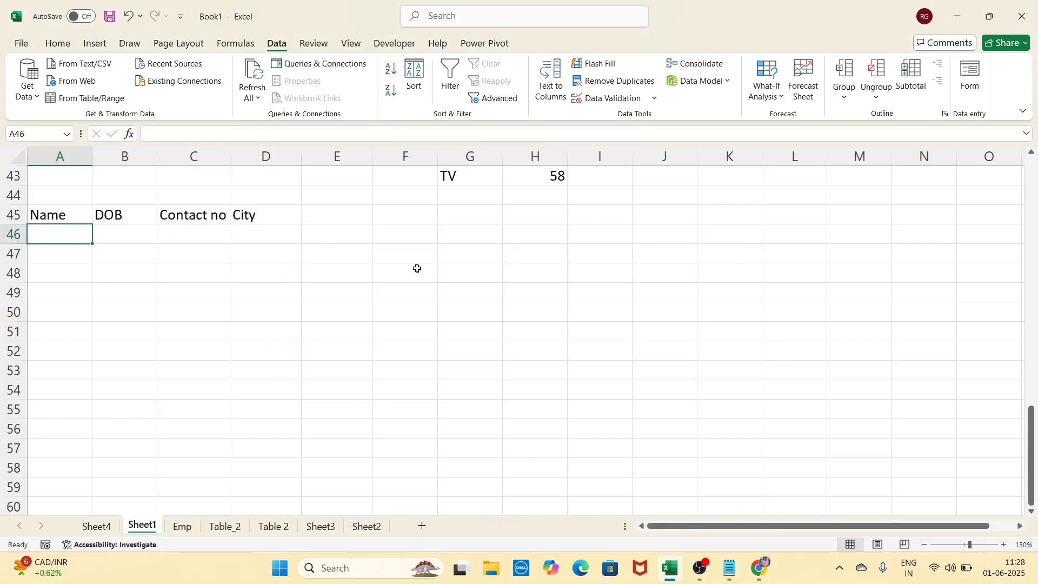
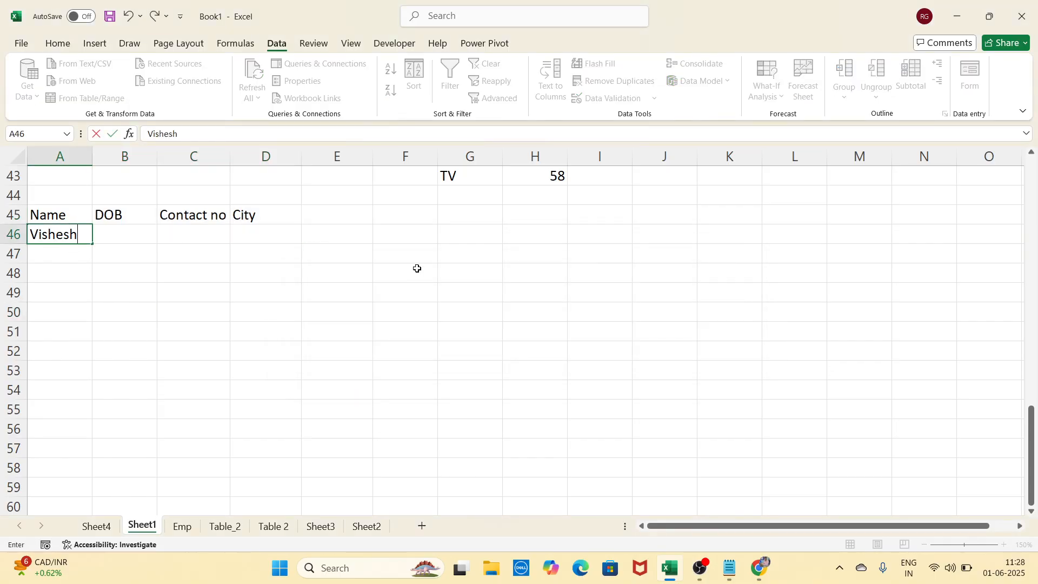
{"action": "key", "text": "Tab"}
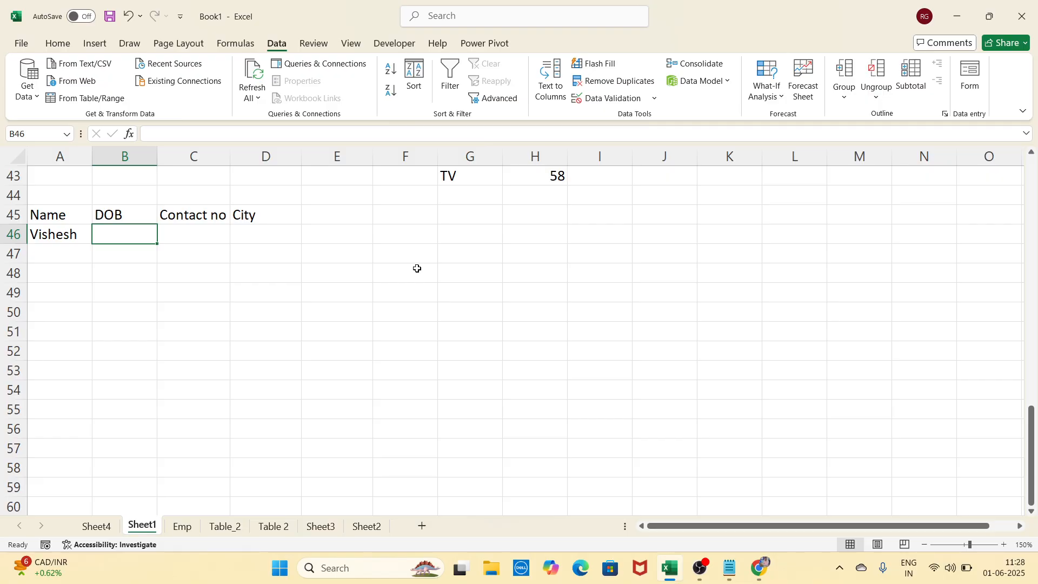
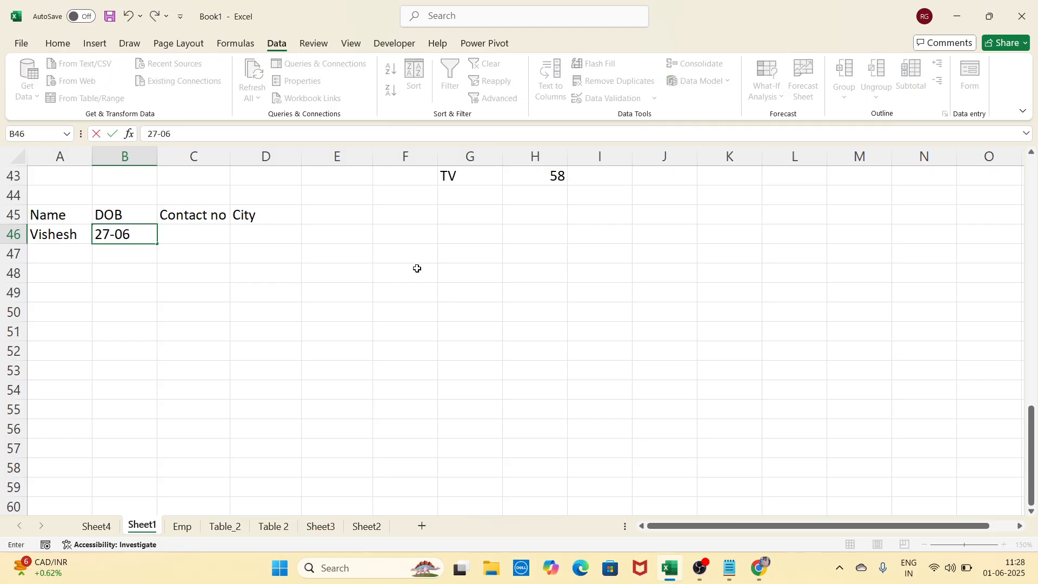
{"action": "key", "text": "Tab"}
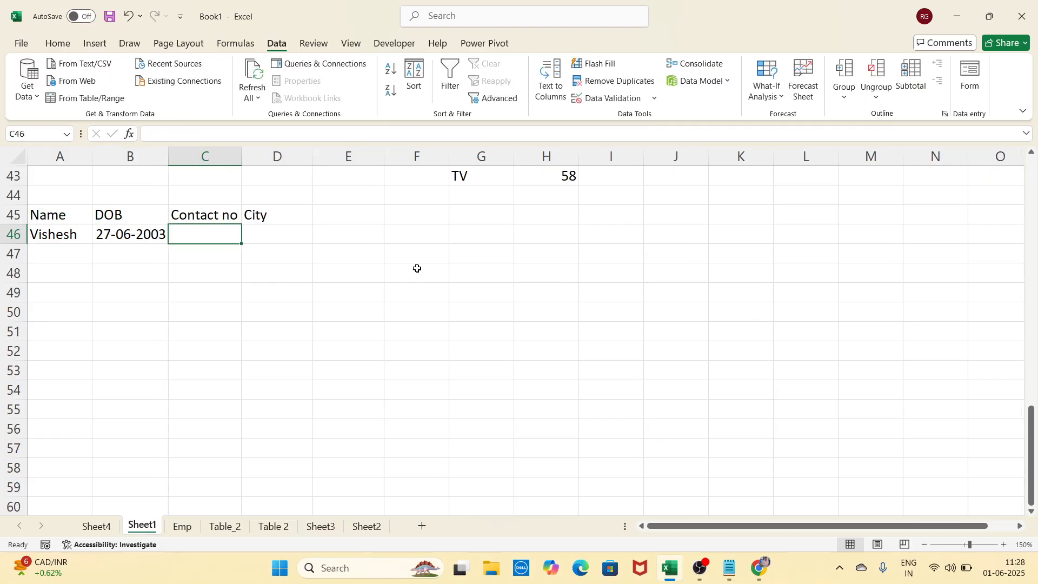
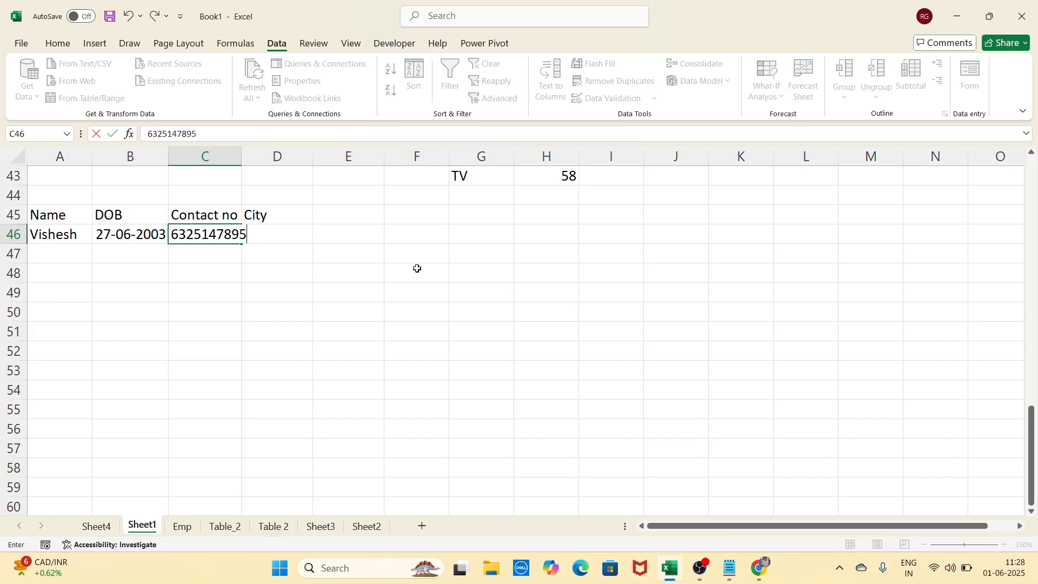
{"action": "key", "text": "Tab"}
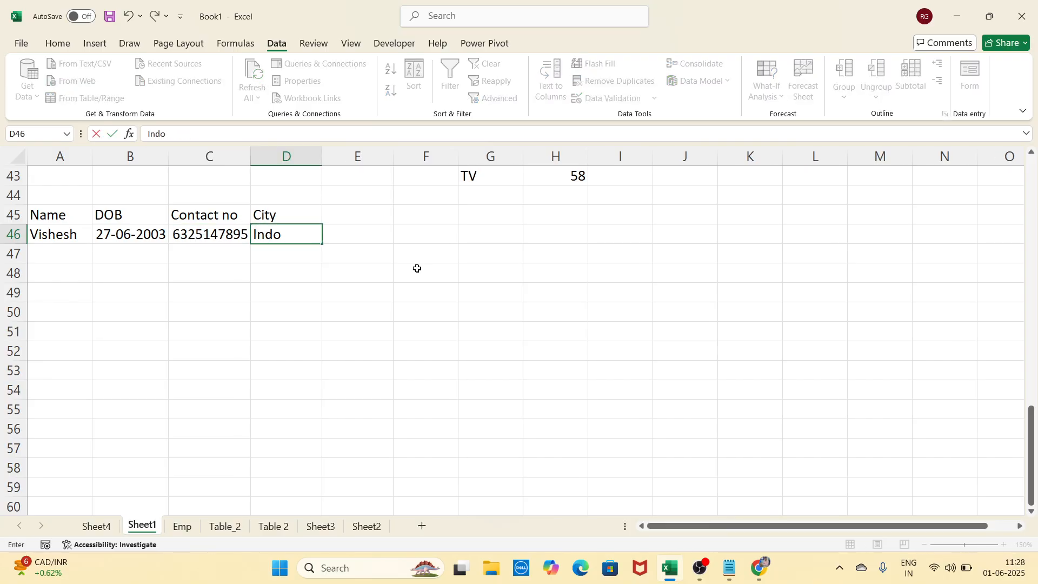
{"action": "left_click", "coordinate": [409, 343]}
Widen column C for the contact number and select A45:D46
{"action": "left_click", "coordinate": [551, 292]}
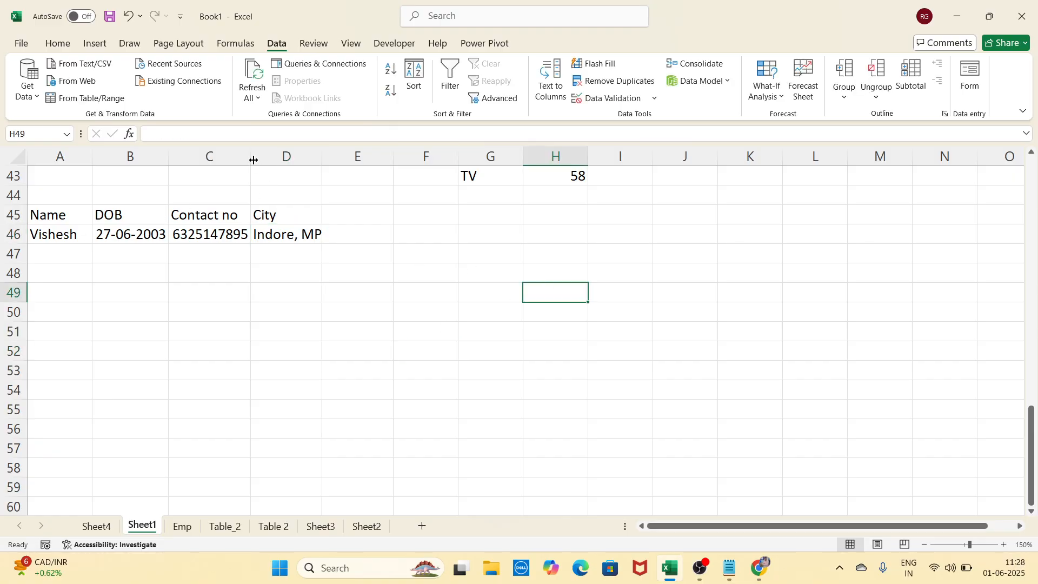
{"action": "left_click_drag", "start_coordinate": [253, 160], "coordinate": [261, 160]}
{"action": "left_click", "coordinate": [268, 292]}
{"action": "left_click_drag", "start_coordinate": [47, 216], "coordinate": [310, 238]}
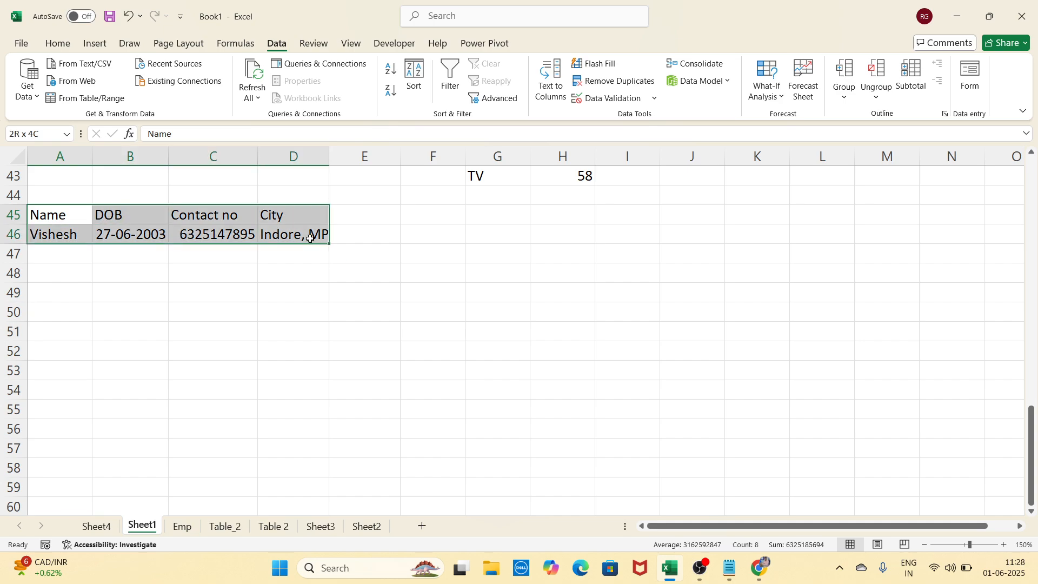
Add a second person's record via the data Form: name, DOB 28-09-2004, contact number, city Indore, MP
{"action": "left_click", "coordinate": [961, 96]}
{"action": "left_click_drag", "start_coordinate": [621, 76], "coordinate": [513, 198]}
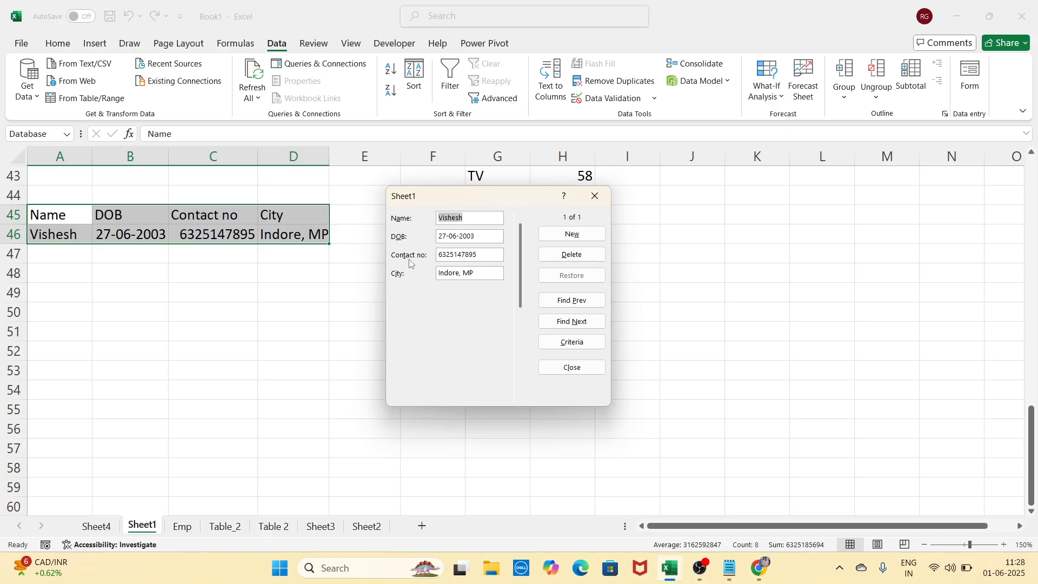
{"action": "left_click", "coordinate": [554, 244]}
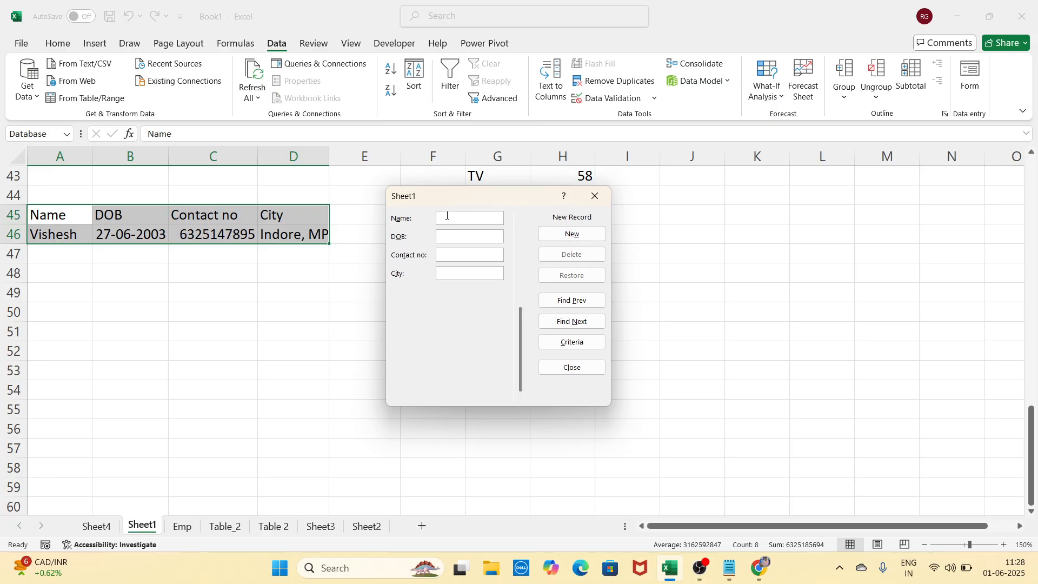
{"action": "type", "text": "Shyam"}
{"action": "left_click", "coordinate": [459, 234]}
{"action": "type", "text": "28-09"}
{"action": "type", "text": "-2004"}
{"action": "type", "text": "45263598"}
{"action": "type", "text": "Indore"}
{"action": "type", "text": ", MP"}
{"action": "left_click", "coordinate": [595, 234]}
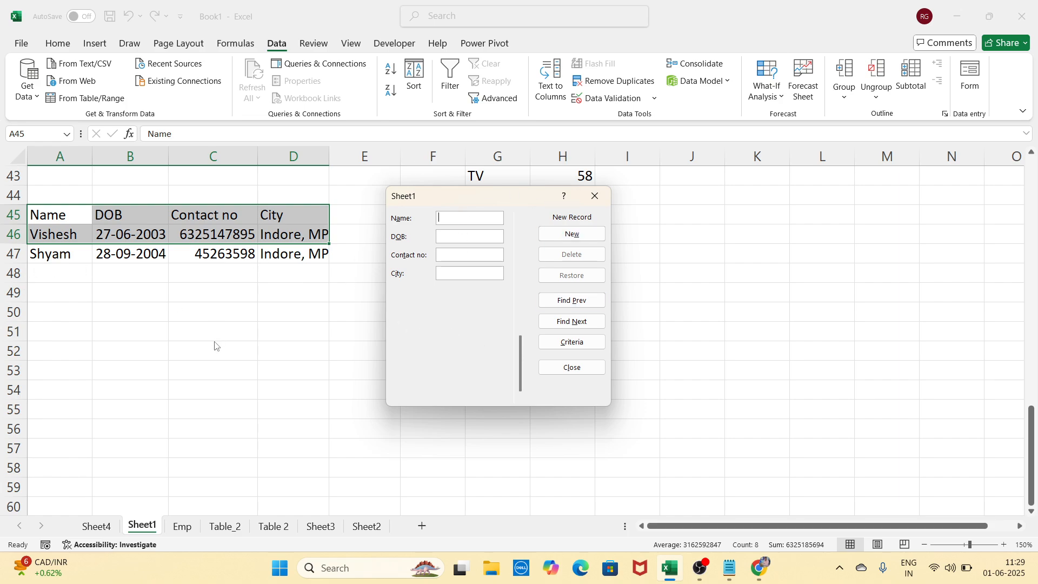
Close the data form and scroll back up the sheet
{"action": "left_click", "coordinate": [603, 206]}
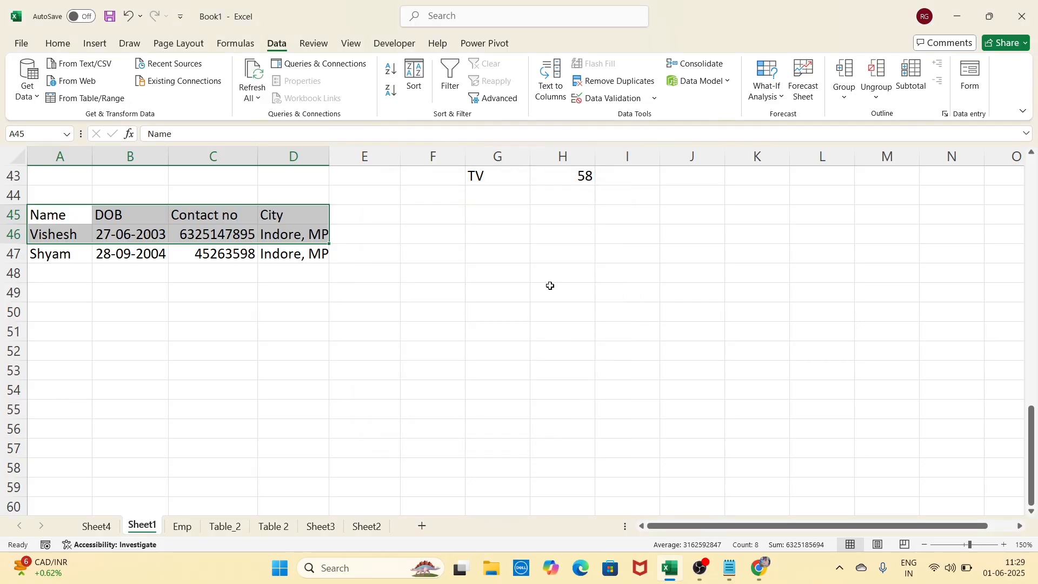
{"action": "left_click", "coordinate": [488, 323]}
{"action": "left_click", "coordinate": [667, 294]}
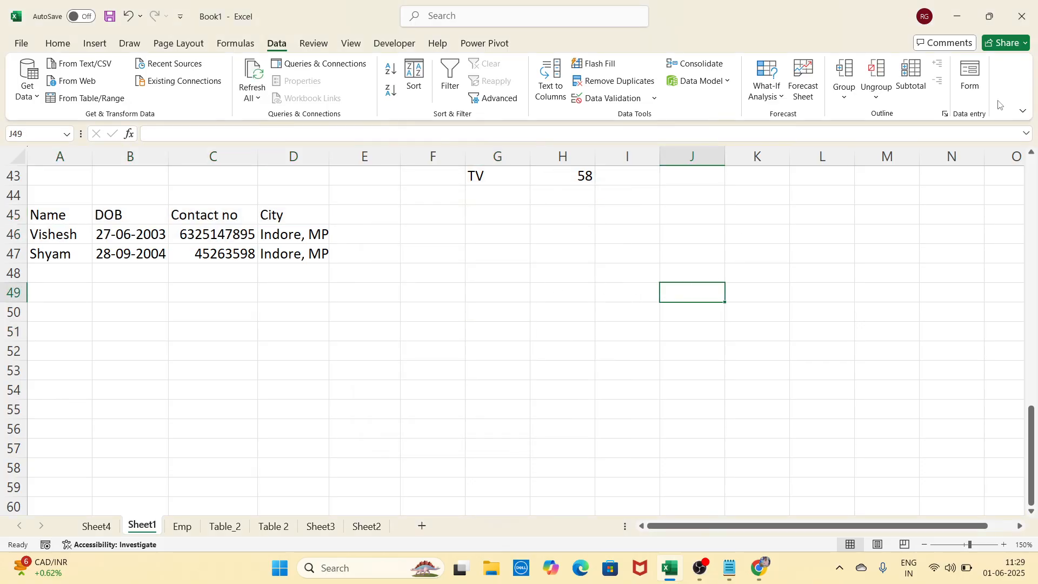
{"action": "scroll", "coordinate": [497, 392], "scroll_direction": "up", "scroll_amount": 14}
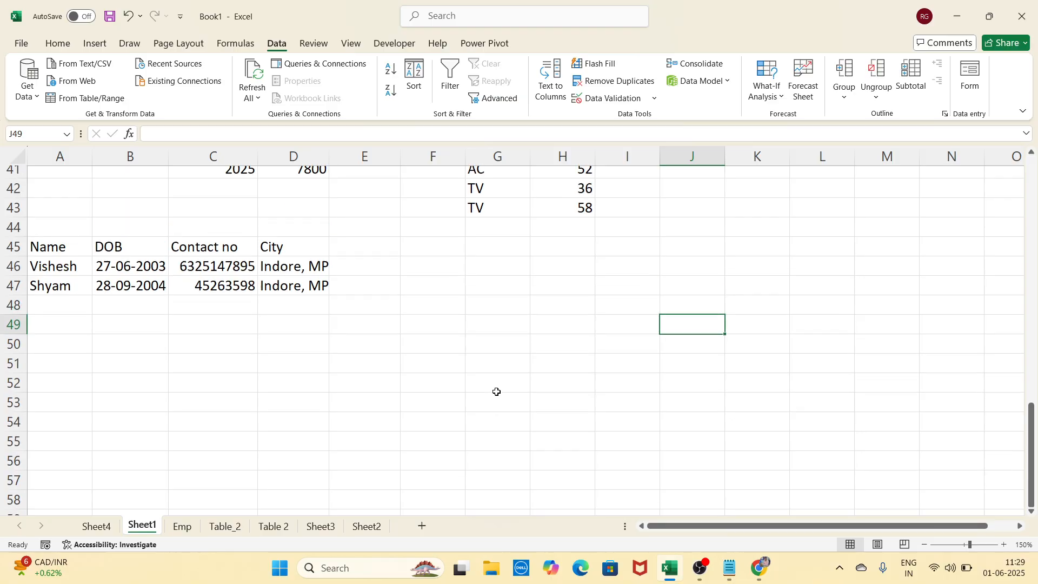